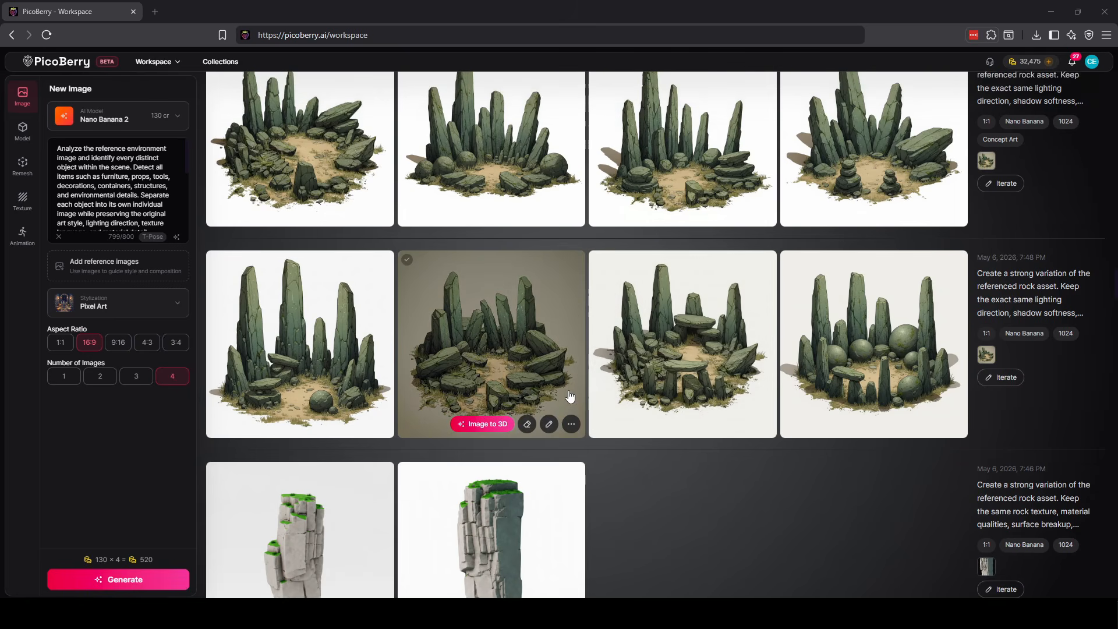
Compare the enlarged green standing-stone variations and send the one with the stone-slab tables to Image to 3D.
scroll(570, 397, up, 1)
scroll(573, 397, down, 2)
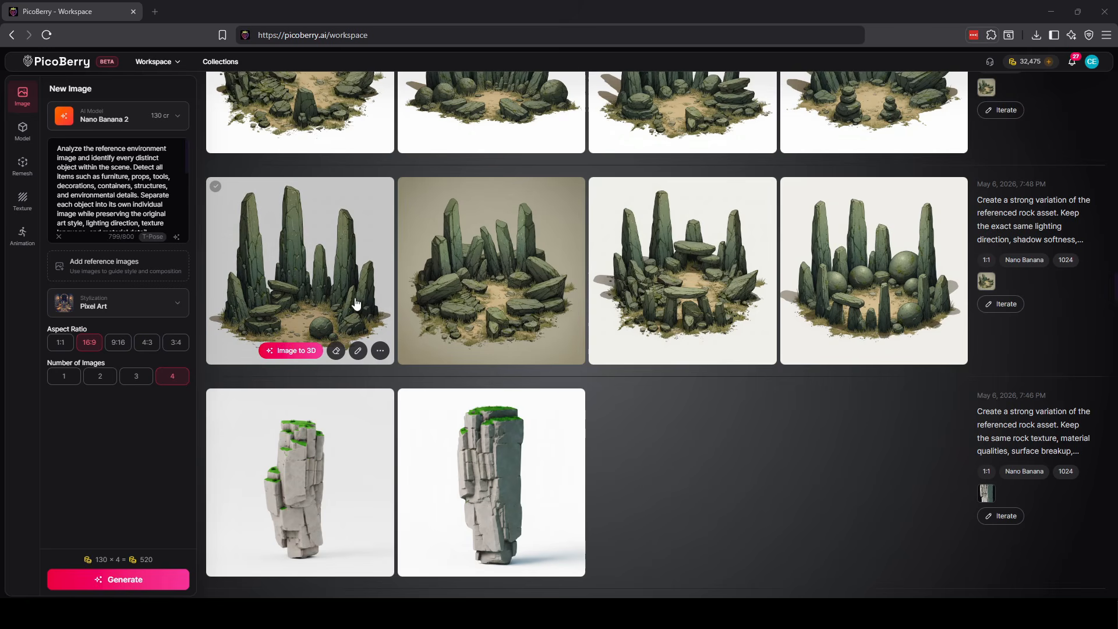
click(299, 280)
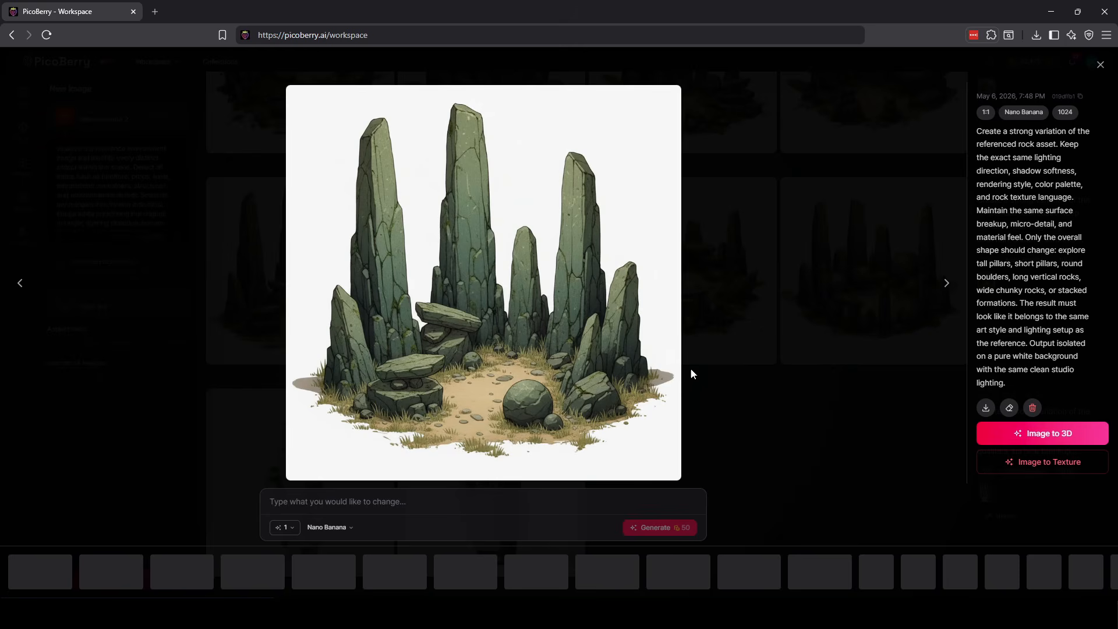
click(947, 284)
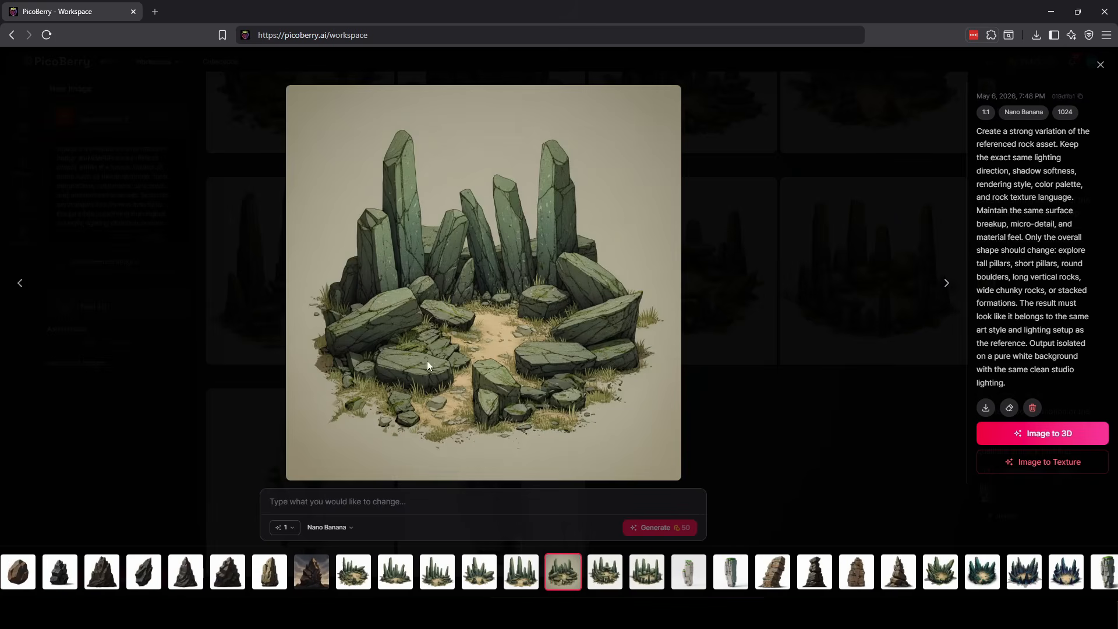
click(948, 284)
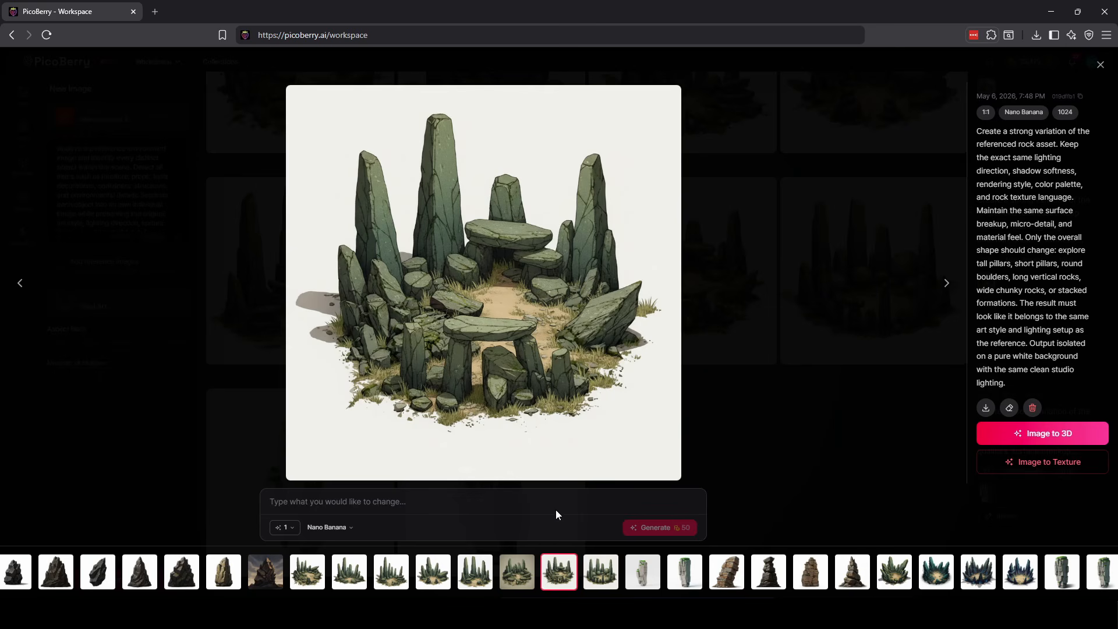
click(1029, 435)
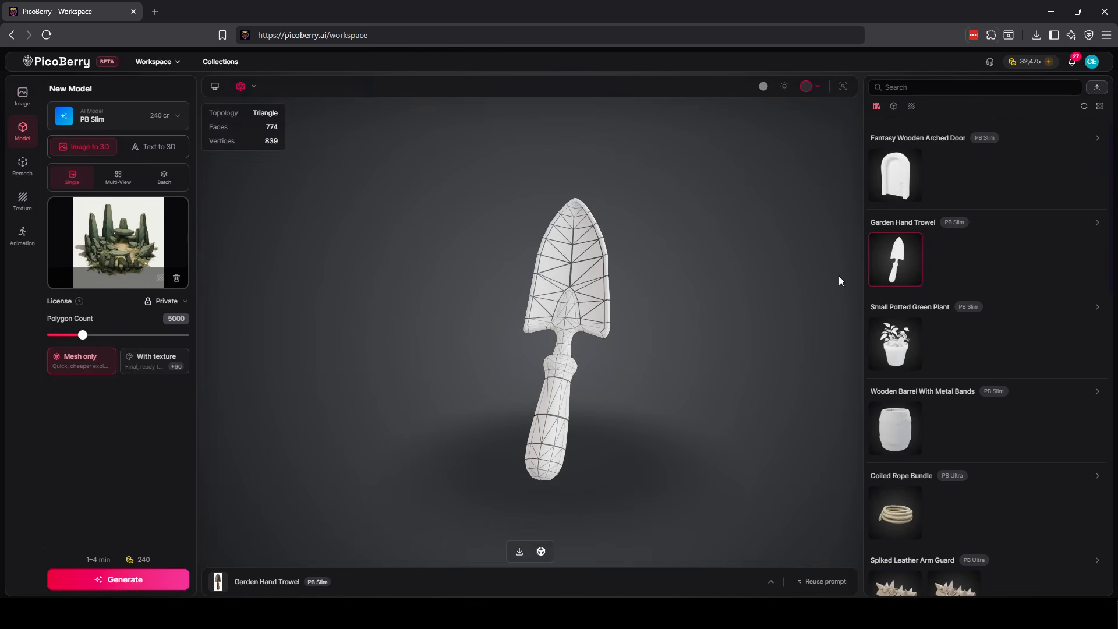
mouse_move(157, 262)
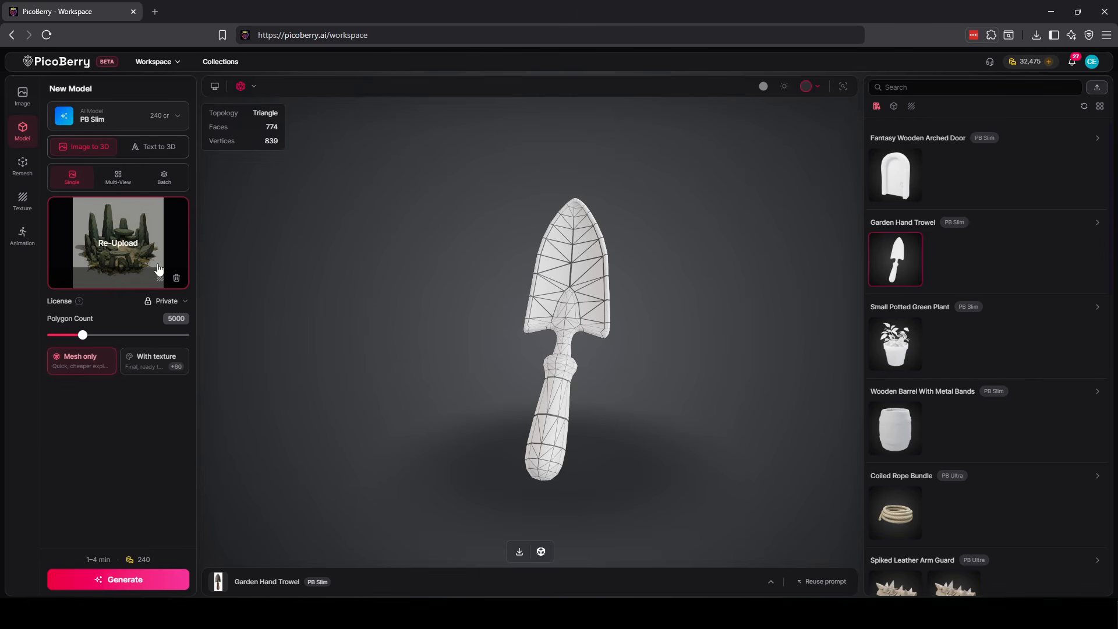
Find the Ancient Stone Ruins With Grass model in the asset list and open it in the 3D viewer.
scroll(993, 329, down, 10)
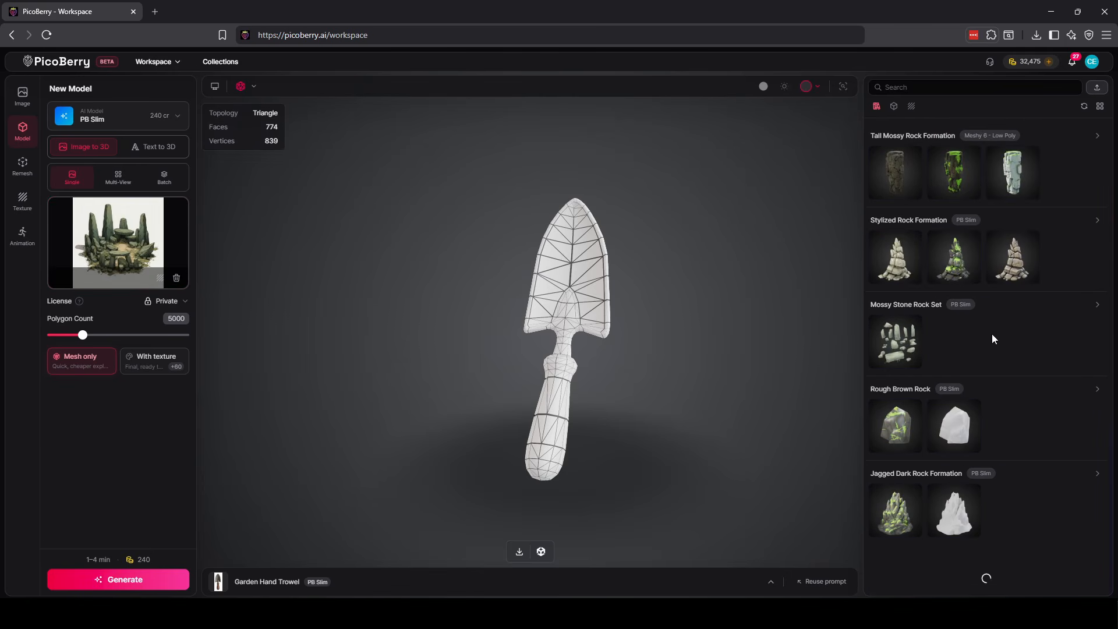
scroll(992, 334, down, 10)
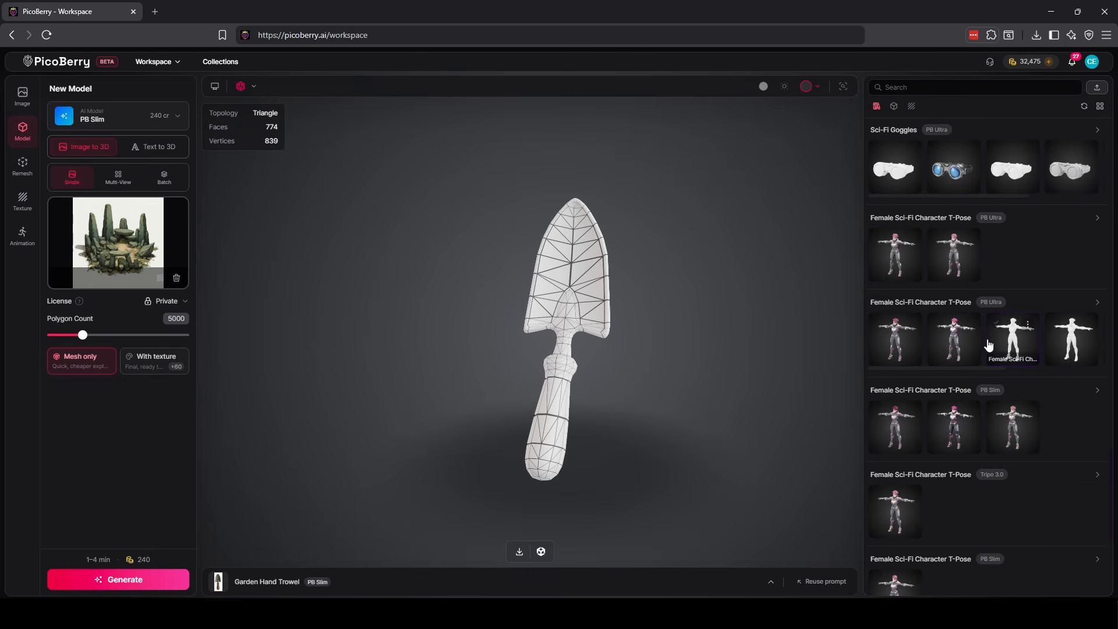
scroll(989, 344, down, 10)
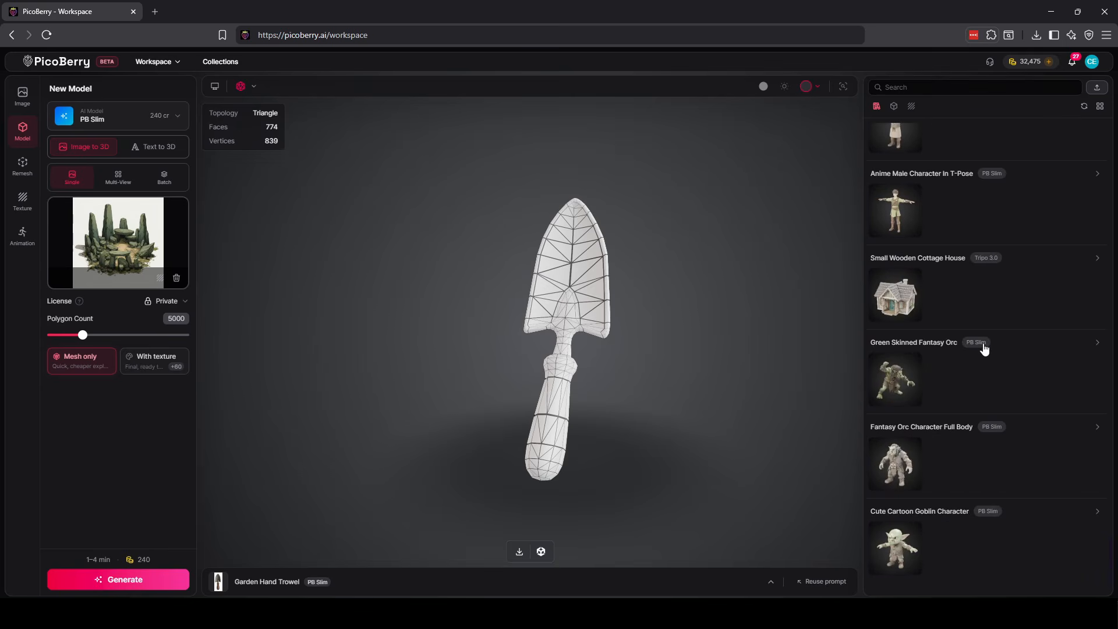
scroll(983, 345, down, 10)
scroll(980, 349, up, 4)
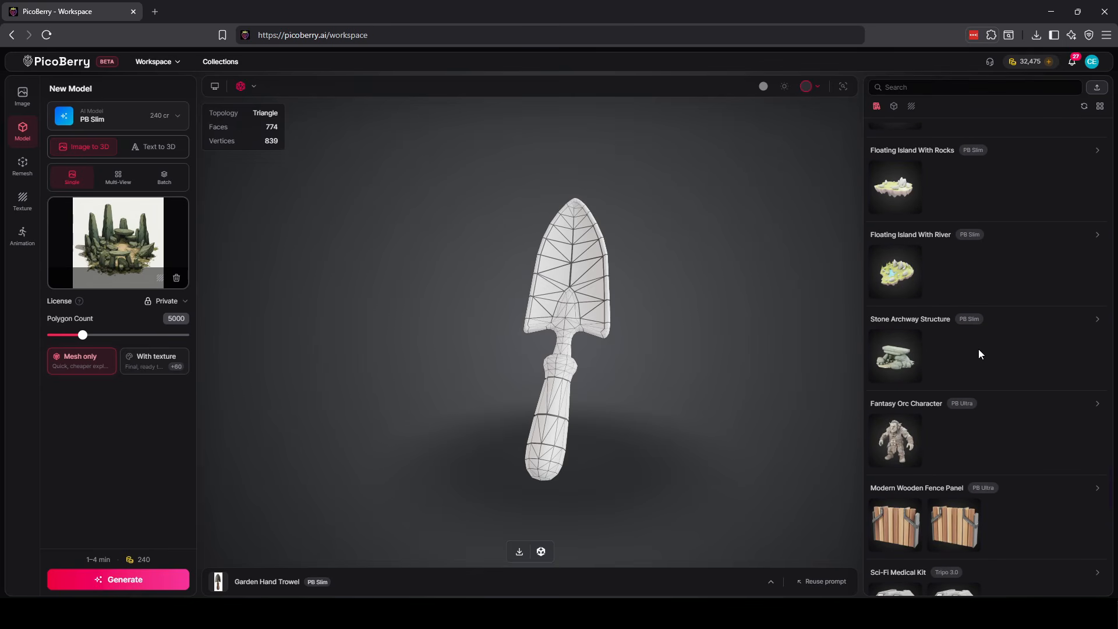
scroll(979, 352, up, 3)
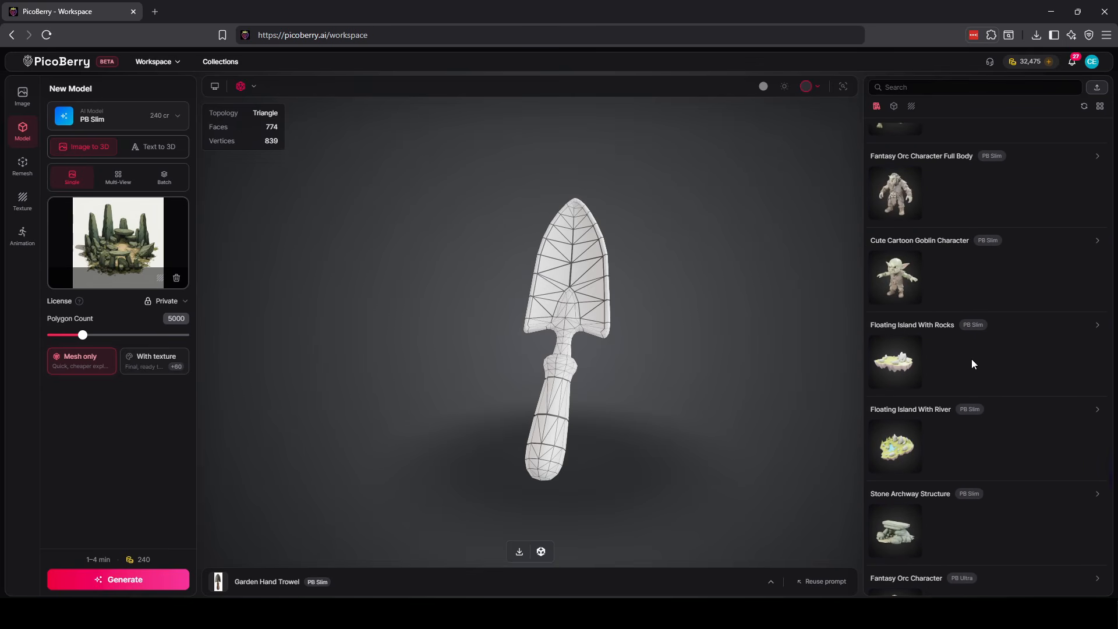
scroll(969, 363, down, 10)
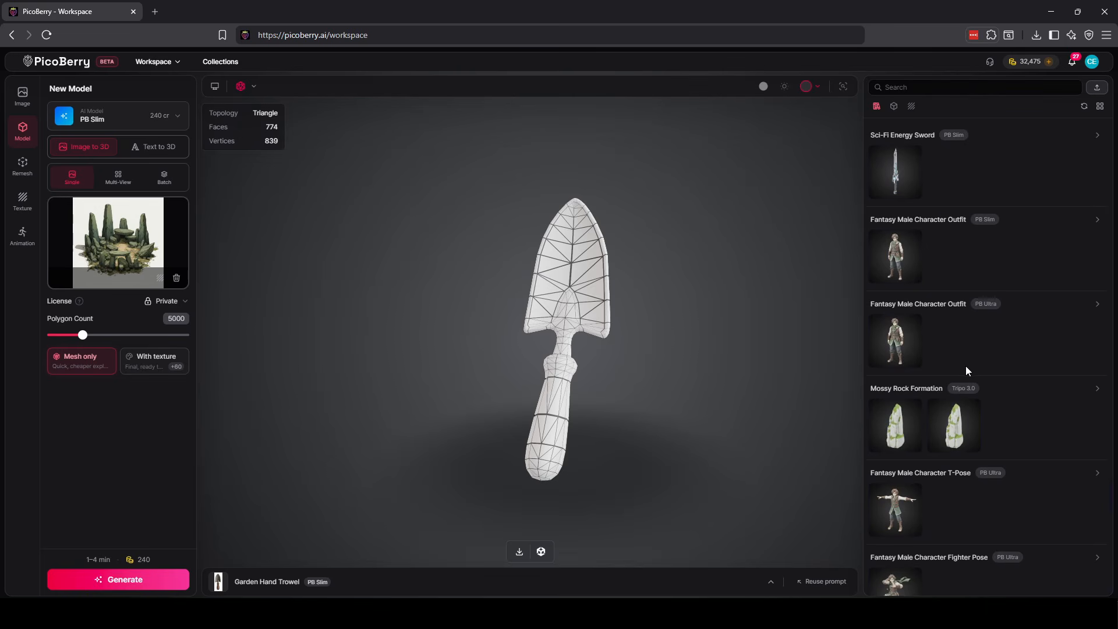
scroll(964, 368, down, 15)
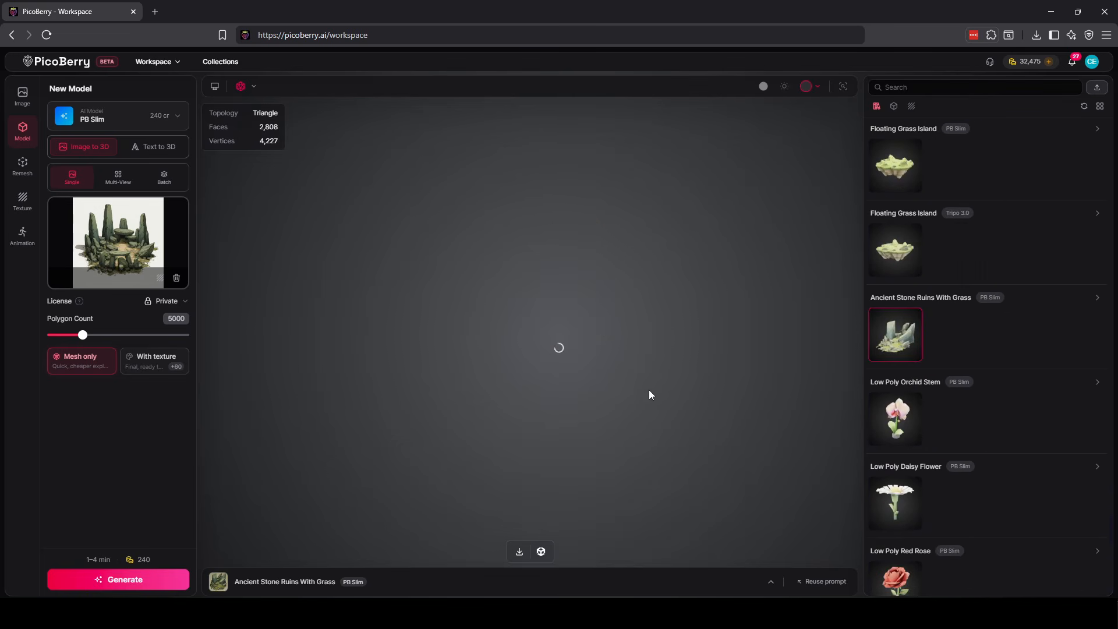
Display the stone ruins model with its texture and inspect it from several angles.
drag(512, 365, 436, 390)
click(241, 87)
drag(365, 337, 454, 387)
drag(635, 427, 610, 402)
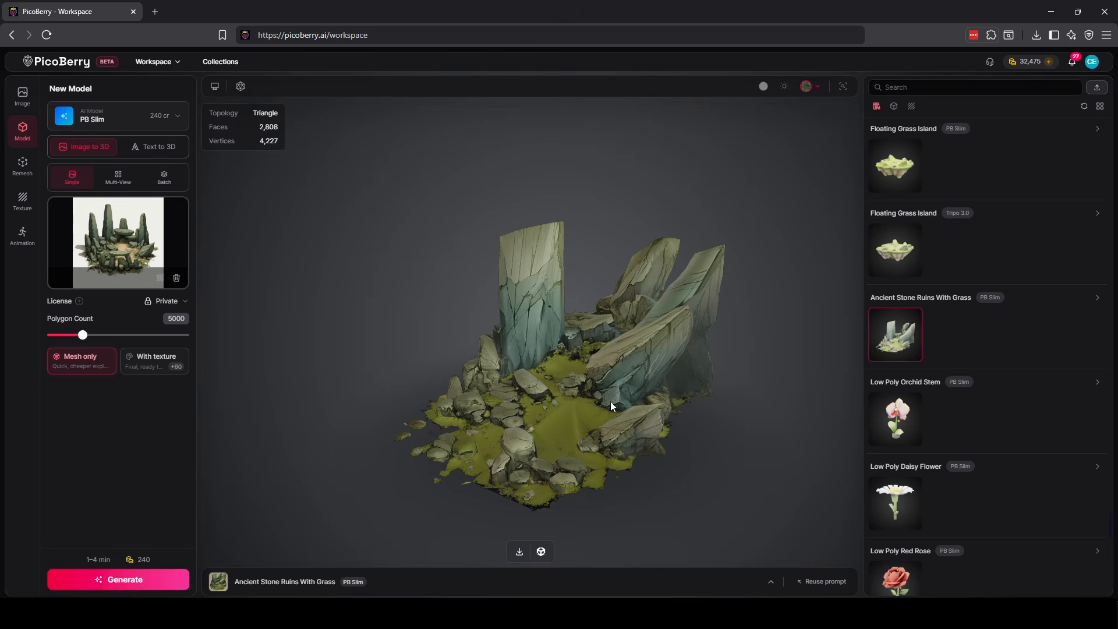
drag(547, 347, 606, 320)
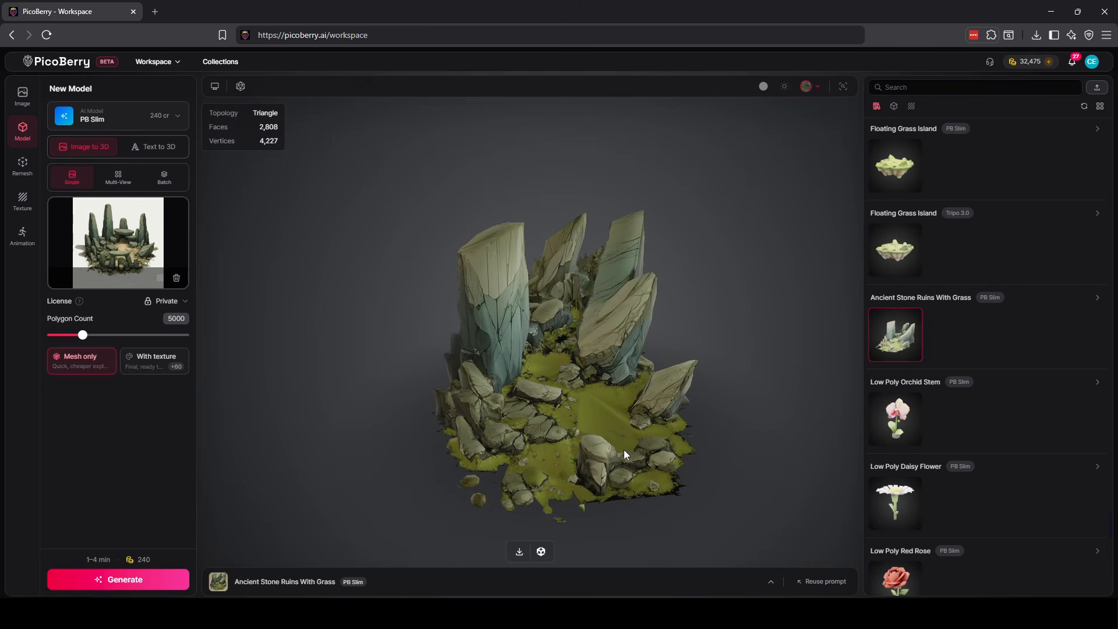
Return to the generated images and locate the set of green rock sheets with the separated individual rocks.
click(22, 95)
scroll(481, 309, down, 15)
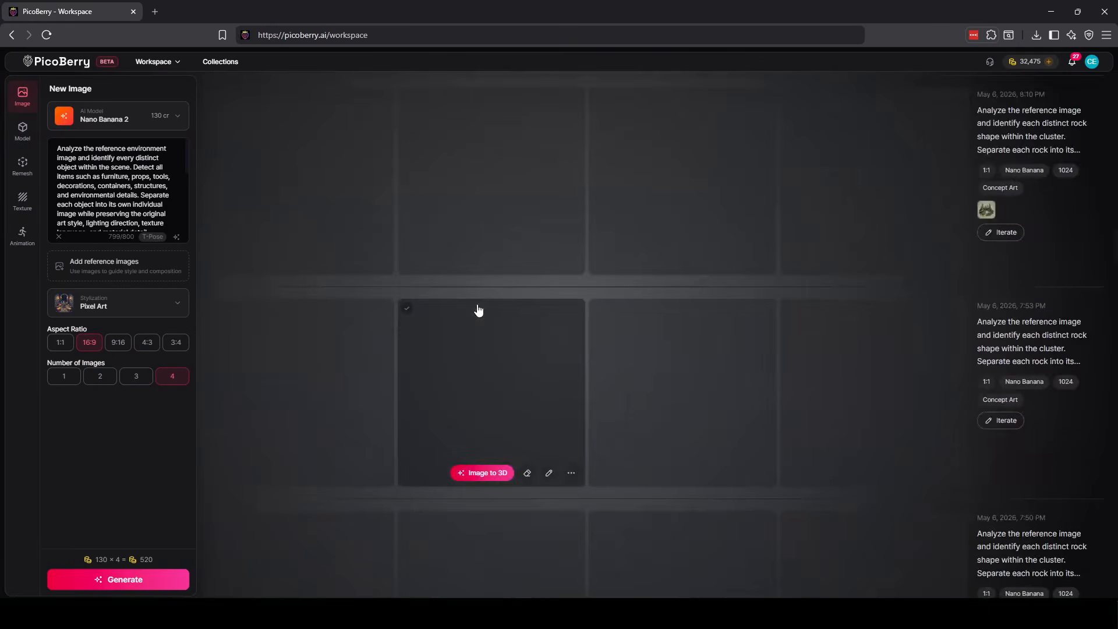
scroll(478, 310, down, 5)
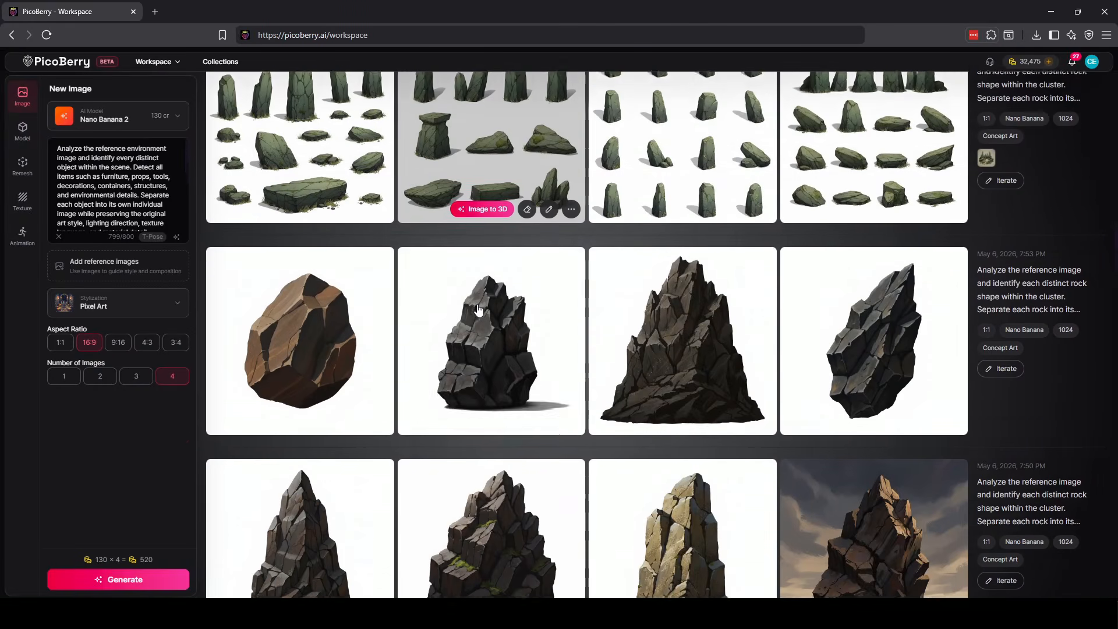
scroll(329, 255, up, 3)
scroll(326, 250, down, 9)
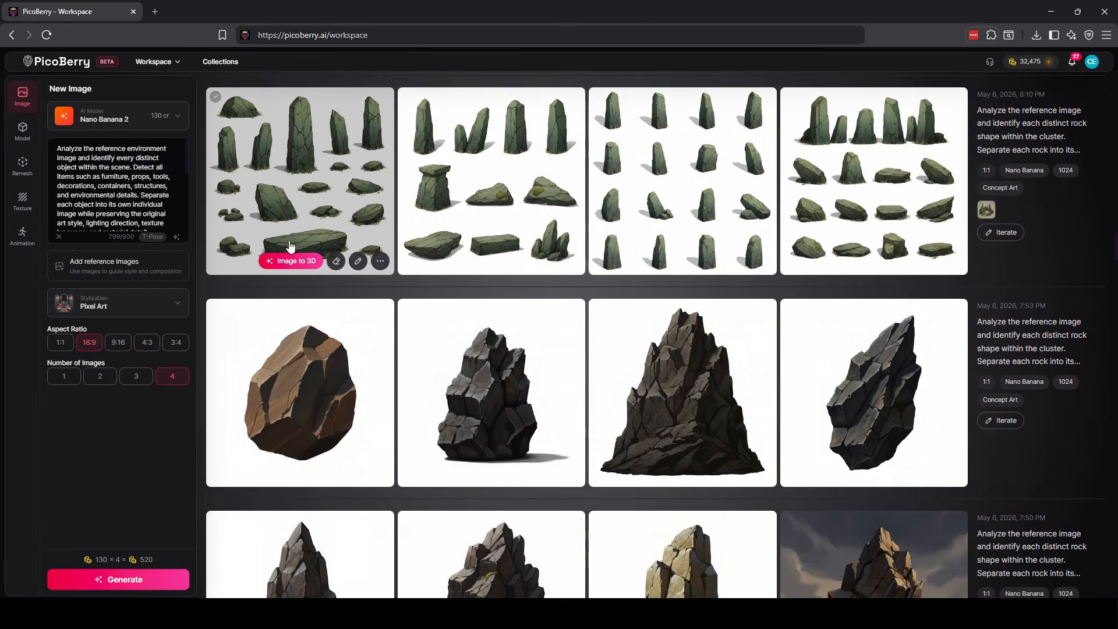
scroll(318, 242, down, 1)
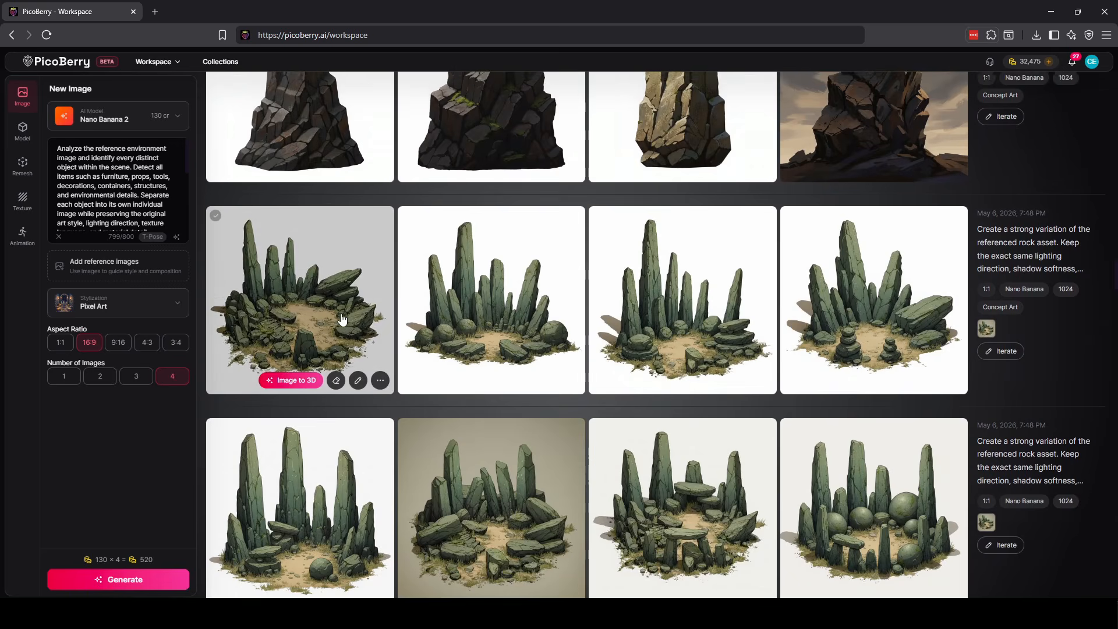
scroll(326, 292, up, 9)
scroll(334, 308, up, 2)
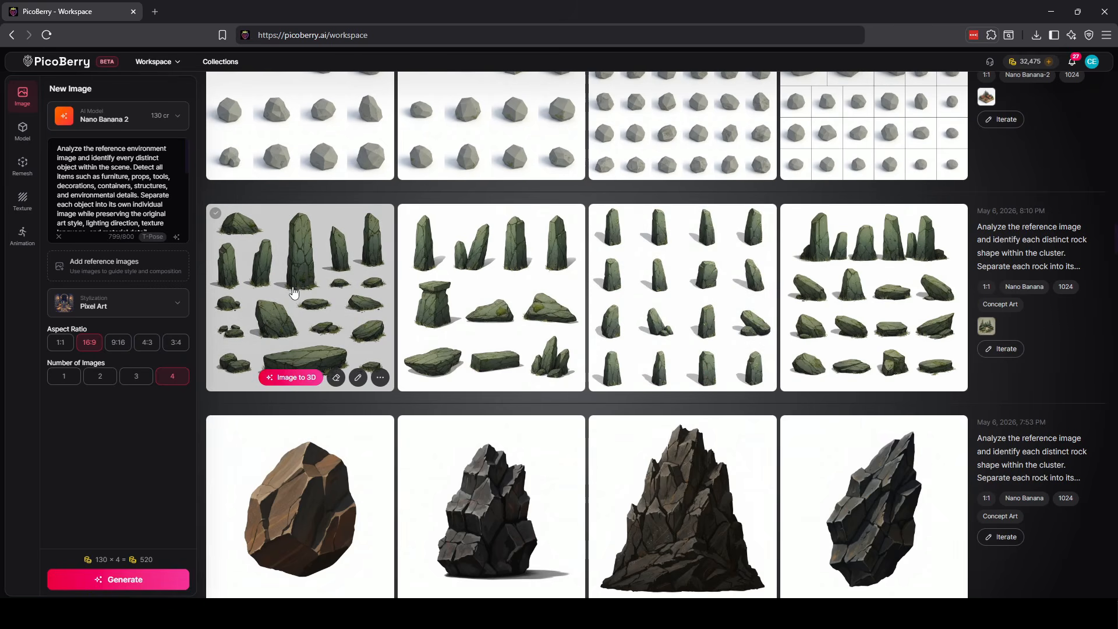
View the four separated green rock sheets enlarged and examine the prompt that isolates each rock as a standalone asset.
click(390, 305)
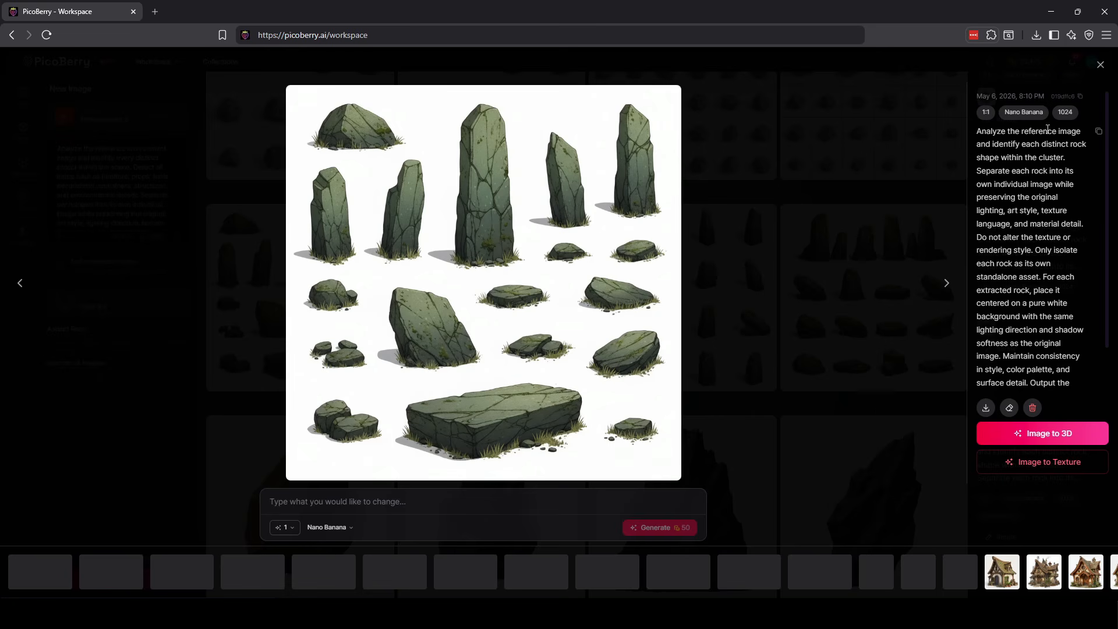
click(1101, 64)
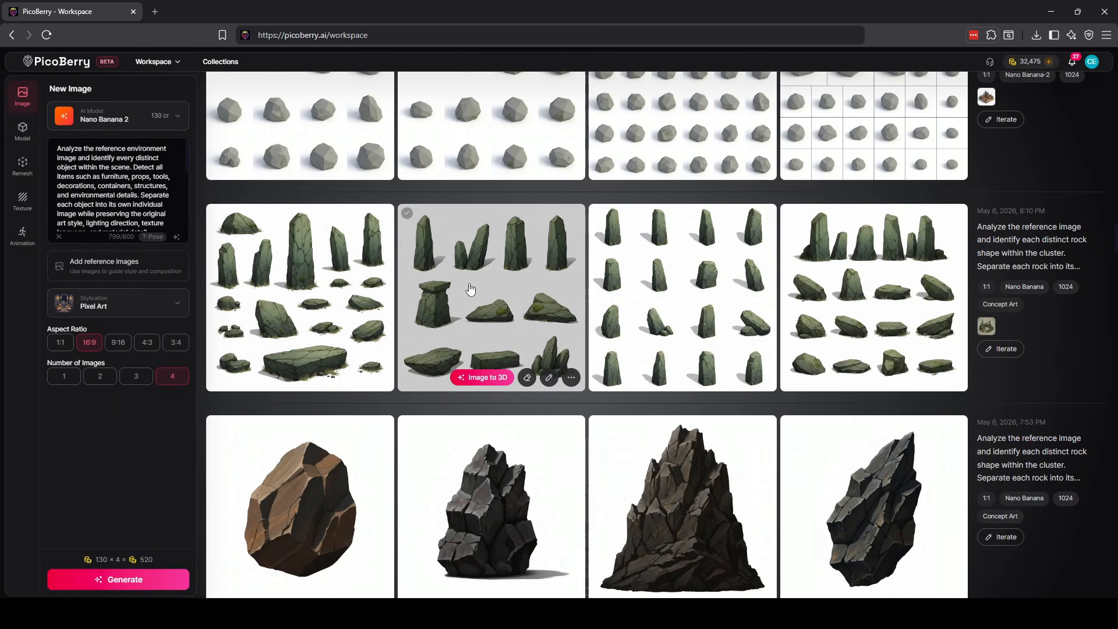
click(484, 284)
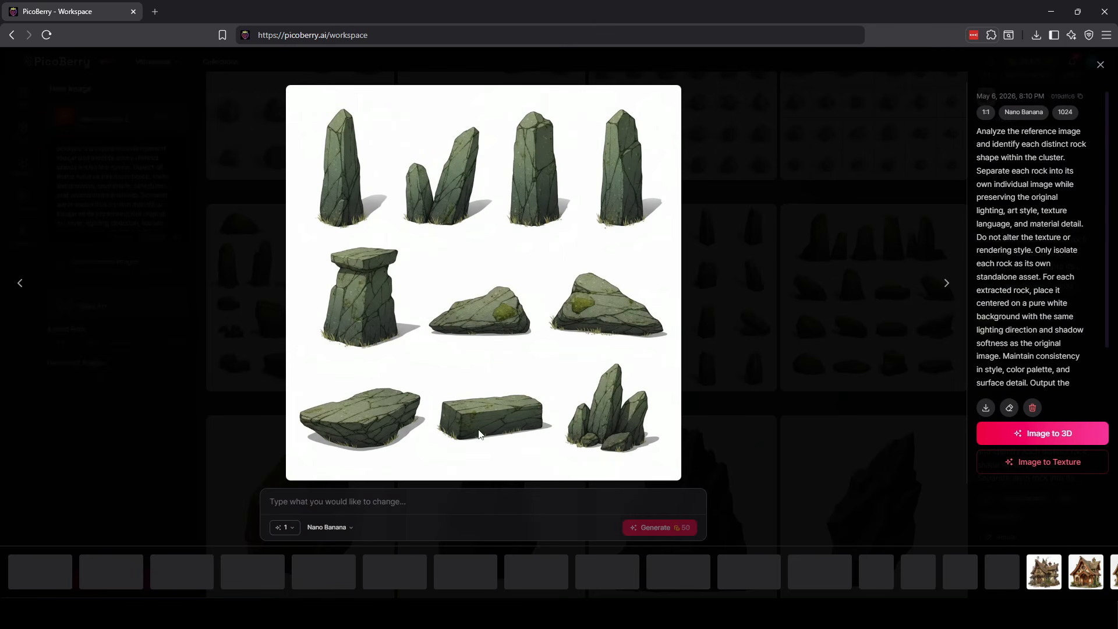
click(946, 283)
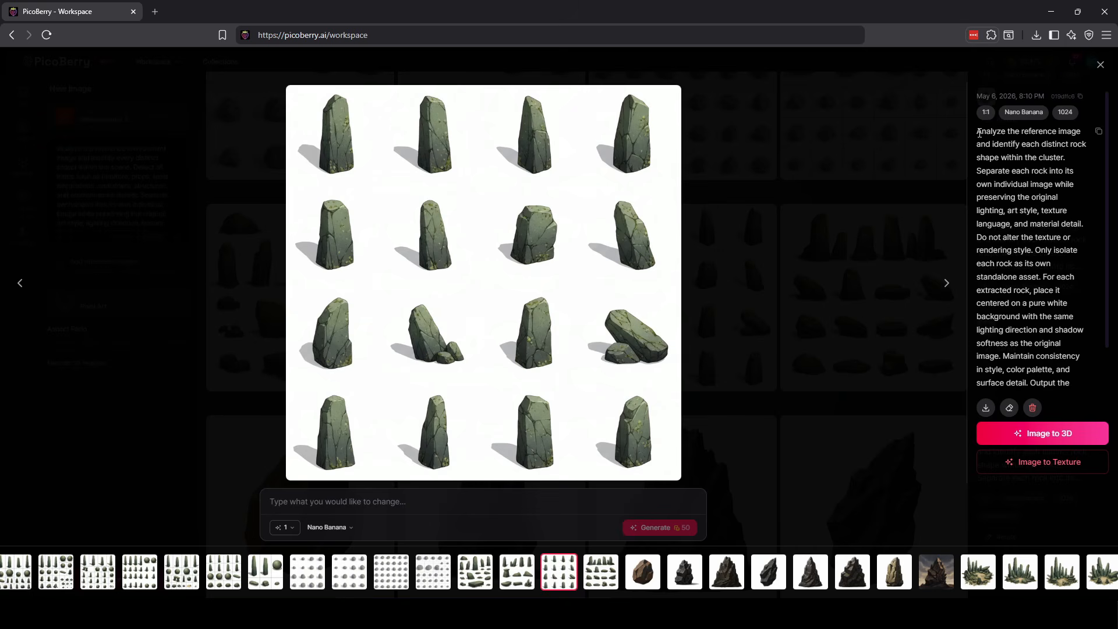
drag(979, 133, 1077, 396)
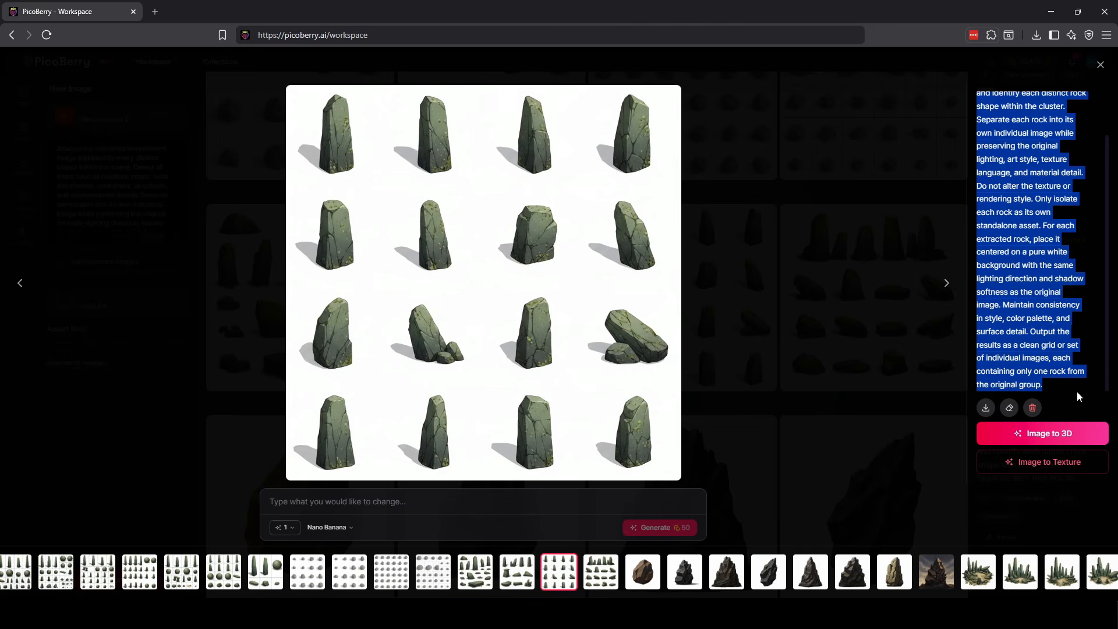
click(936, 330)
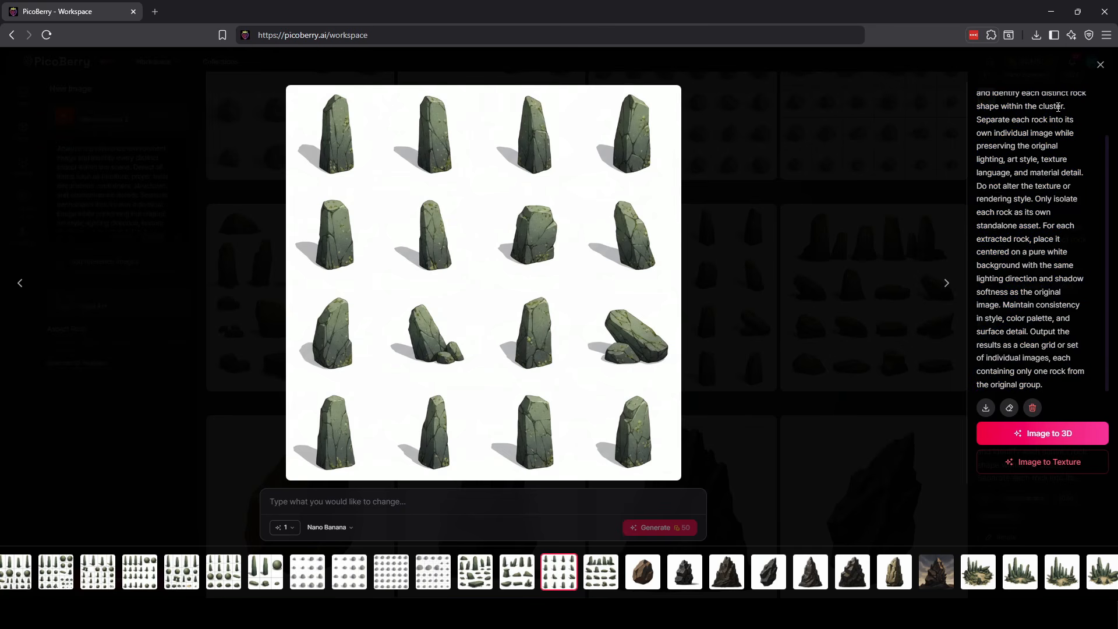
click(947, 283)
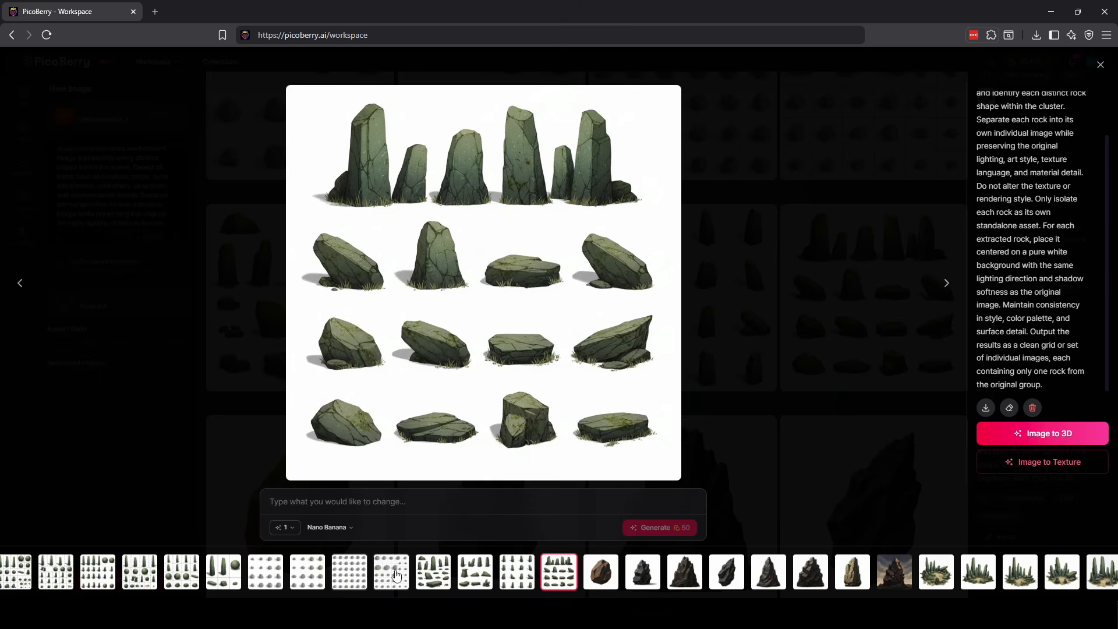
Review the enlarged grey rock sheets and the green pillar-and-sphere sheets made with Nano Banana 2, and close the preview.
click(418, 585)
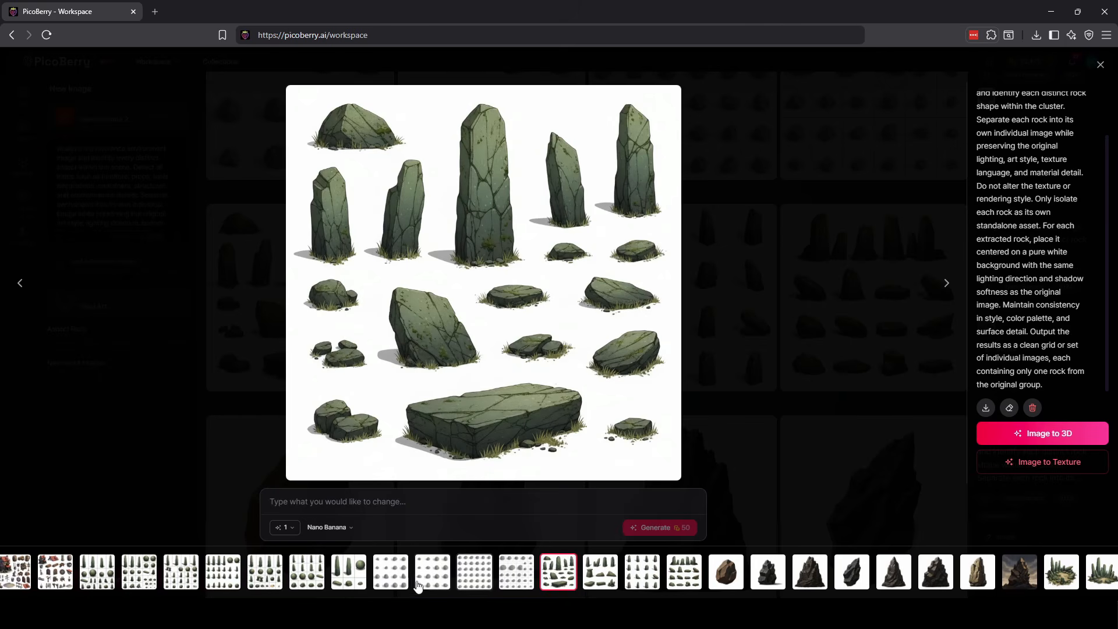
click(515, 585)
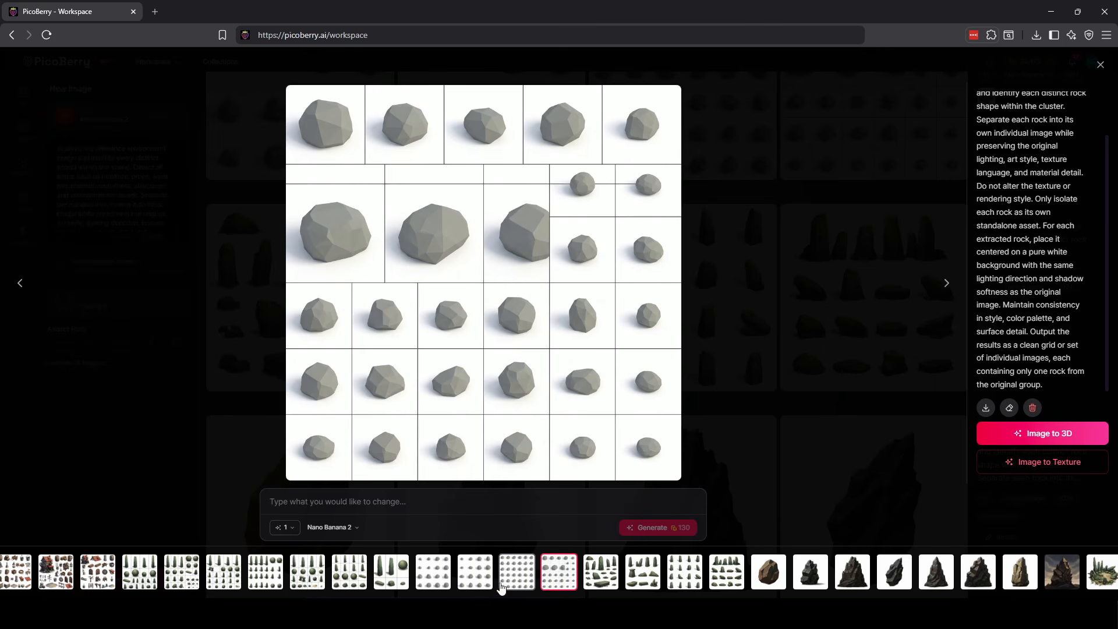
click(504, 573)
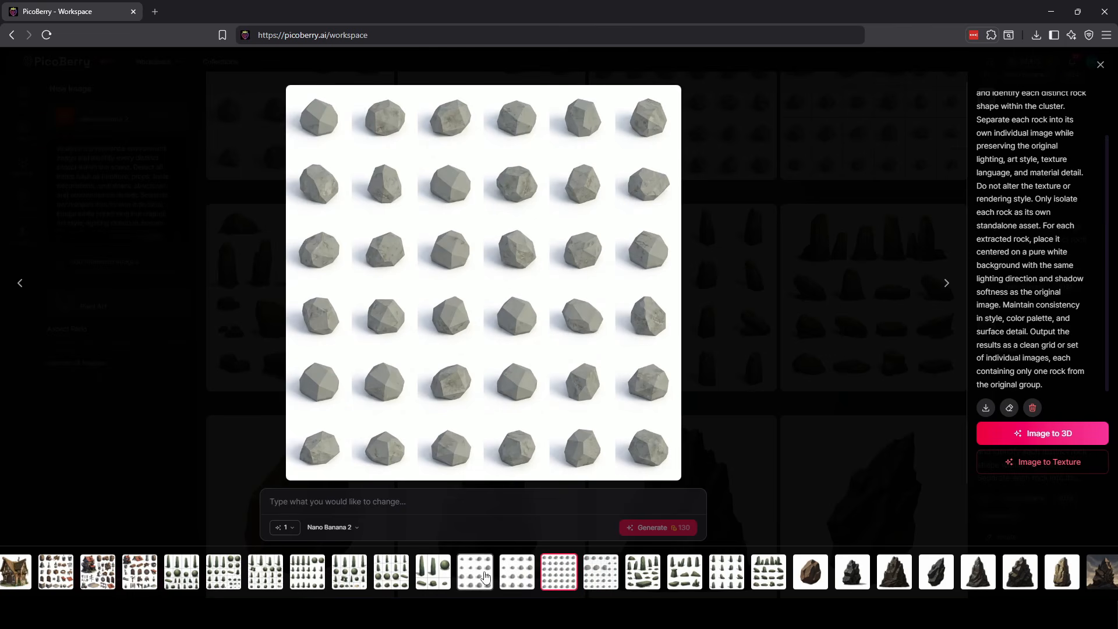
click(522, 582)
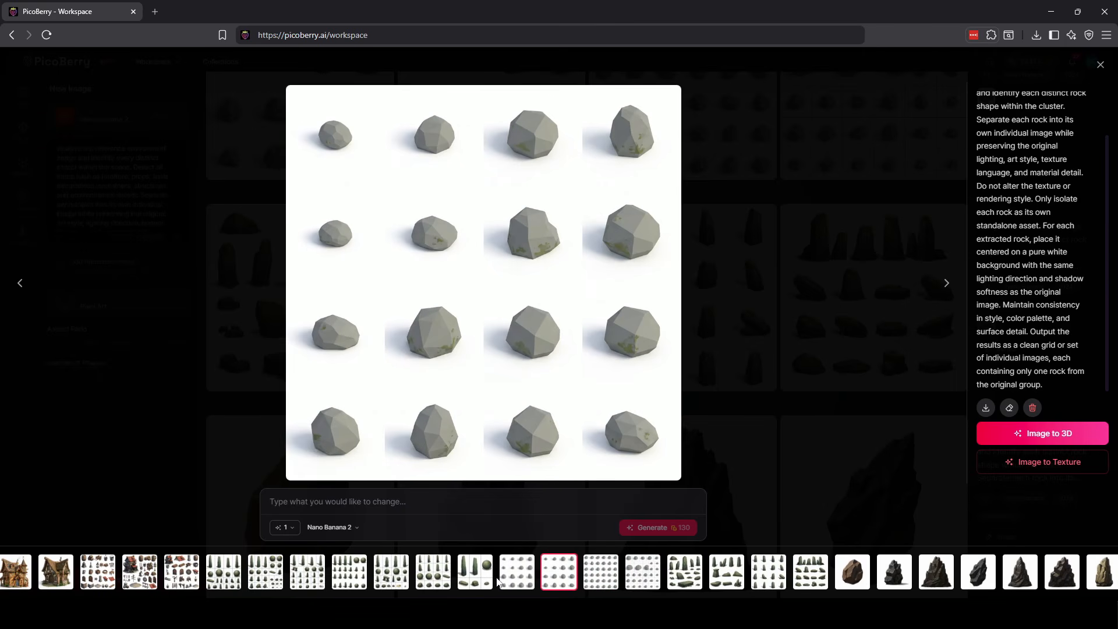
click(502, 580)
click(518, 581)
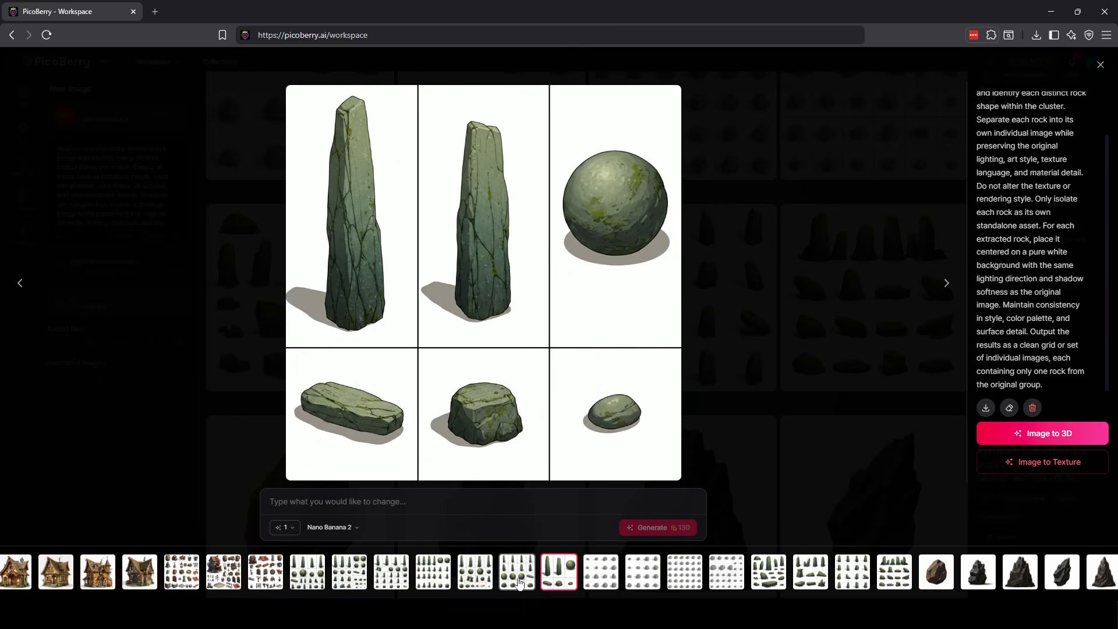
click(520, 582)
click(518, 583)
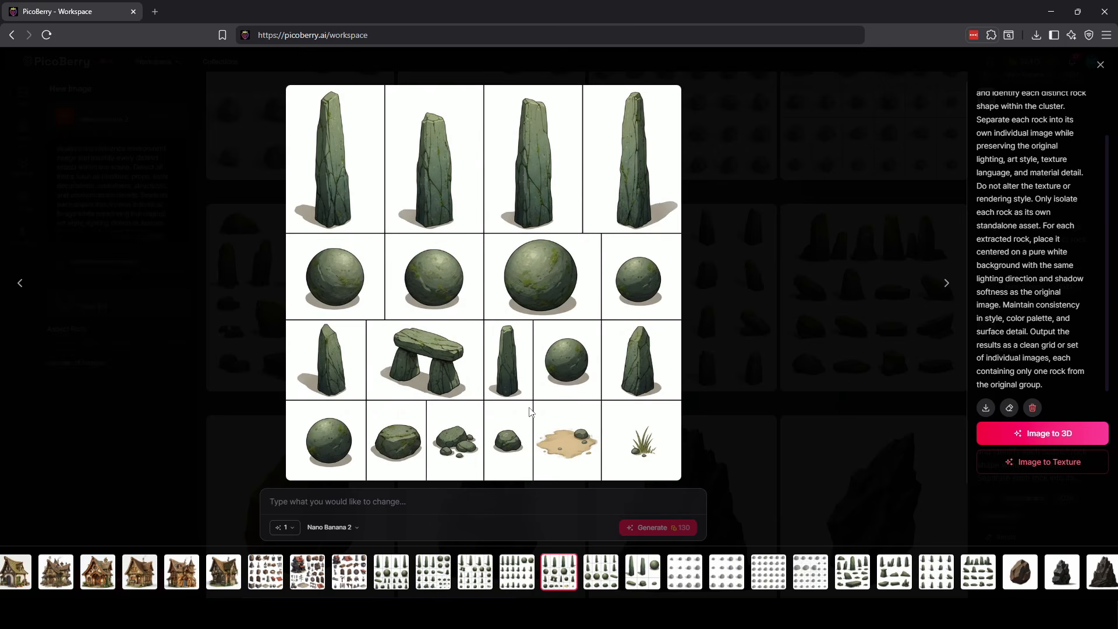
click(522, 581)
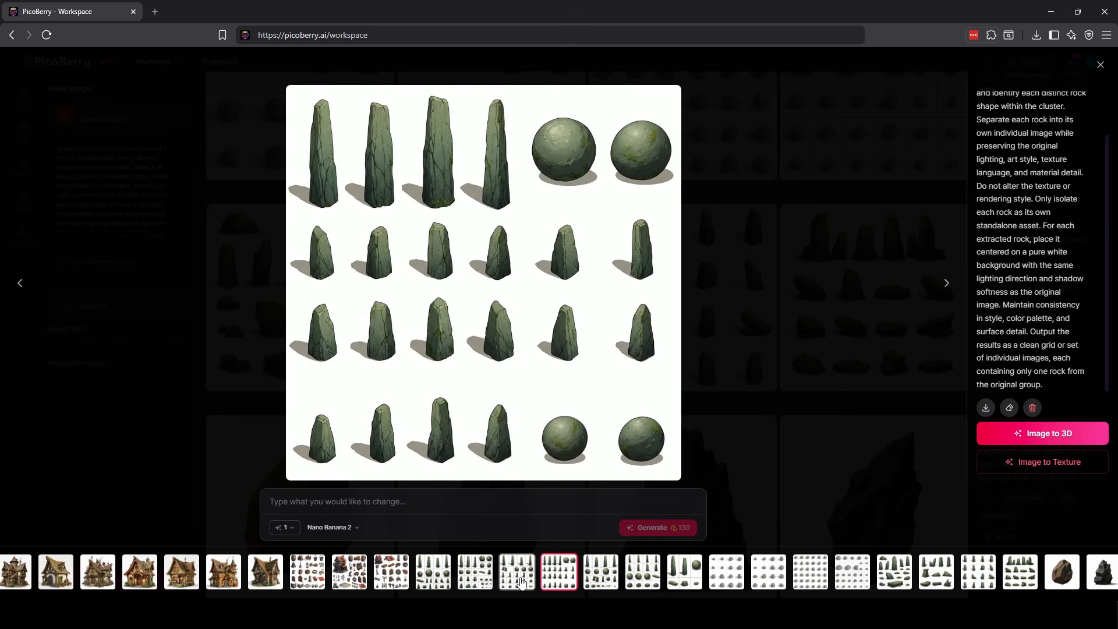
click(1100, 65)
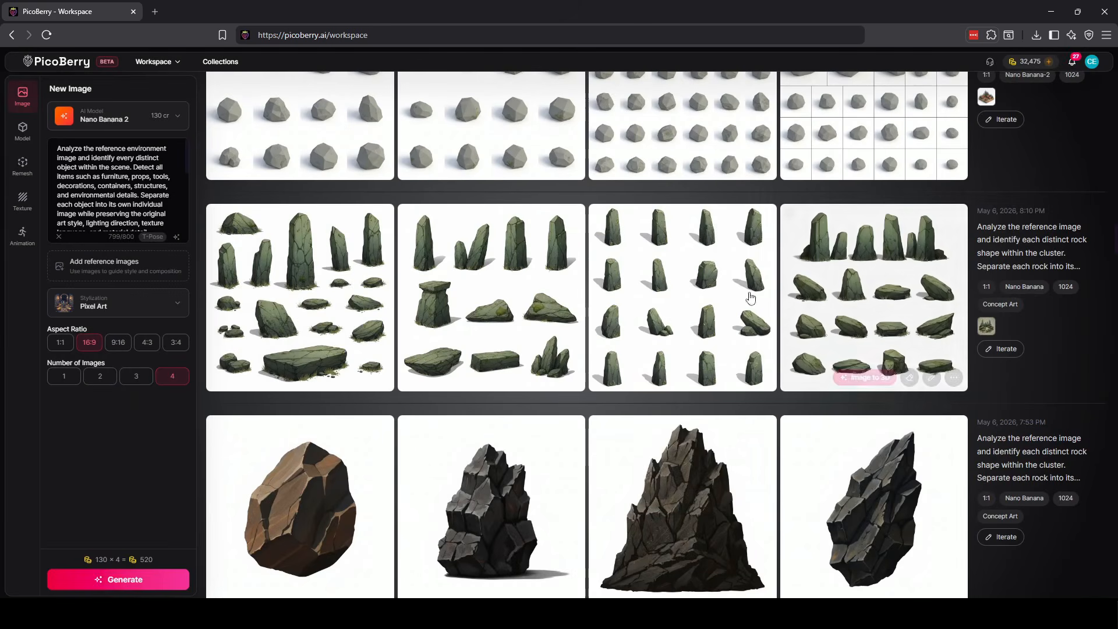
Locate the separated medieval house prop sheets, view the first one enlarged with its object-isolation prompt, and close the preview.
scroll(751, 298, up, 10)
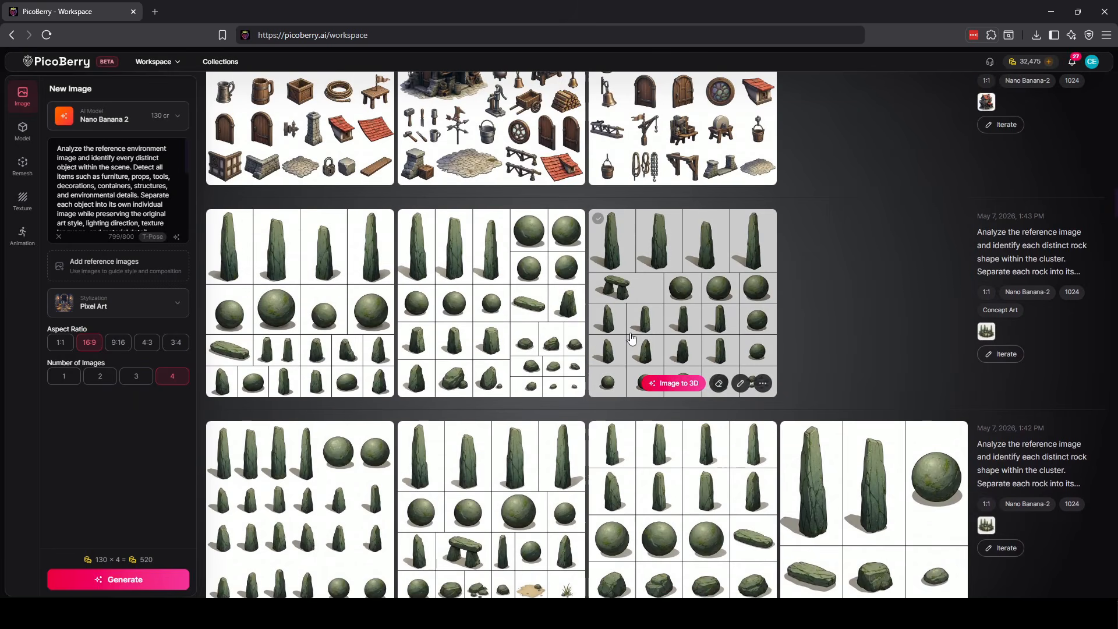
scroll(631, 338, up, 5)
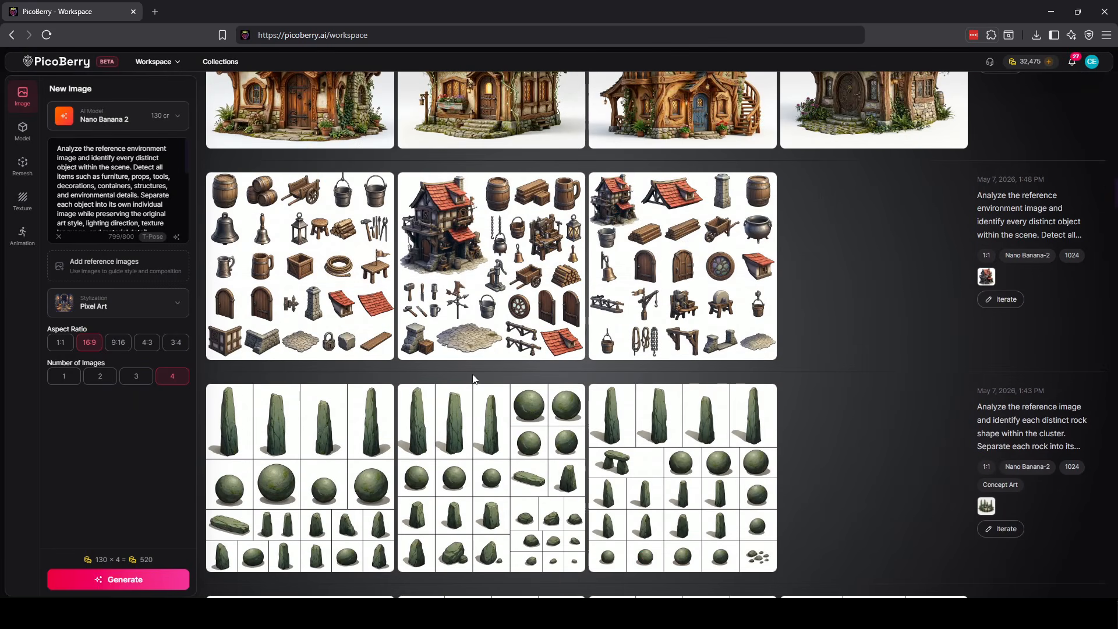
scroll(472, 408, up, 1)
scroll(454, 434, down, 1)
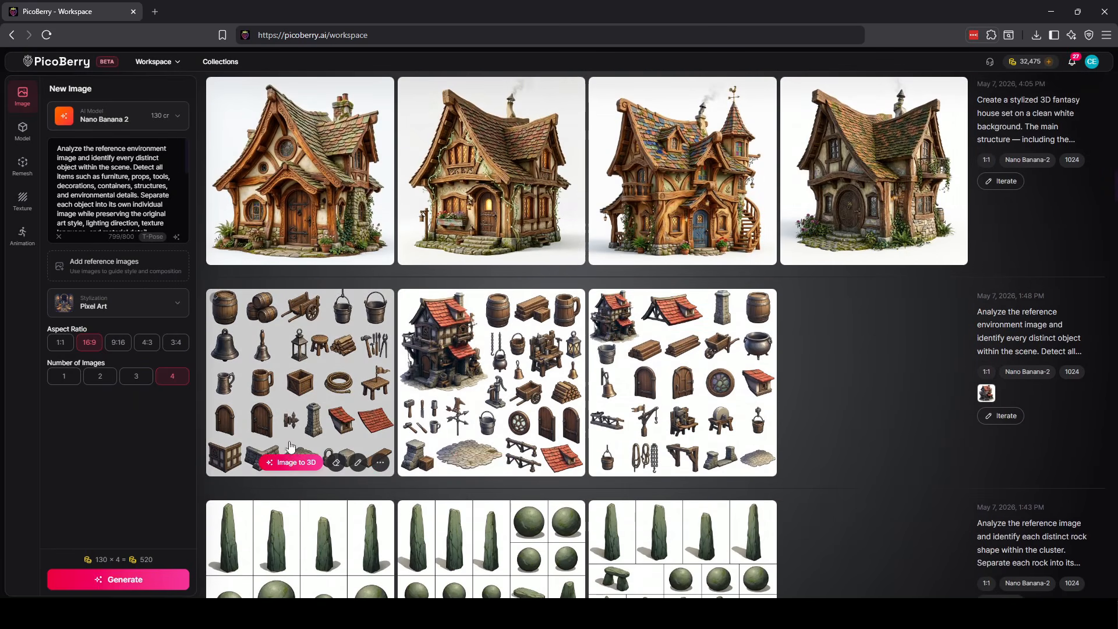
click(310, 396)
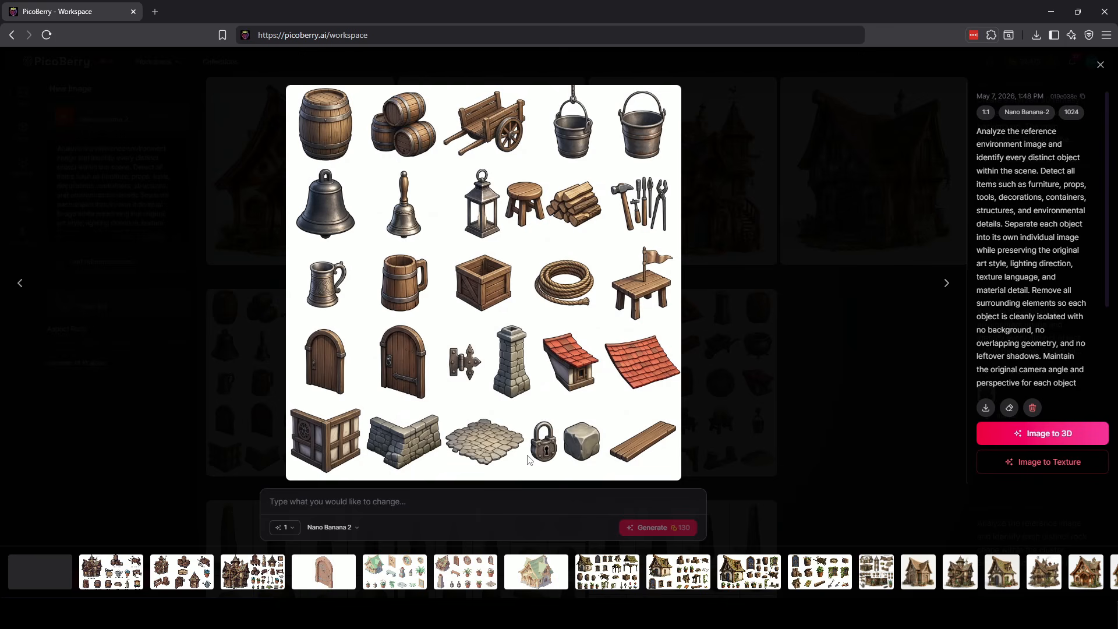
click(1101, 65)
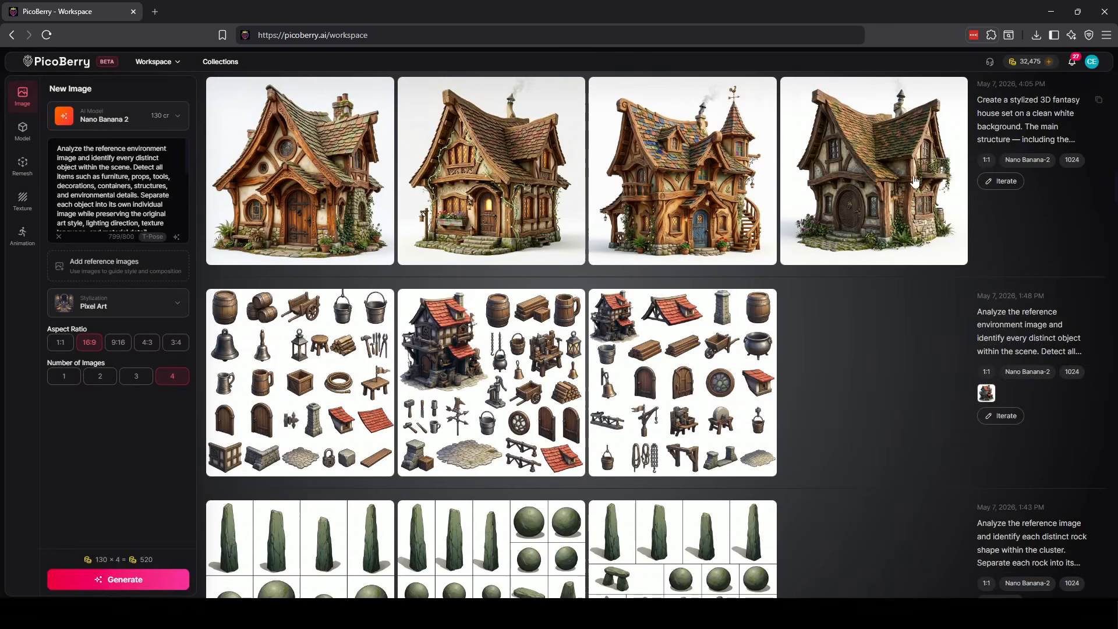
Switch to the 3D models, find the generated fantasy props and display the Coiled Rope Bundle.
click(18, 141)
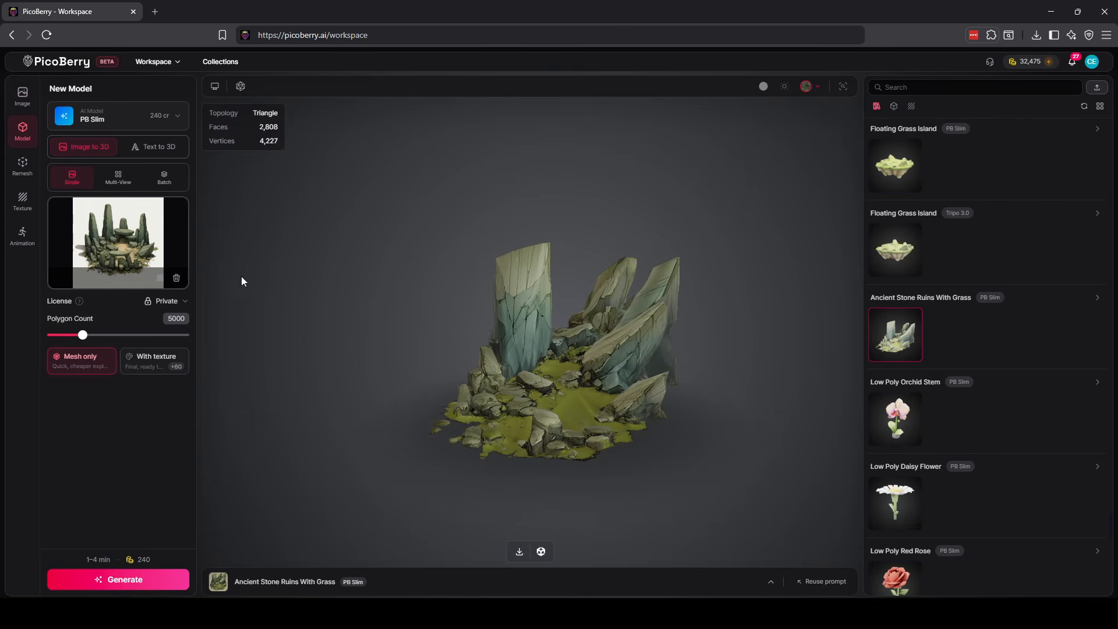
scroll(990, 396, down, 10)
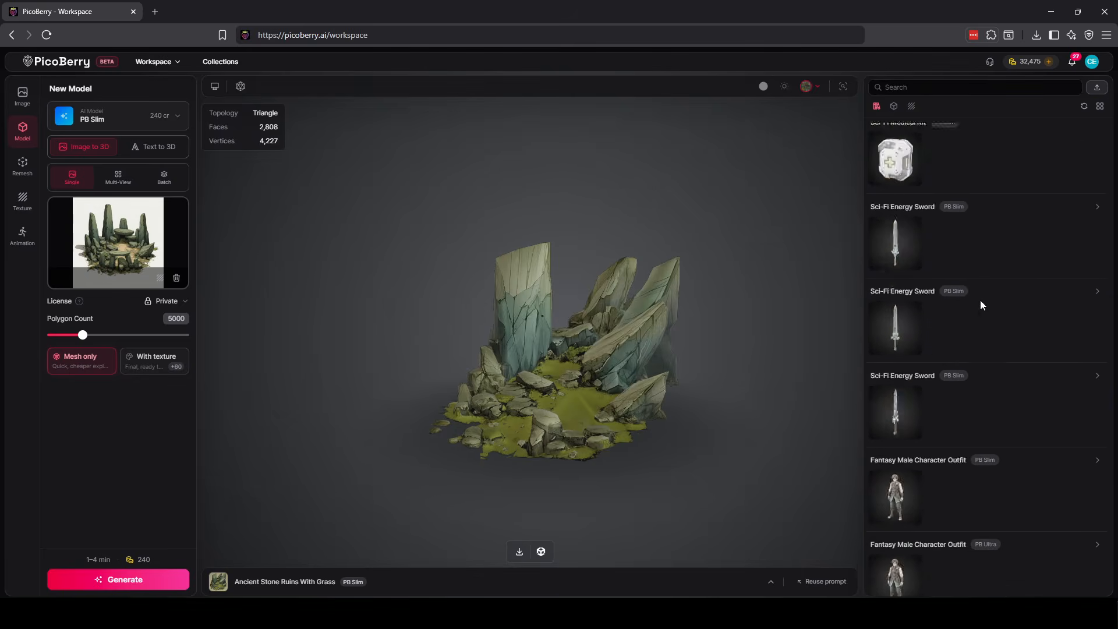
scroll(981, 305, down, 15)
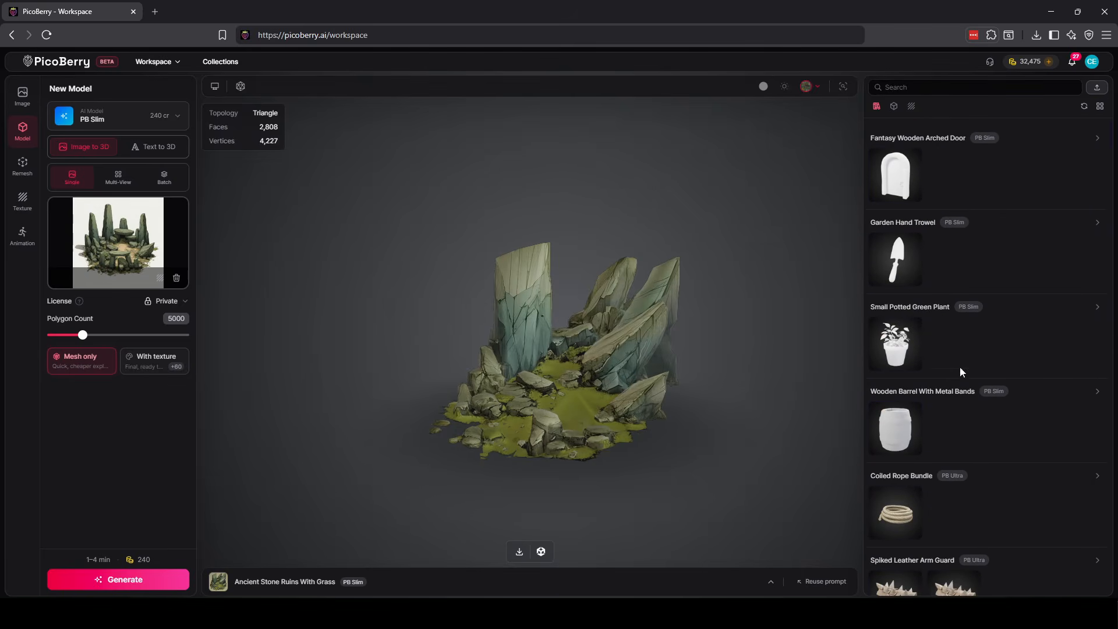
click(905, 505)
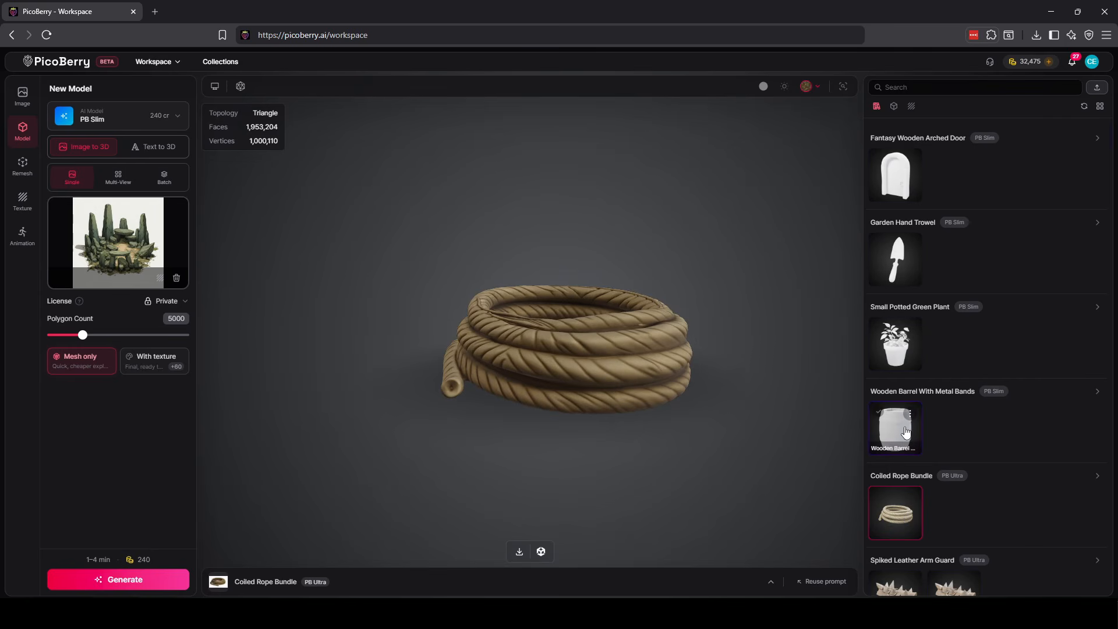
Display the Wooden Barrel With Metal Bands model, inspect it from above and show its wireframe.
click(904, 434)
drag(672, 359, 611, 382)
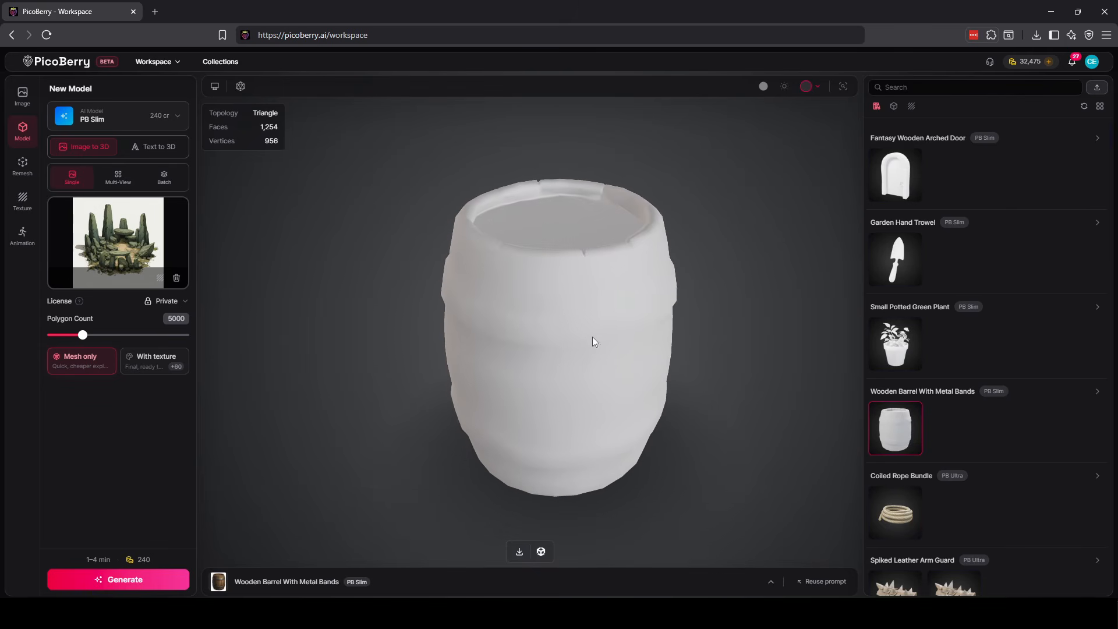
click(241, 86)
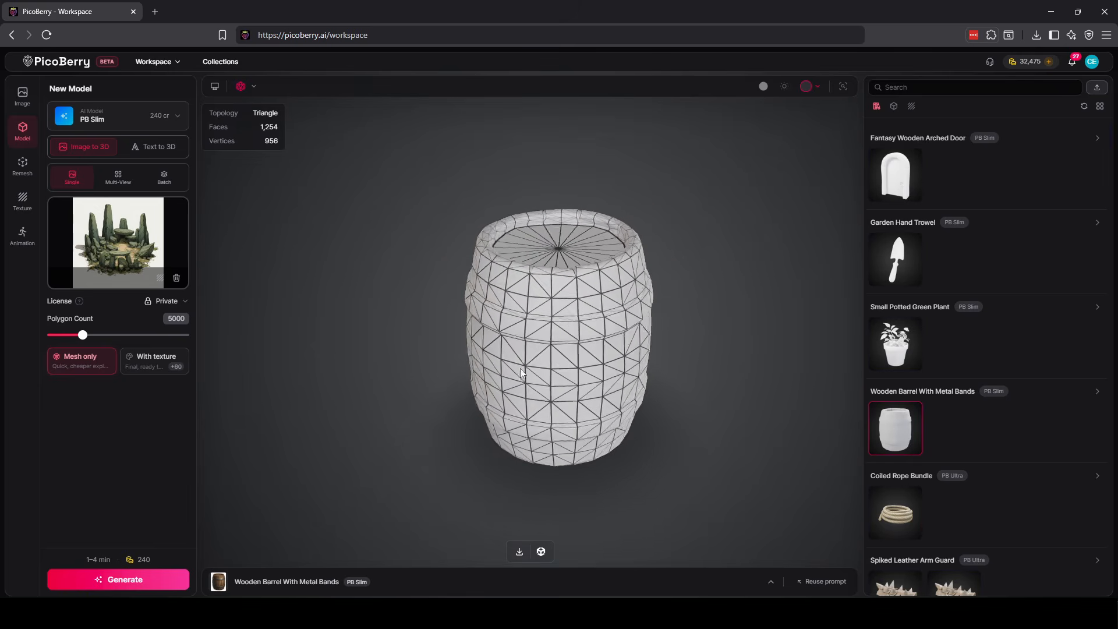
Inspect the wireframes of the Small Potted Green Plant, Garden Hand Trowel and Fantasy Wooden Arched Door models.
click(895, 345)
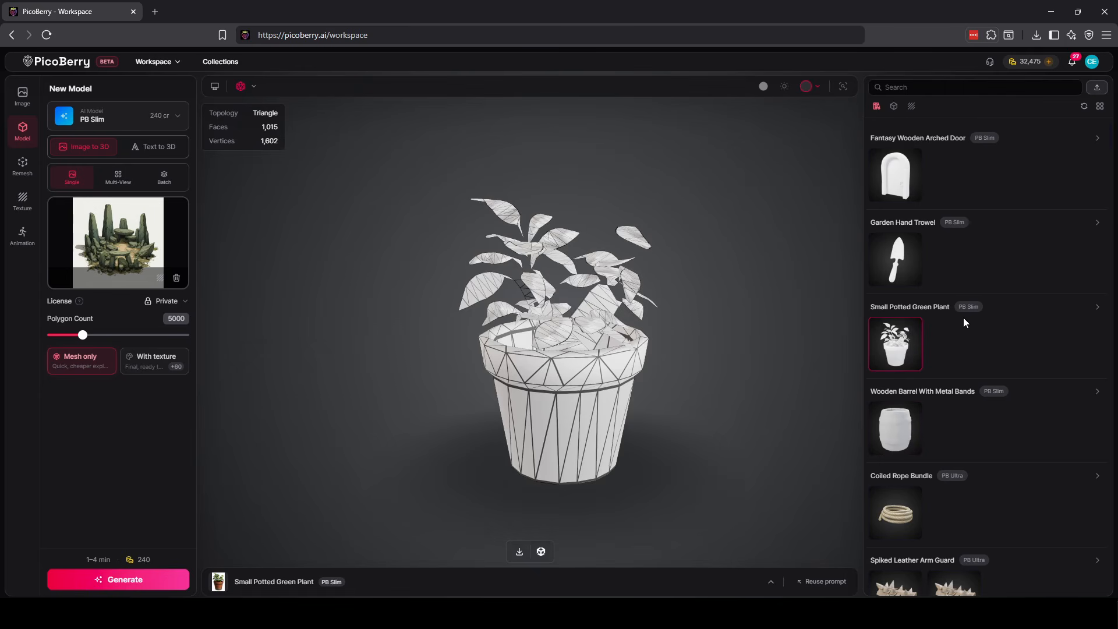
drag(685, 364, 645, 397)
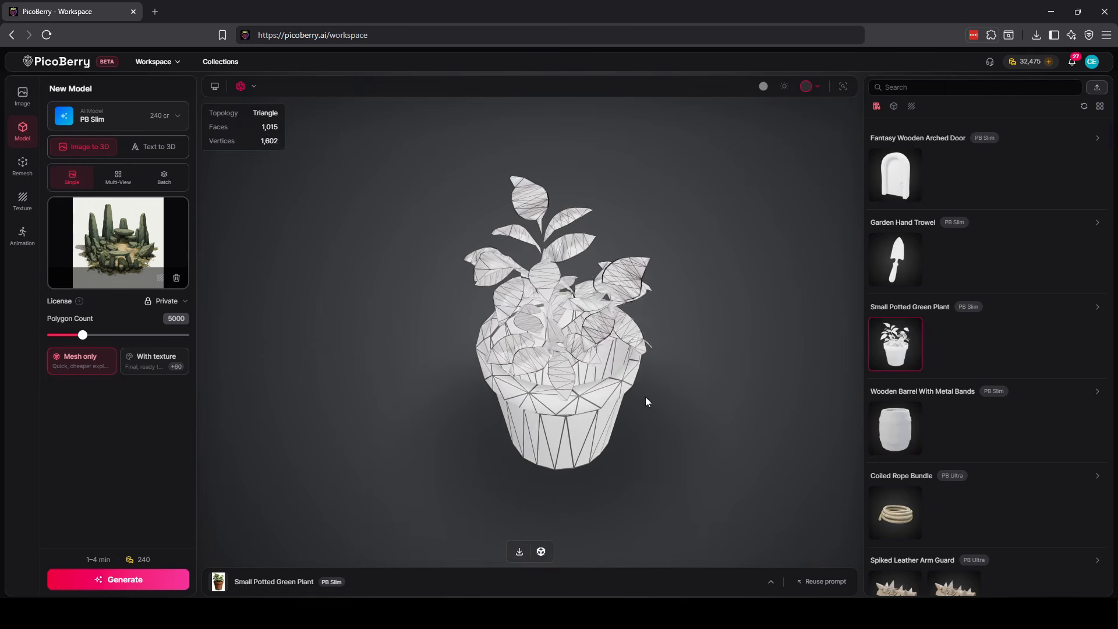
click(899, 266)
drag(684, 365, 845, 237)
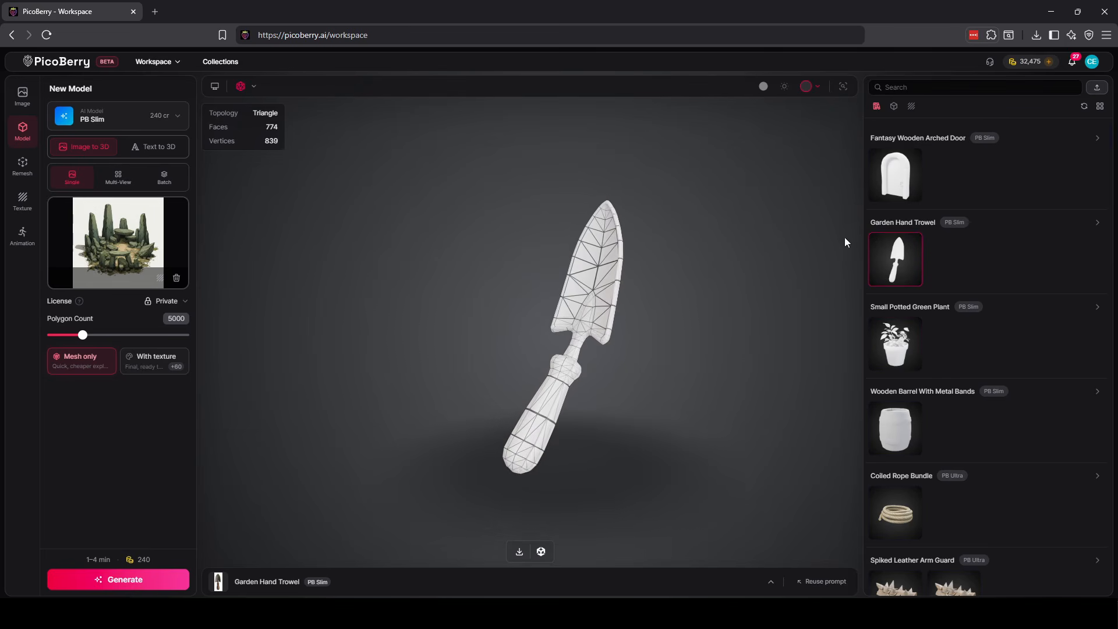
click(899, 174)
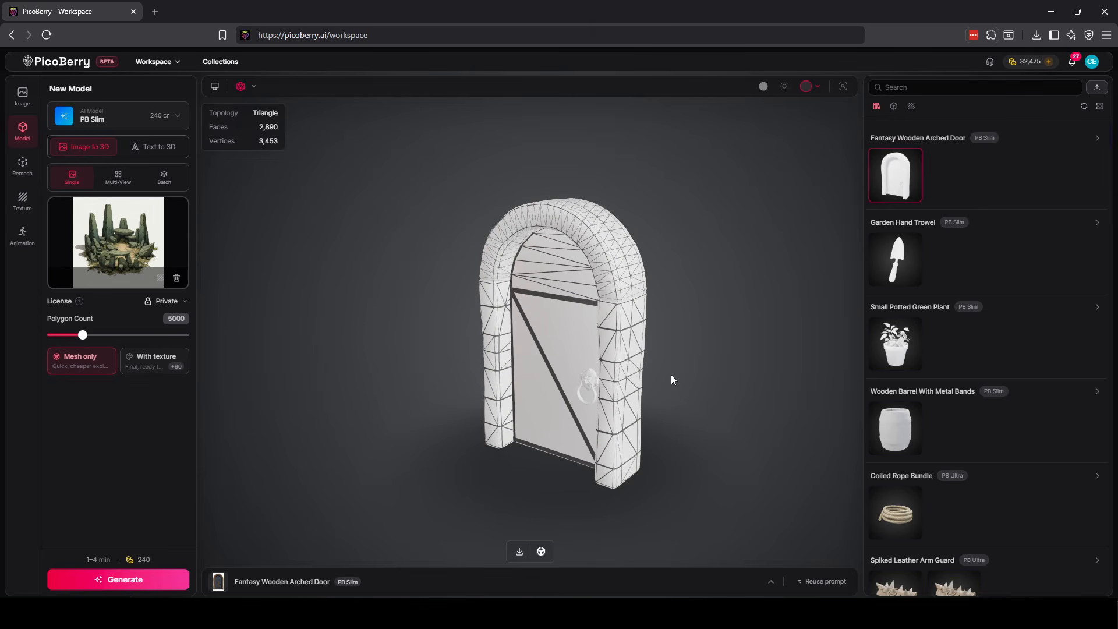
Return to the generated images, locate the cottage prop sheets and check the available AI image models, keeping Nano Banana 2.
click(24, 103)
scroll(490, 466, down, 3)
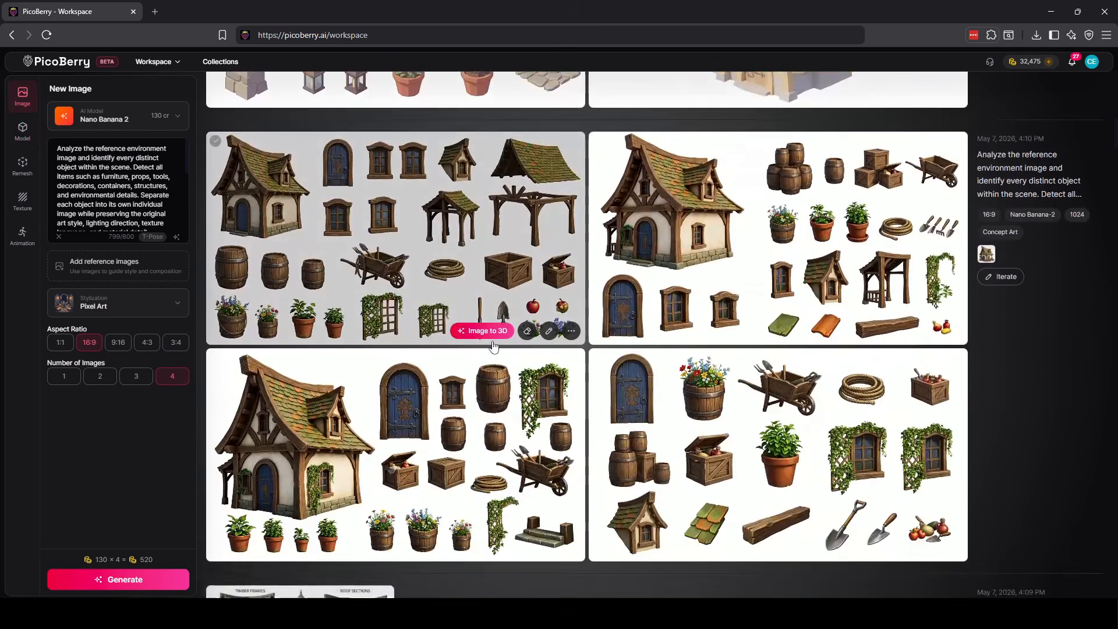
scroll(493, 346, down, 2)
scroll(492, 349, up, 1)
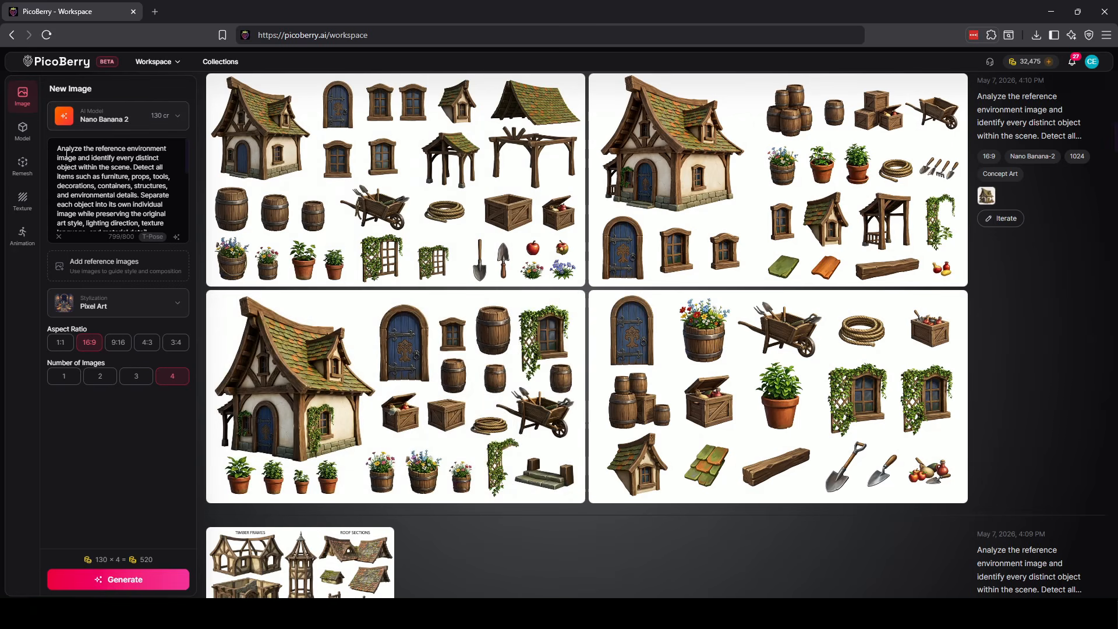
click(176, 117)
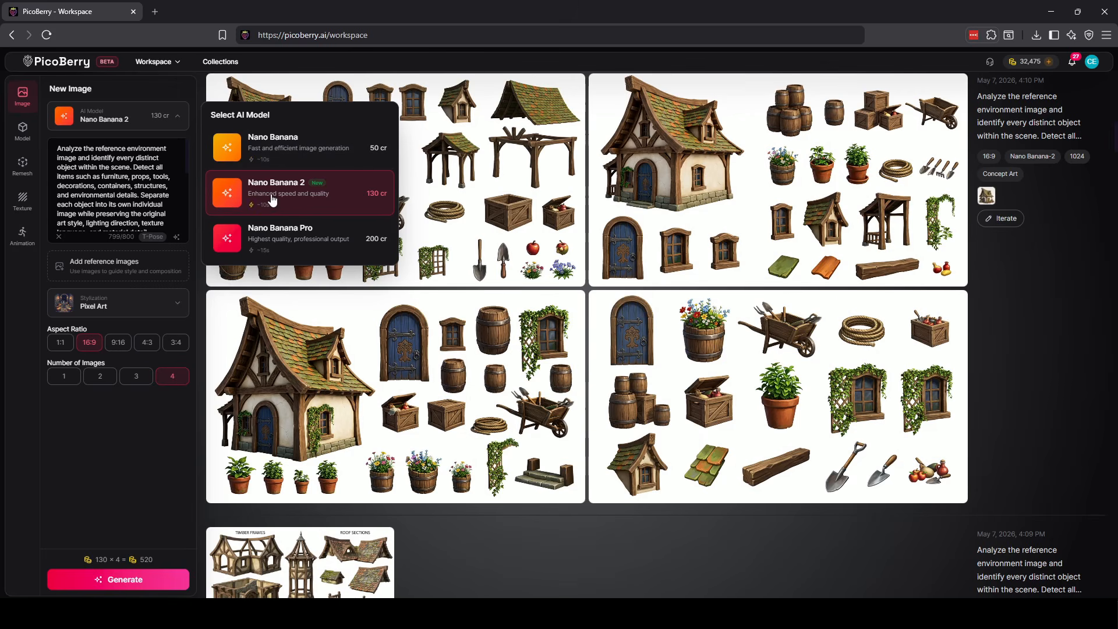
click(127, 195)
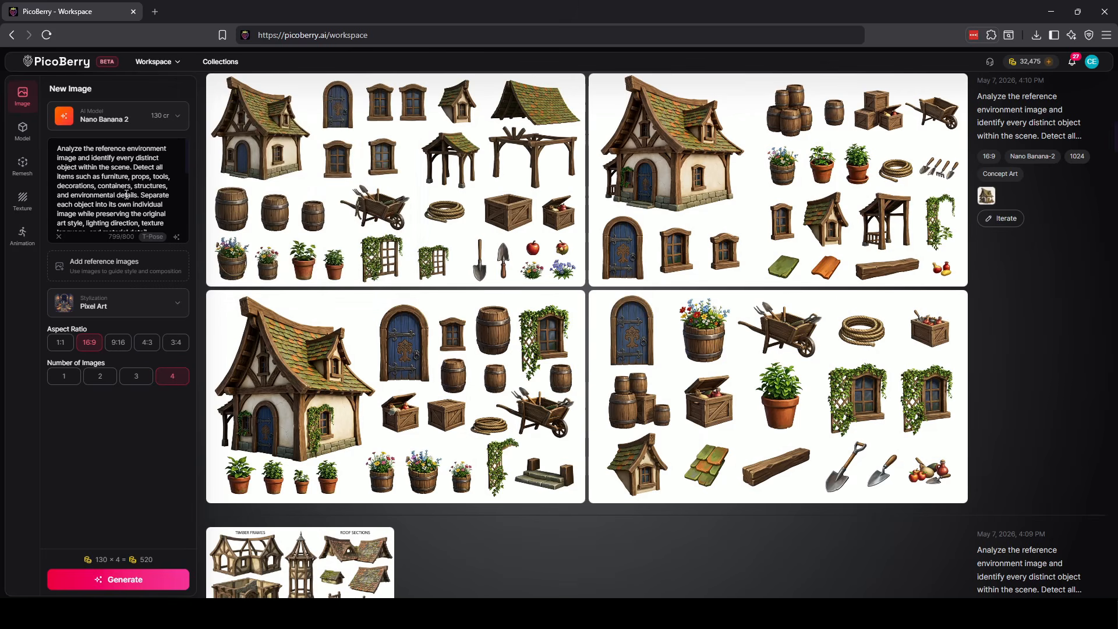
Add the generated fantasy house with the central pointed tower as the reference image for the new generation.
click(117, 272)
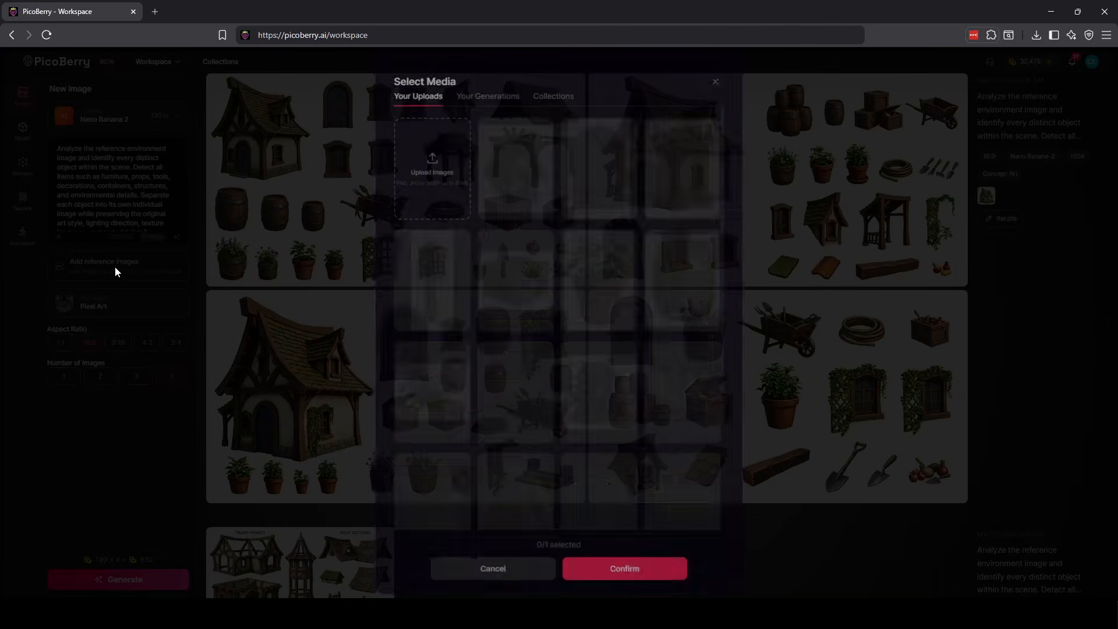
scroll(534, 327, down, 2)
scroll(535, 326, down, 1)
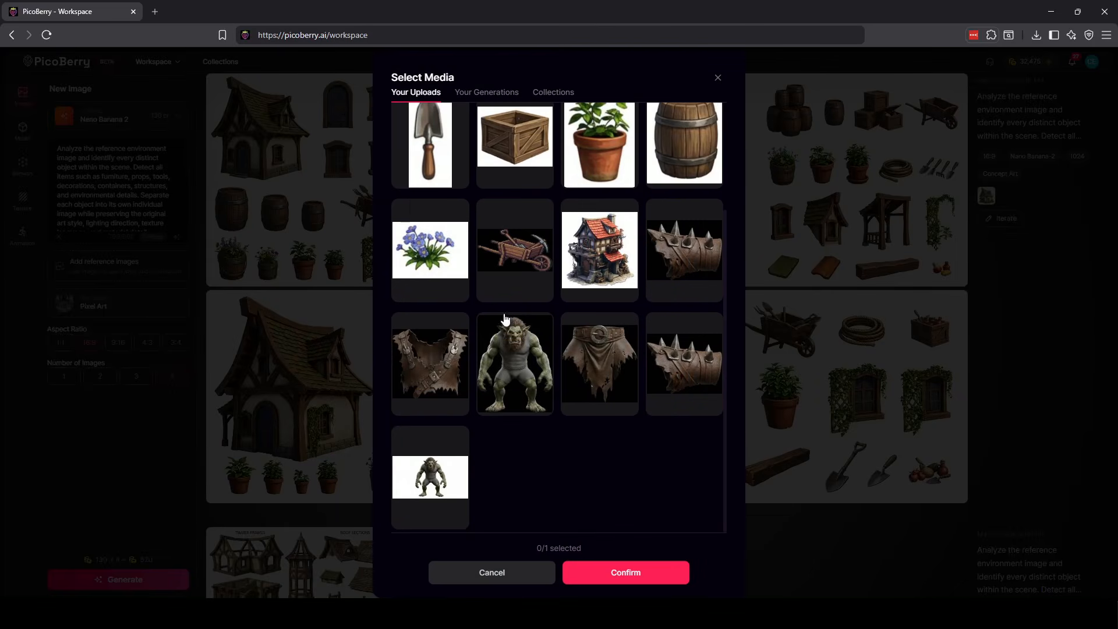
scroll(535, 326, up, 3)
click(496, 99)
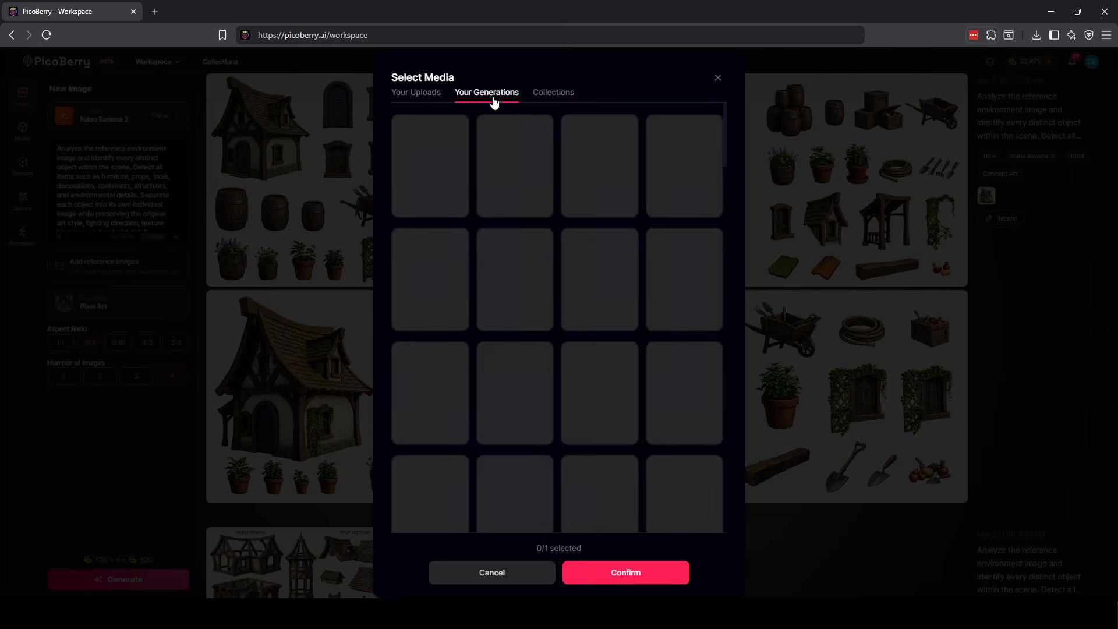
scroll(492, 389, down, 5)
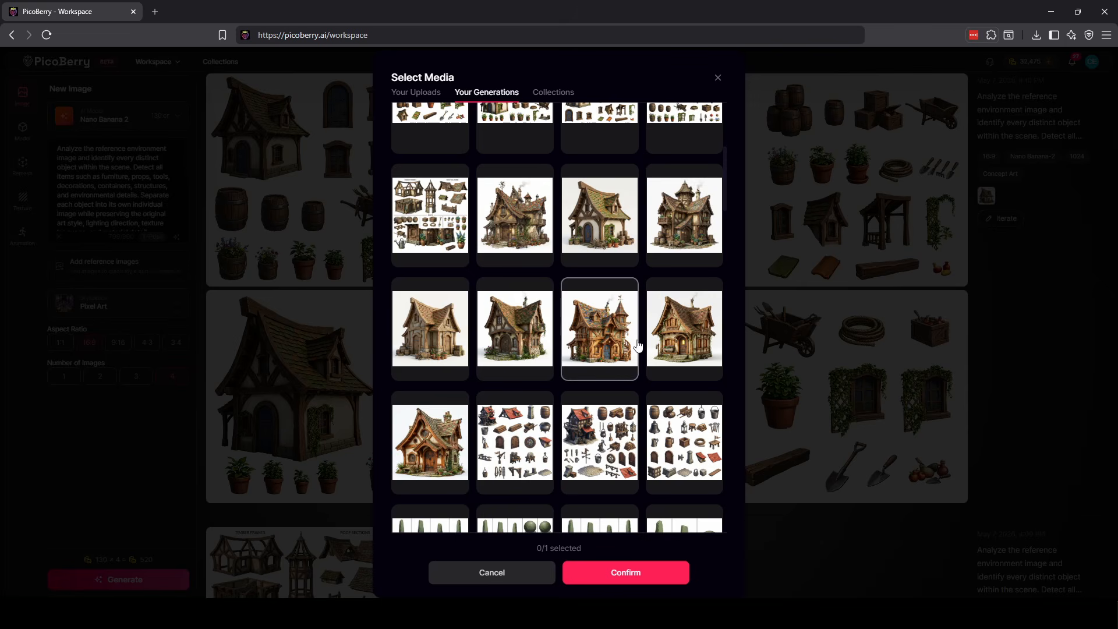
click(680, 230)
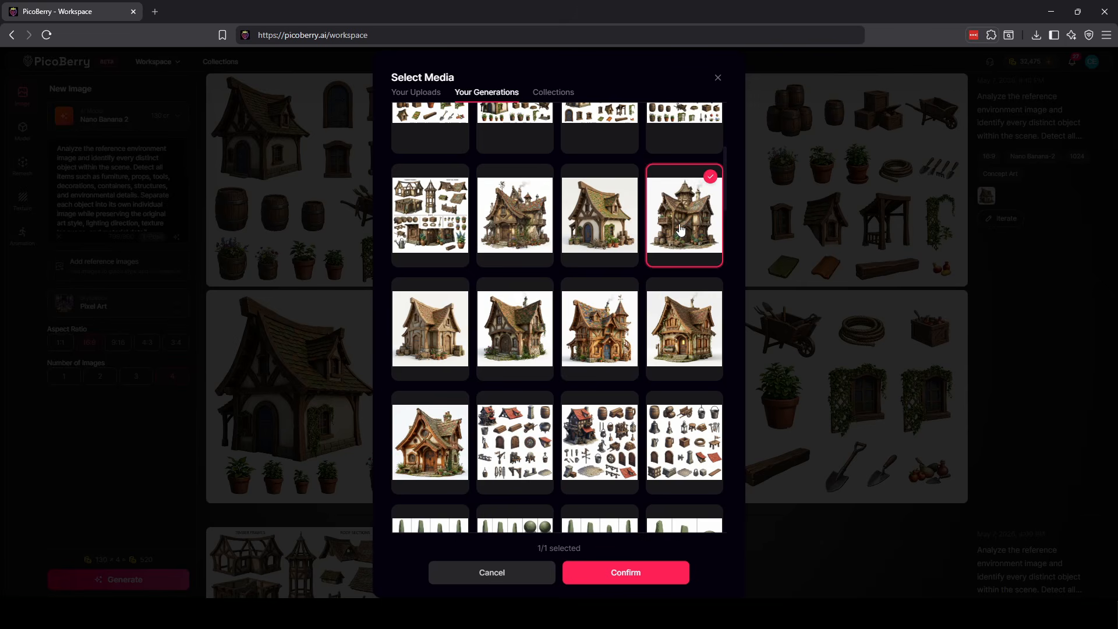
click(602, 582)
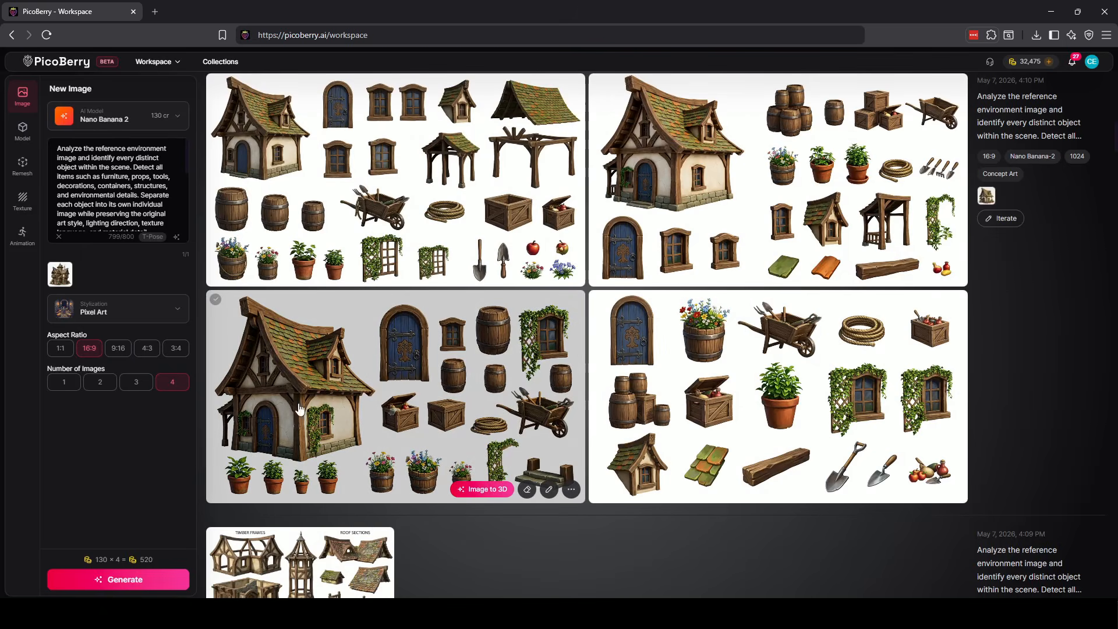
Read through the object-separation prompt and set the stylization to None.
drag(59, 150, 151, 178)
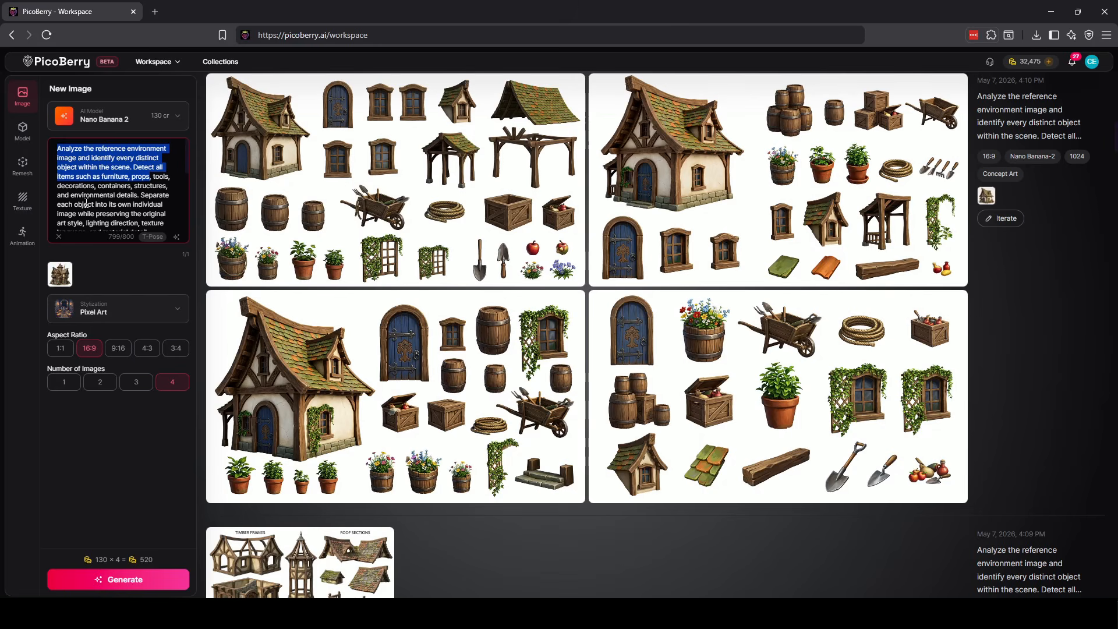
scroll(86, 199, down, 5)
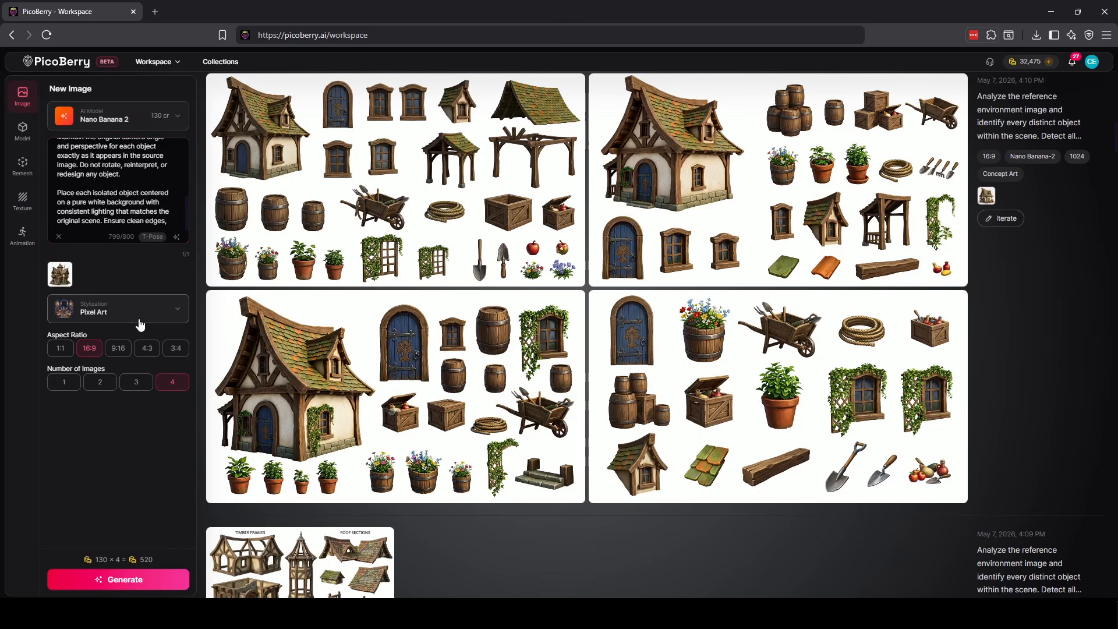
click(173, 313)
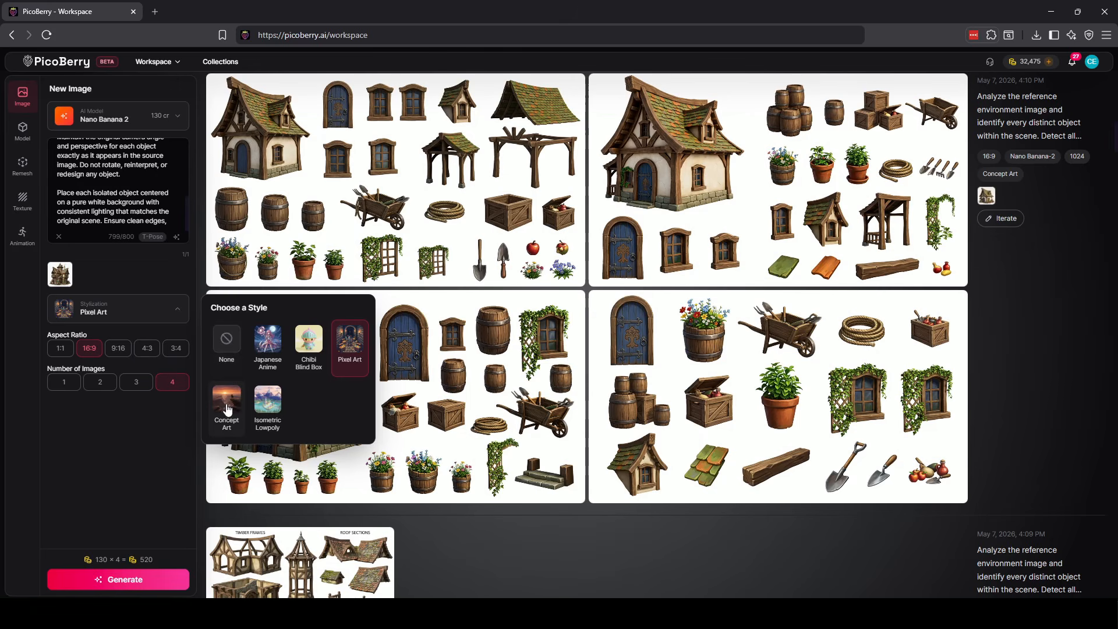
click(227, 342)
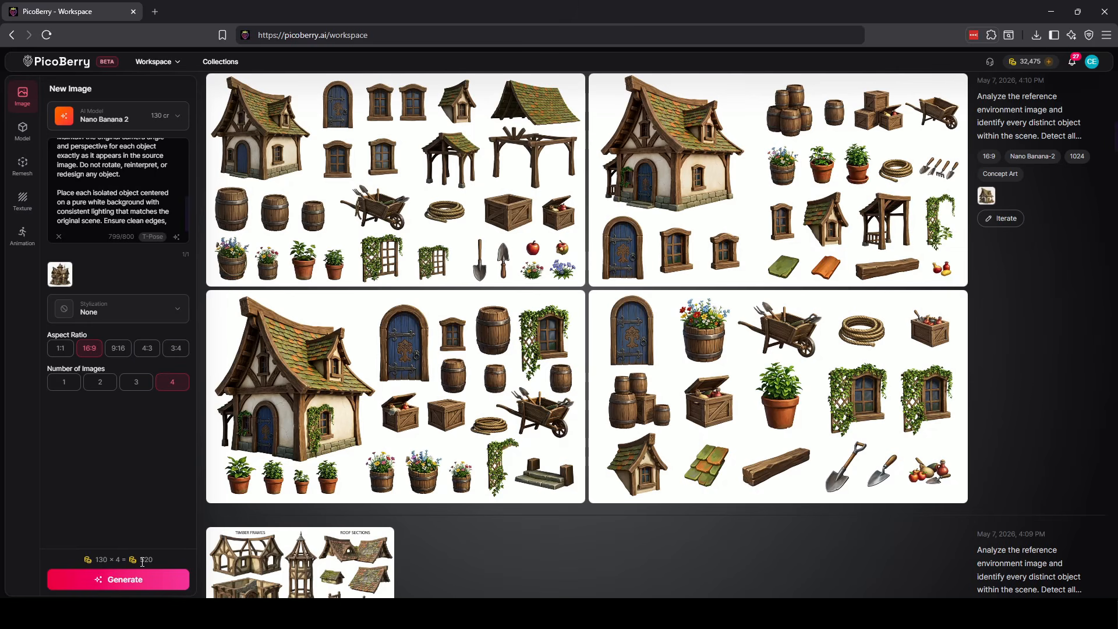
Compare the credit cost of generating one image with that of four, ending on 4 images.
drag(141, 560, 161, 559)
mouse_move(402, 227)
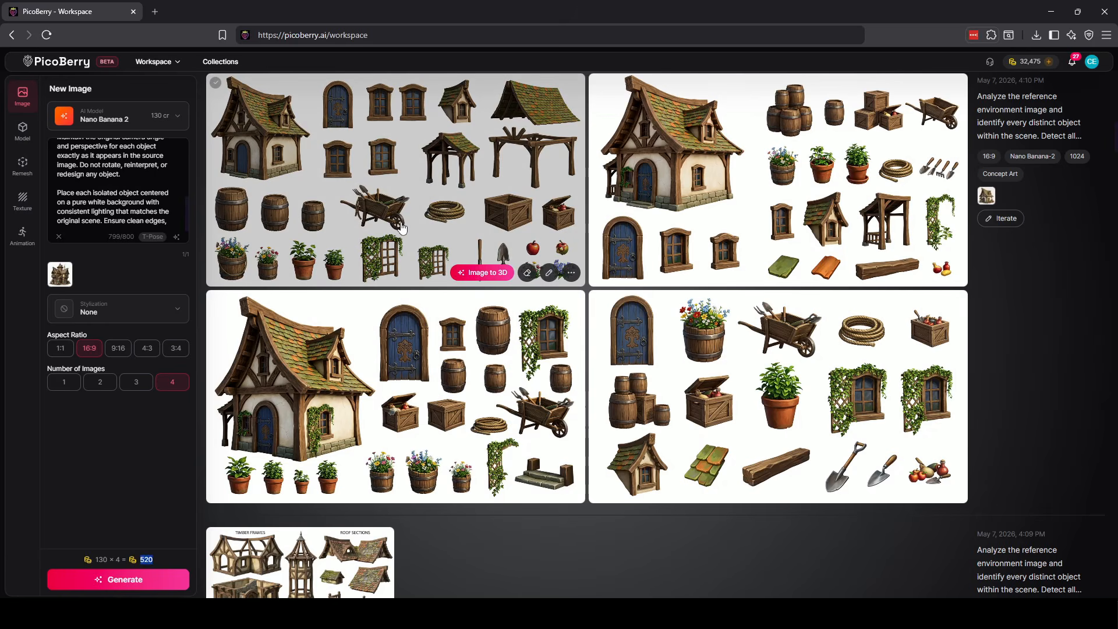
click(65, 383)
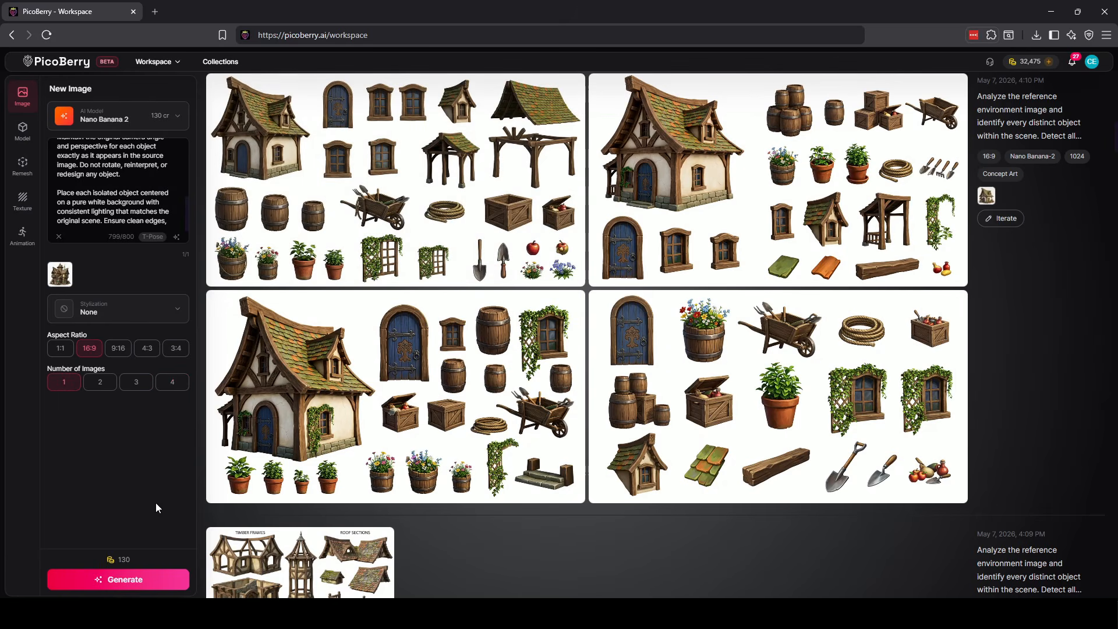
click(171, 383)
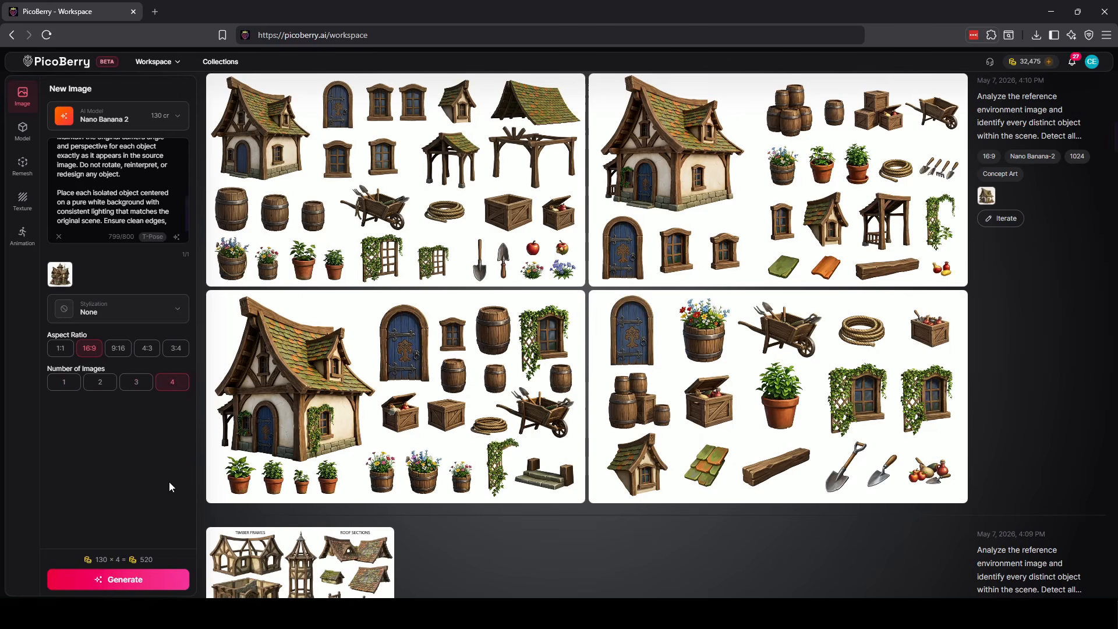
Browse the house prop sheets in the different styles, up to the newest Pixel Art inn sheets.
scroll(401, 376, up, 5)
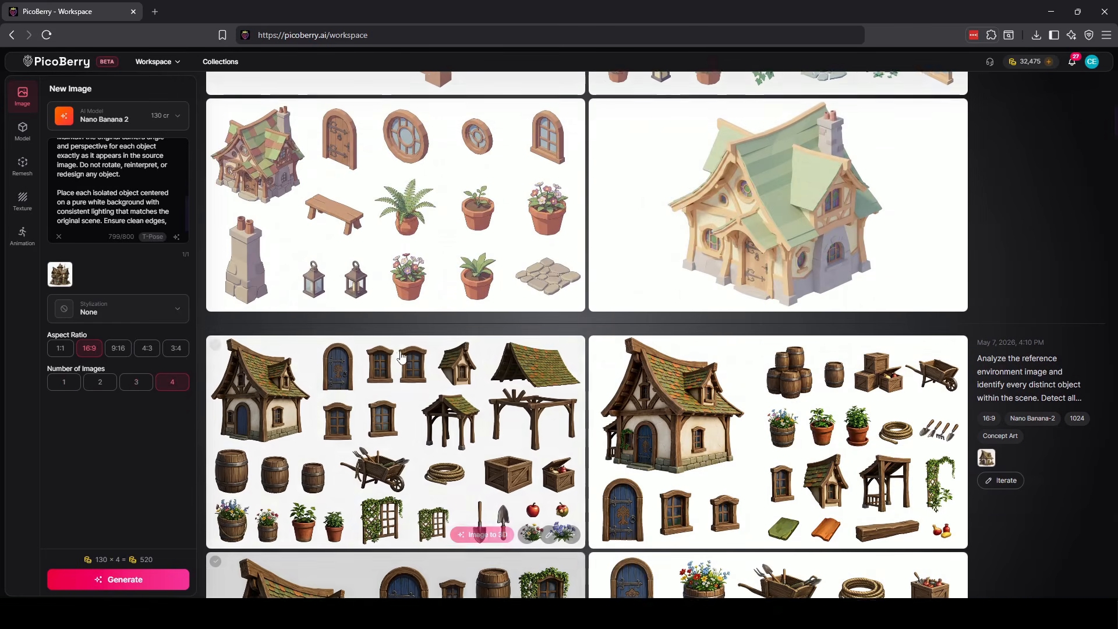
scroll(401, 377, up, 5)
scroll(400, 382, down, 12)
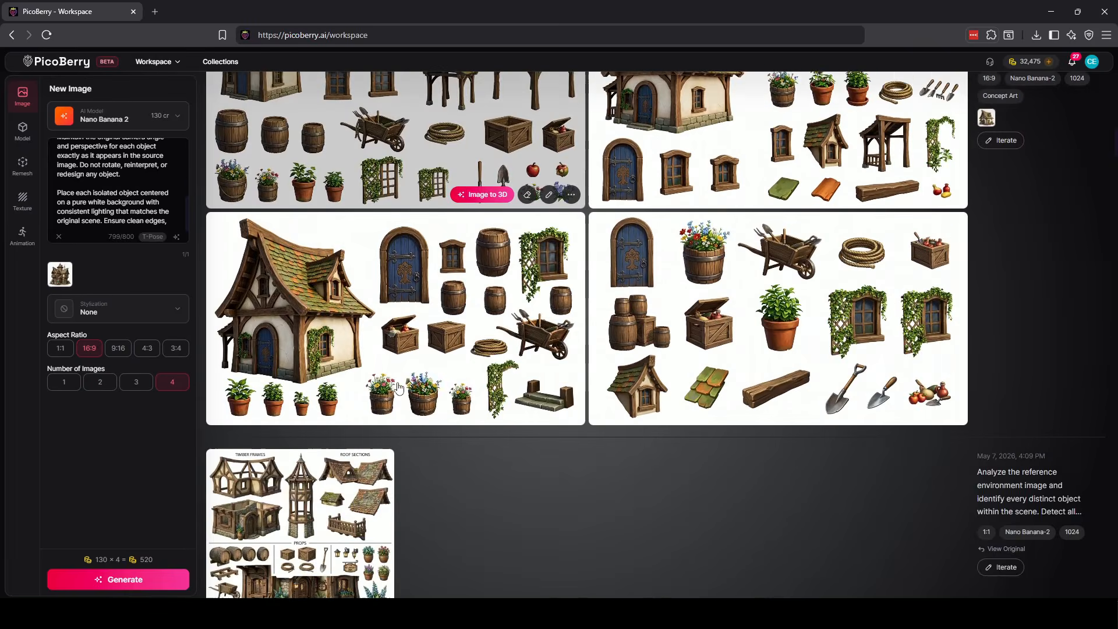
scroll(397, 394, up, 9)
scroll(397, 394, up, 9)
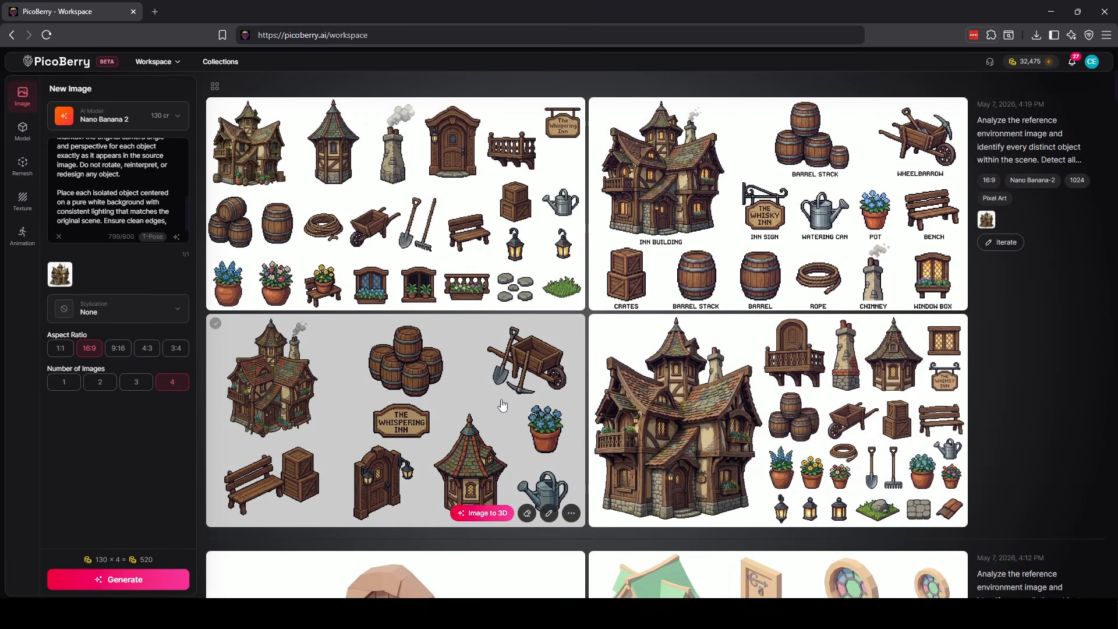
Start generating four 16:9 separated-object images of the house with Nano Banana 2.
scroll(406, 461, down, 6)
scroll(234, 568, up, 8)
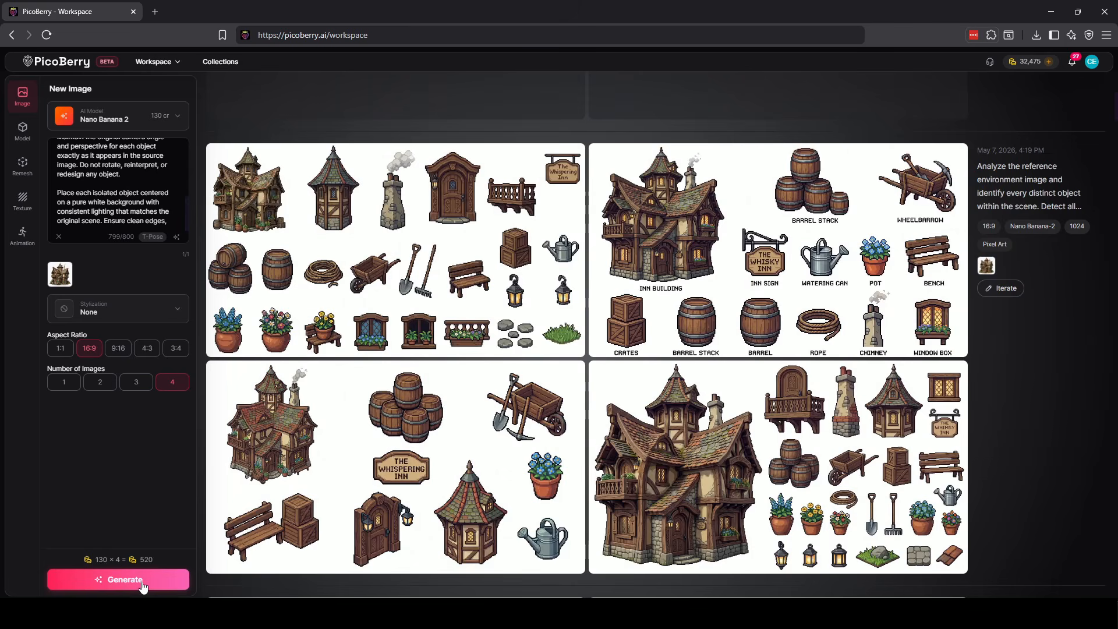
scroll(234, 567, up, 7)
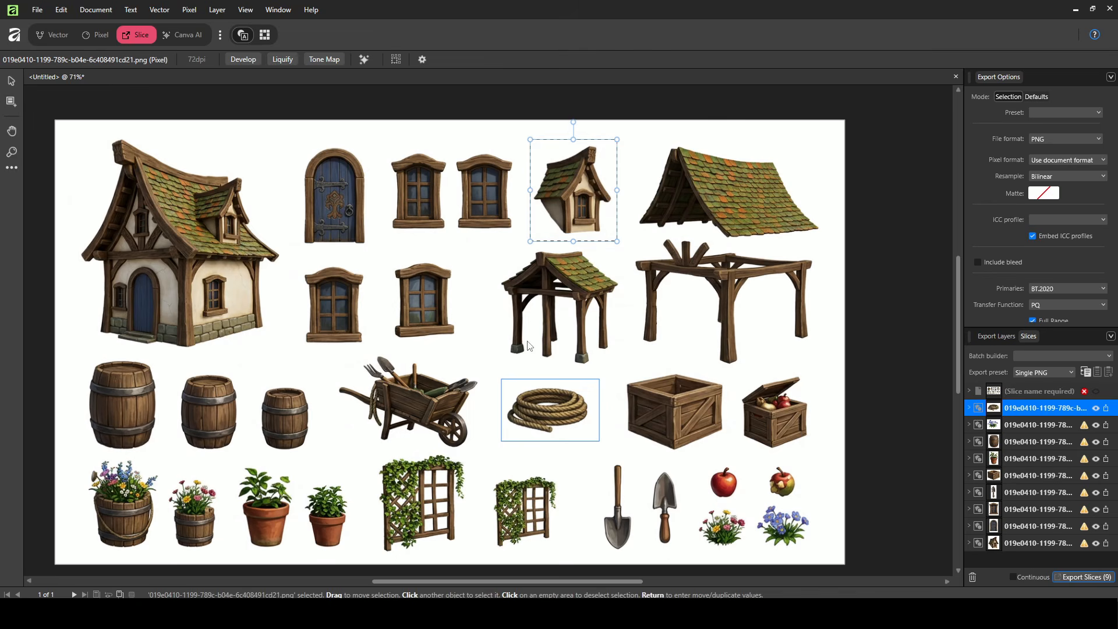
scroll(602, 198, up, 1)
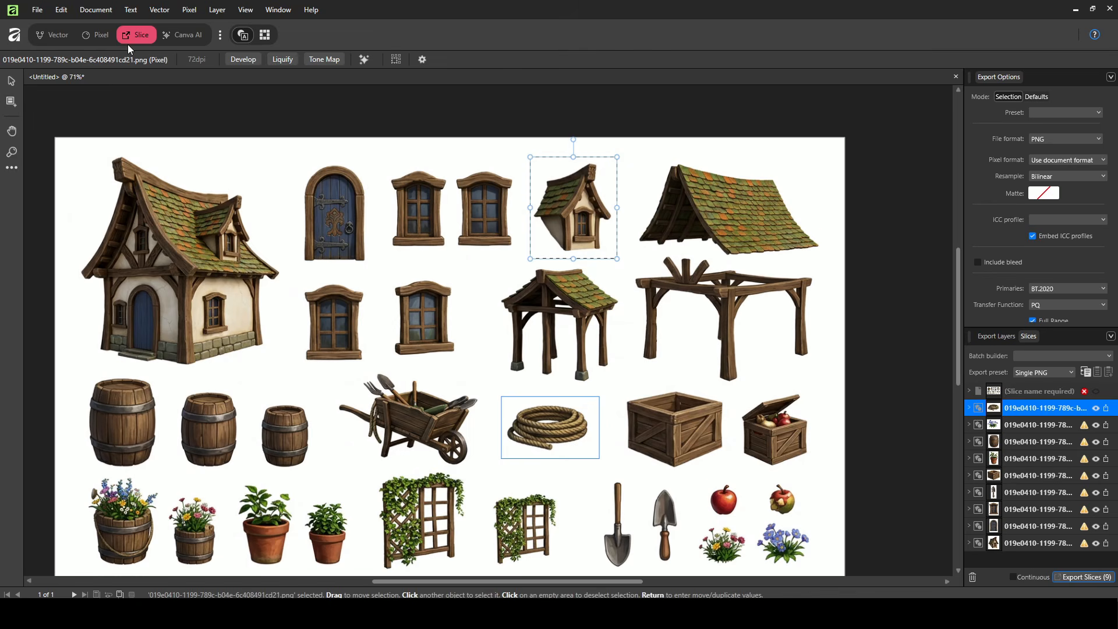
click(97, 37)
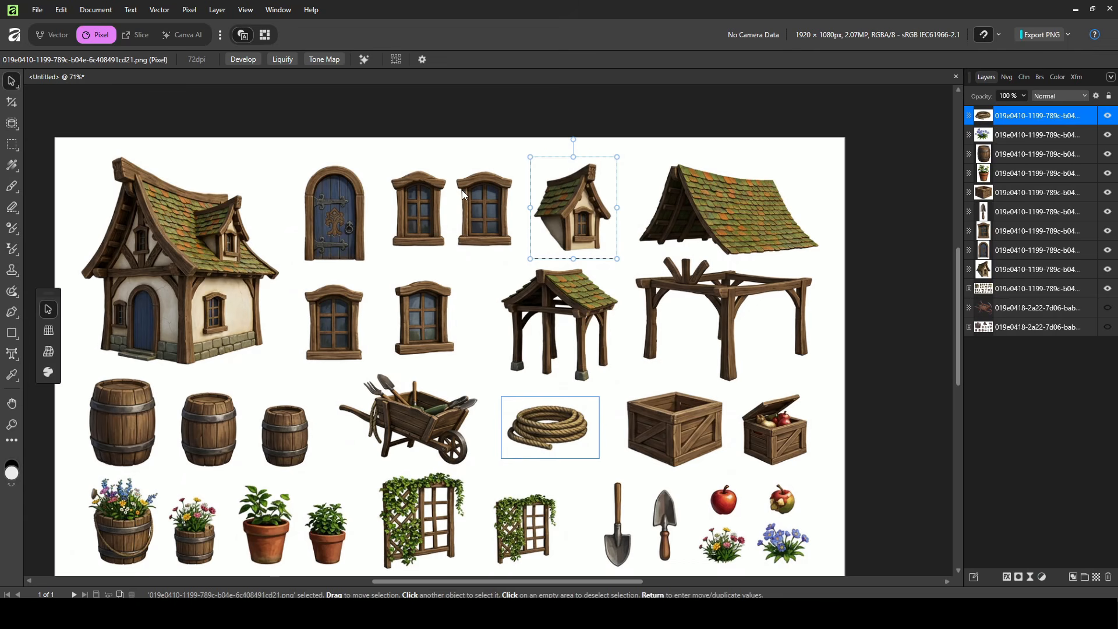
scroll(212, 225, down, 1)
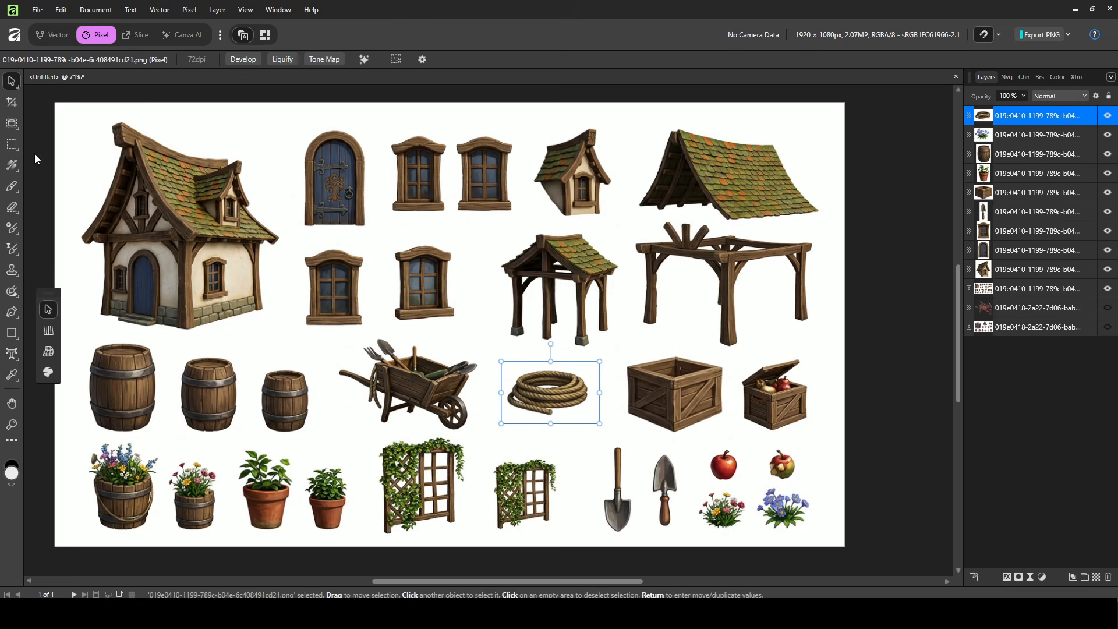
click(16, 146)
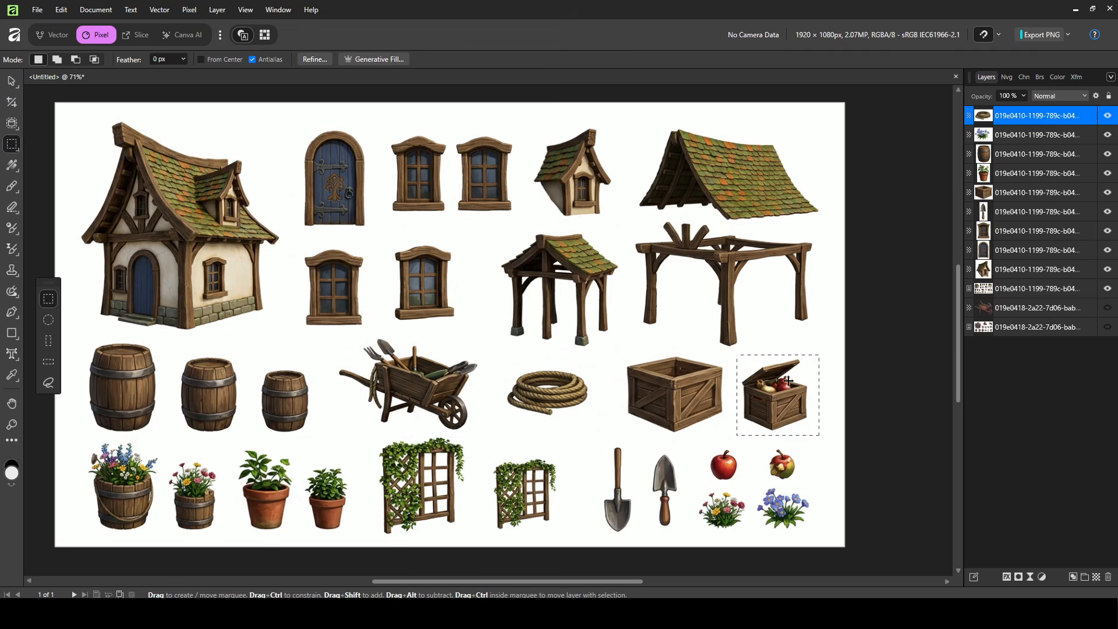
Make the full prop sheet the active layer and hide all the individual object layers above it.
click(1023, 293)
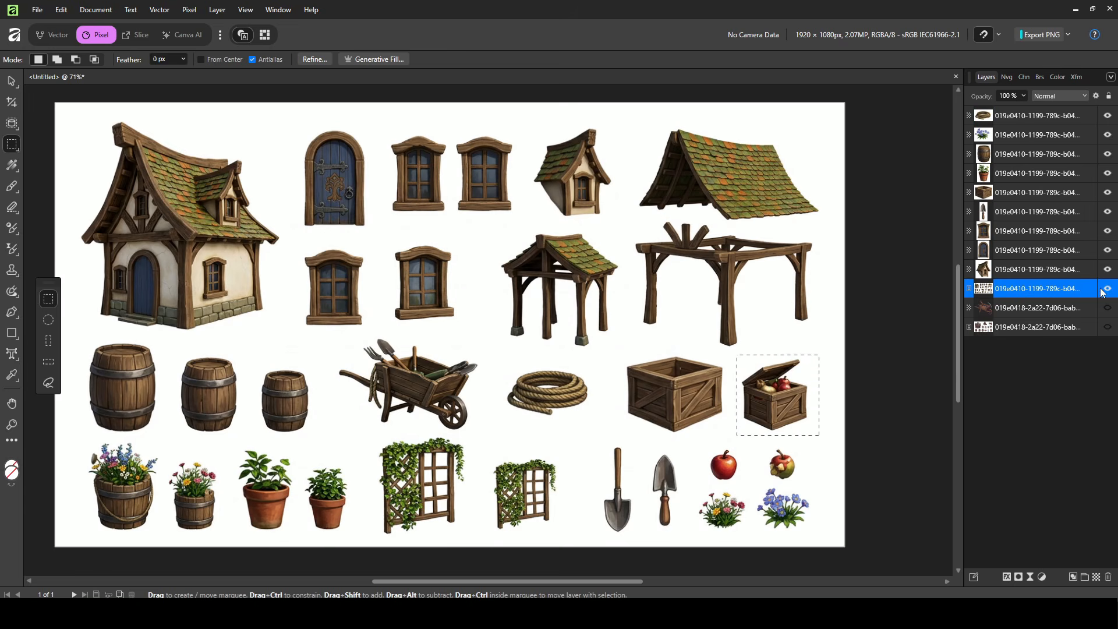
click(1108, 269)
drag(1109, 258, 1109, 115)
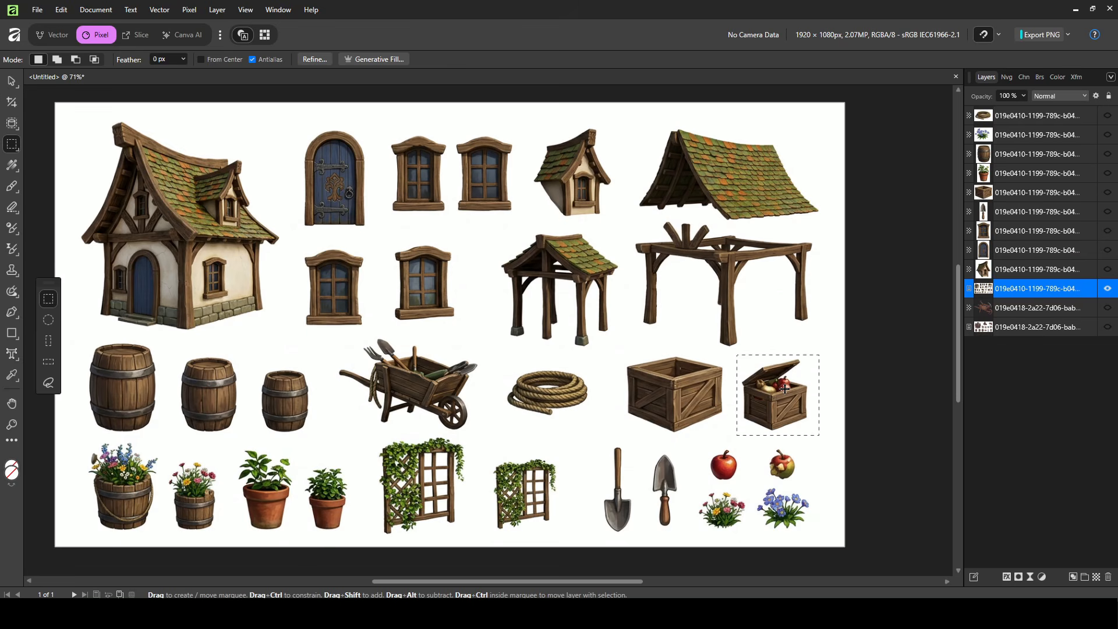
Duplicate the selected crate onto its own layer and hide the full prop sheet layer.
key(ctrl+j)
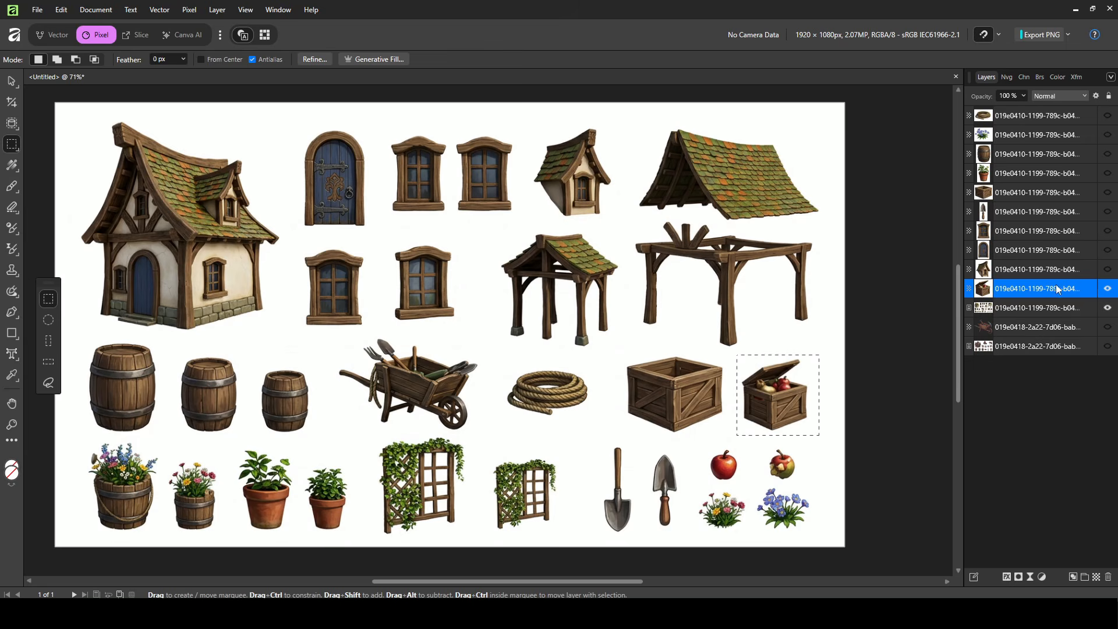
click(1111, 309)
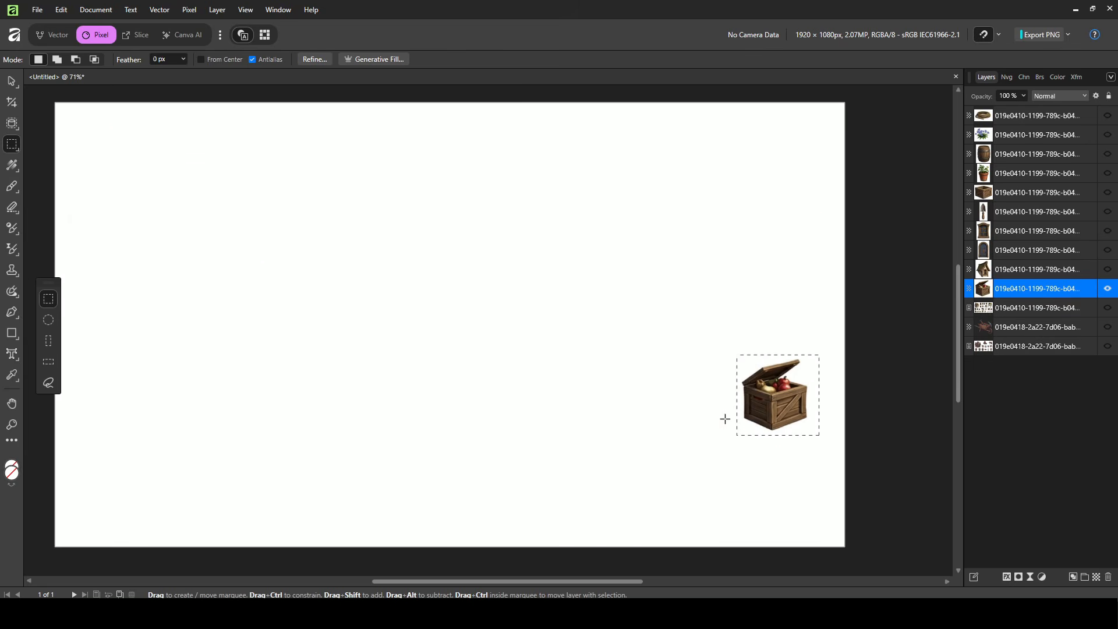
click(1039, 311)
click(1037, 290)
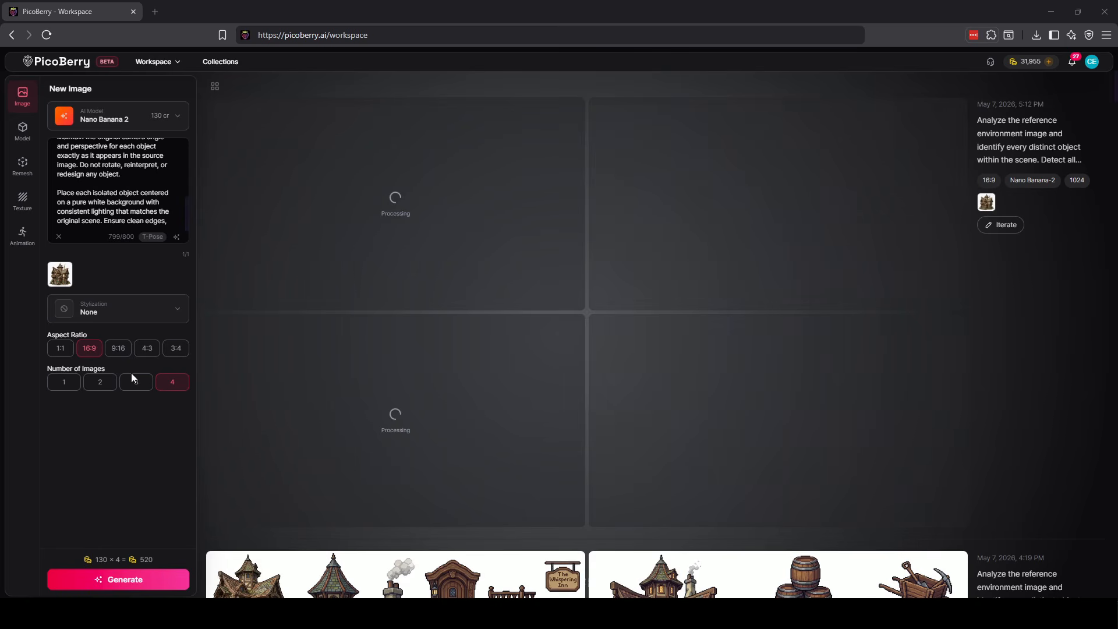
Switch to PicoBerry's 3D model generation and load the open crate image as the Image to 3D source.
click(24, 132)
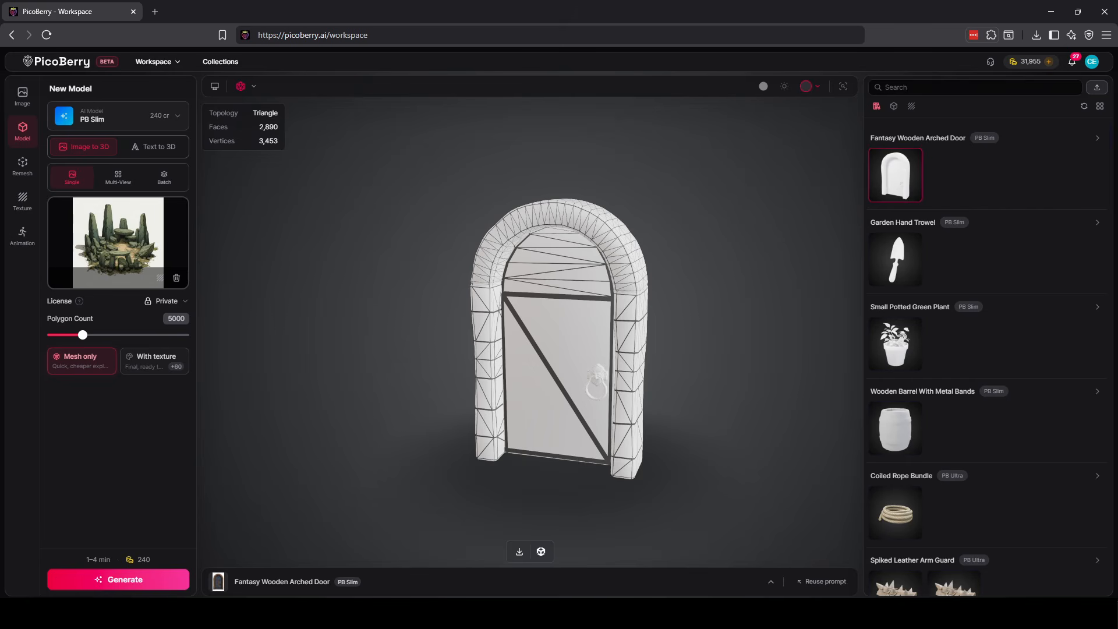
drag(0, 183, 115, 241)
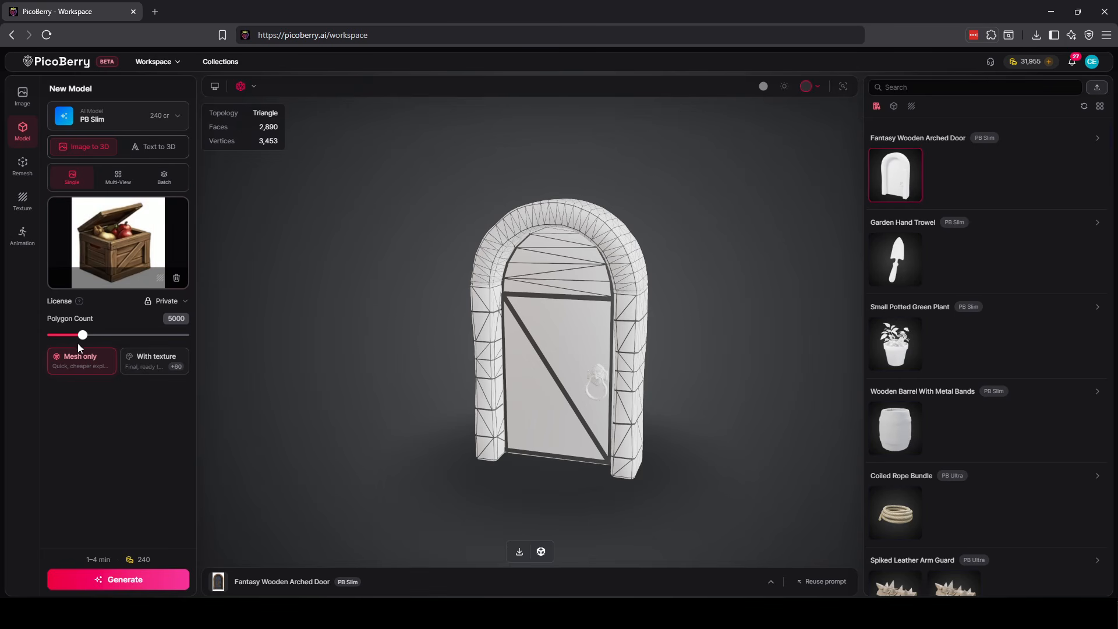
Look through the available AI models for 3D generation and the available remesh engines.
click(158, 115)
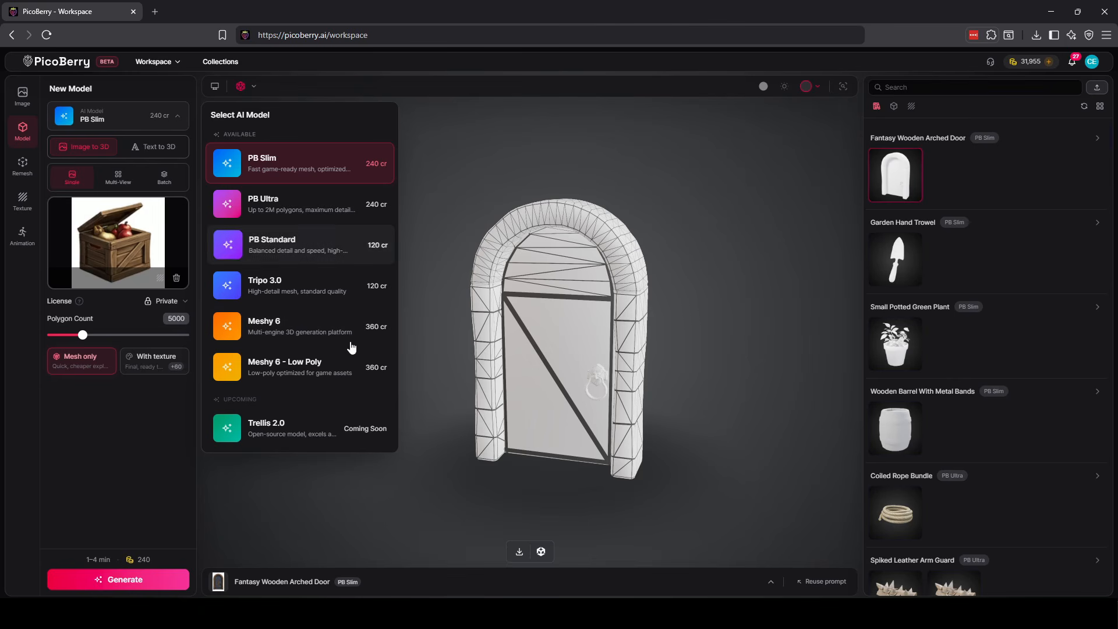
click(111, 374)
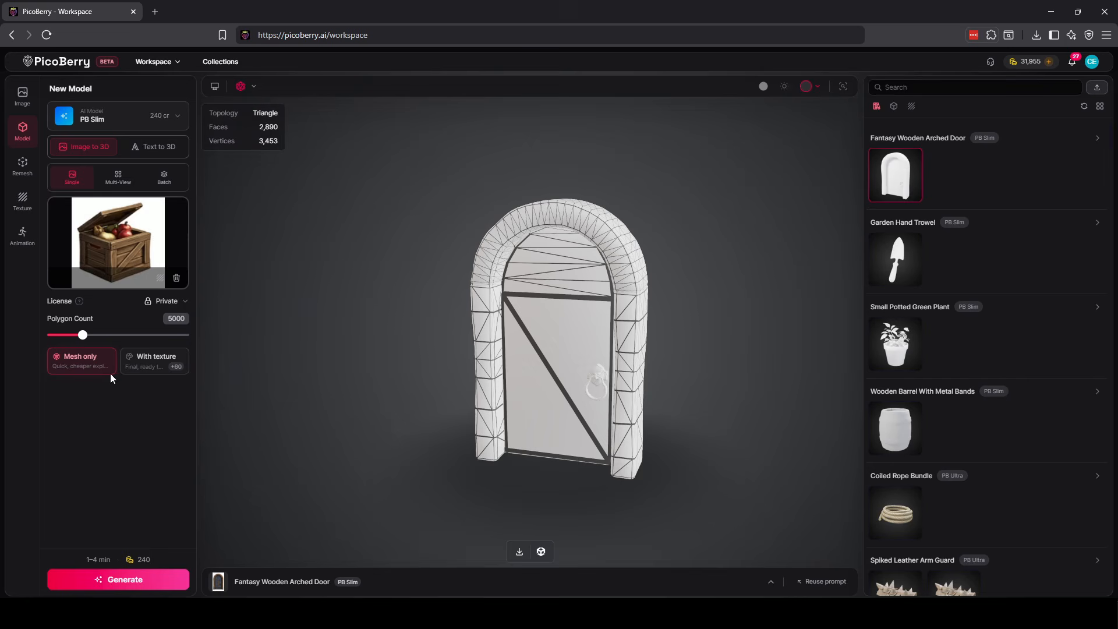
click(22, 166)
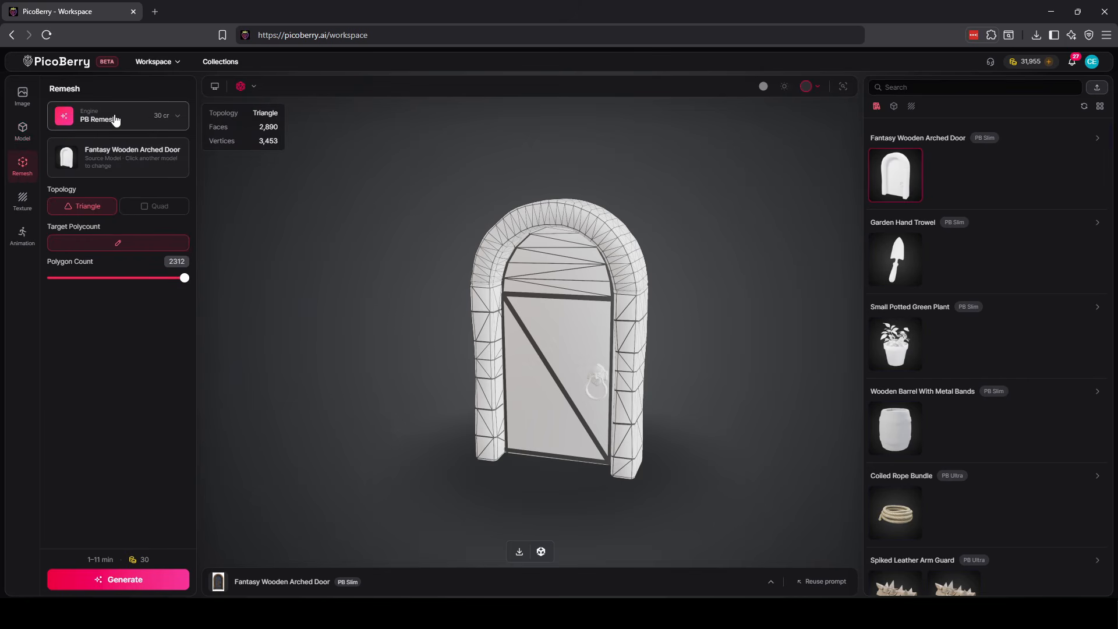
click(144, 120)
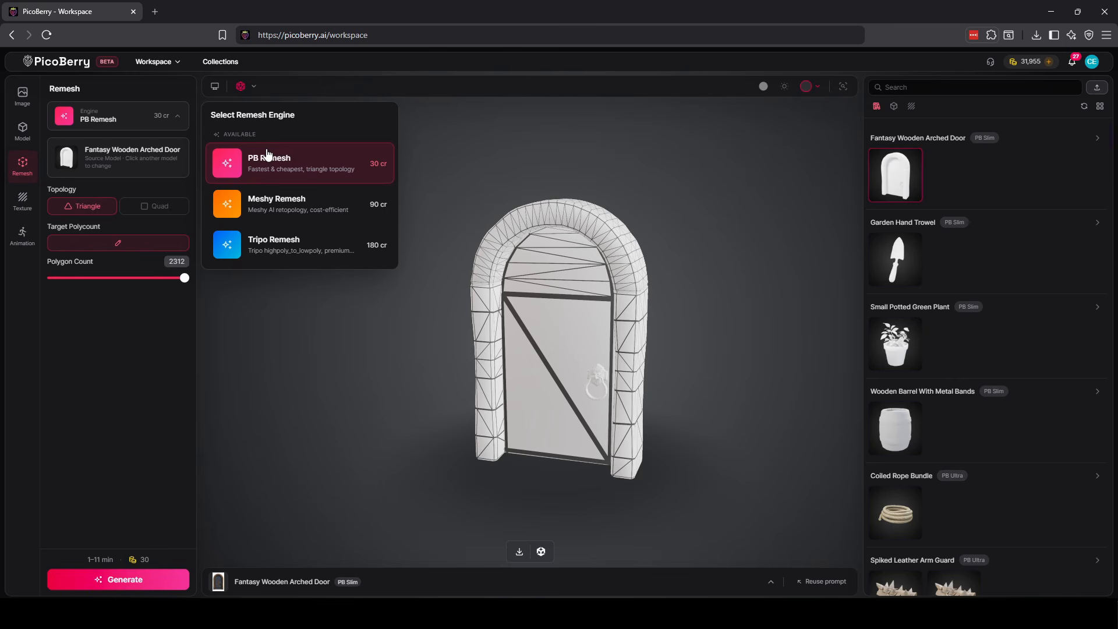
Return to the crate's model generation settings and set the polygon count to 1200.
click(23, 130)
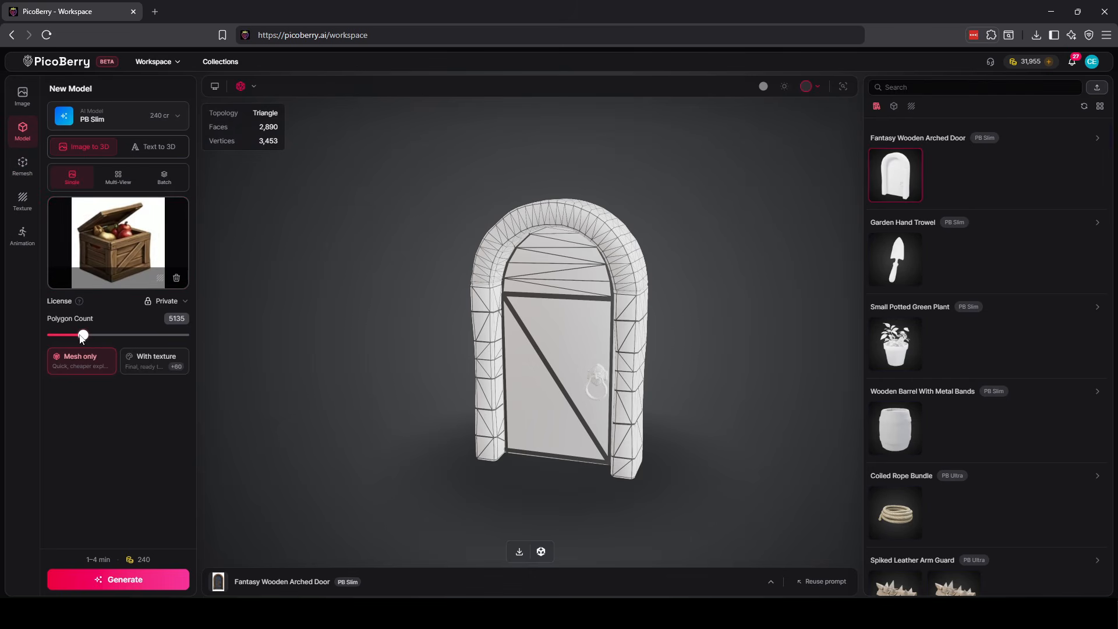
drag(82, 338, 56, 342)
drag(57, 341, 54, 342)
click(189, 318)
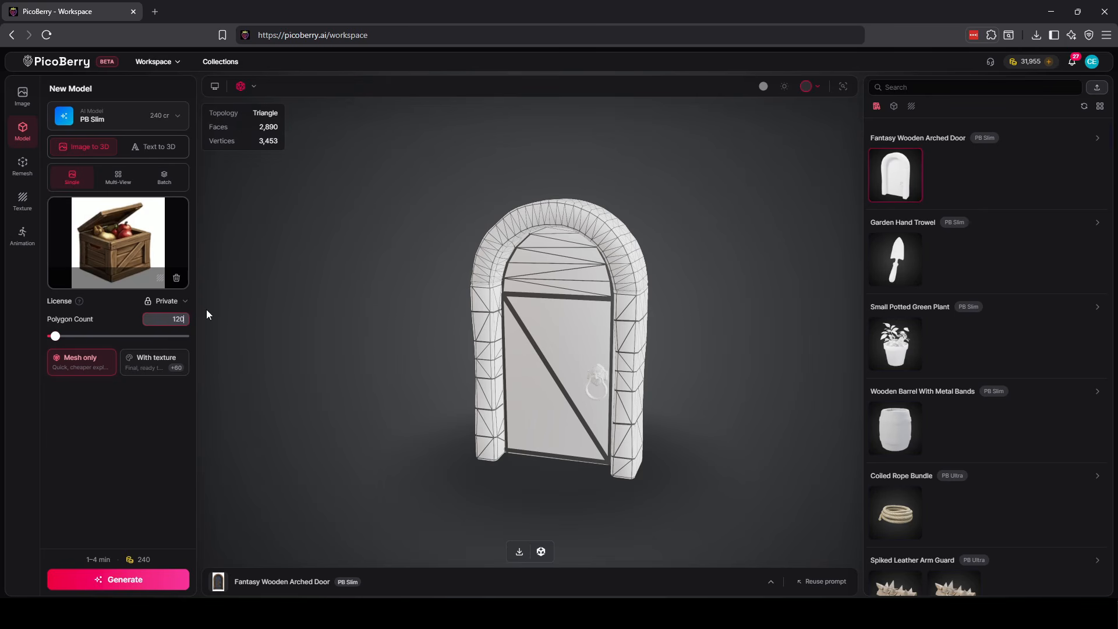
click(204, 300)
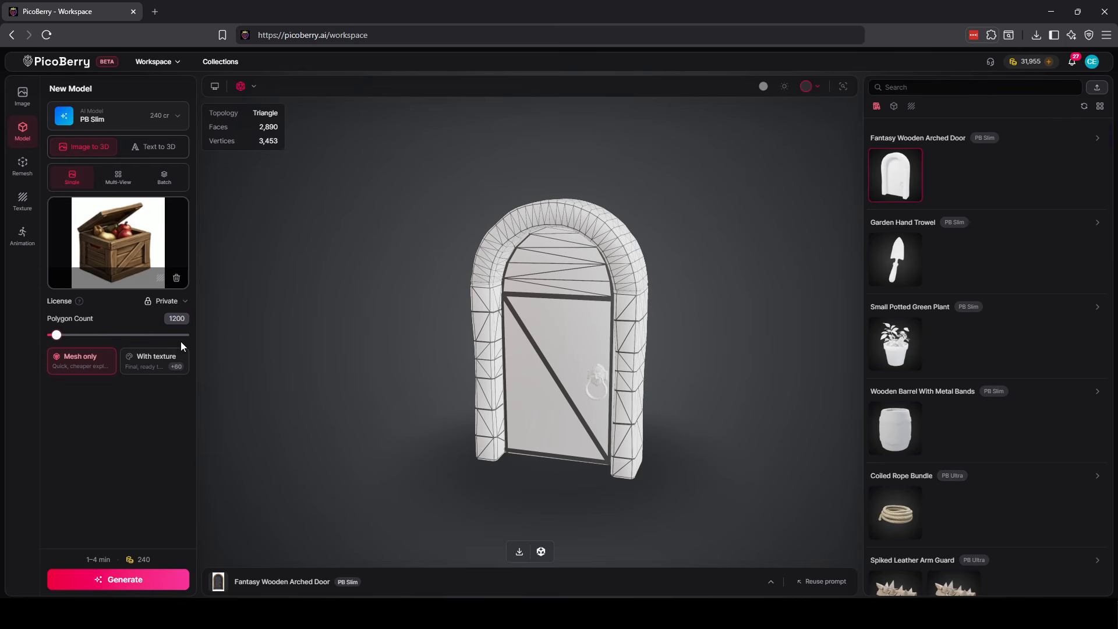
Generate the crate model with texture, enabling 4K texture resolution.
click(151, 368)
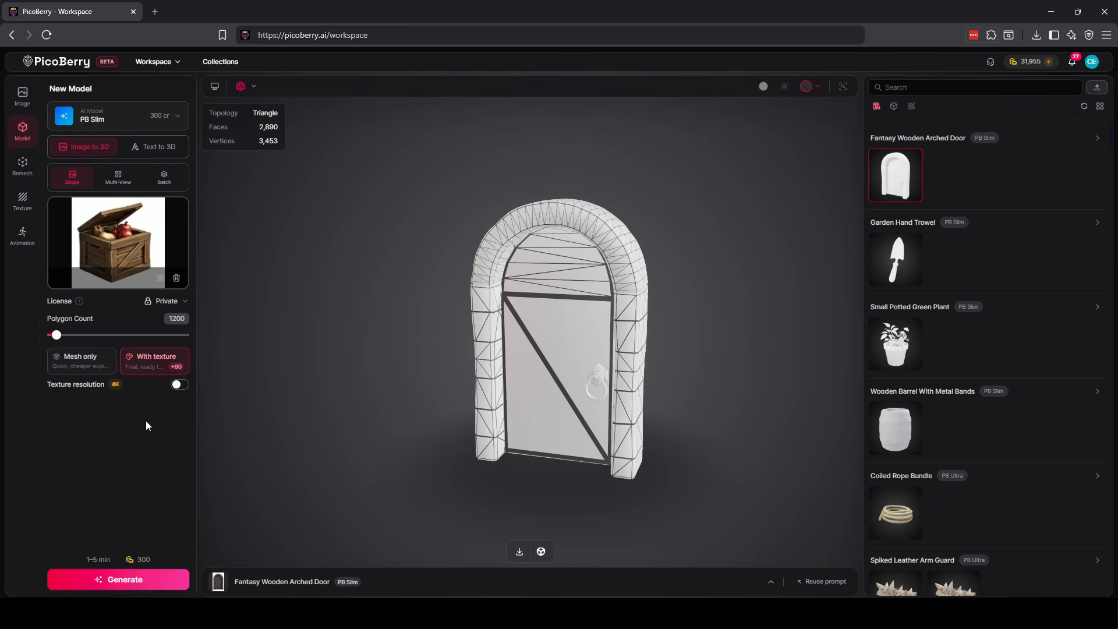
click(182, 386)
click(182, 385)
click(183, 385)
click(186, 386)
click(186, 386)
click(186, 386)
click(186, 387)
click(154, 579)
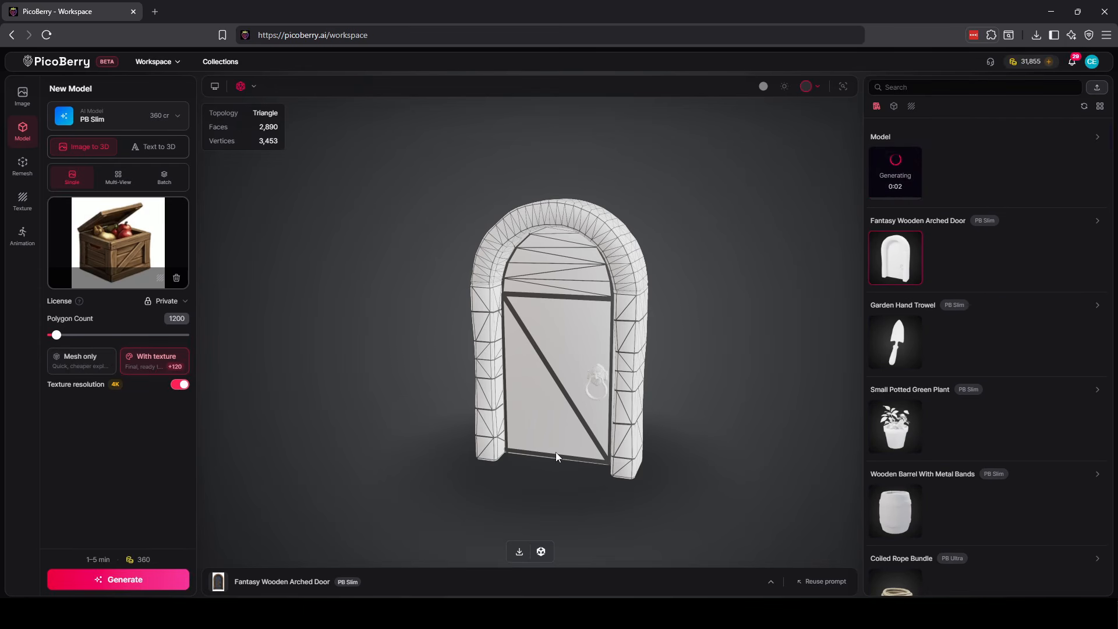
Inspect the wireframes of the Garden Hand Trowel, Small Potted Green Plant and Wooden Barrel With Metal Bands models.
click(897, 356)
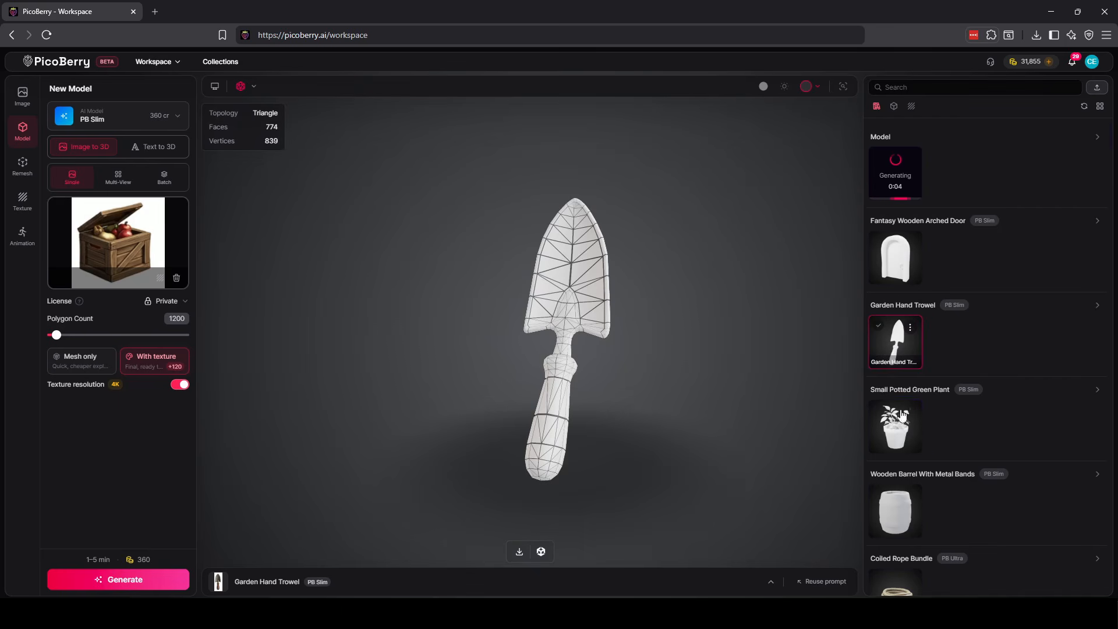
click(896, 428)
click(895, 512)
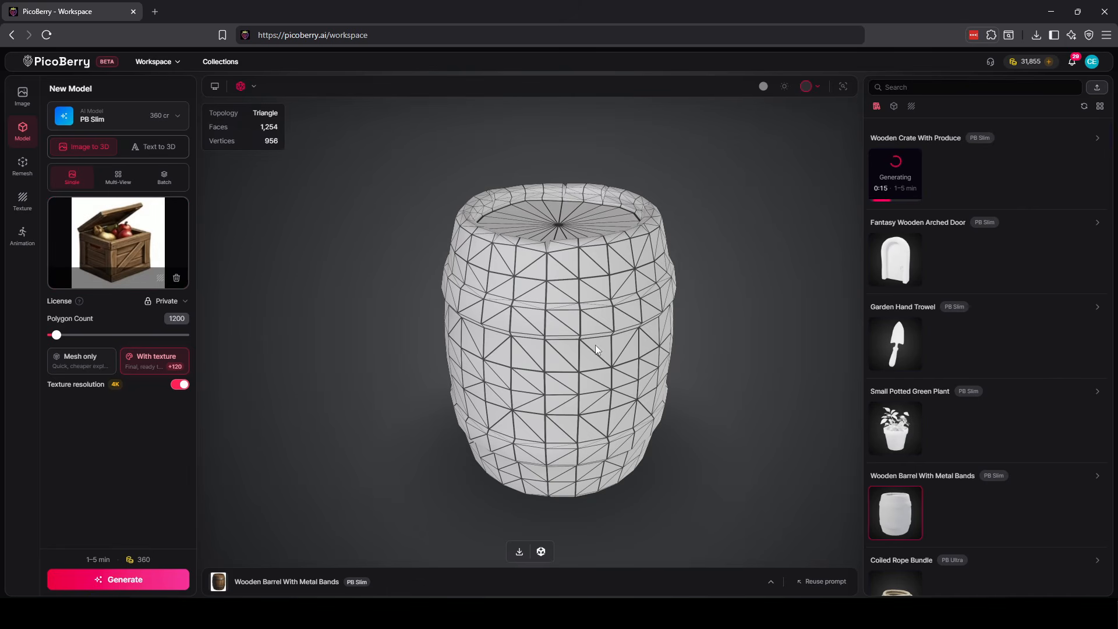
mouse_move(596, 345)
mouse_down()
mouse_move(592, 361)
mouse_move(584, 343)
mouse_up()
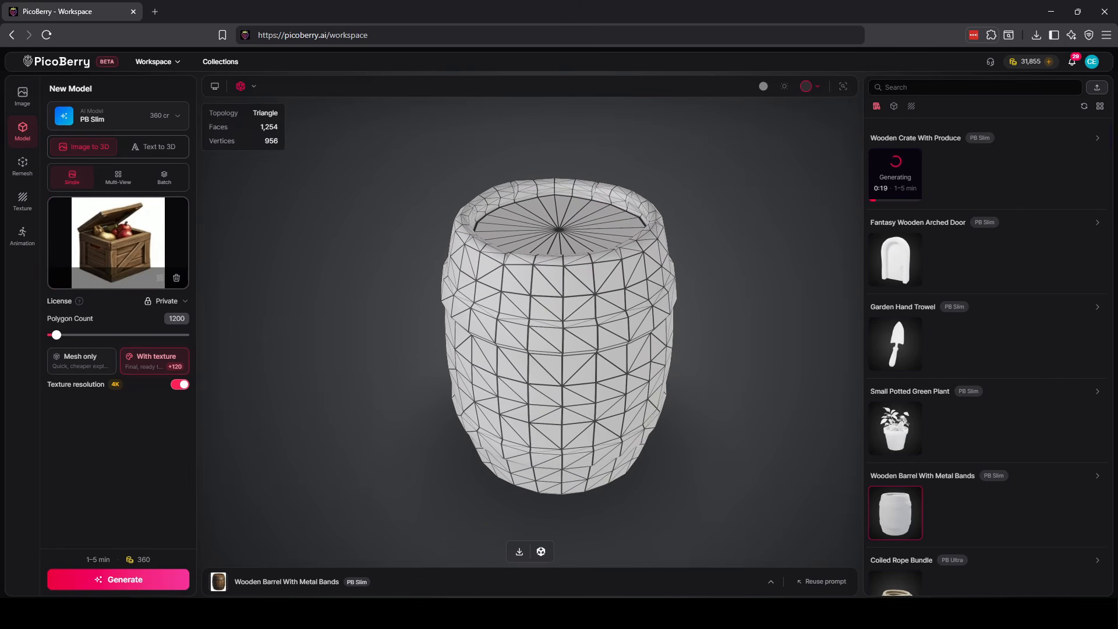
Set the uploaded wooden barrel picture as the barrel model's texture reference and remove its background.
click(24, 203)
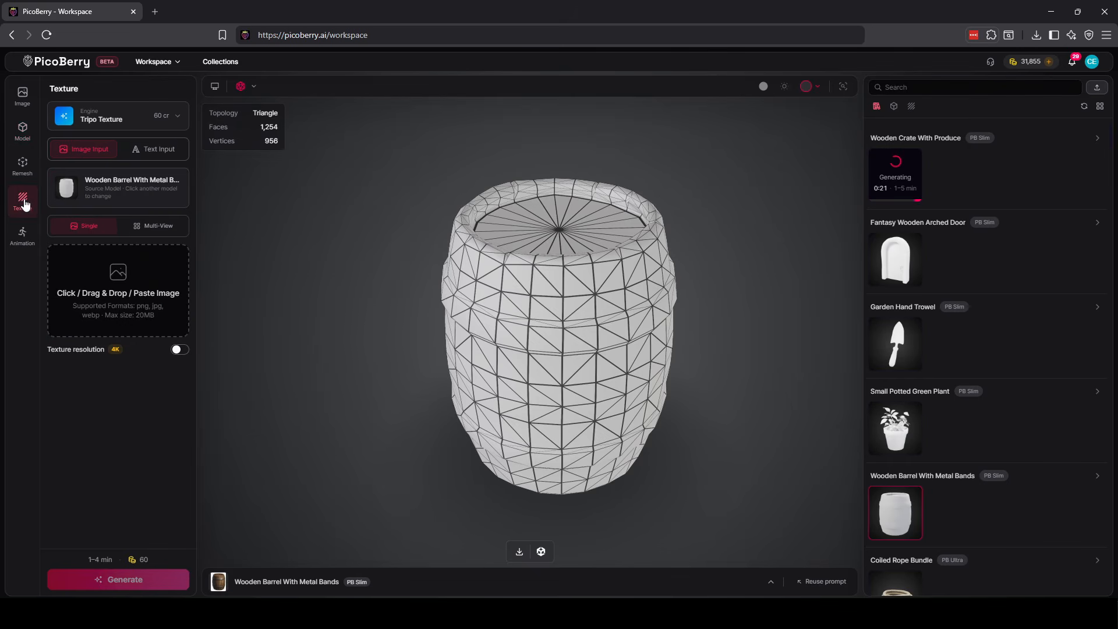
click(127, 299)
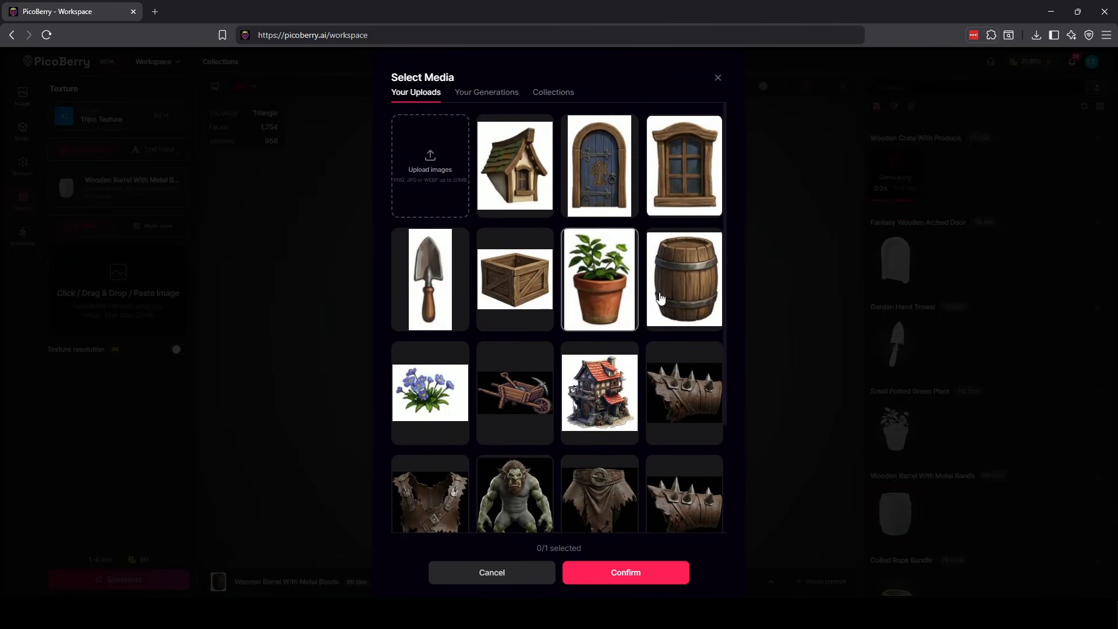
click(694, 296)
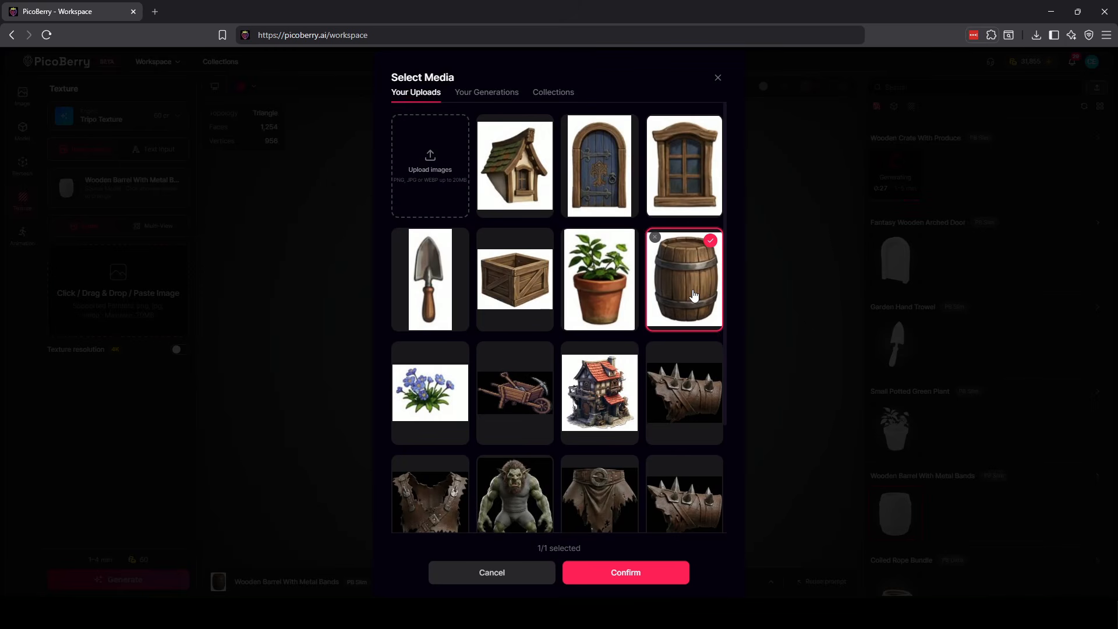
click(621, 575)
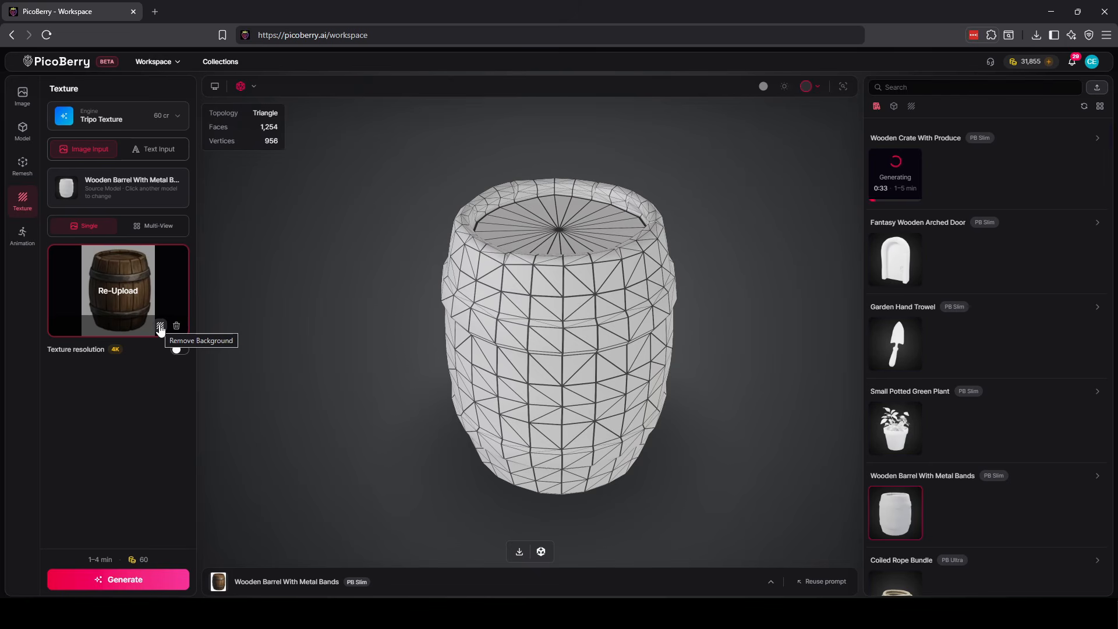
click(160, 326)
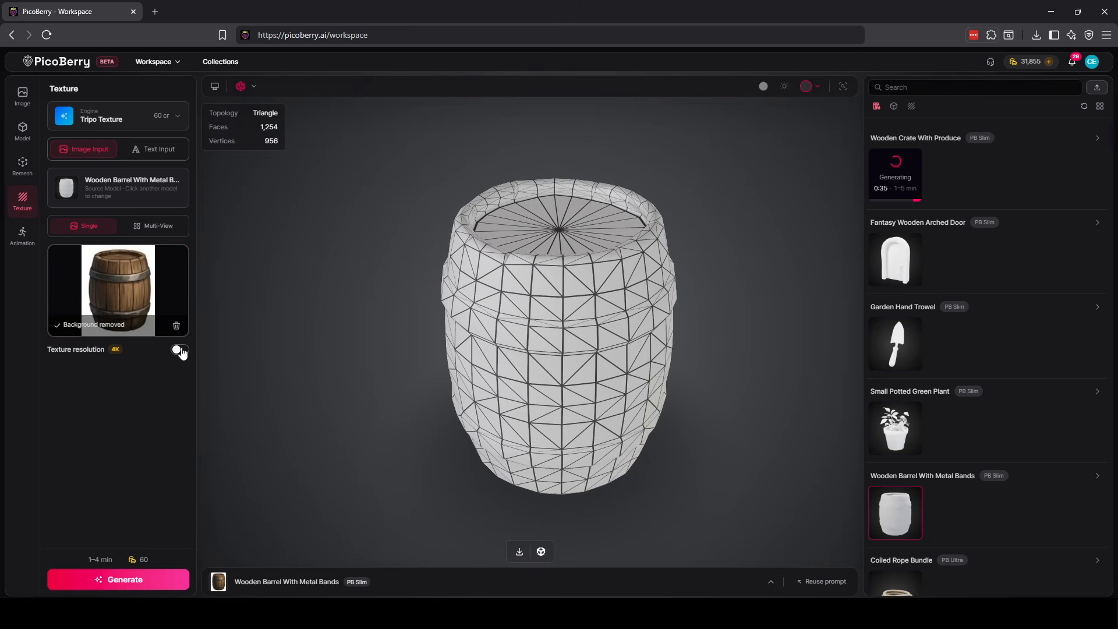
Enable 4K texture resolution and generate the barrel's texture with the Meshy Texture engine.
click(180, 350)
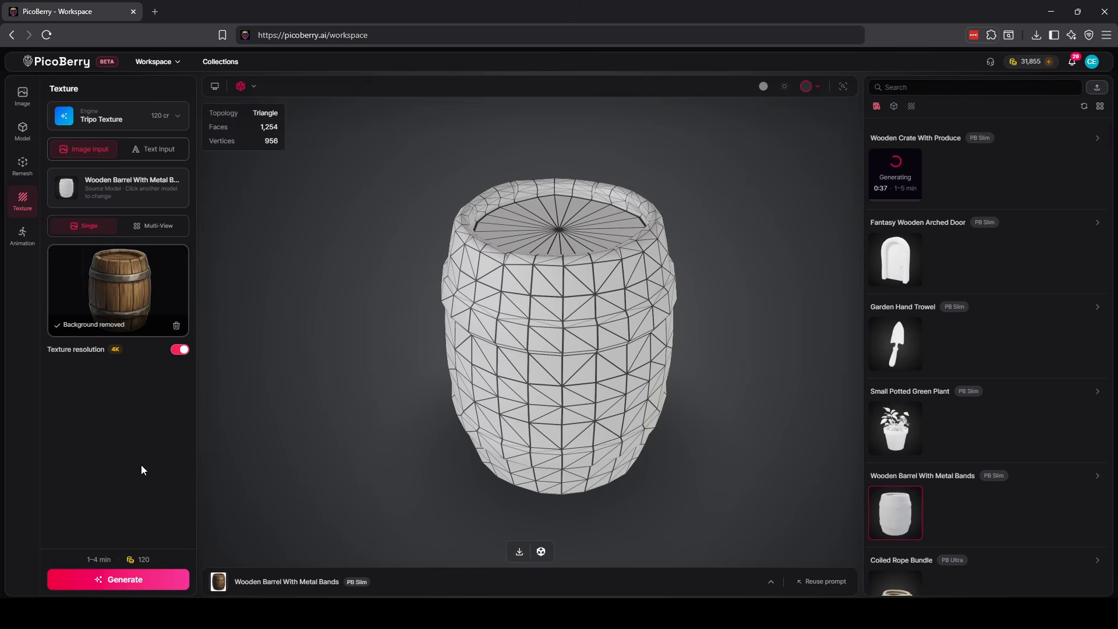
click(165, 116)
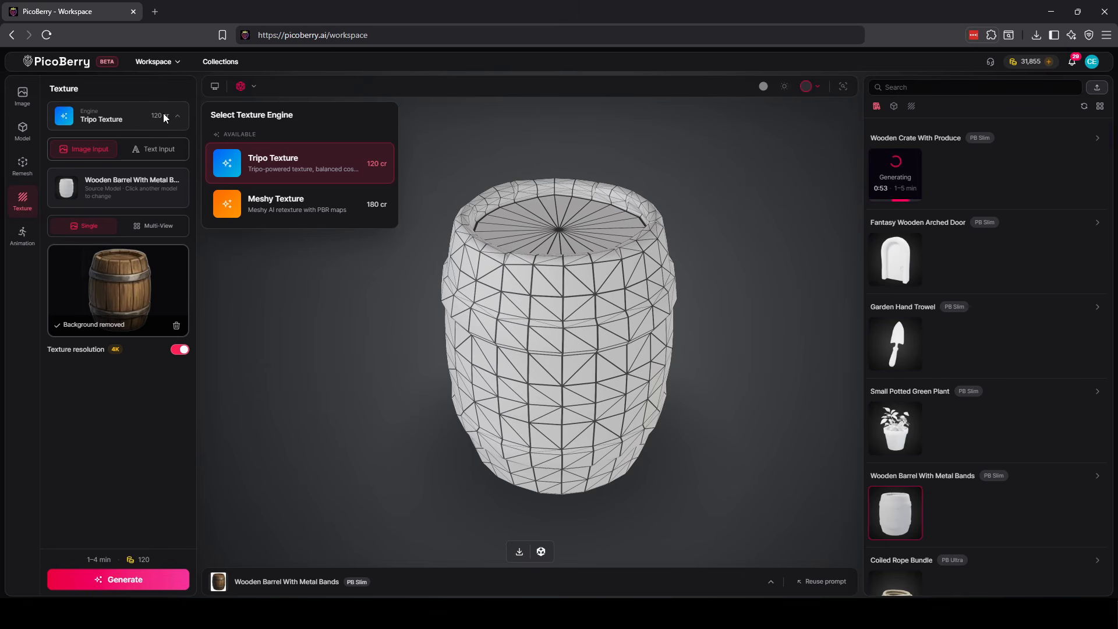
click(296, 208)
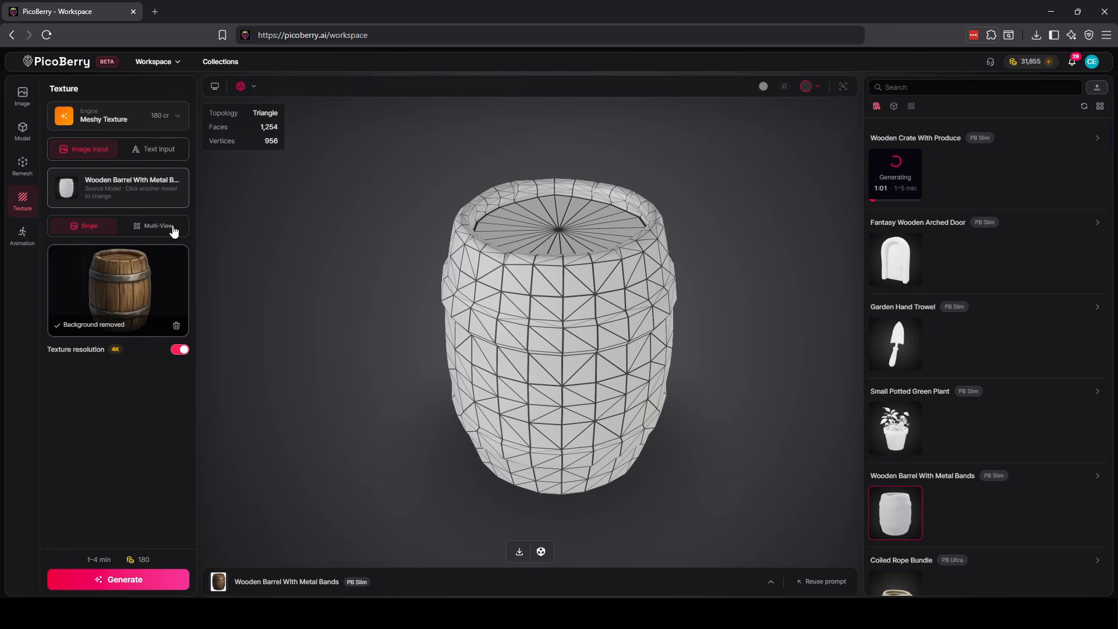
click(146, 586)
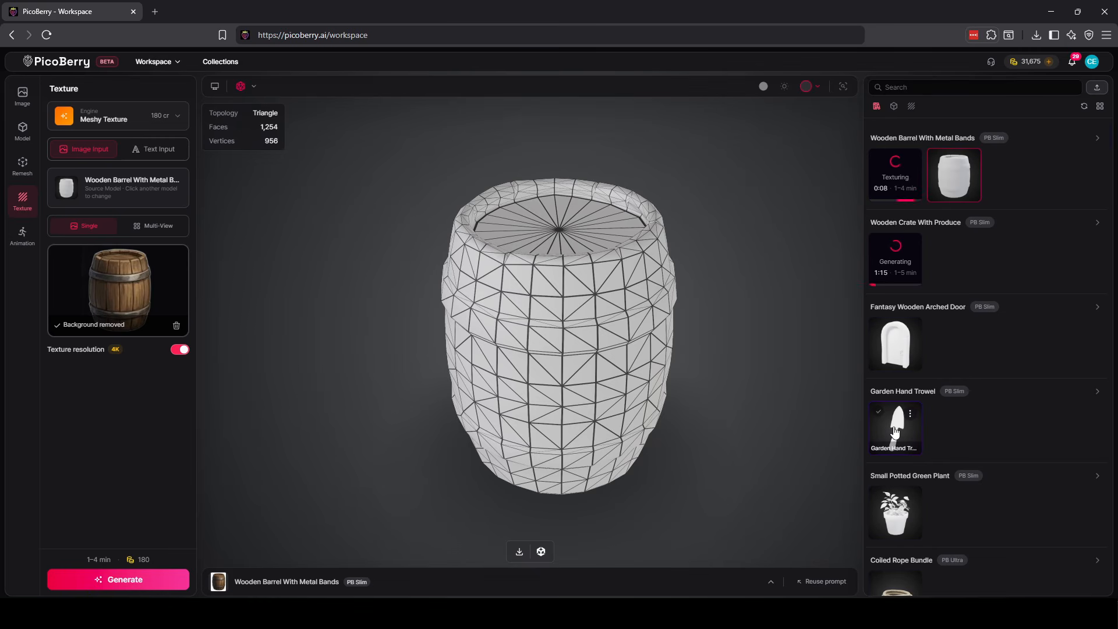
Generate the Garden Hand Trowel's texture at 4K resolution, replacing the barrel reference with the uploaded trowel picture.
click(895, 433)
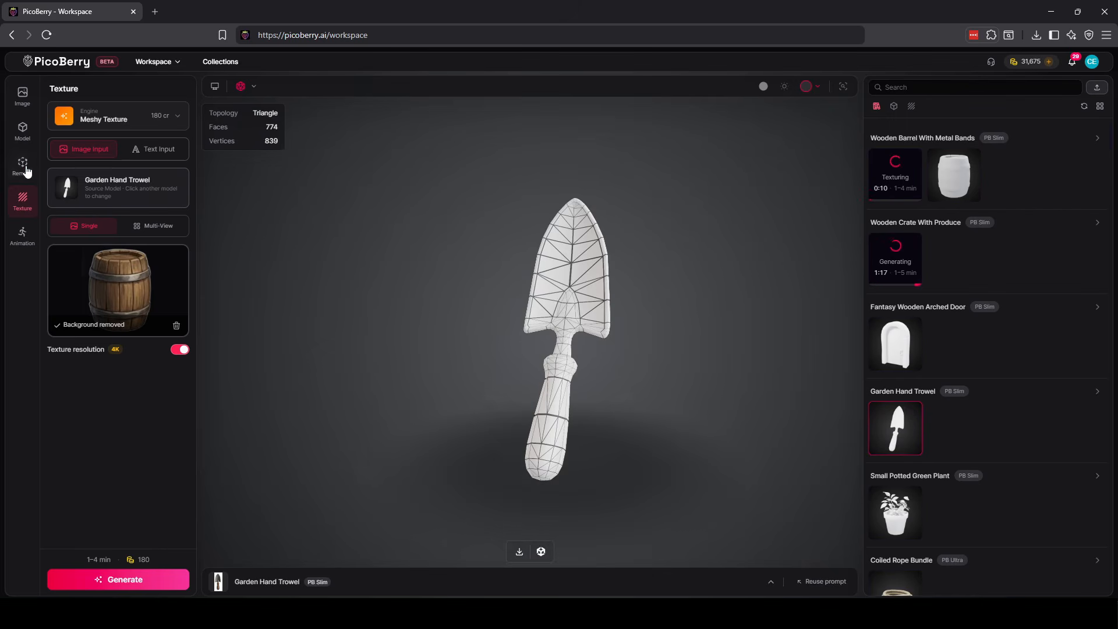
click(177, 325)
click(116, 299)
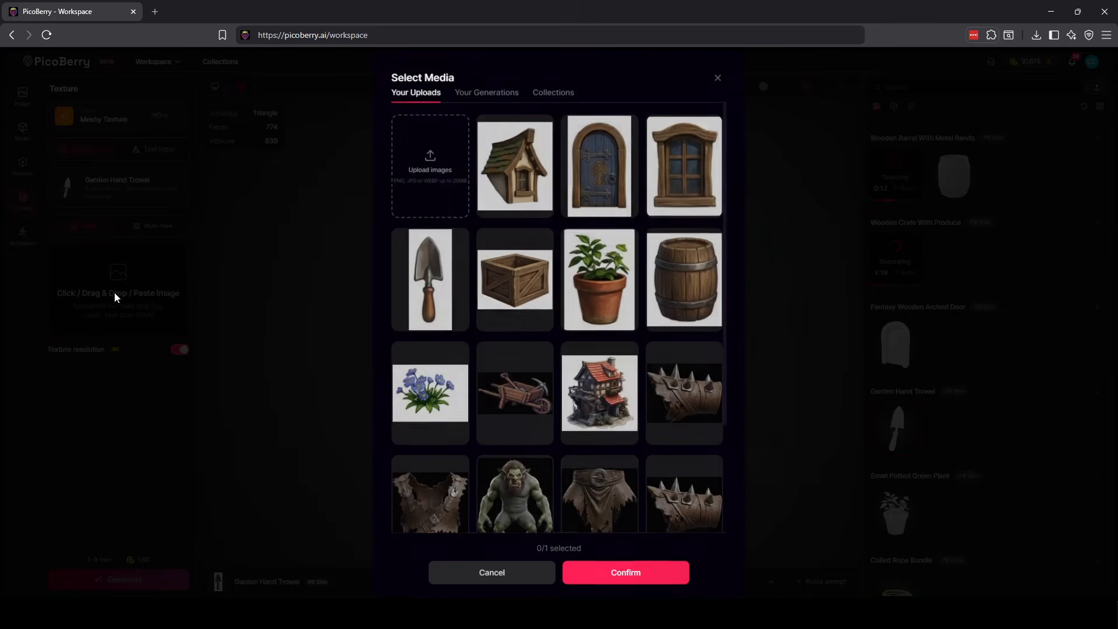
click(437, 291)
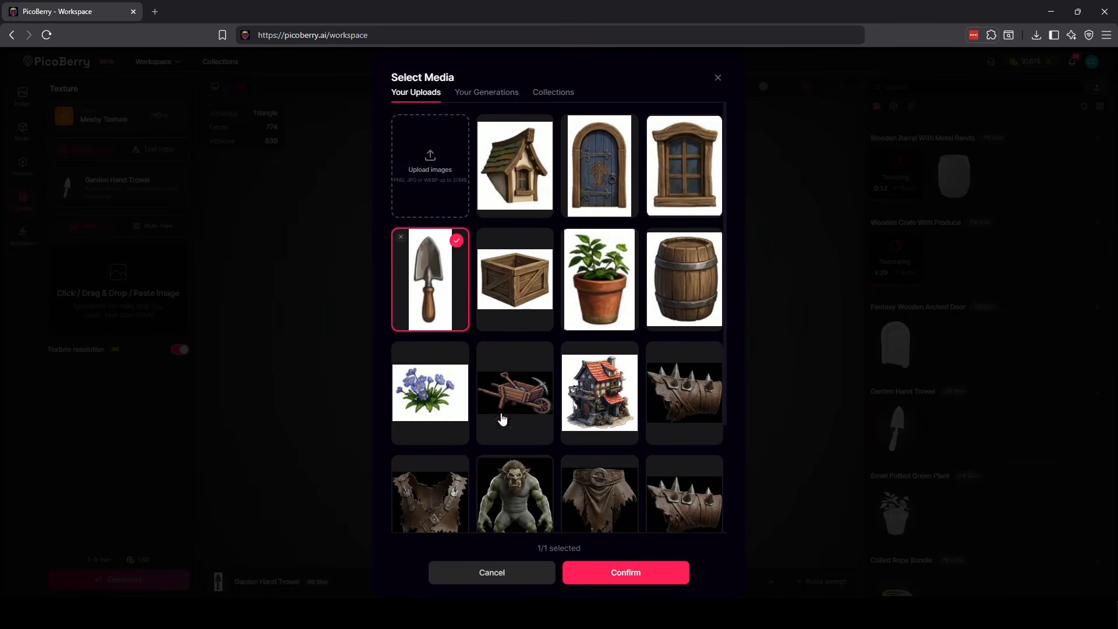
click(610, 579)
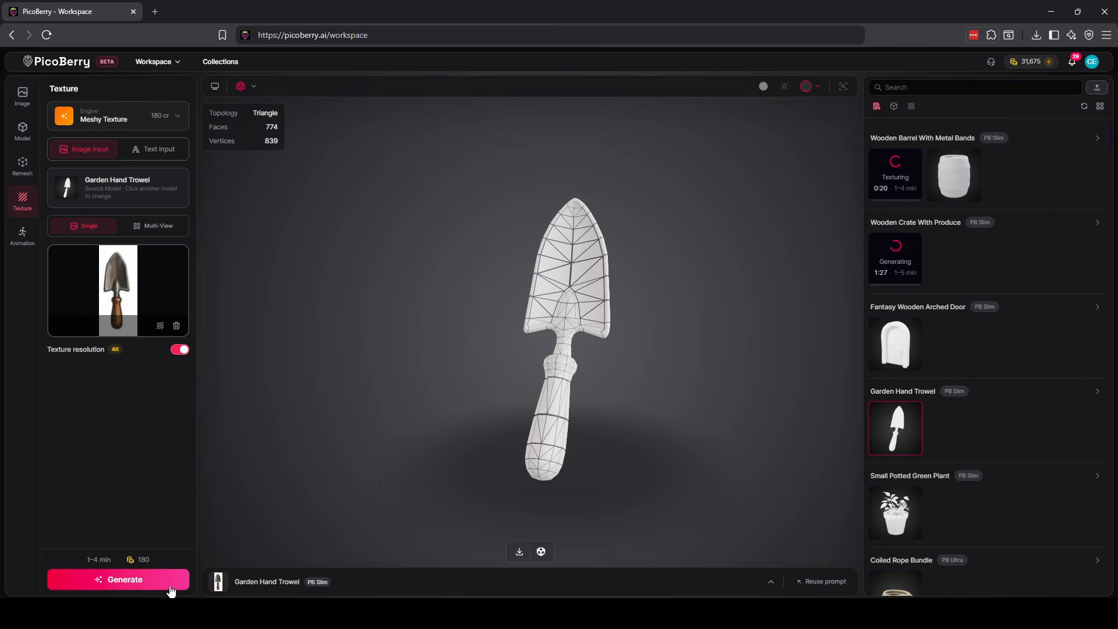
click(170, 581)
Generate the Fantasy Wooden Arched Door's texture, using the uploaded blue arched door picture as the reference.
click(887, 426)
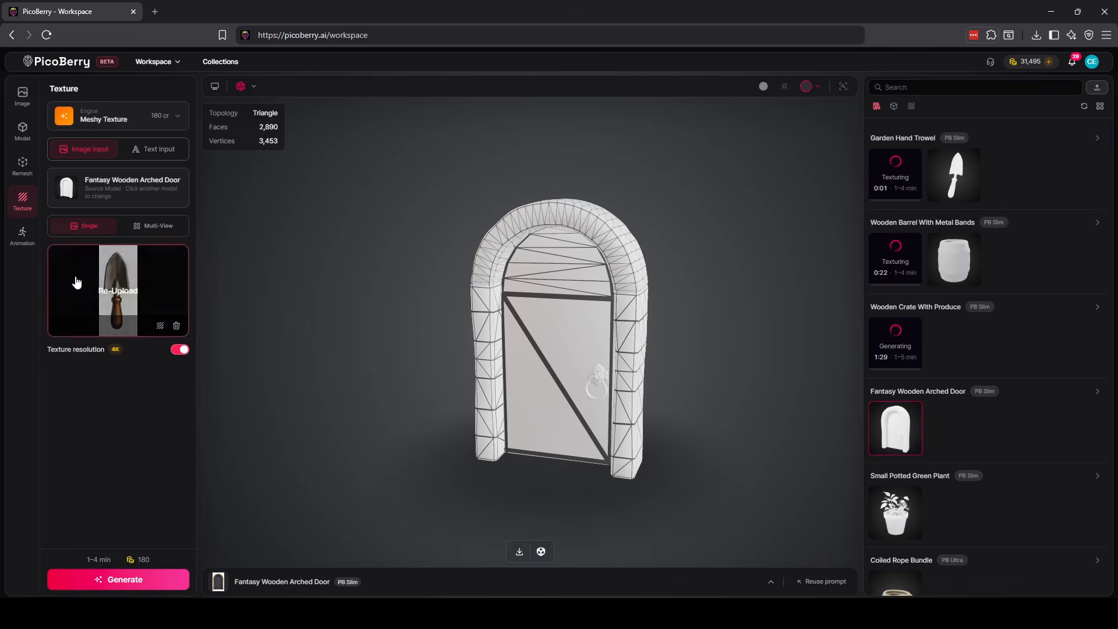
click(176, 327)
click(98, 263)
click(600, 212)
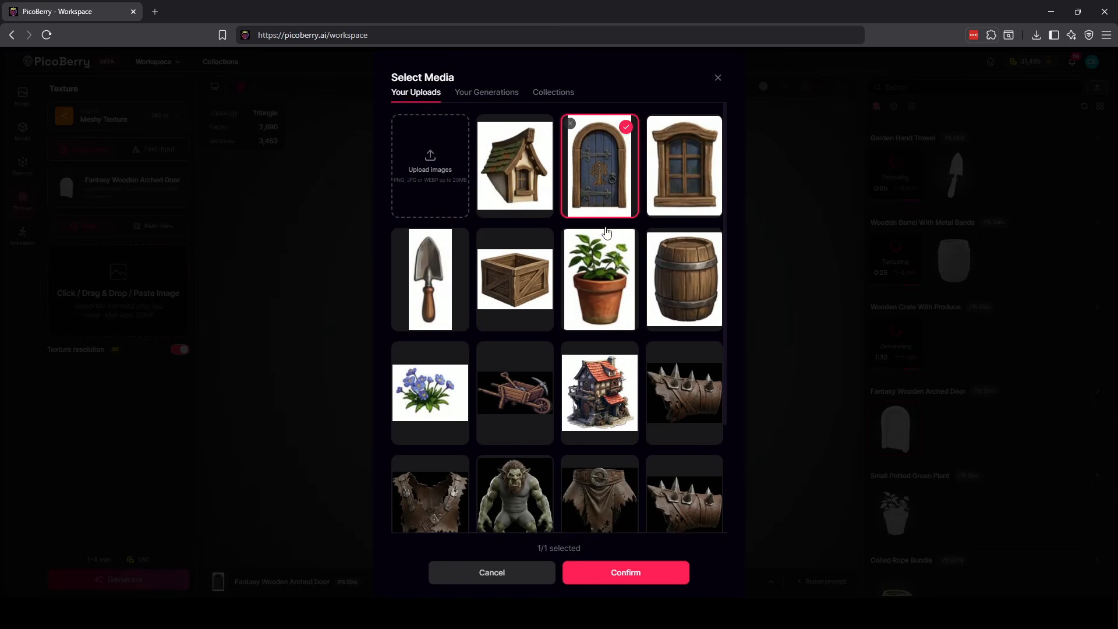
click(612, 573)
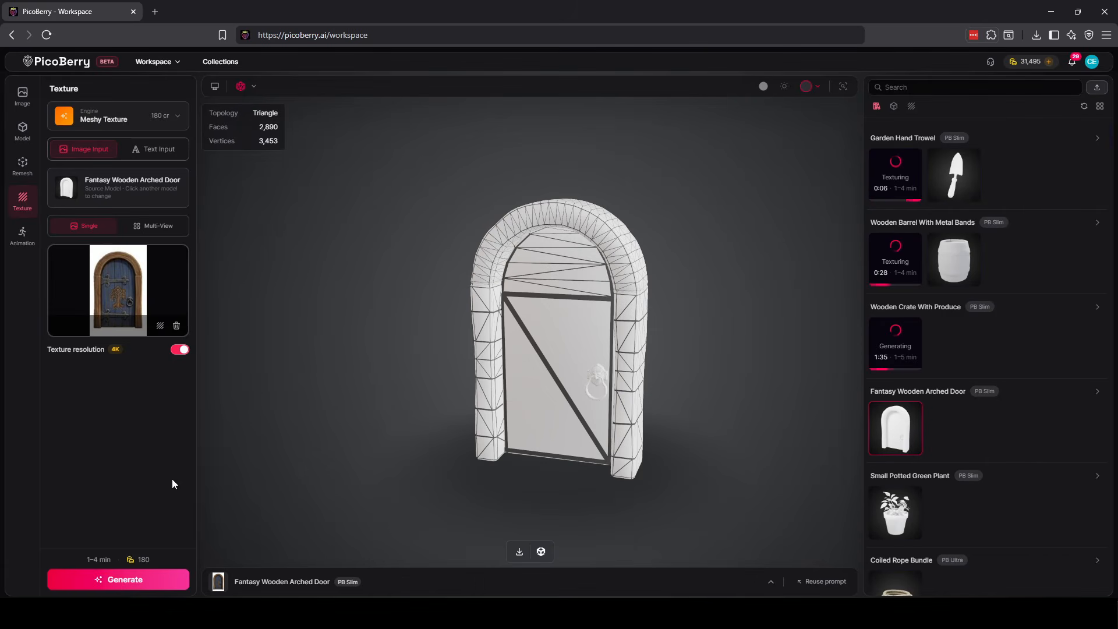
click(172, 584)
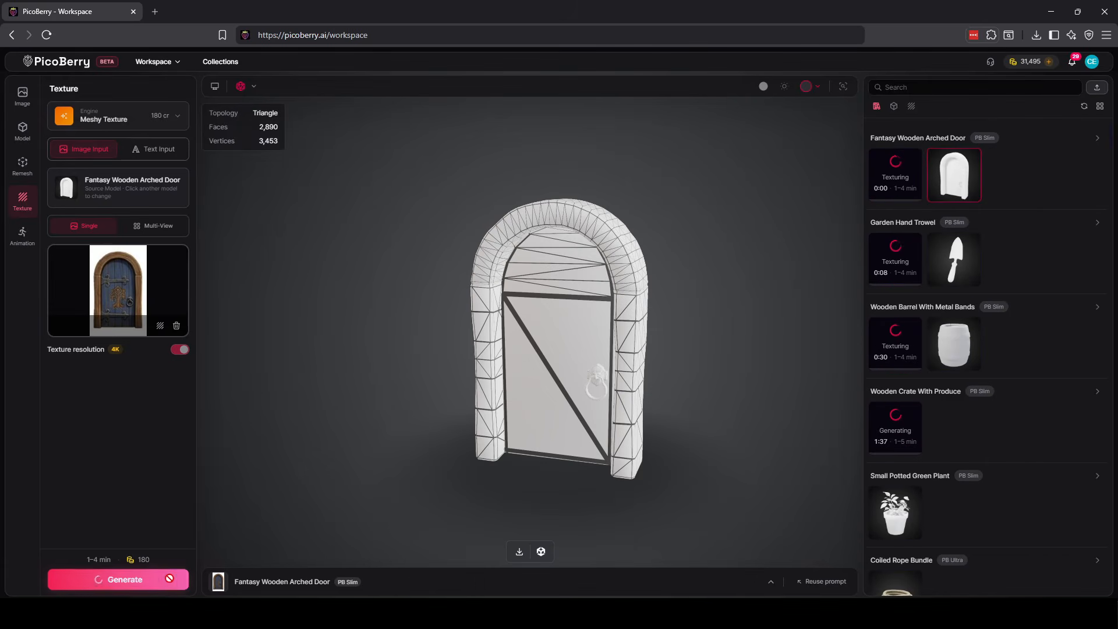
Swap the texture reference for the uploaded potted plant picture and generate the Small Potted Green Plant's texture.
click(893, 520)
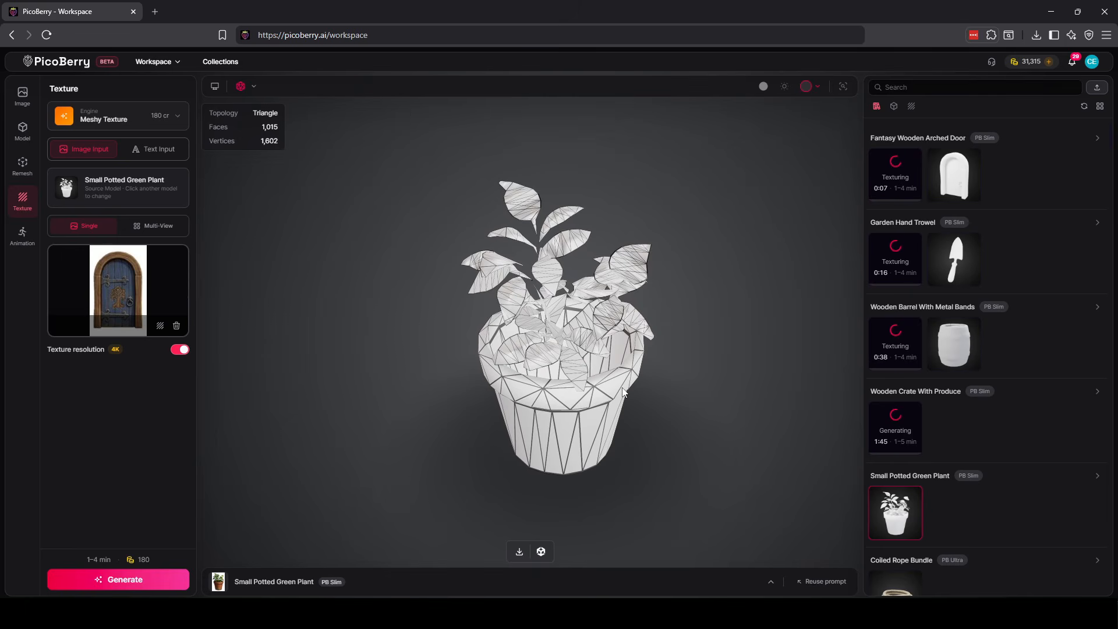
mouse_move(646, 383)
mouse_down()
mouse_move(482, 383)
mouse_move(643, 388)
mouse_move(627, 423)
mouse_move(667, 334)
mouse_move(577, 348)
mouse_move(644, 403)
mouse_up()
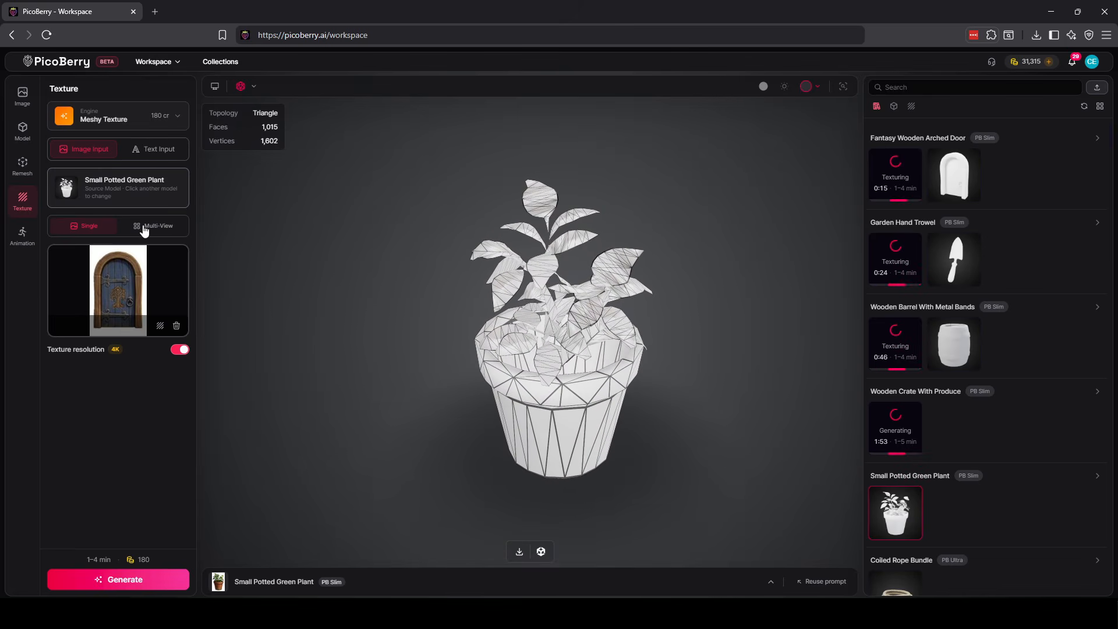
click(176, 326)
click(124, 285)
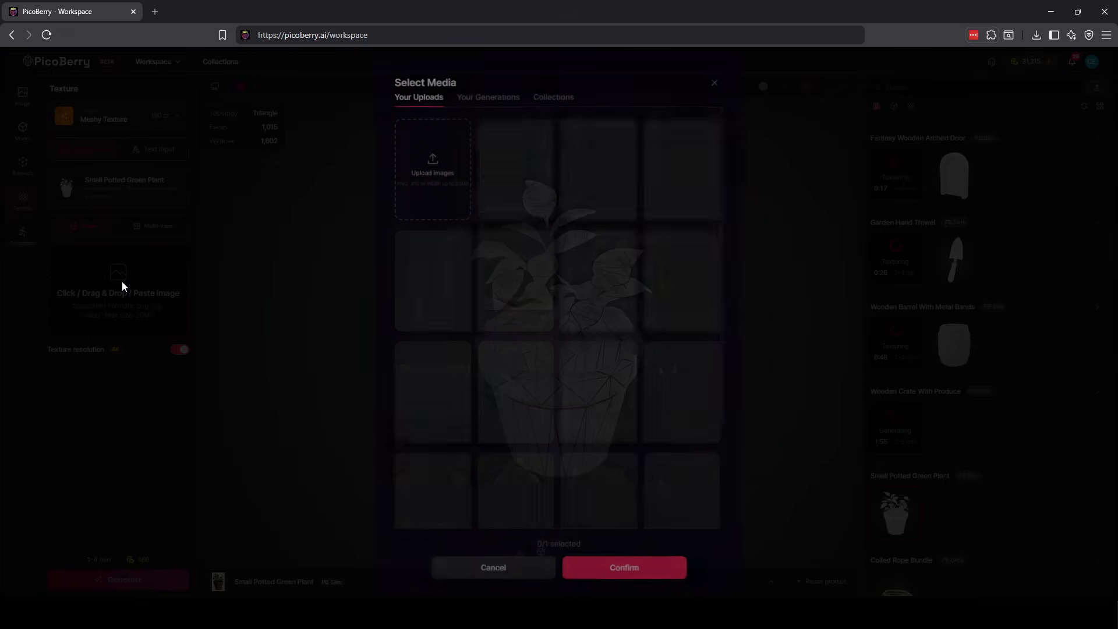
click(600, 283)
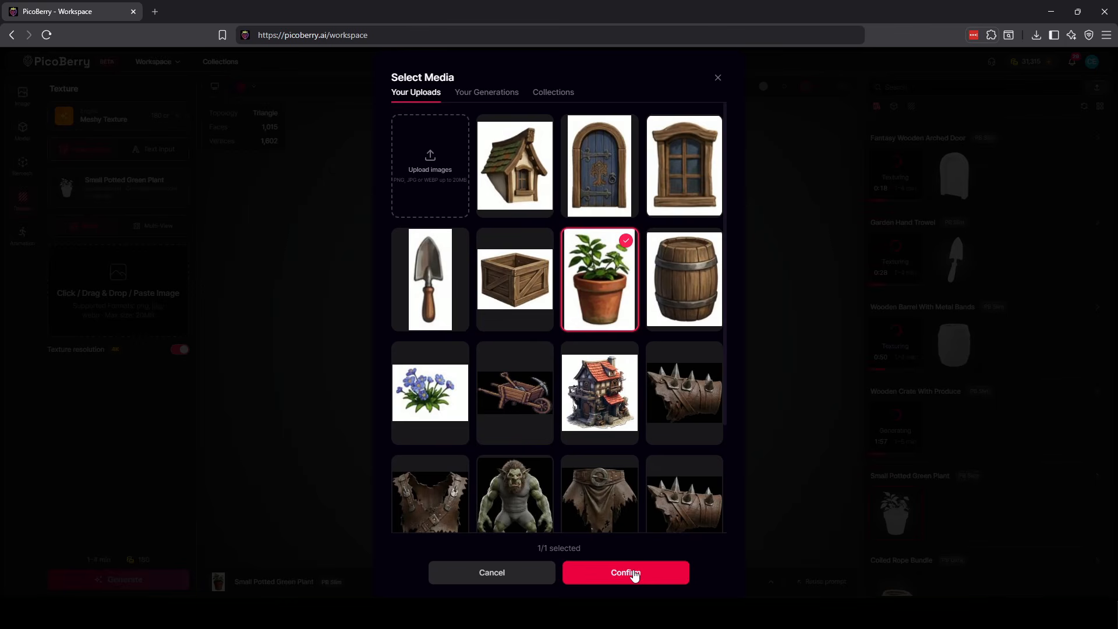
click(634, 572)
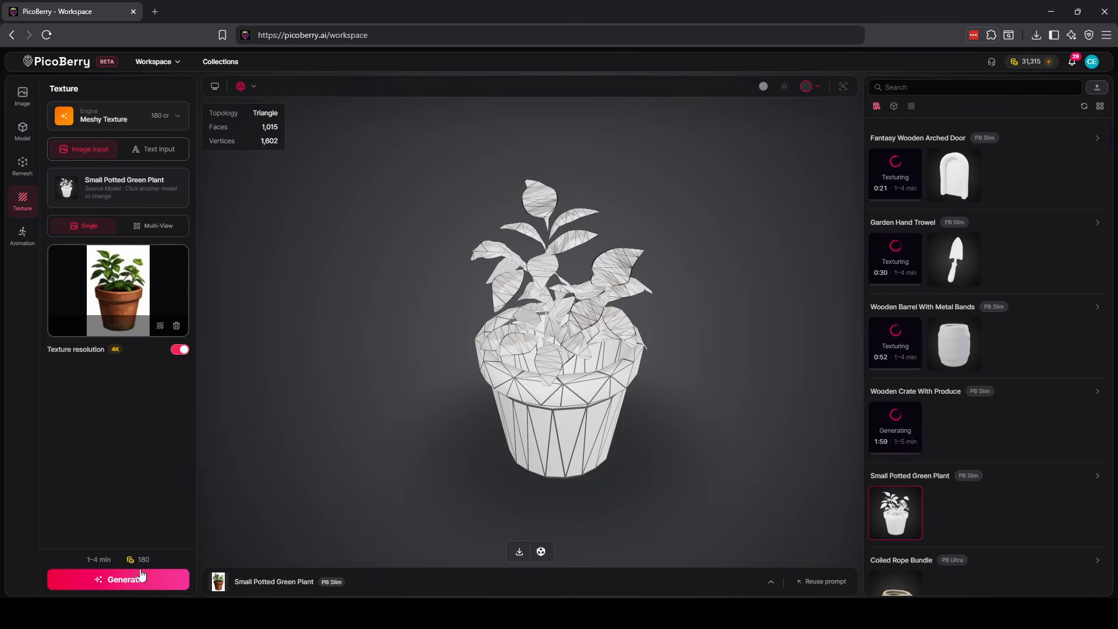
click(138, 584)
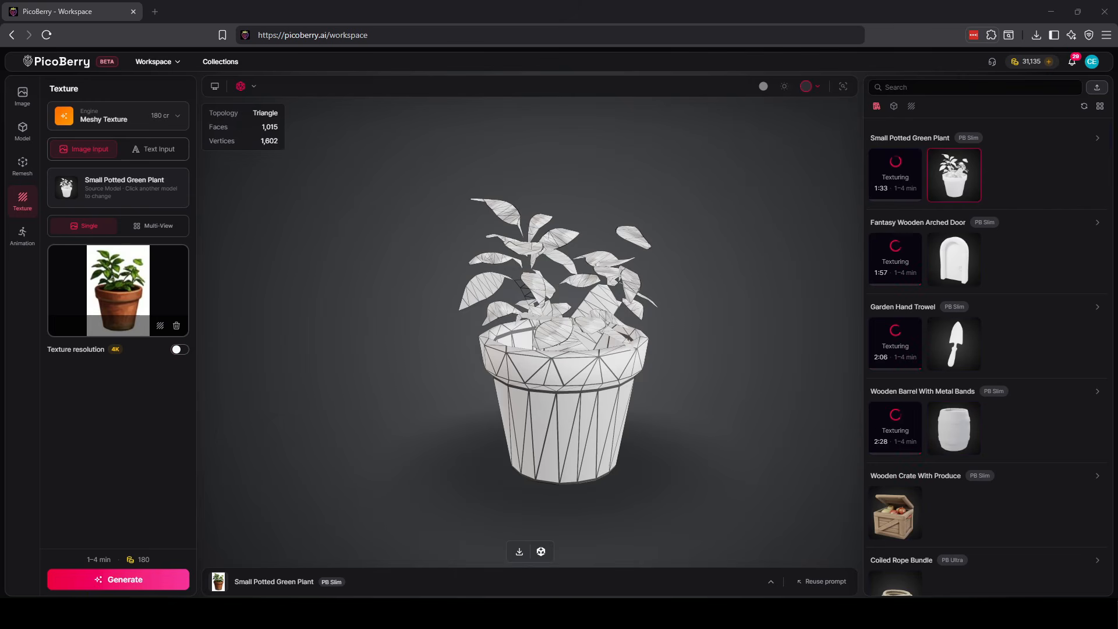
Examine the generated sheets of separated house assets, enlarging the Whispy Inn, Whispering Inn and Whimsy Inn versions.
scroll(871, 377, down, 1)
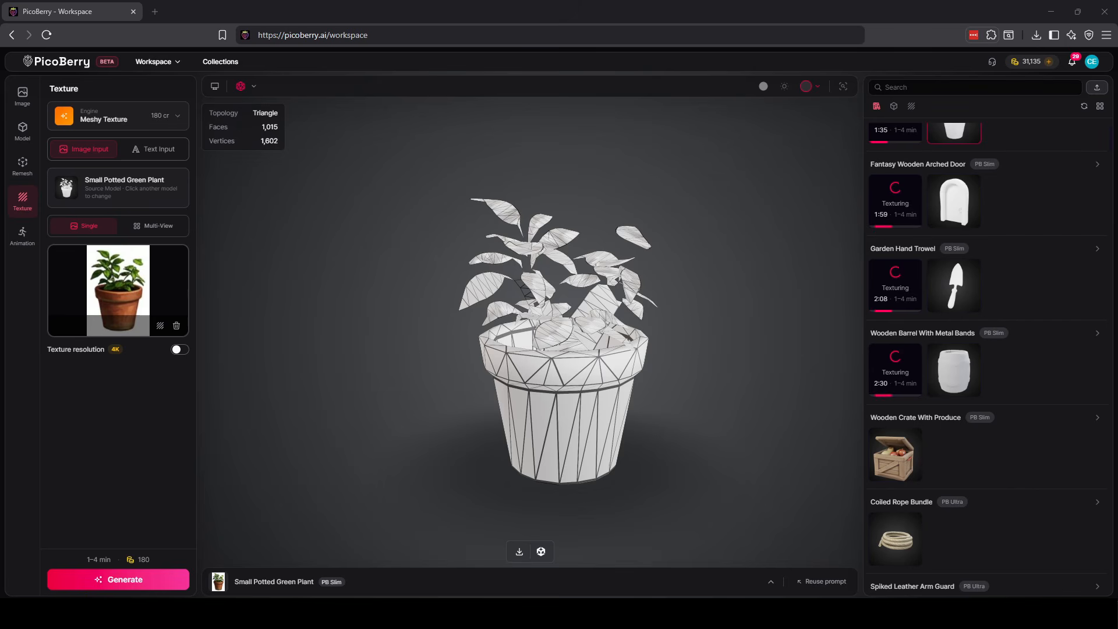
click(23, 94)
mouse_move(521, 375)
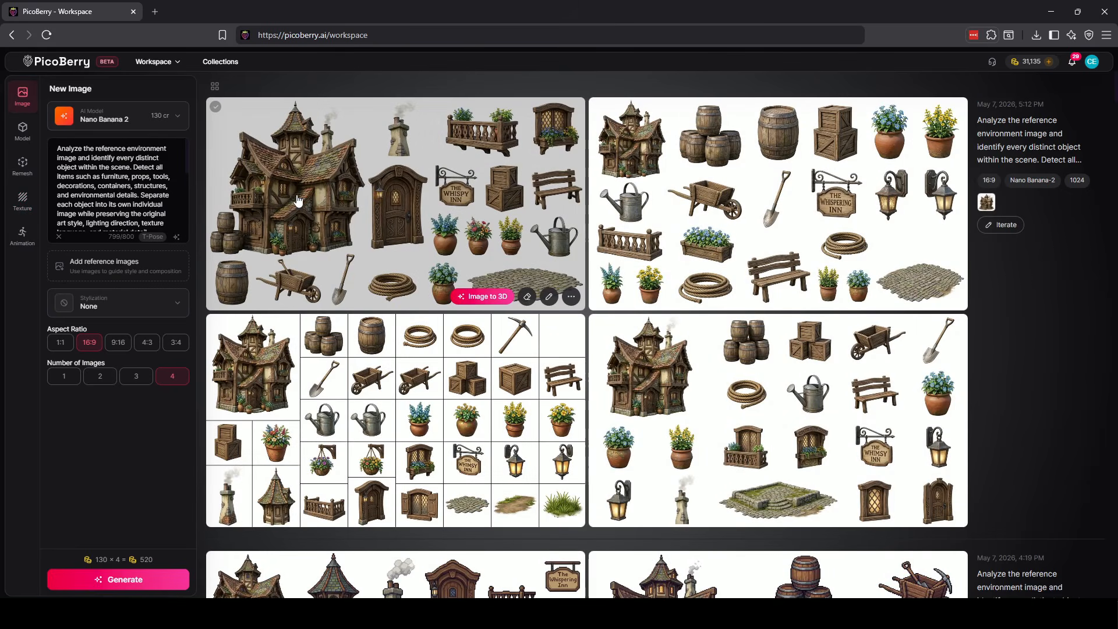
click(322, 247)
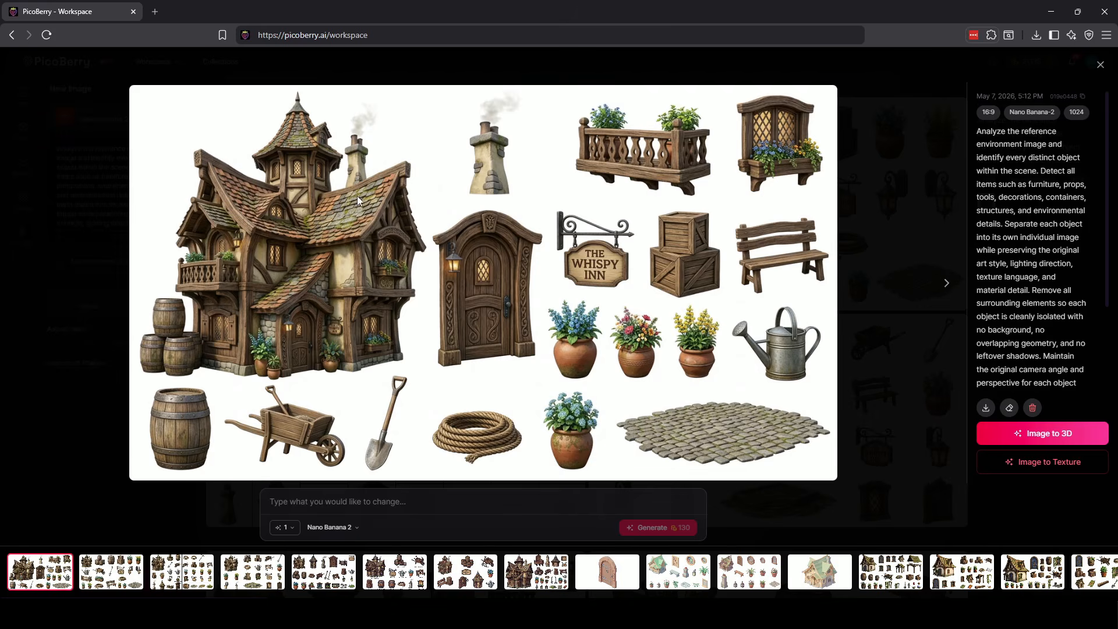
click(947, 285)
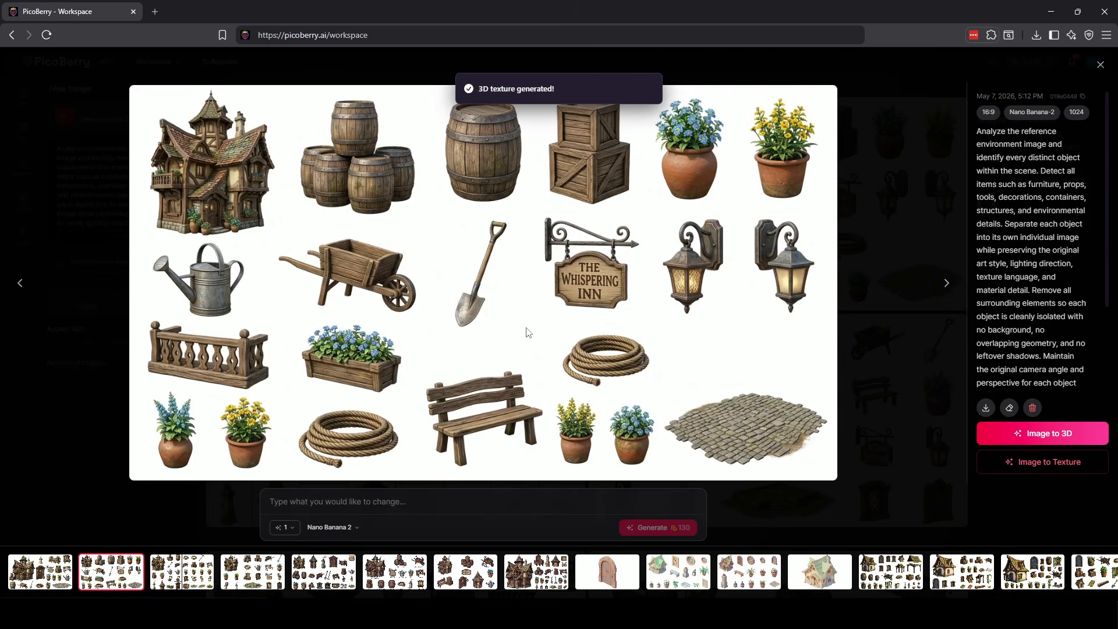
click(1100, 65)
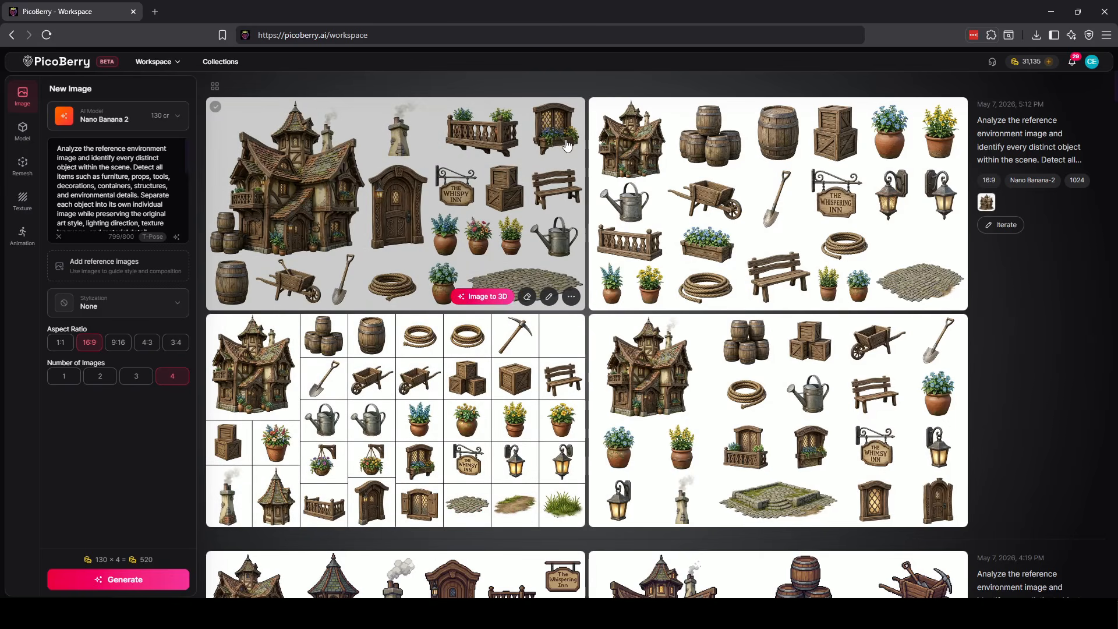
scroll(699, 204, down, 2)
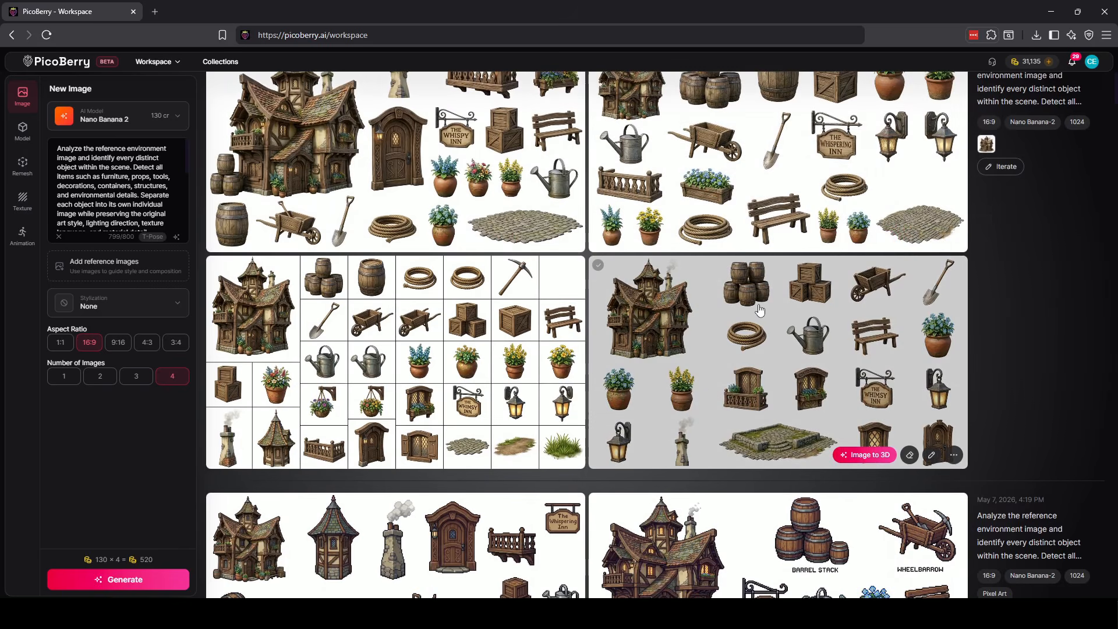
scroll(702, 133, up, 2)
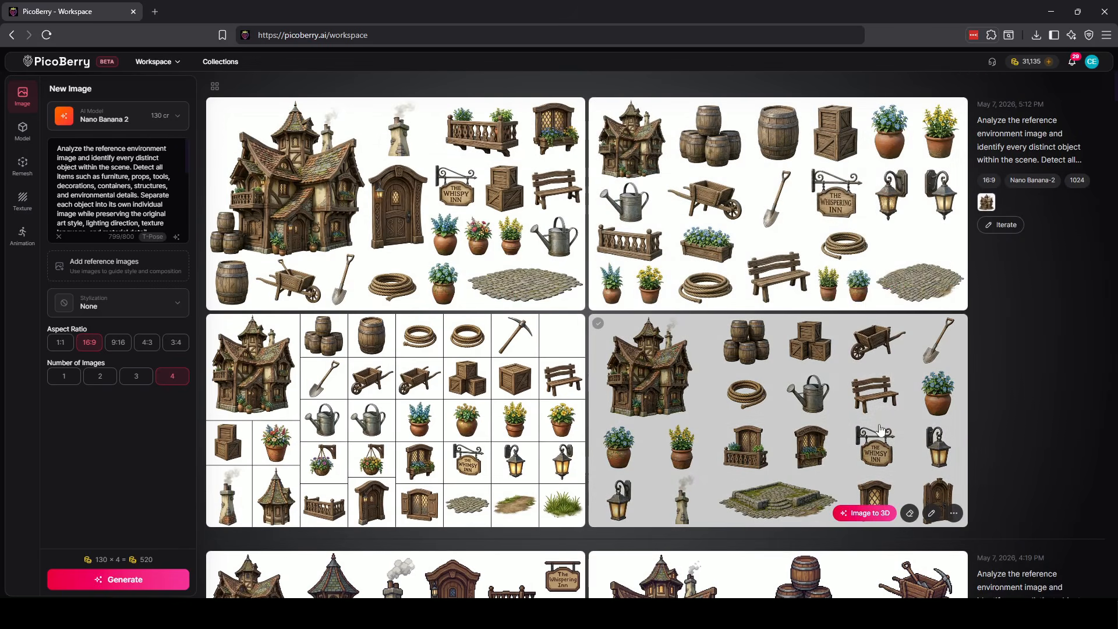
click(768, 507)
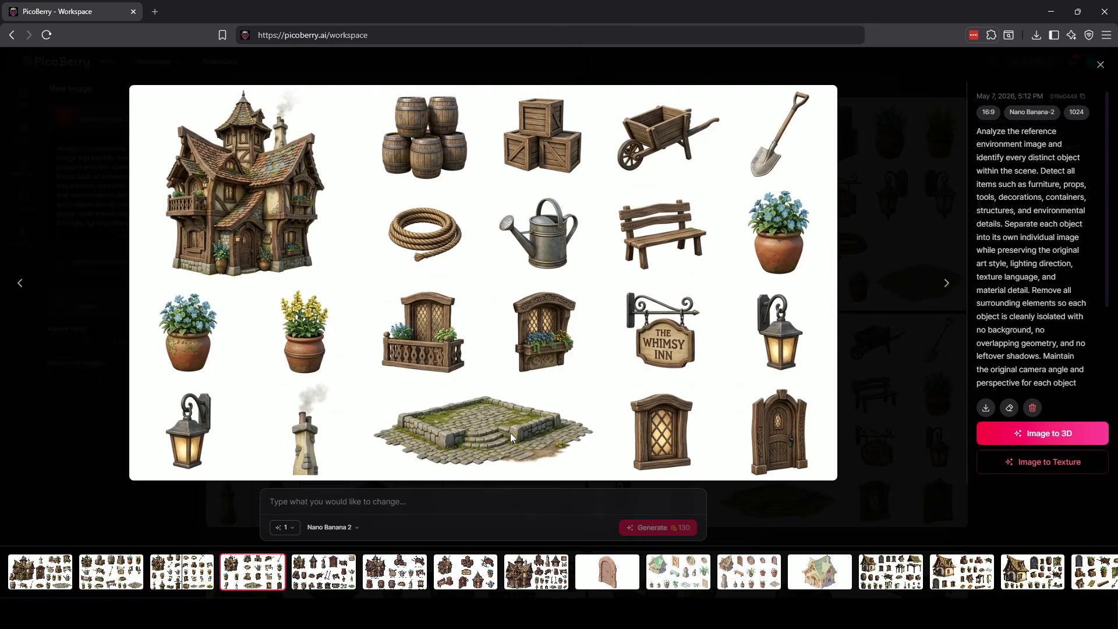
click(1101, 65)
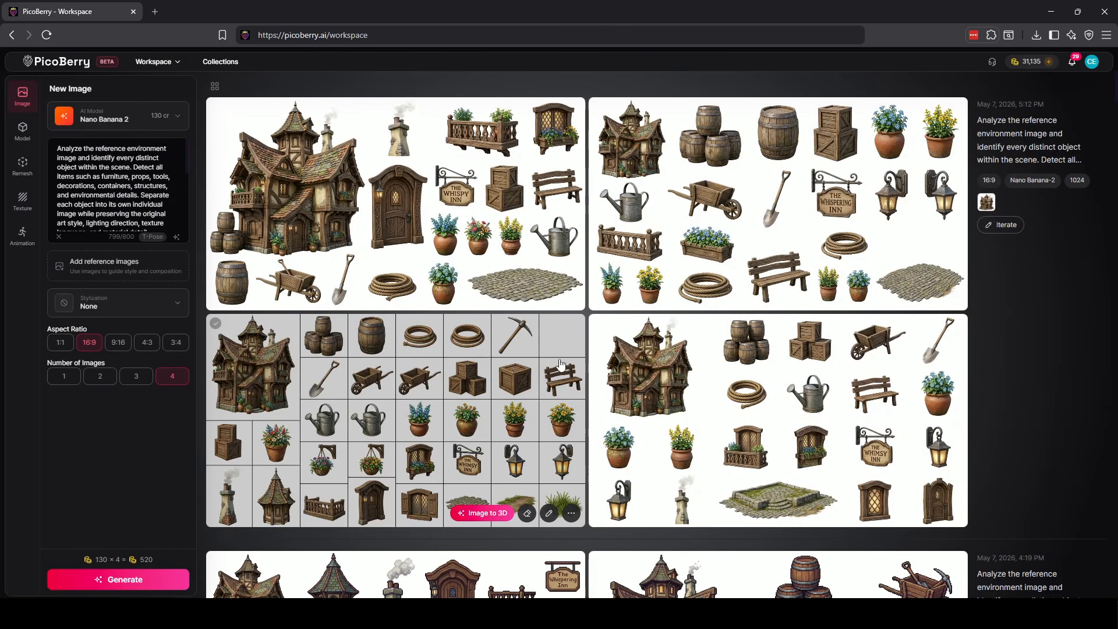
Inspect the textured Wooden Crate With Produce model from several angles, with and without its wireframe.
click(22, 130)
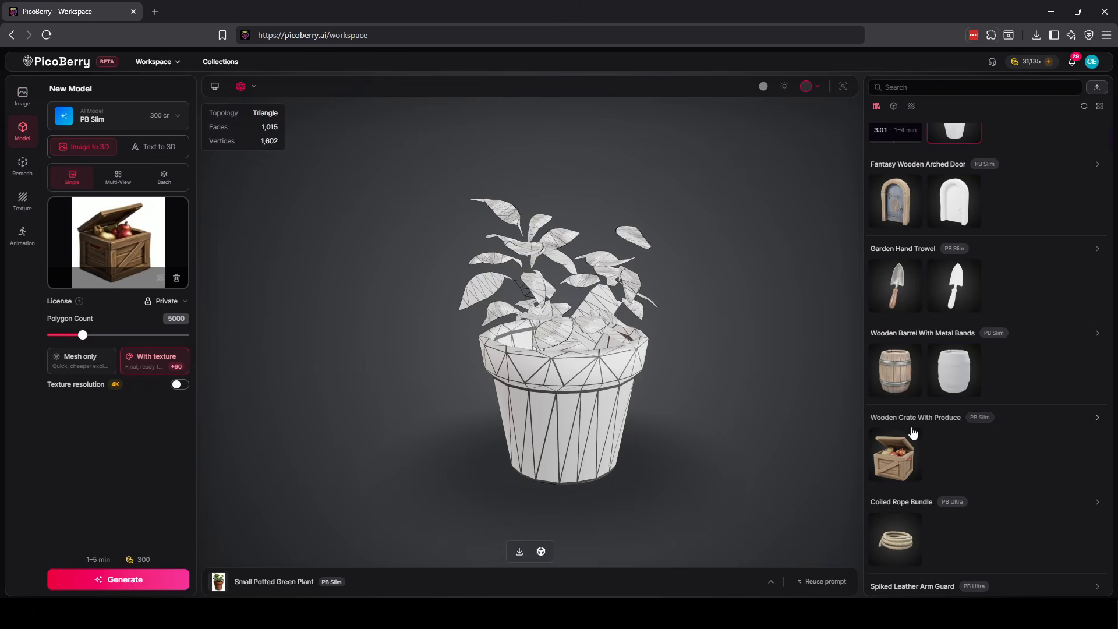
scroll(912, 429, down, 2)
scroll(911, 430, up, 3)
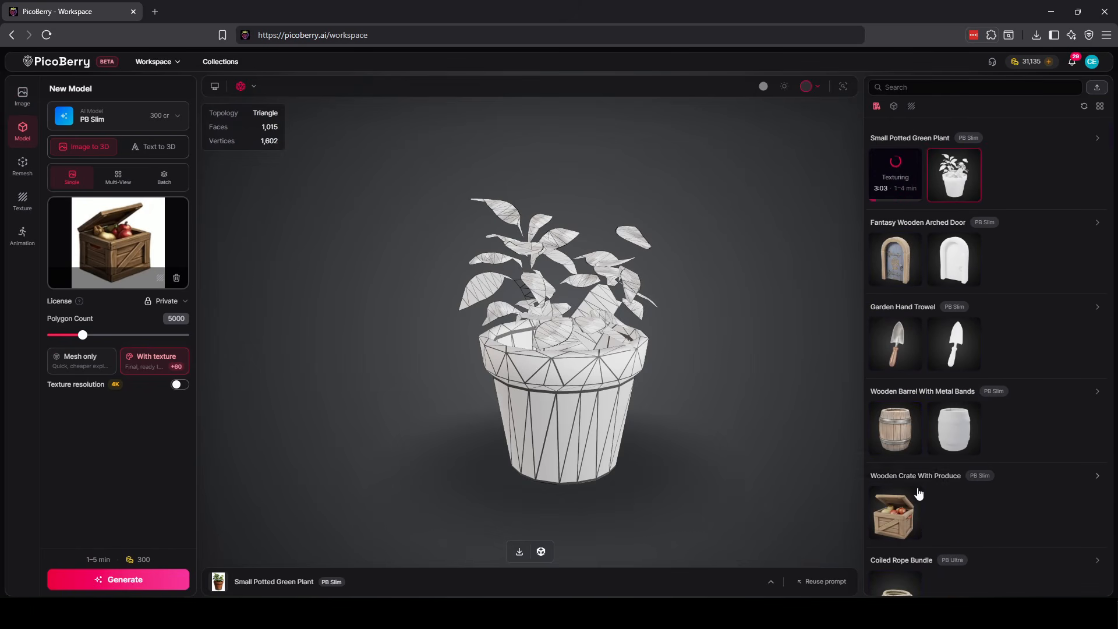
click(897, 510)
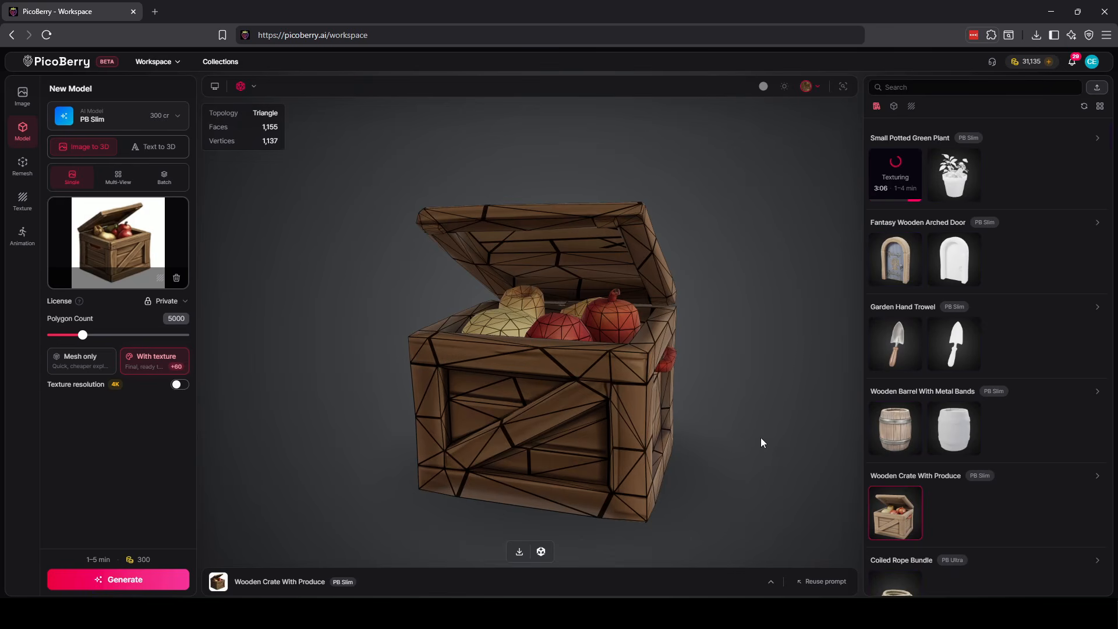
drag(760, 438, 573, 336)
scroll(506, 410, up, 5)
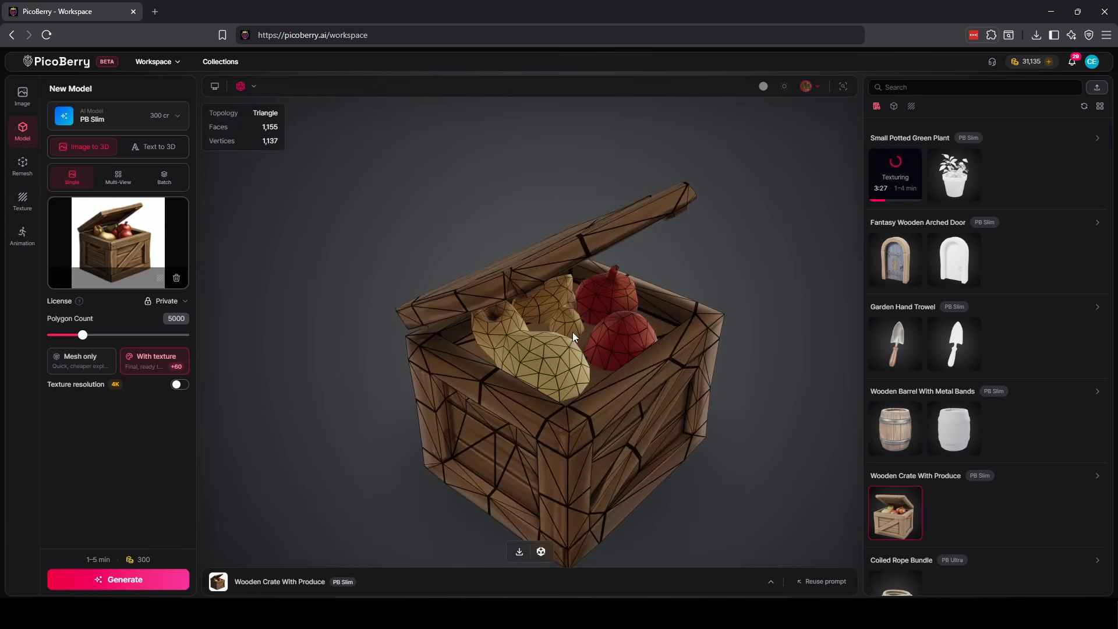
click(240, 87)
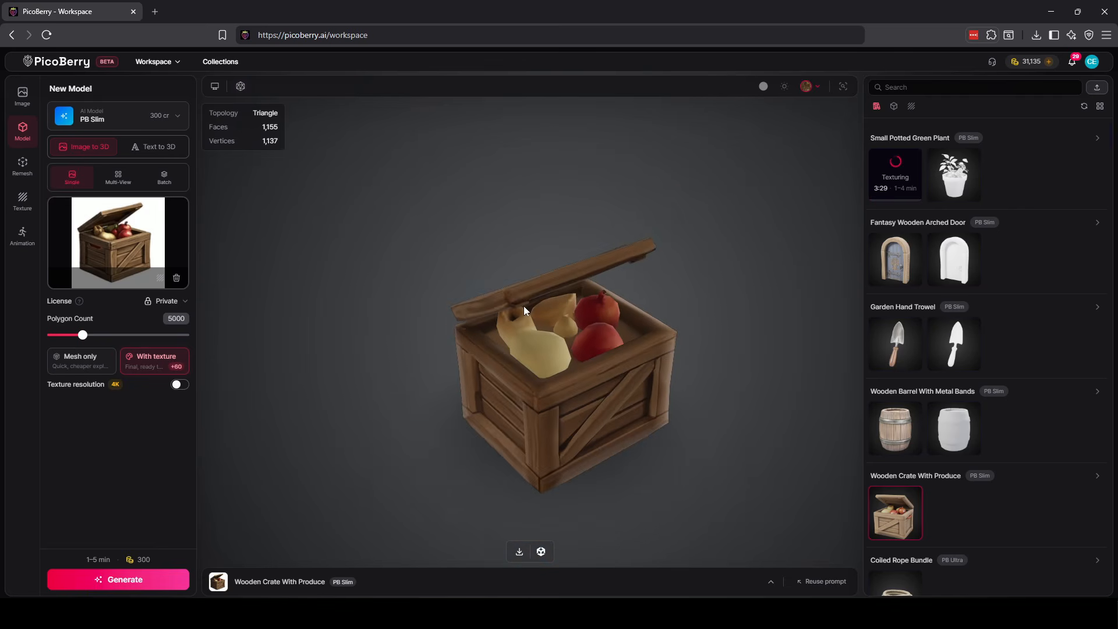
scroll(577, 342, down, 5)
drag(582, 345, 557, 361)
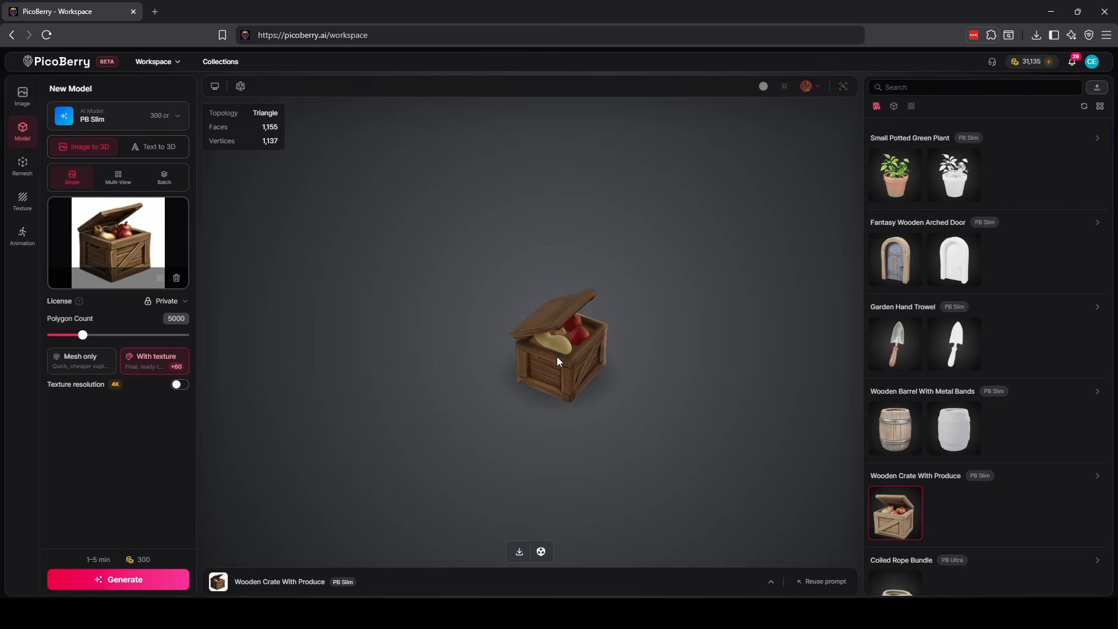
scroll(549, 362, up, 3)
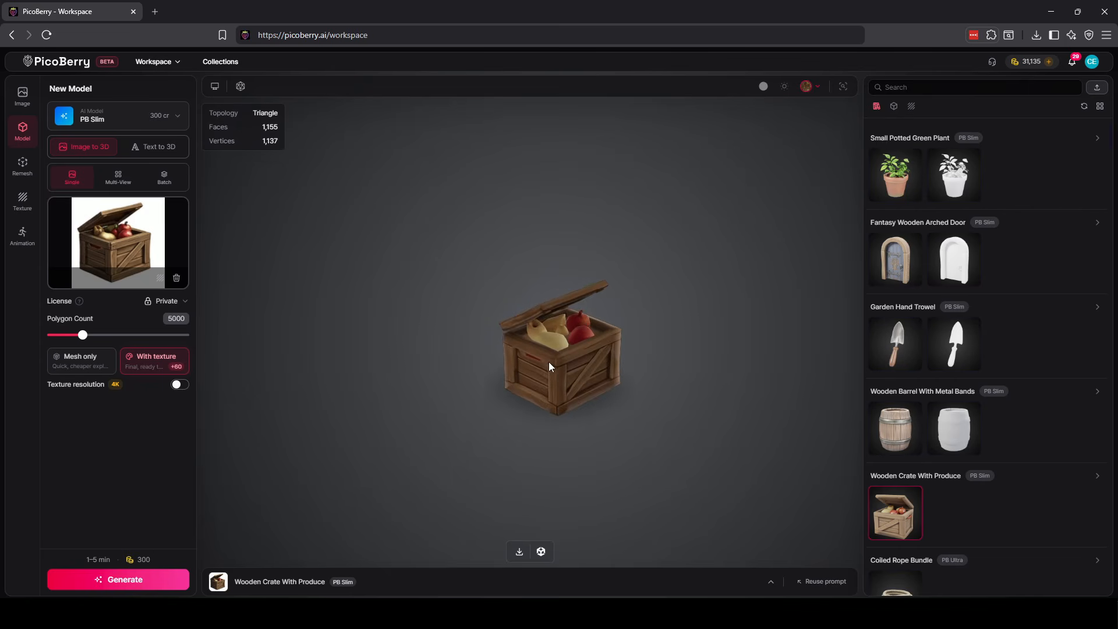
click(241, 88)
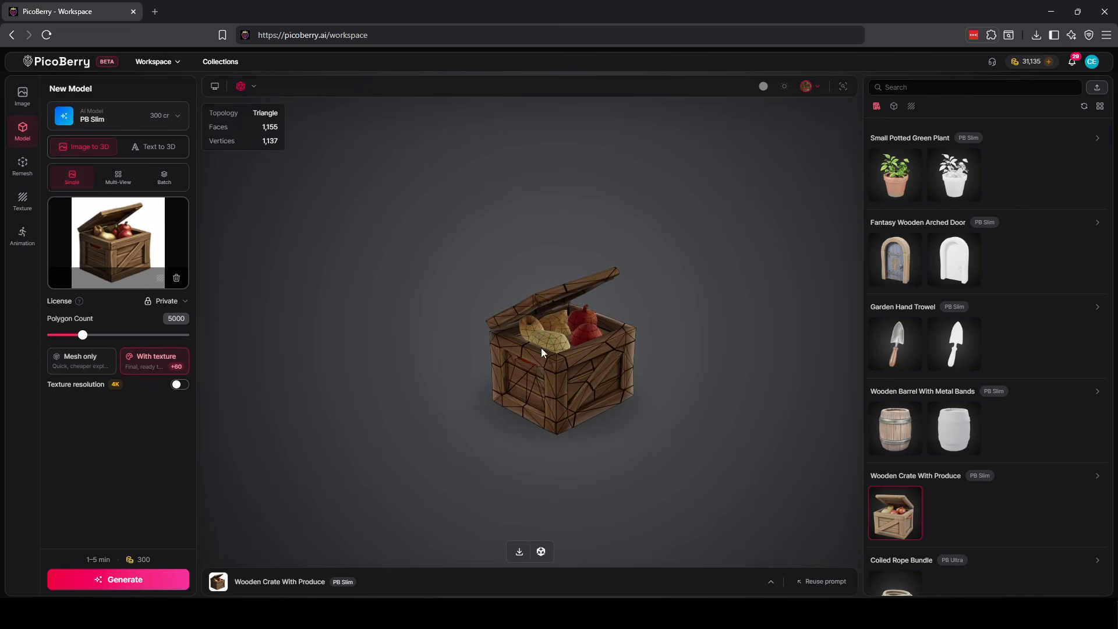
Inspect the textured Wooden Barrel With Metal Bands model from several angles, both with and without the wireframe overlay.
click(899, 433)
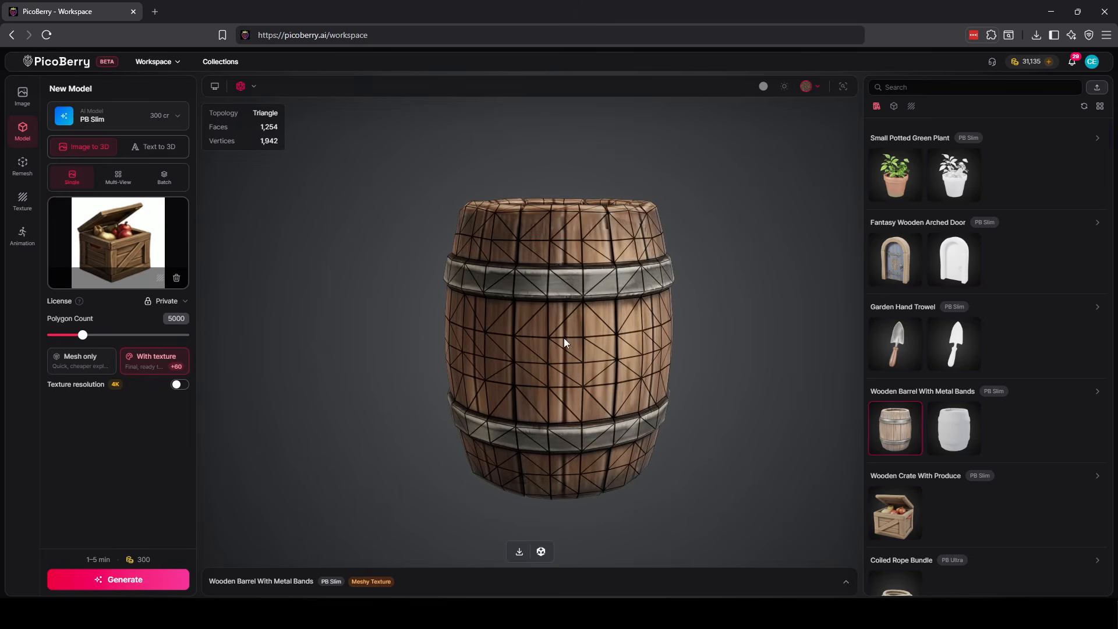
click(241, 87)
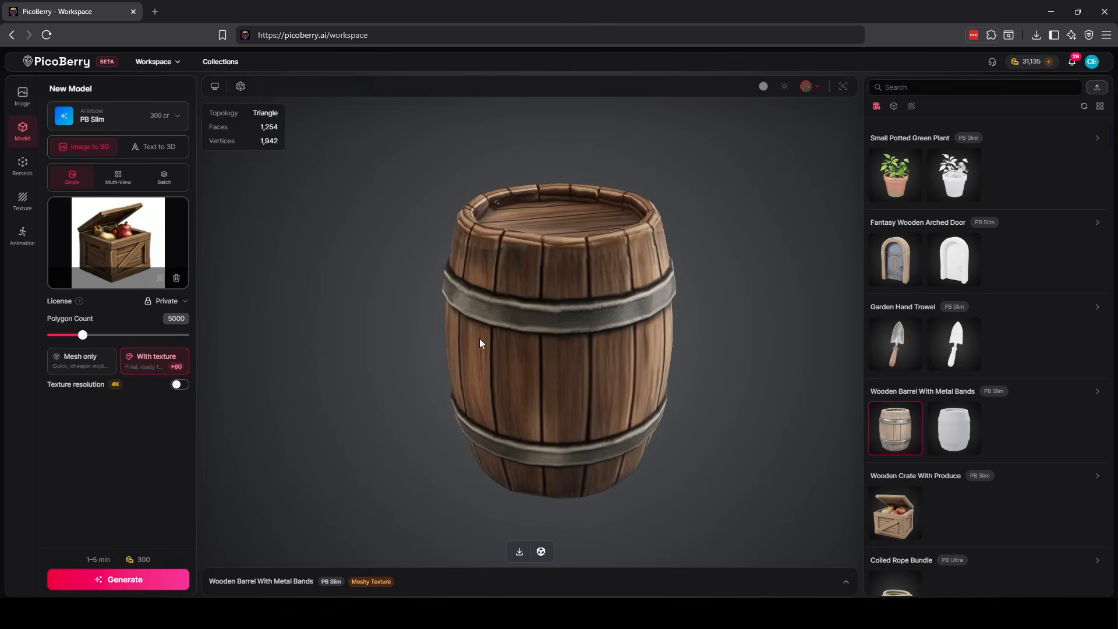
scroll(479, 340, down, 3)
drag(459, 374, 540, 349)
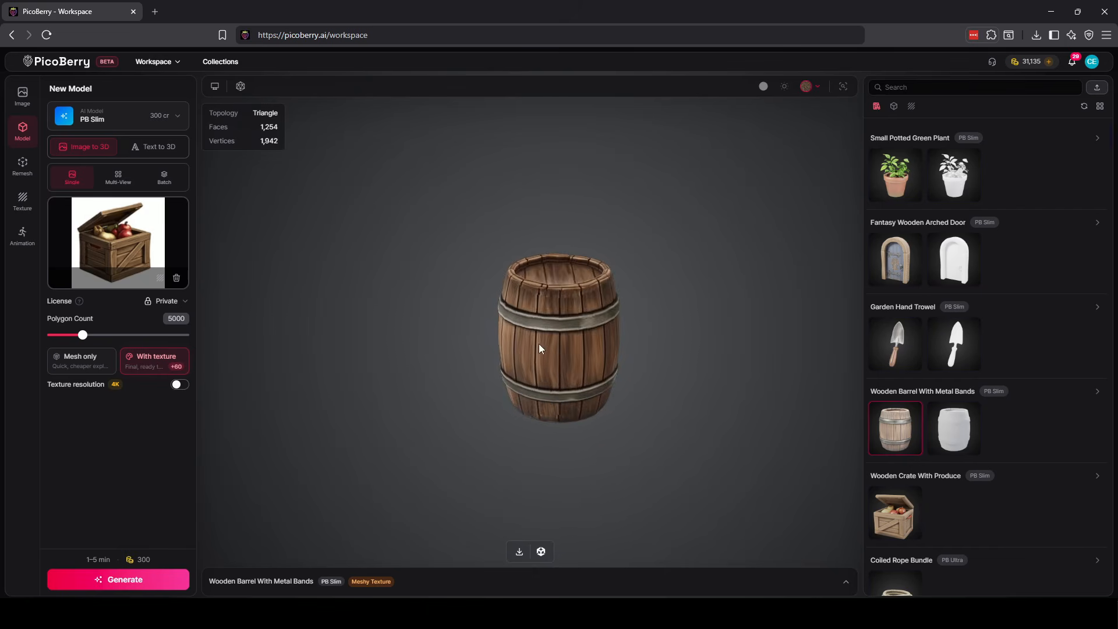
click(240, 86)
scroll(557, 293, up, 3)
drag(678, 323, 496, 299)
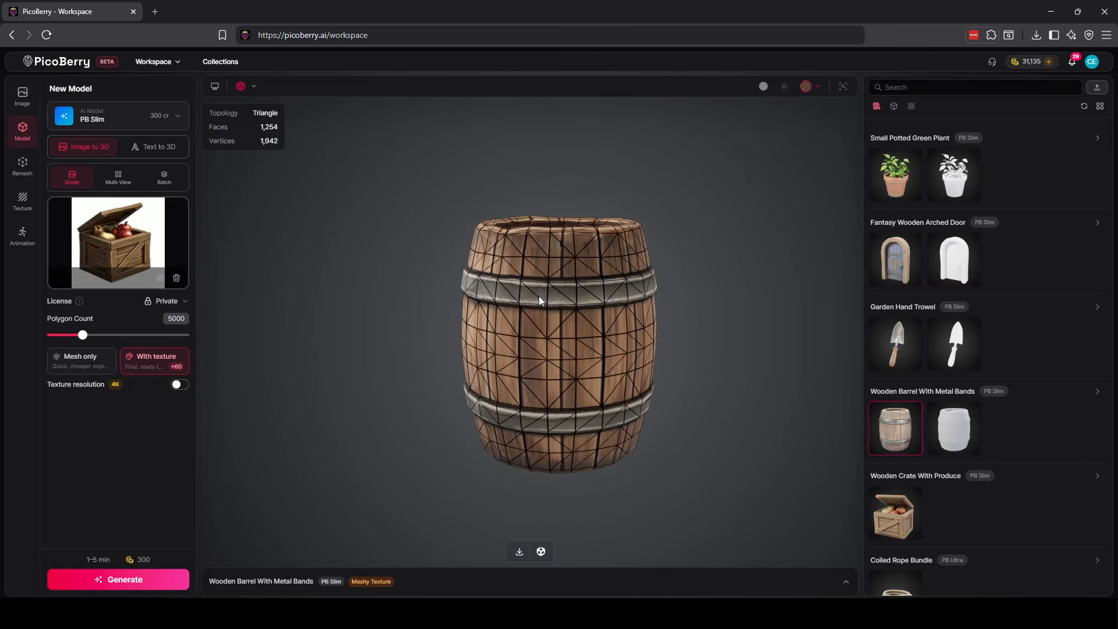
Examine the Wooden Barrel With Metal Bands wireframe from above at different distances, and hide the wireframe overlay.
scroll(540, 296, down, 3)
drag(554, 299, 586, 312)
scroll(586, 313, up, 3)
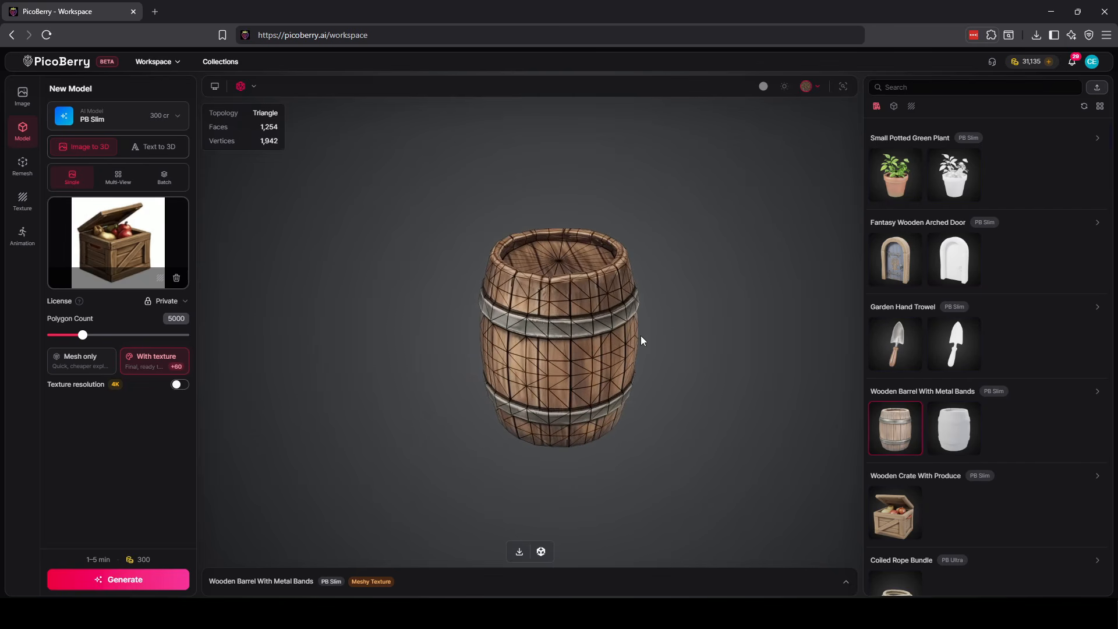
drag(640, 335, 577, 333)
click(249, 88)
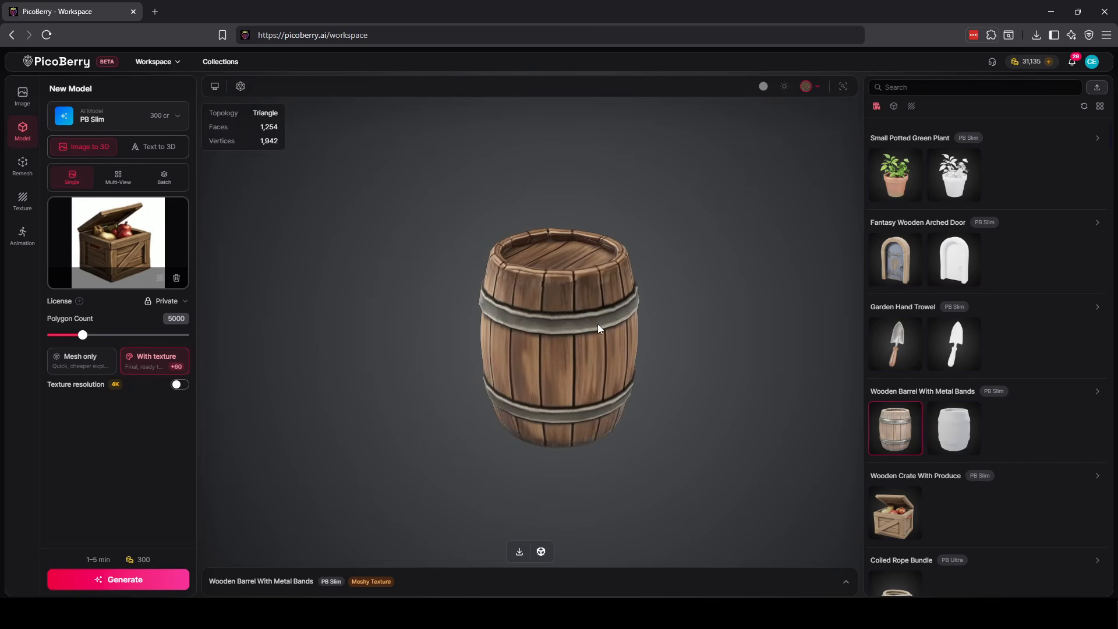
Inspect the textured Garden Hand Trowel model from several angles, both plain and with the wireframe overlay.
click(895, 344)
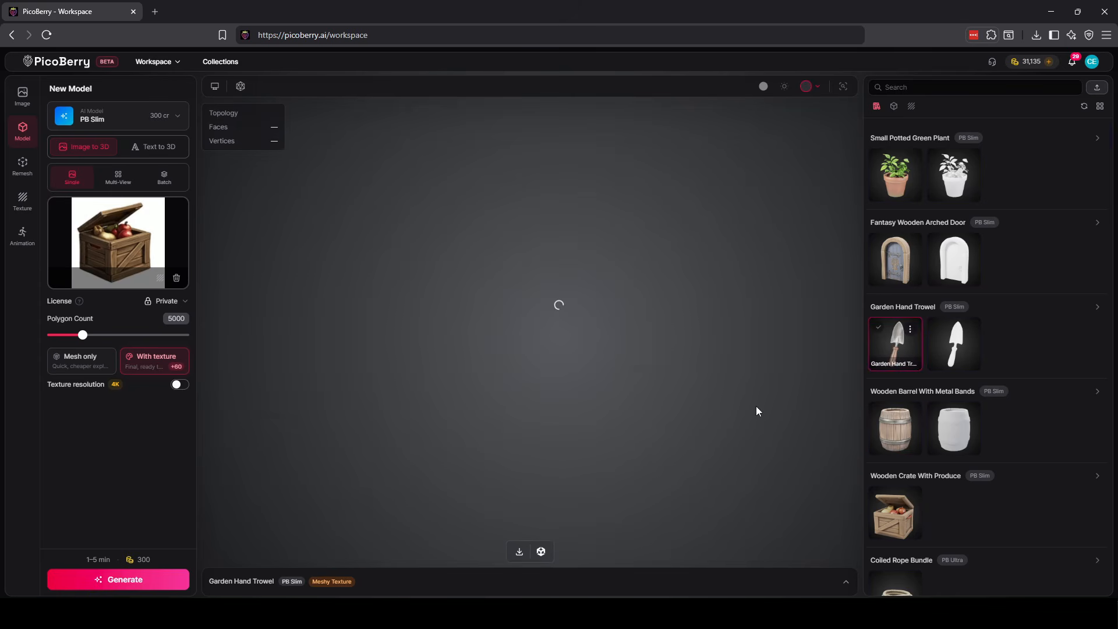
drag(579, 362, 555, 346)
scroll(554, 346, down, 3)
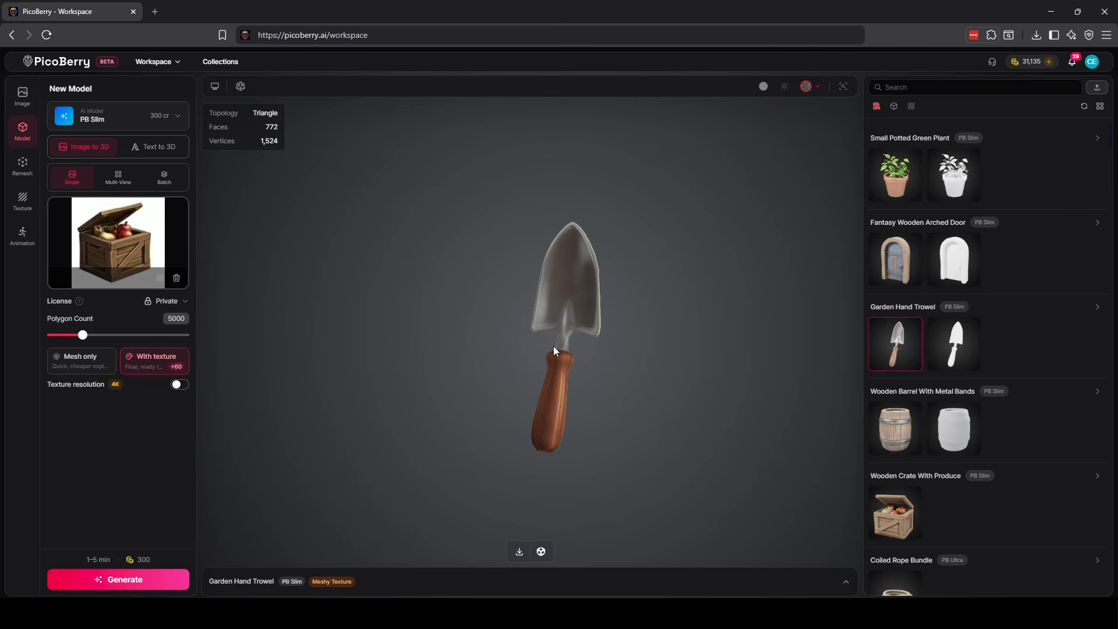
click(784, 90)
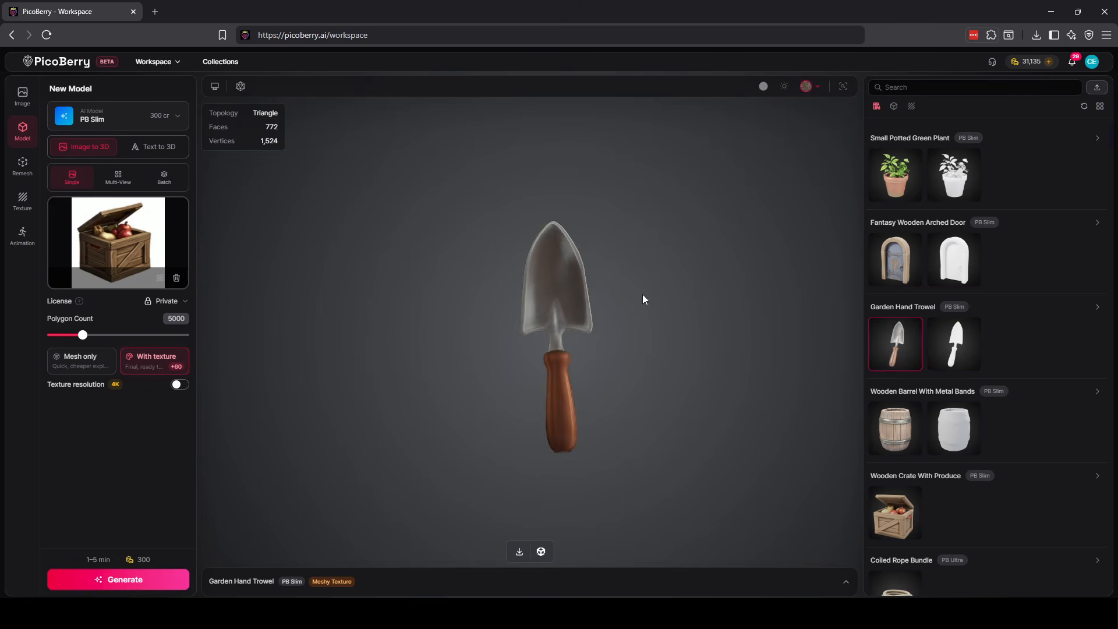
click(241, 87)
drag(596, 304, 625, 343)
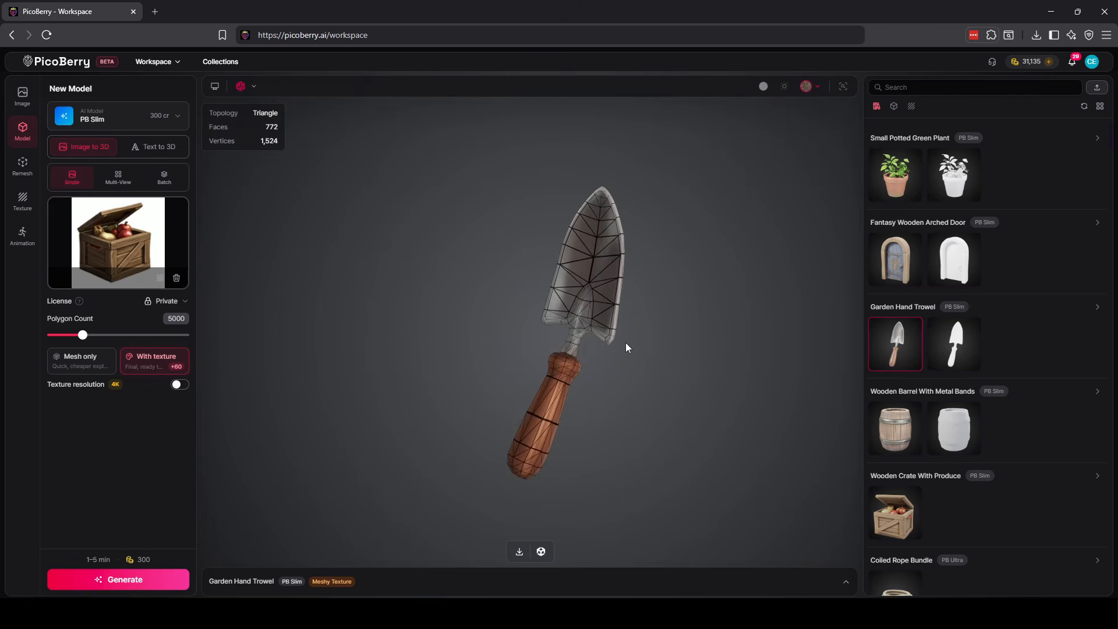
scroll(688, 349, down, 4)
Inspect the textured Fantasy Wooden Arched Door model, comparing it with and without wireframe and examining the door panel's mesh up close.
click(894, 264)
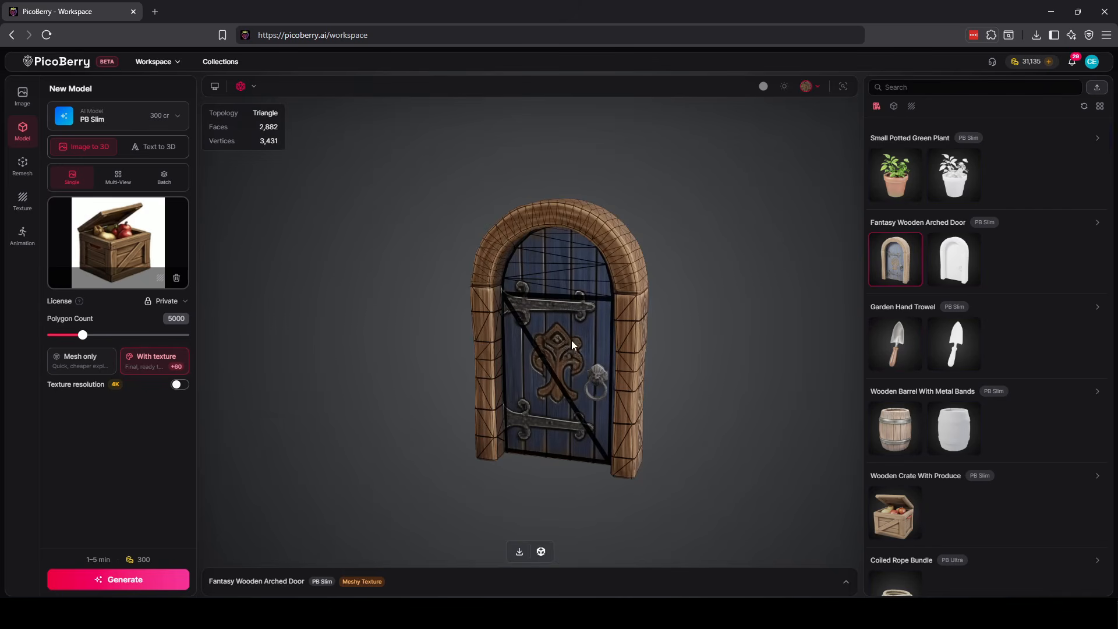
drag(571, 344, 668, 342)
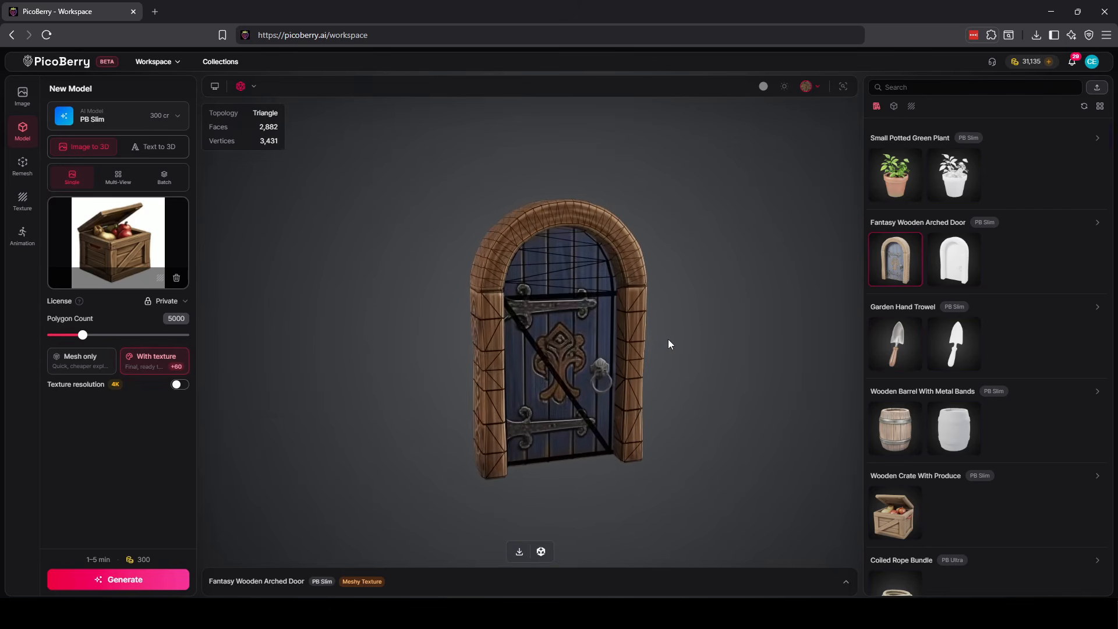
click(240, 87)
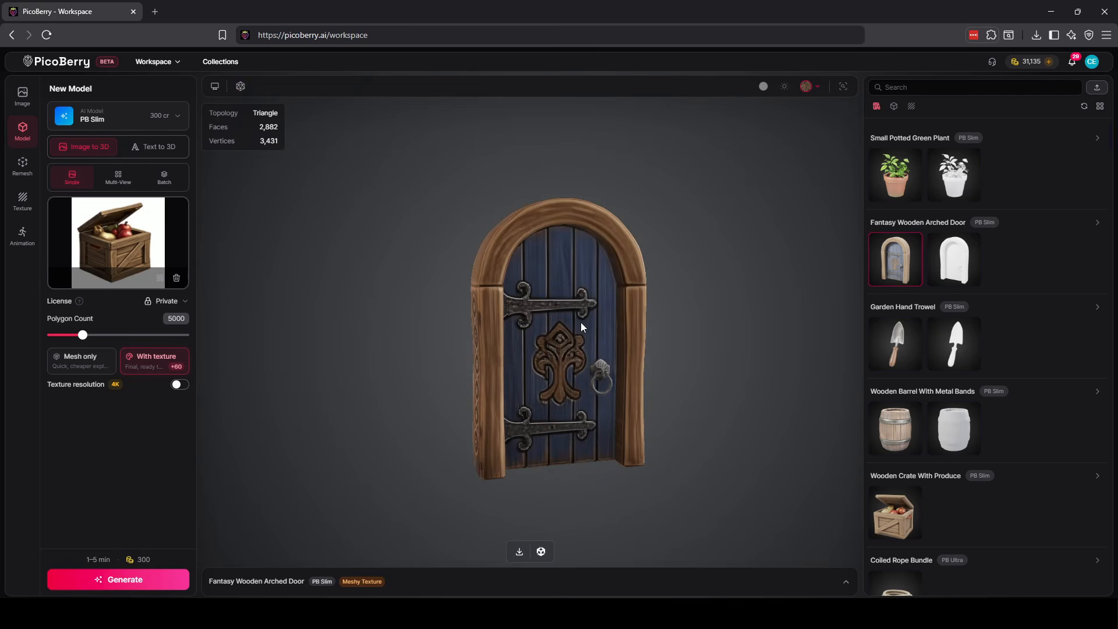
click(241, 87)
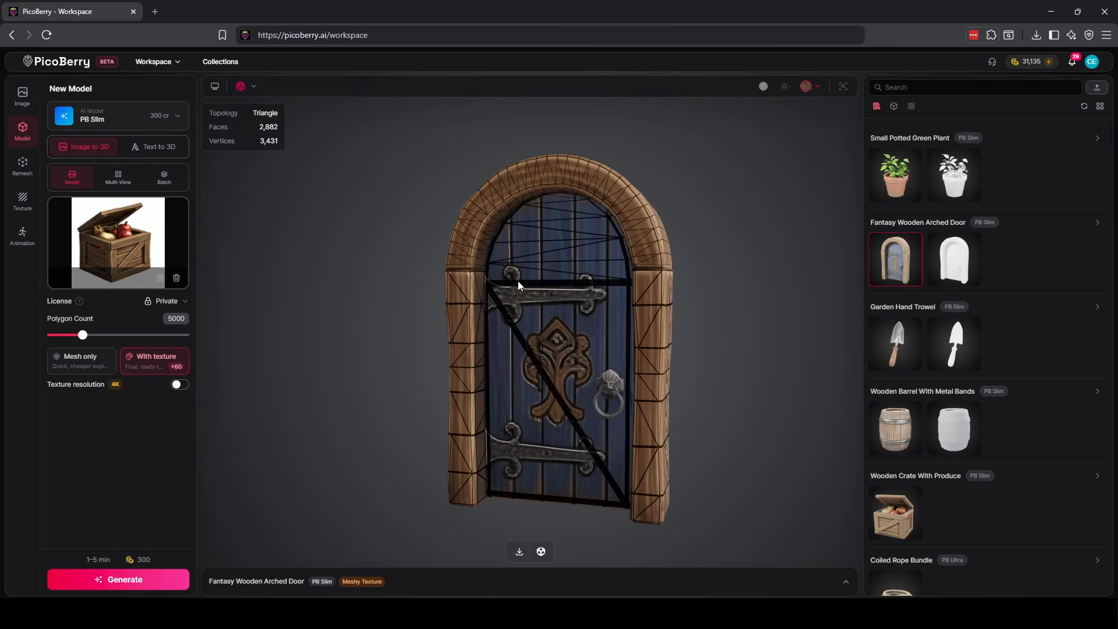
scroll(501, 287, up, 5)
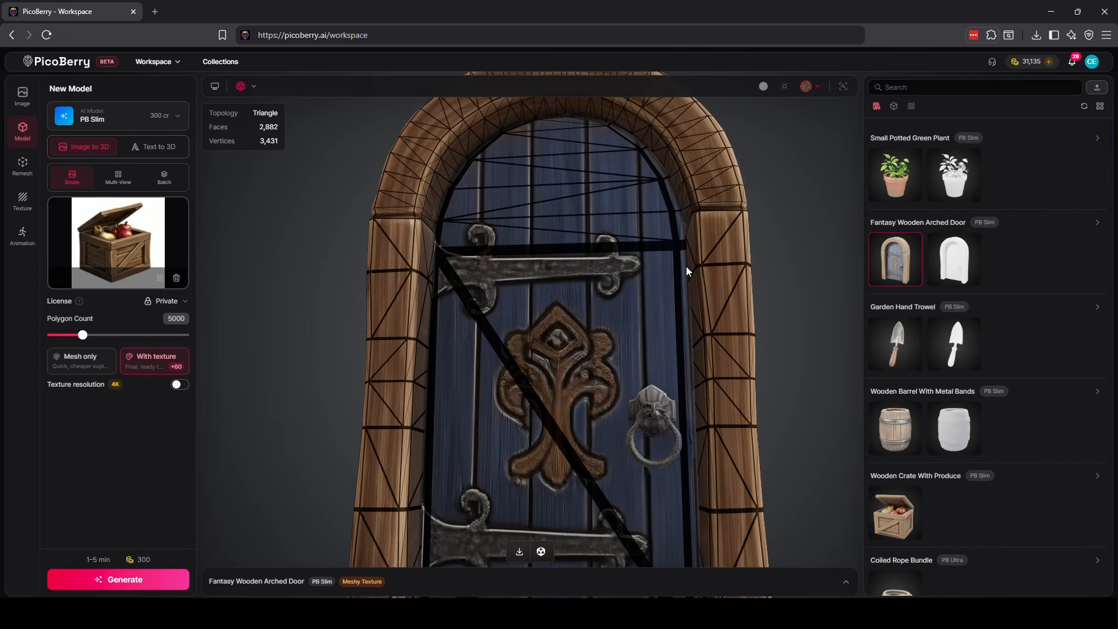
scroll(666, 399, down, 5)
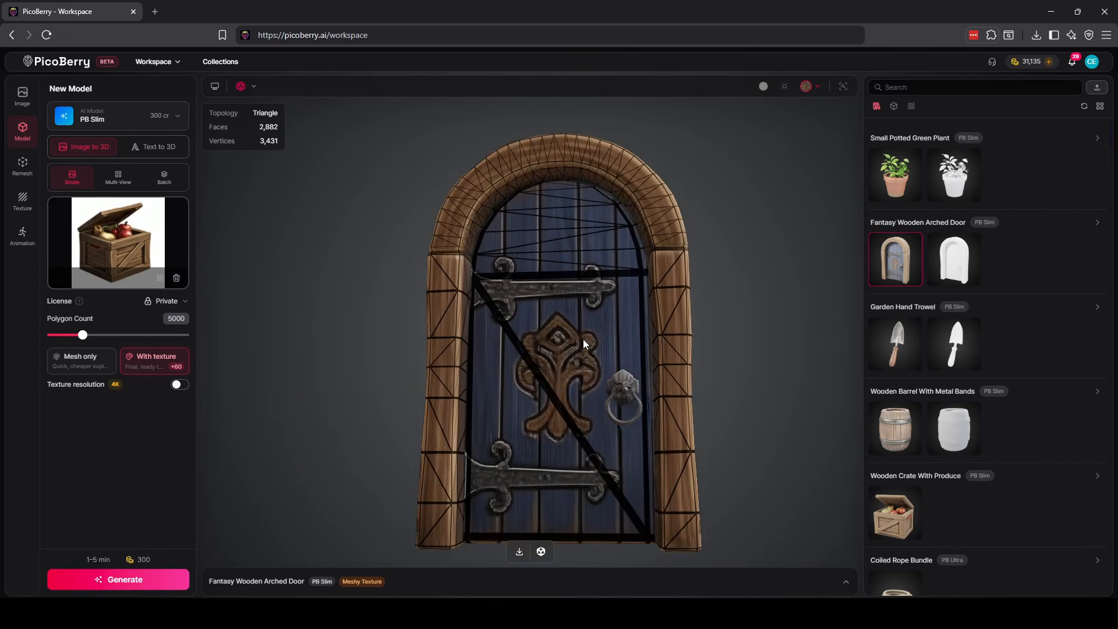
drag(592, 319, 516, 293)
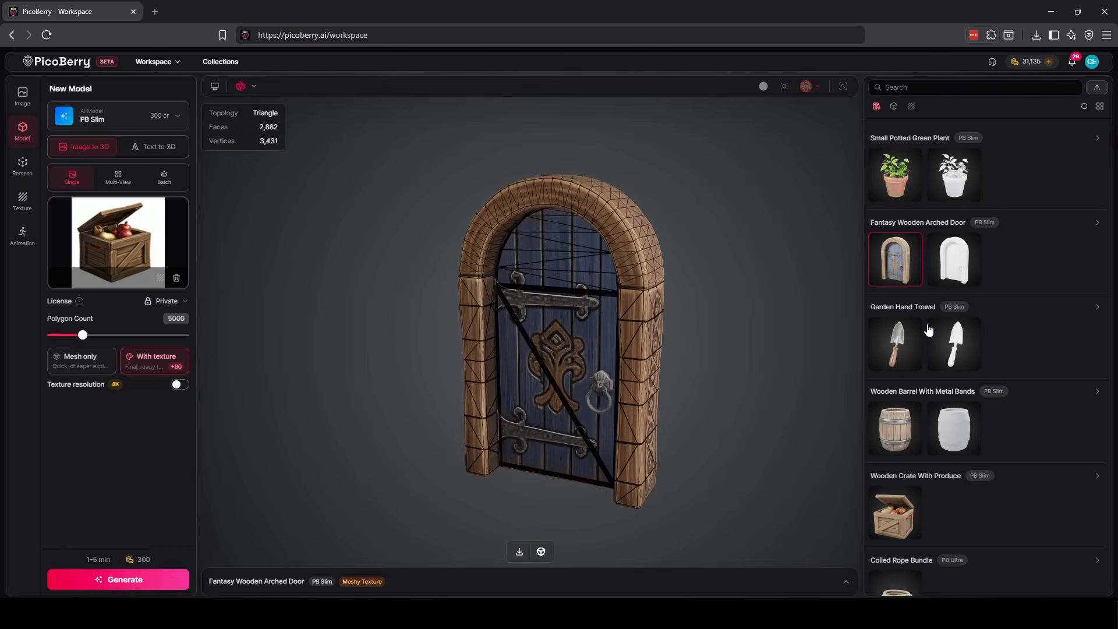
Inspect the textured Small Potted Green Plant model with and without wireframe, and look through the list of generated models.
click(902, 184)
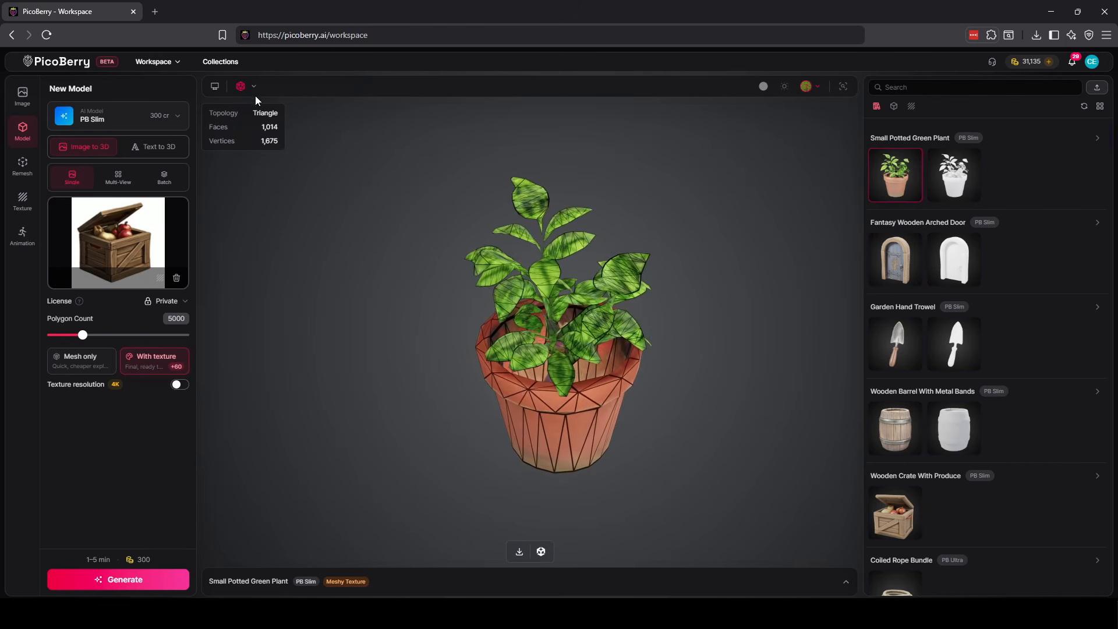
click(241, 86)
drag(438, 282, 592, 360)
scroll(546, 341, down, 3)
click(240, 86)
scroll(491, 324, up, 3)
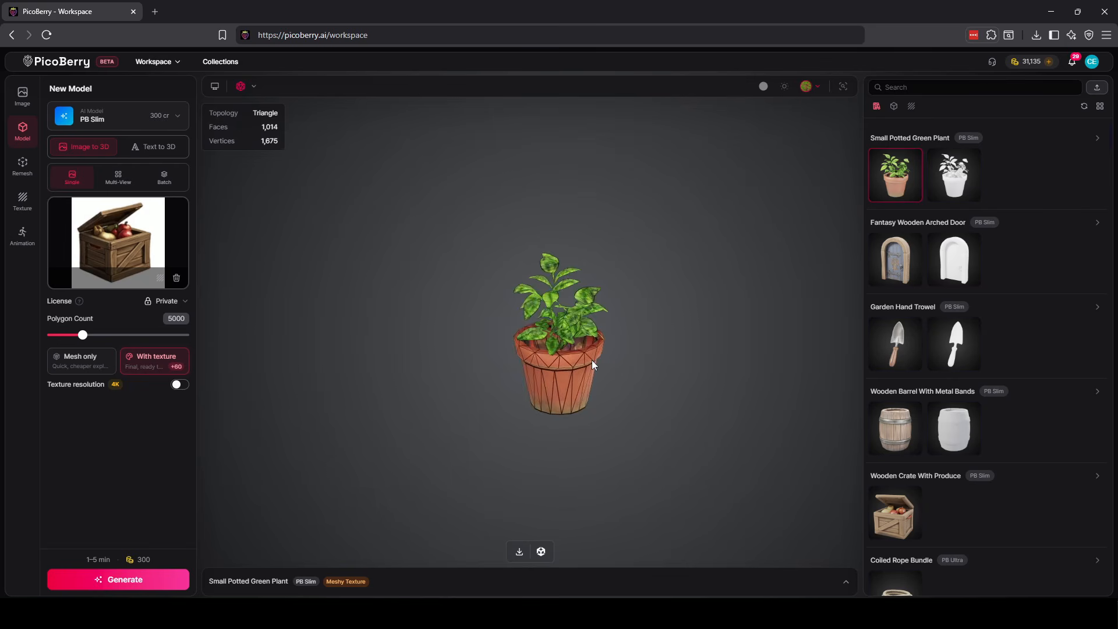
scroll(926, 390, down, 6)
scroll(924, 392, up, 5)
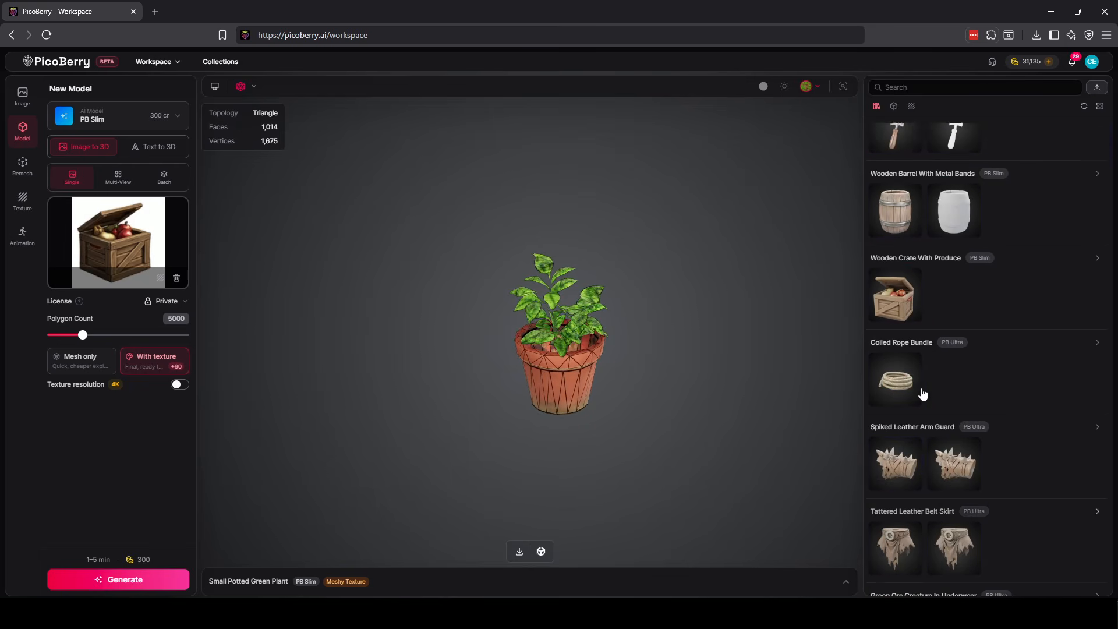
scroll(920, 393, up, 1)
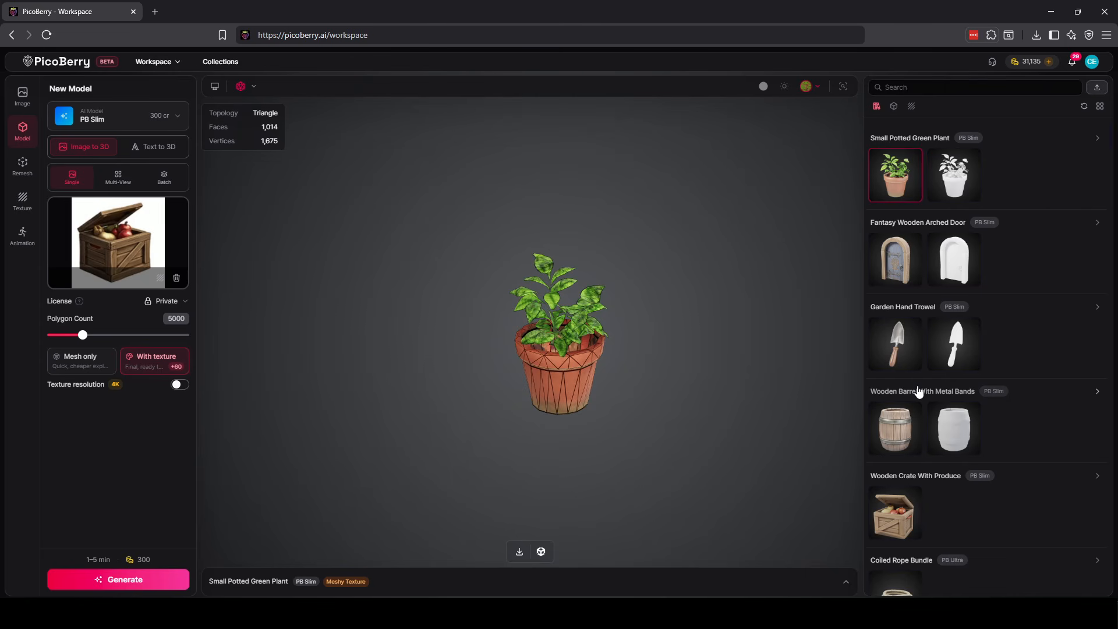
Return to the generated images and open the Whimsy Inn sheet of separated assets that includes the stone courtyard.
click(22, 94)
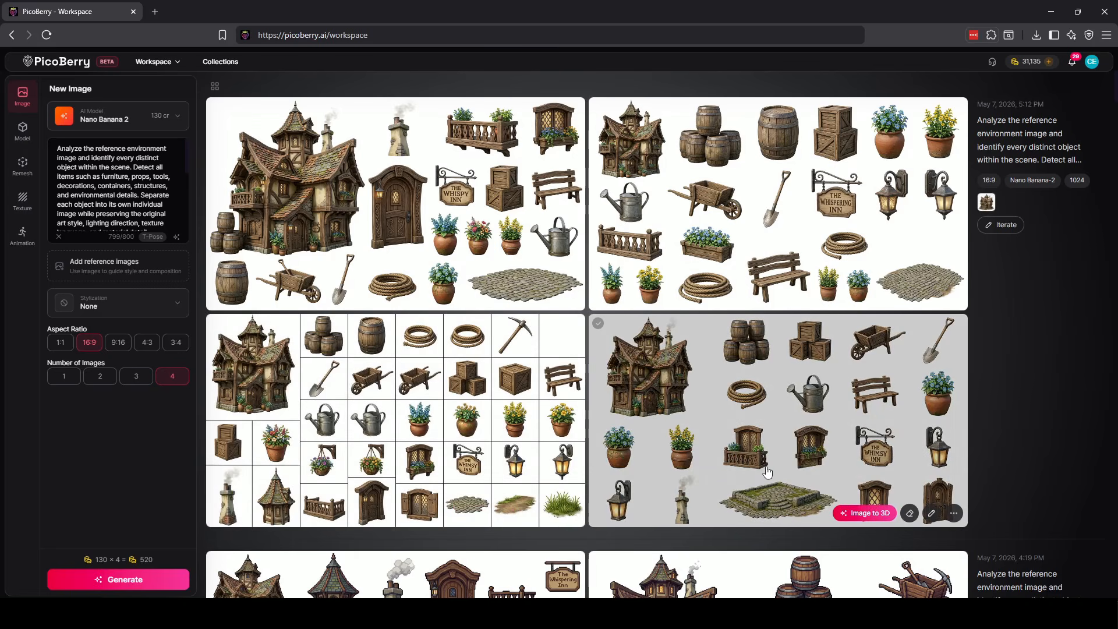
click(782, 428)
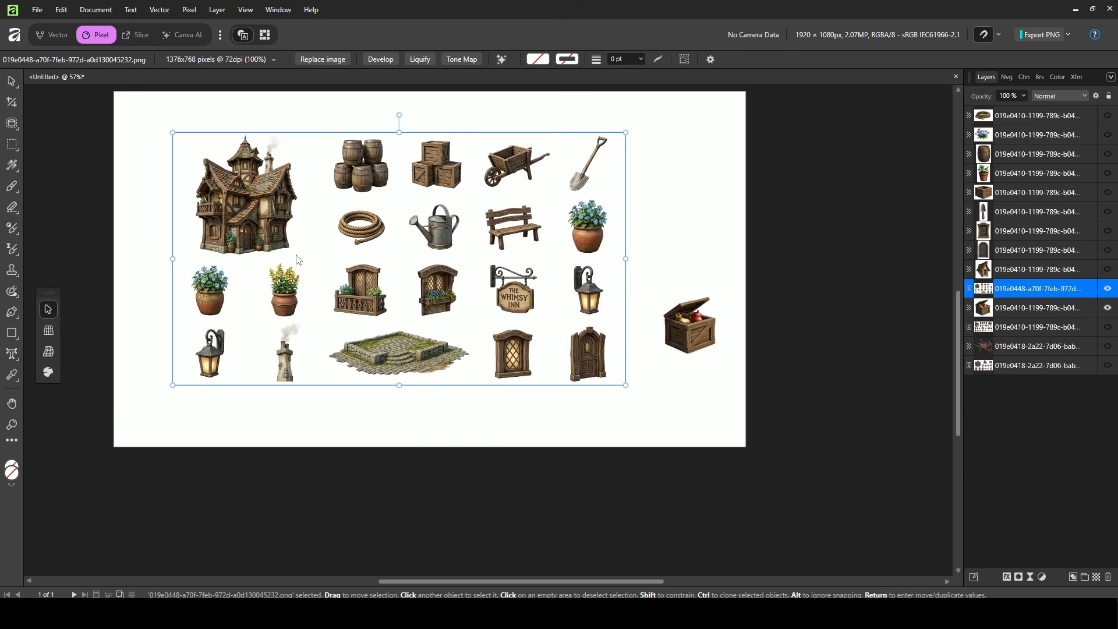
In Affinity, hide the layer of the open wooden crate with produce, keeping the Whimsy Inn asset sheet shown.
scroll(359, 278, up, 3)
scroll(359, 277, down, 1)
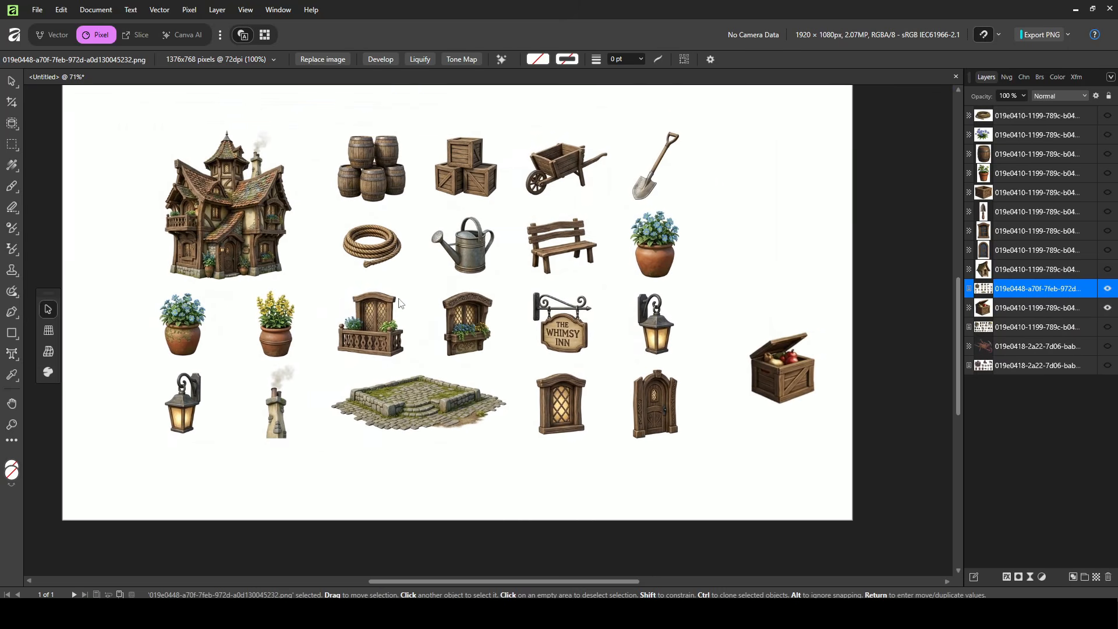
click(766, 361)
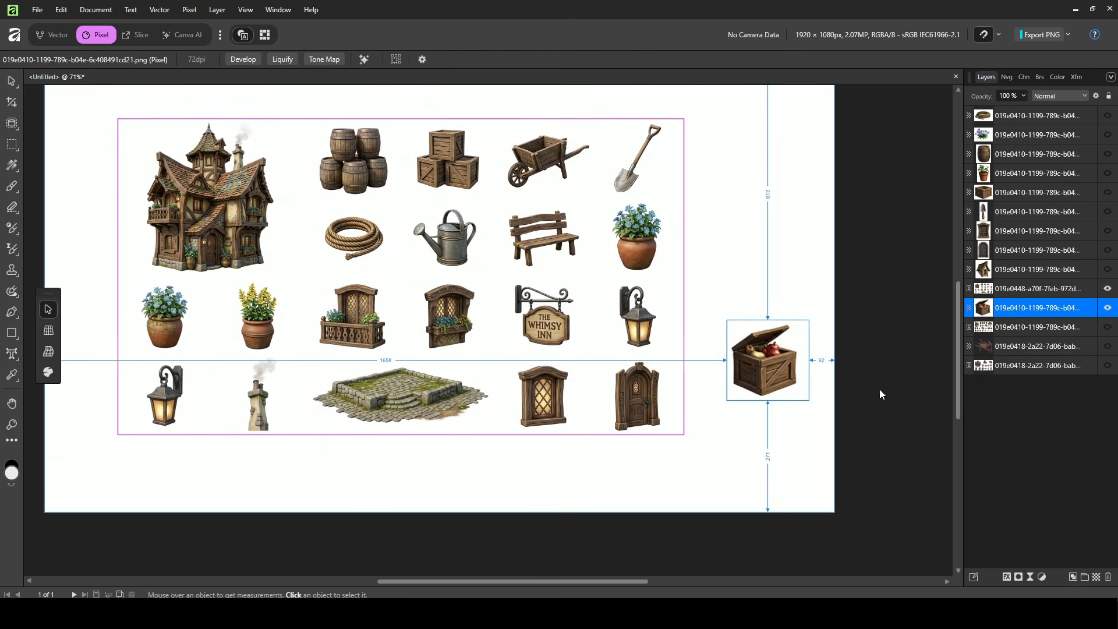
click(1108, 307)
click(1108, 288)
click(1108, 288)
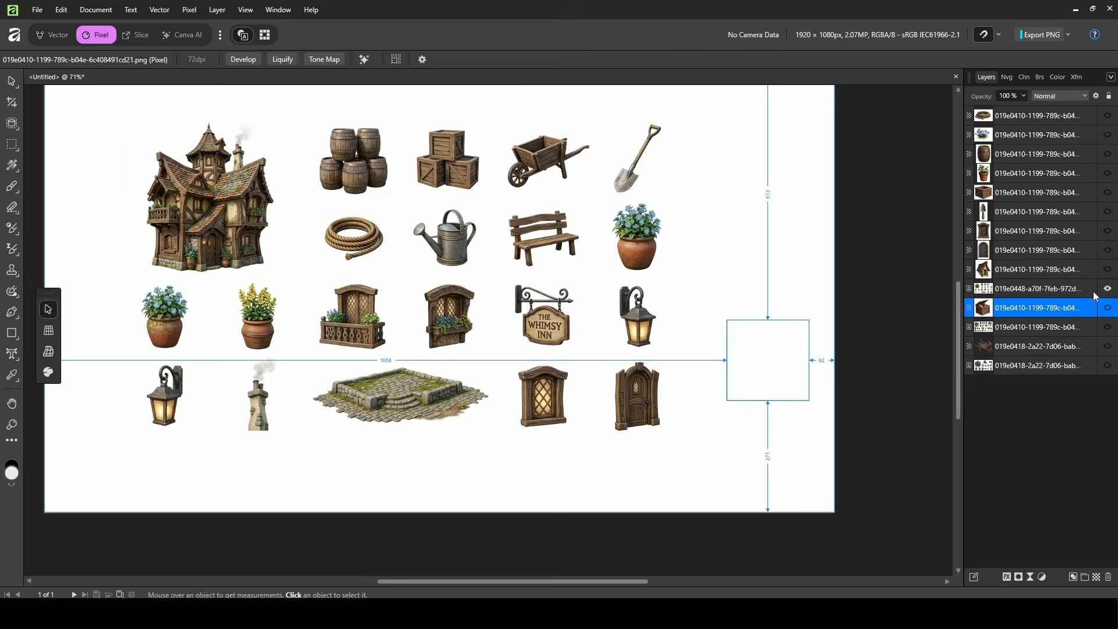
Move the Whimsy Inn asset sheet to the page's upper-left corner and enlarge it to about 141% to fill the page.
click(441, 272)
scroll(432, 269, down, 5)
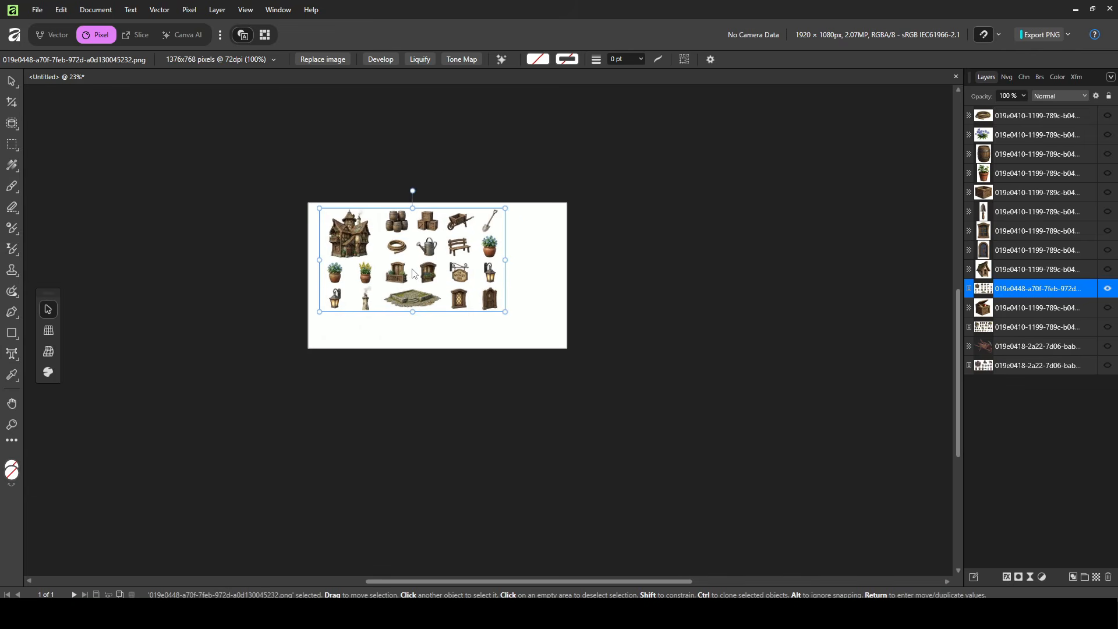
drag(413, 274, 403, 269)
drag(495, 307, 561, 352)
scroll(447, 299, up, 5)
scroll(447, 299, up, 3)
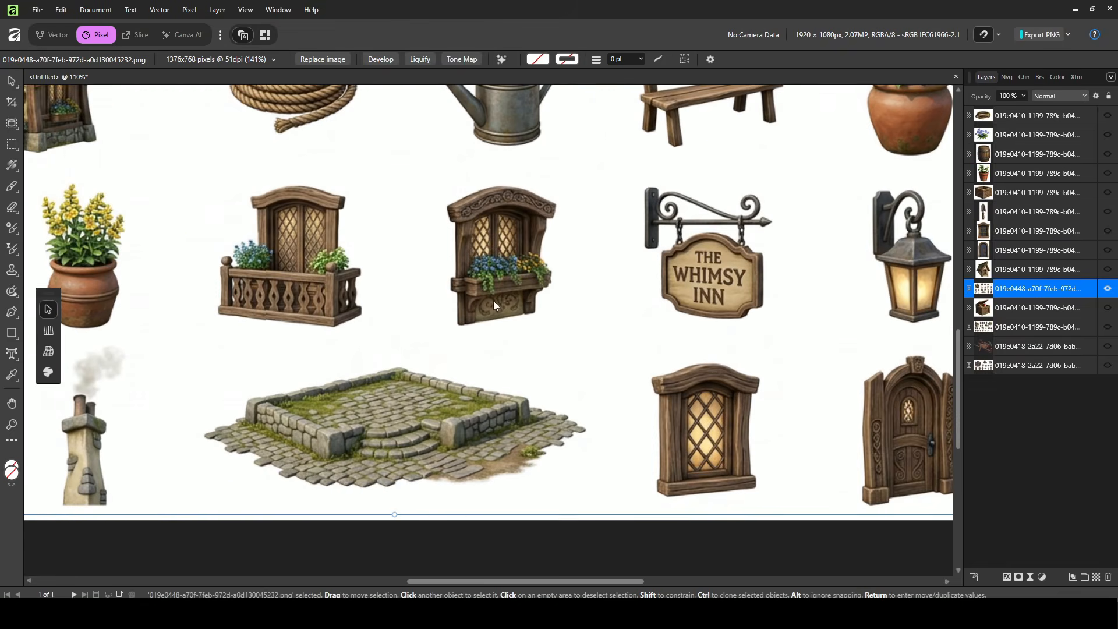
scroll(612, 332, down, 4)
scroll(595, 348, up, 3)
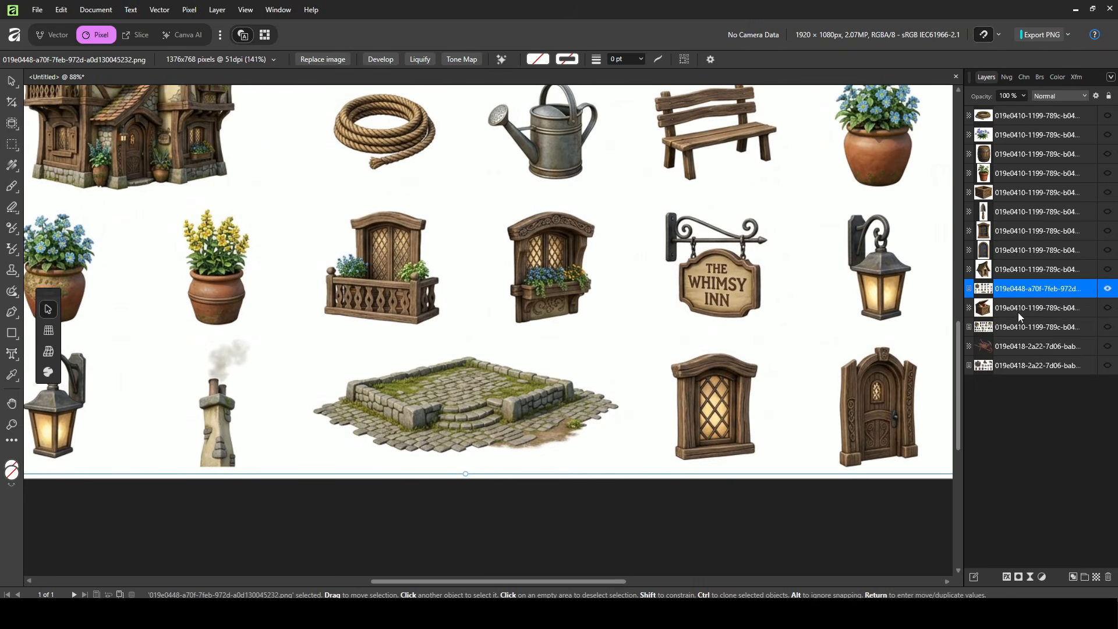
Copy the stone courtyard and the wooden bench from the asset sheet onto their own layers using rectangular marquee selections.
click(12, 145)
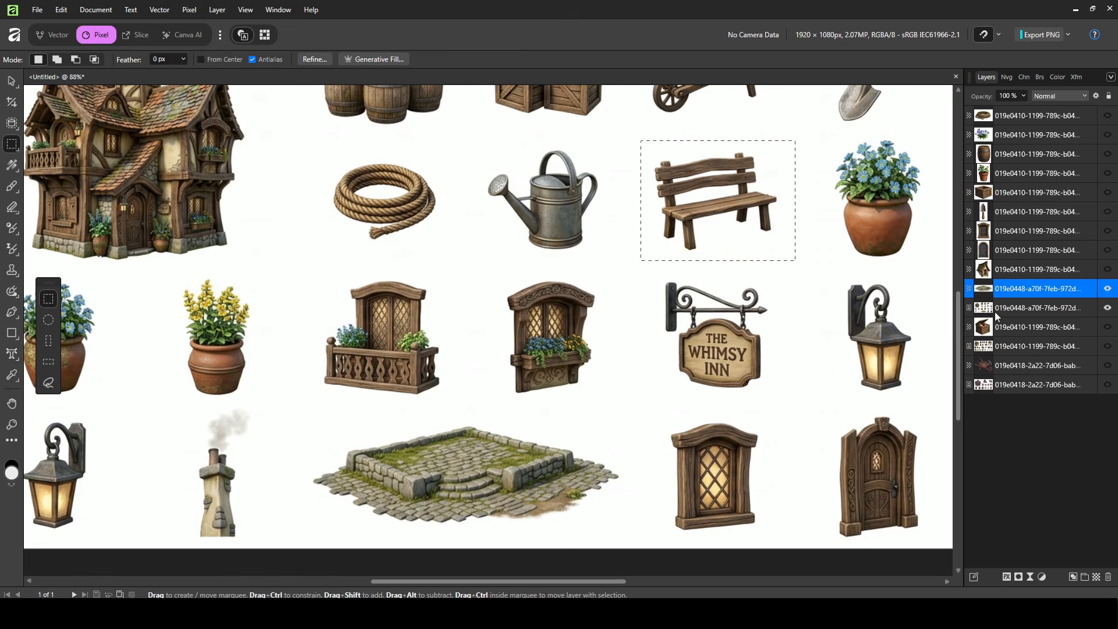
click(1022, 309)
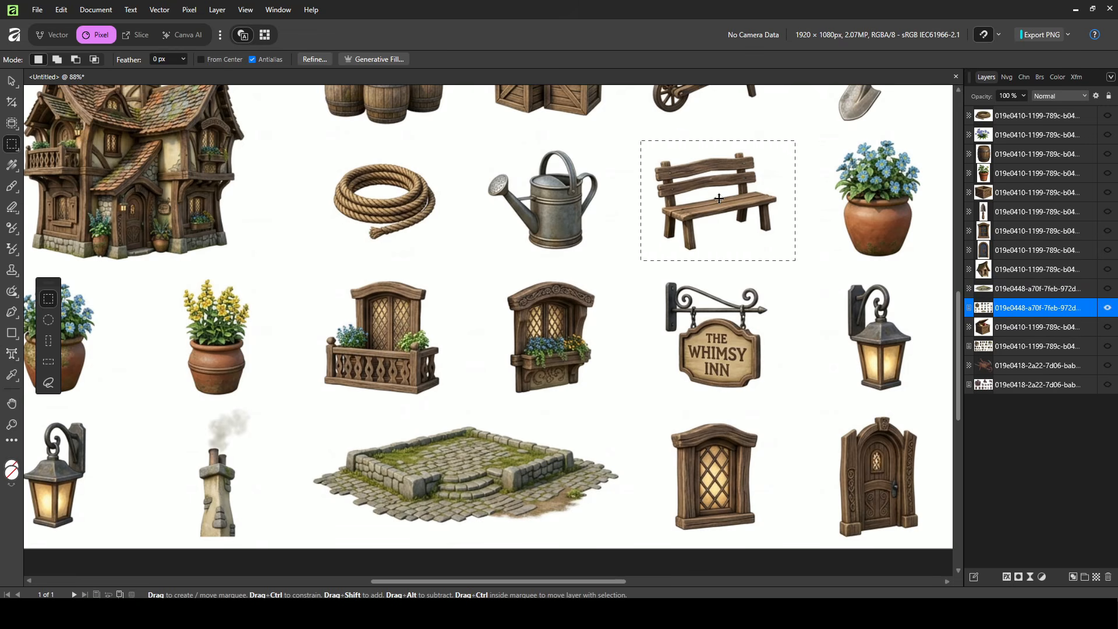
key(ctrl+j)
Select the hanging Whimsy Inn sign on the asset sheet with a rectangular marquee and duplicate it onto its own layer.
click(992, 325)
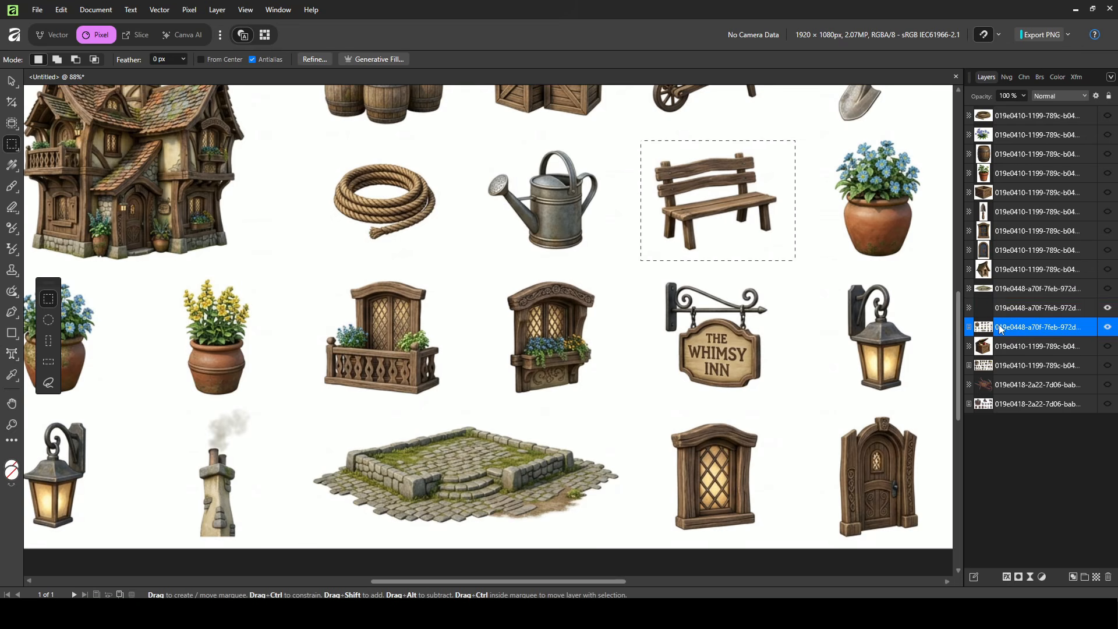
drag(651, 274, 781, 399)
key(ctrl+j)
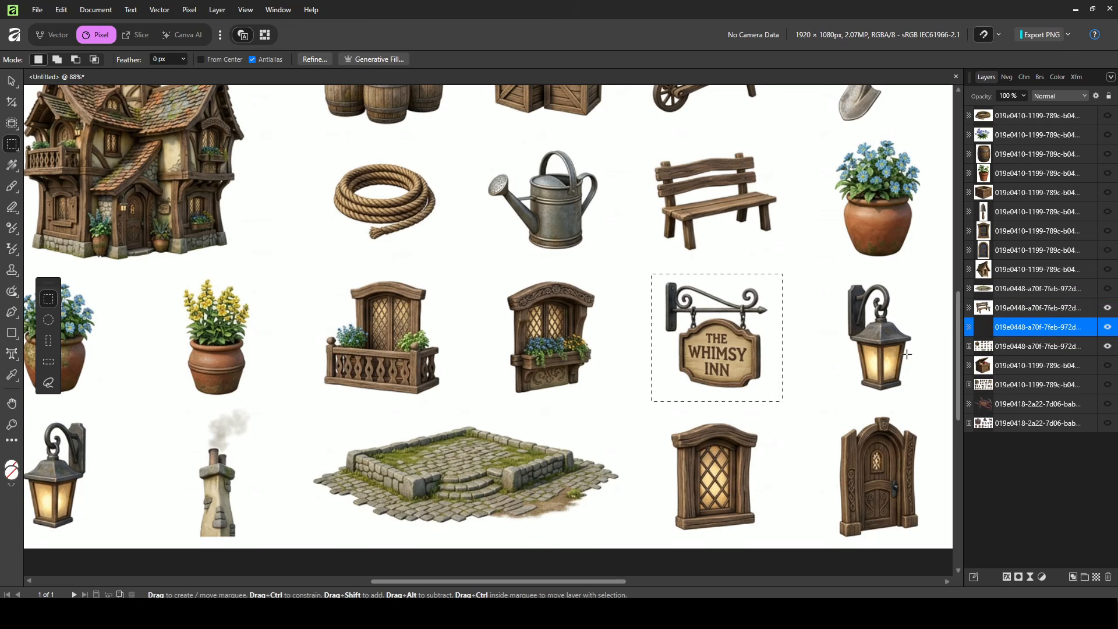
Select the wall lantern beside the inn sign on the asset sheet and duplicate it onto its own layer.
click(1003, 346)
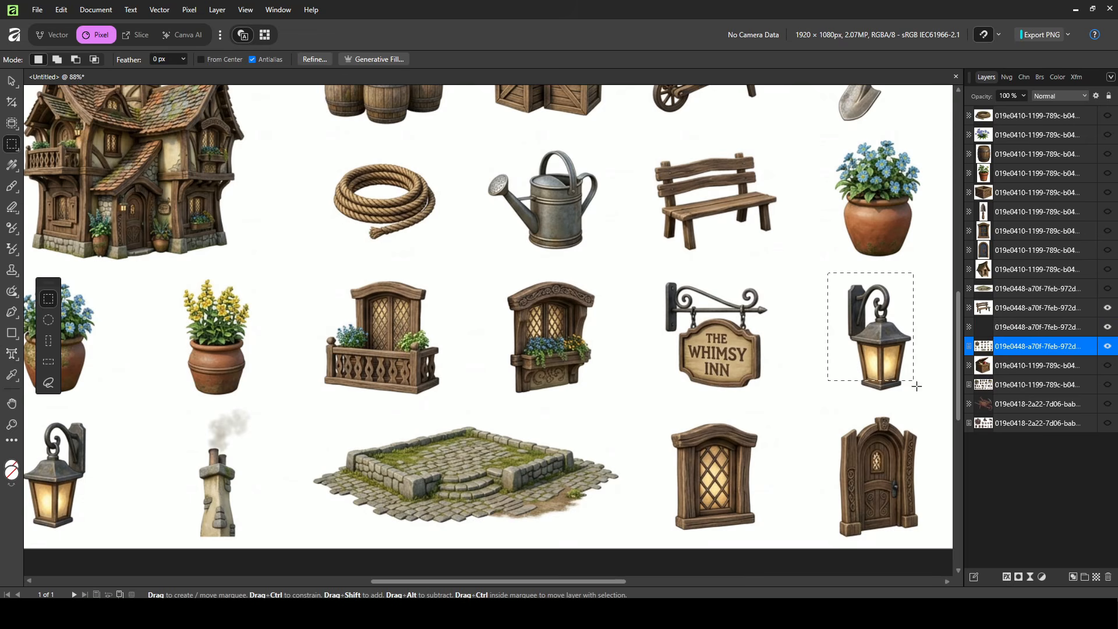
drag(917, 386, 919, 394)
key(ctrl+j)
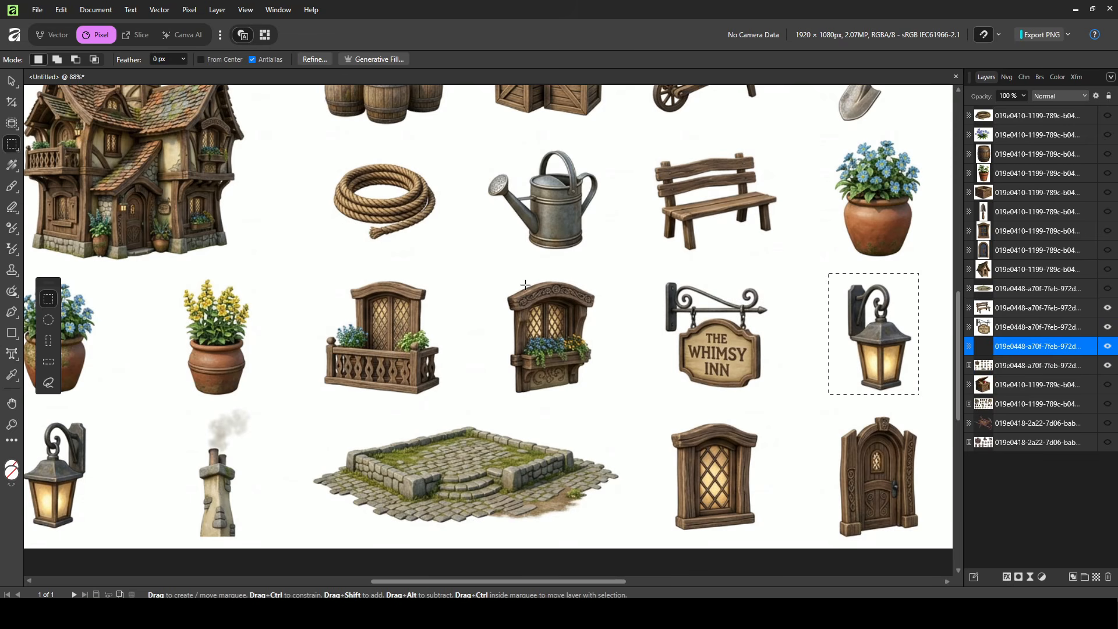
Select the potted yellow flowers on the asset sheet with a rectangular marquee and duplicate them onto their own layer.
scroll(482, 315, up, 3)
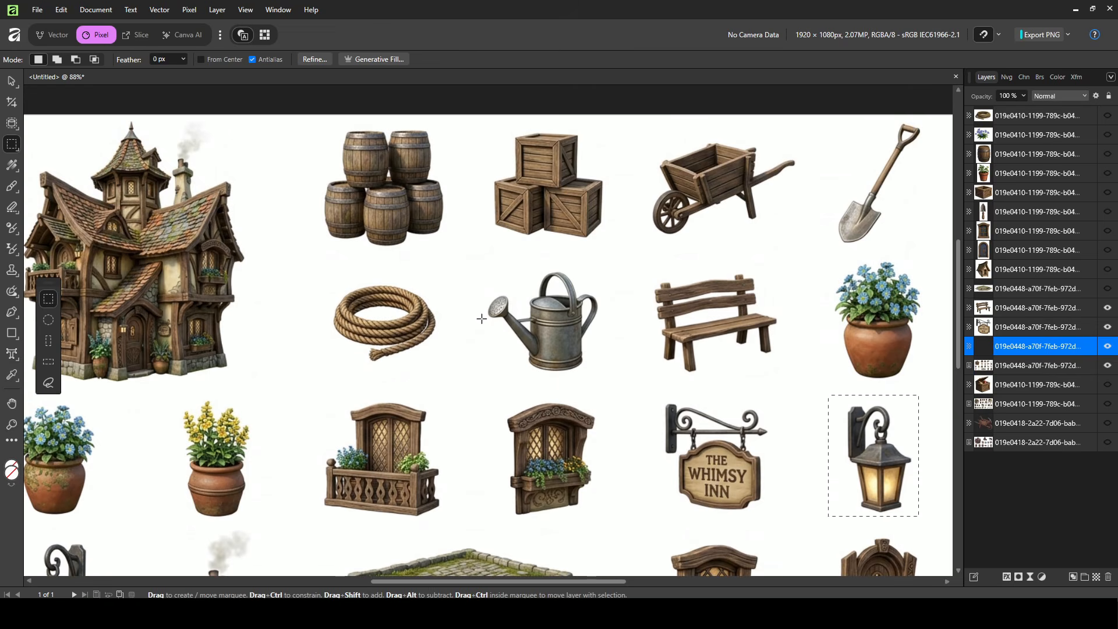
scroll(482, 319, down, 3)
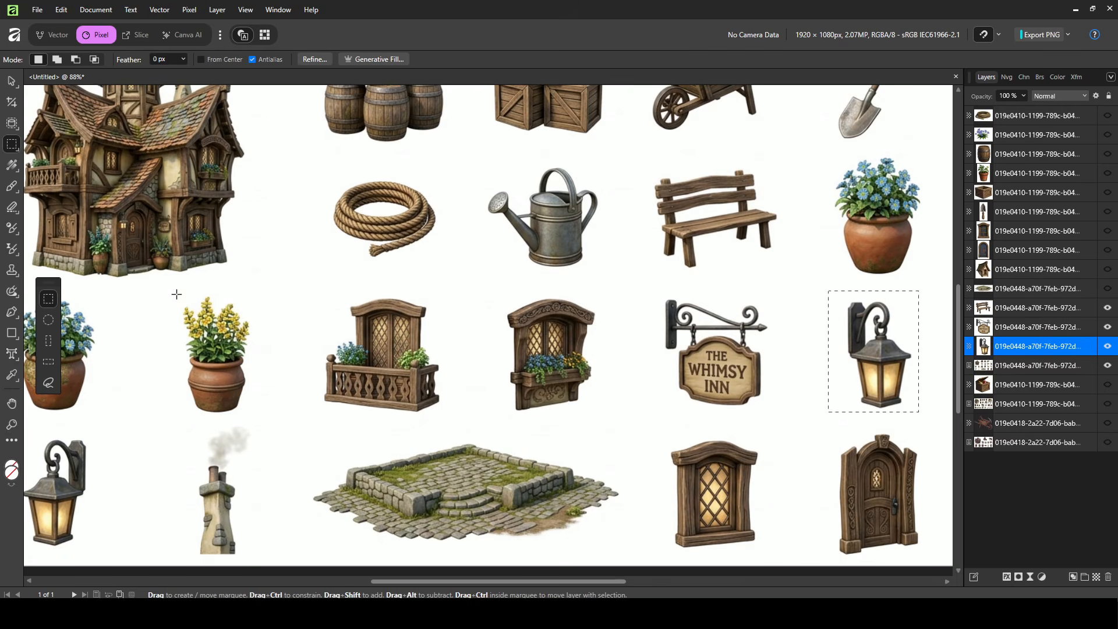
key(alt+bracketleft)
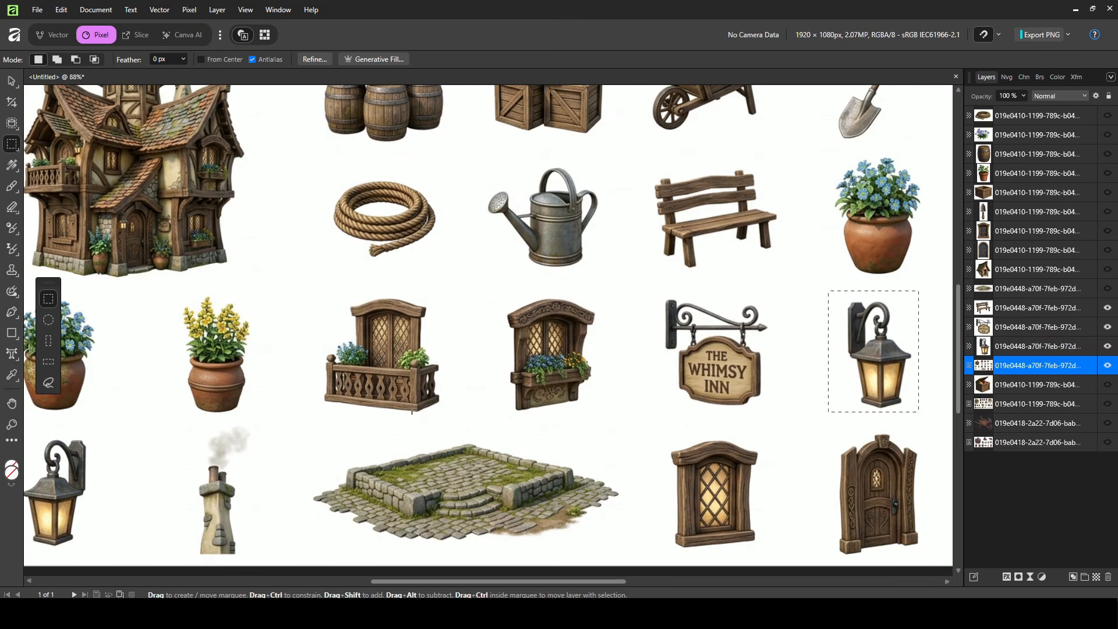
drag(174, 294, 181, 309)
key(ctrl+j)
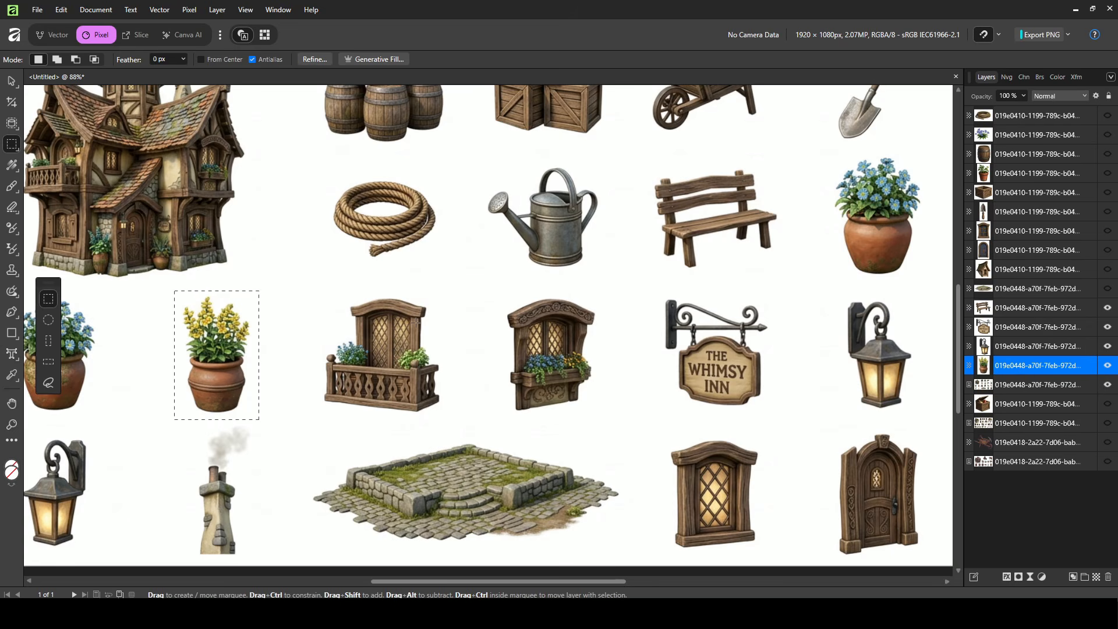
scroll(588, 383, up, 2)
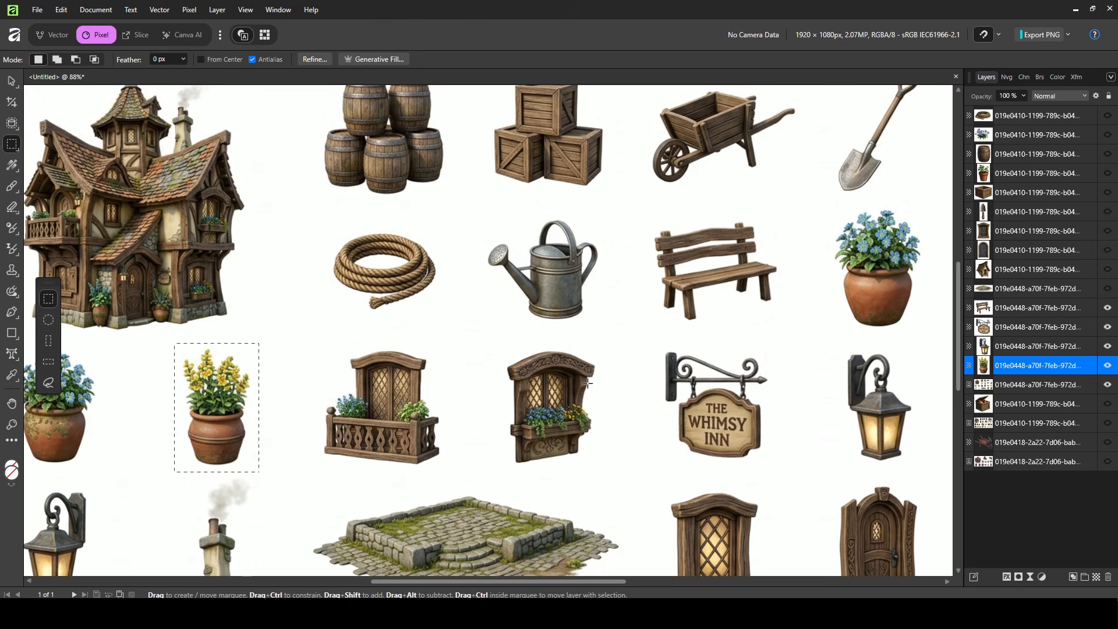
scroll(561, 309, up, 2)
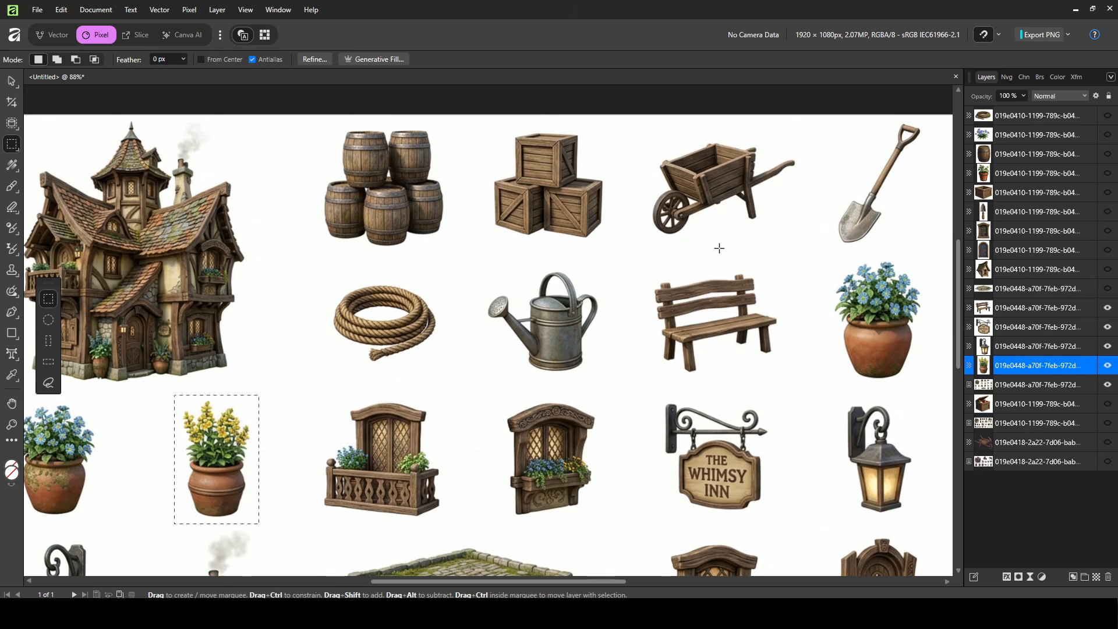
scroll(420, 367, down, 6)
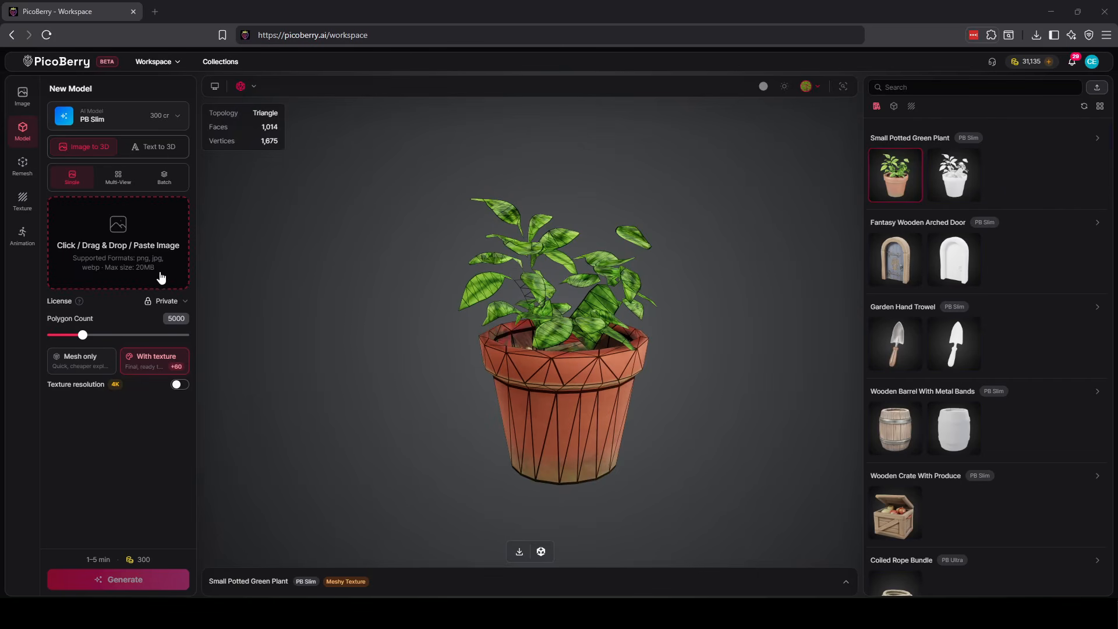
Switch to PicoBerry and upload the bench, Whimsy Inn sign, wall lantern and potted yellow flowers images from the Downloads folder.
click(122, 248)
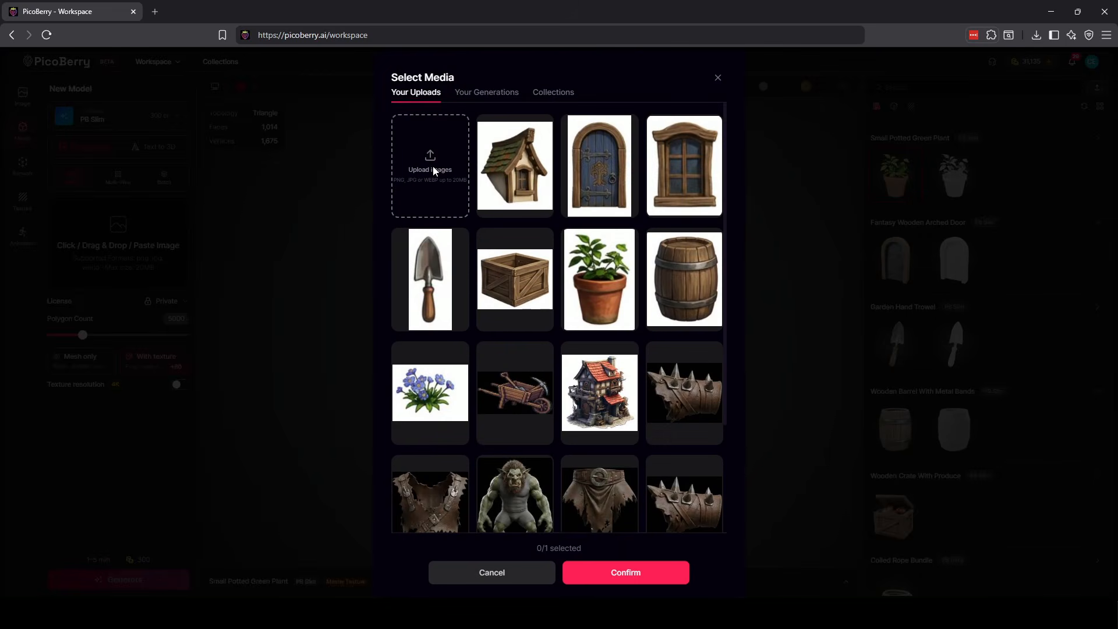
click(434, 170)
click(97, 129)
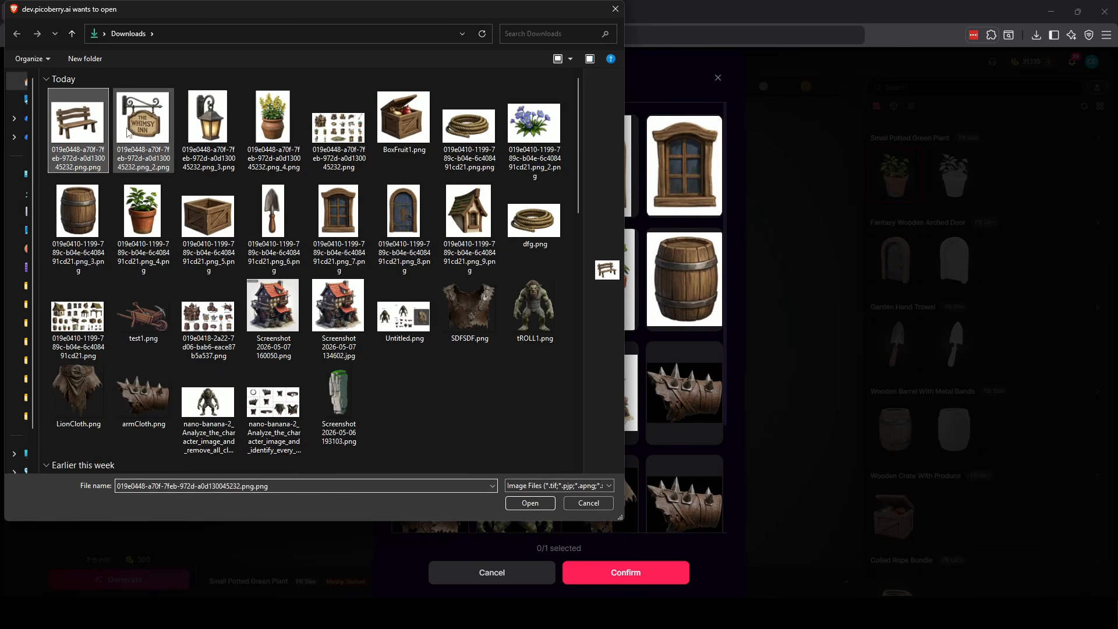
ctrl+click(128, 132)
ctrl+click(208, 130)
ctrl+click(273, 129)
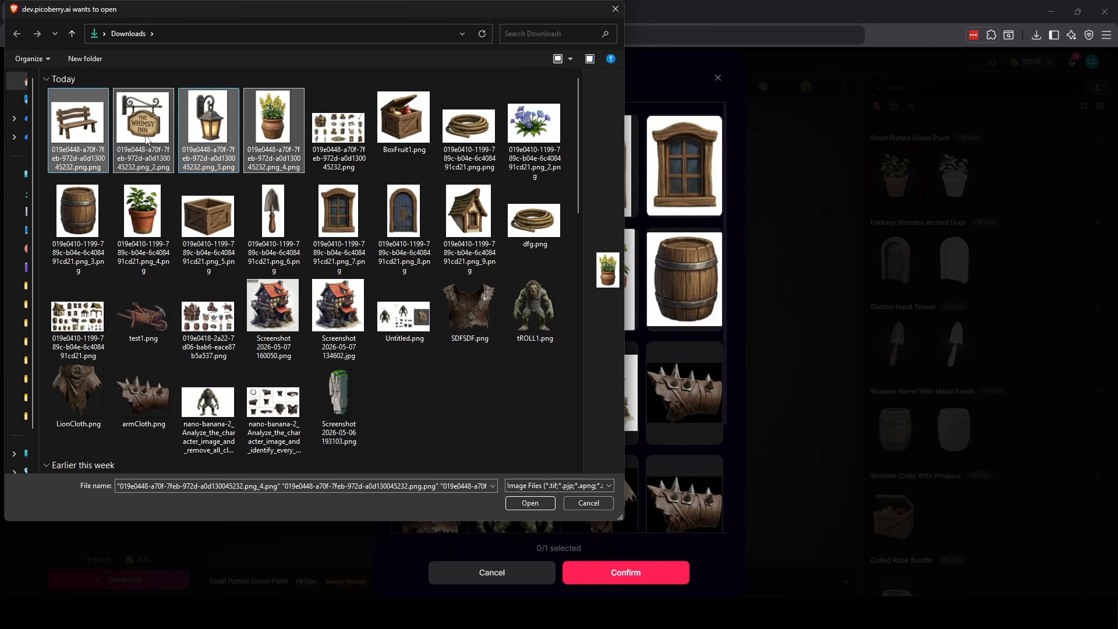
click(540, 505)
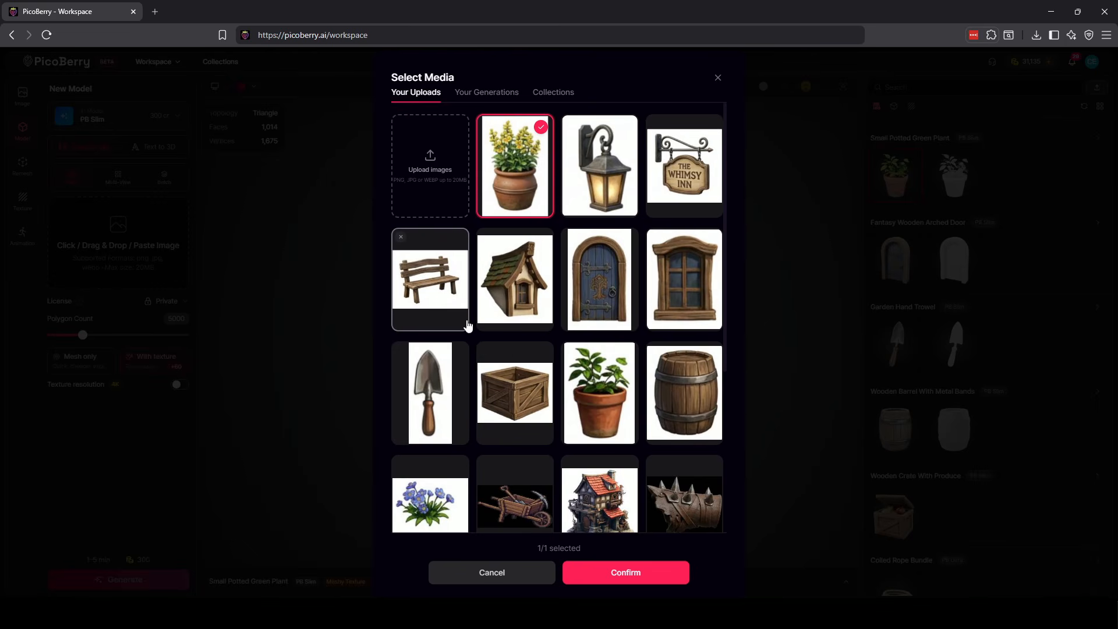
Generate a mesh-only model from the Whimsy Inn sign image with a polygon count of 2500.
click(693, 184)
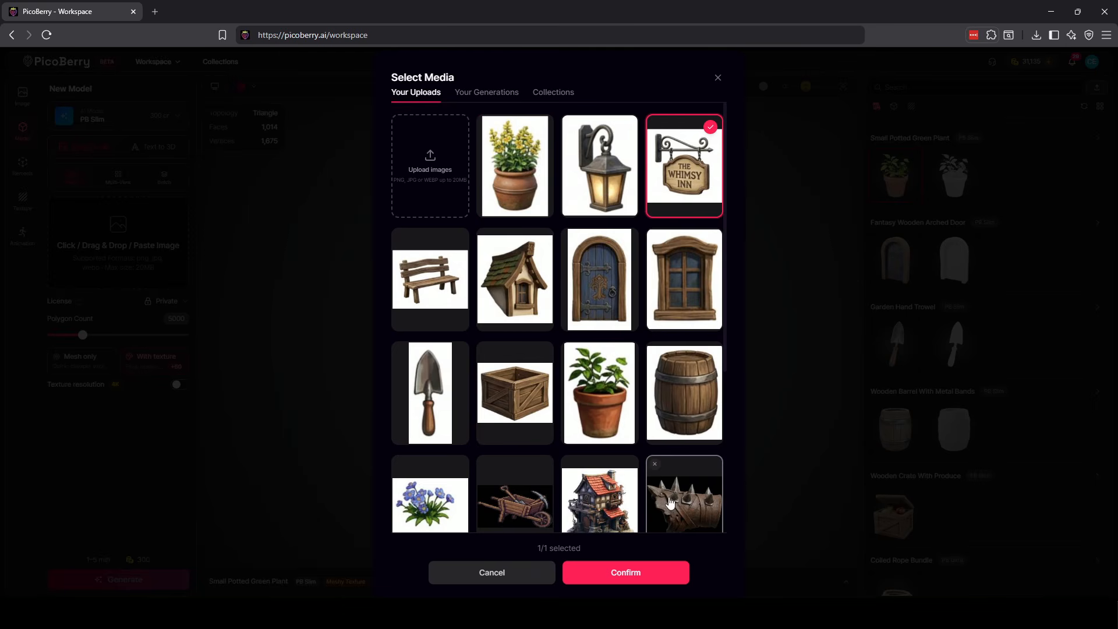
click(627, 572)
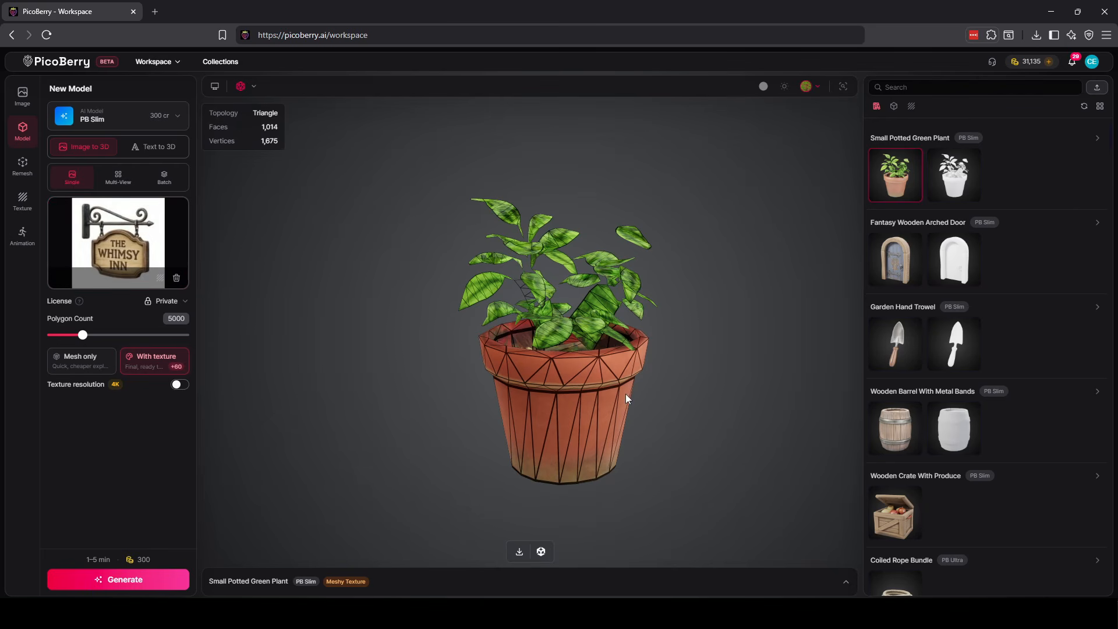
drag(82, 335, 64, 344)
click(173, 319)
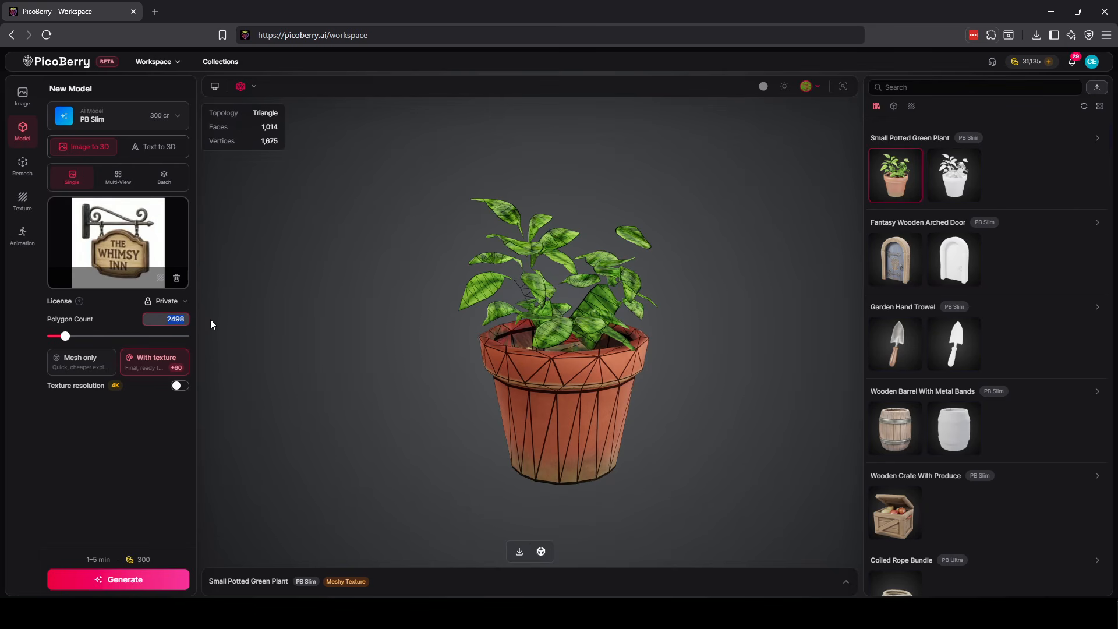
text(2500)
click(70, 361)
click(151, 582)
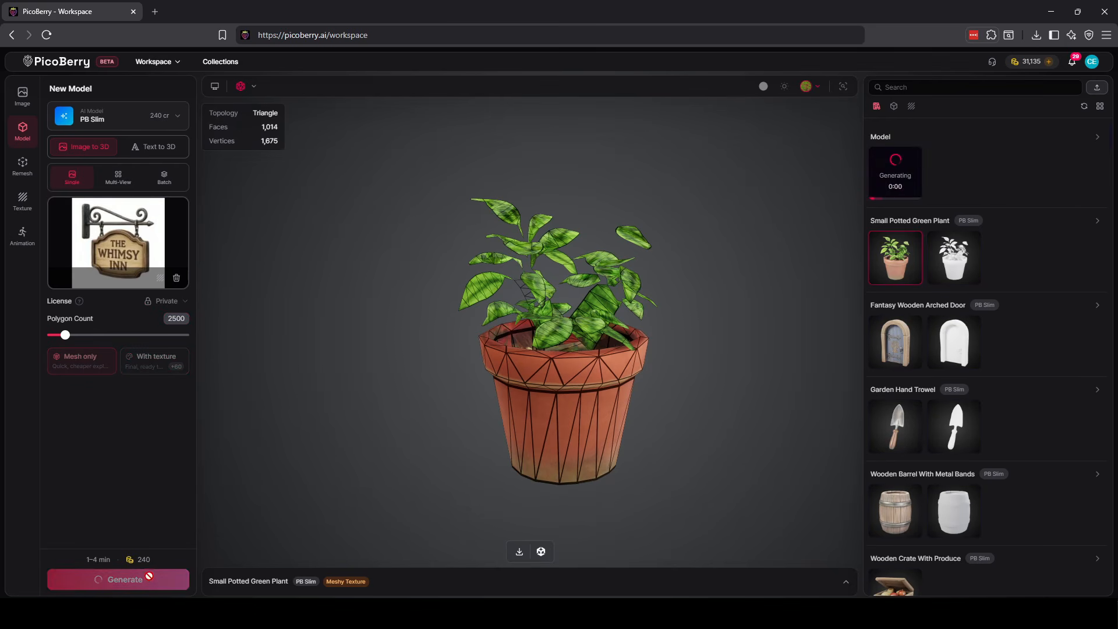
Replace the source image with the stone courtyard image, uploading it from the Downloads folder.
click(177, 280)
click(116, 243)
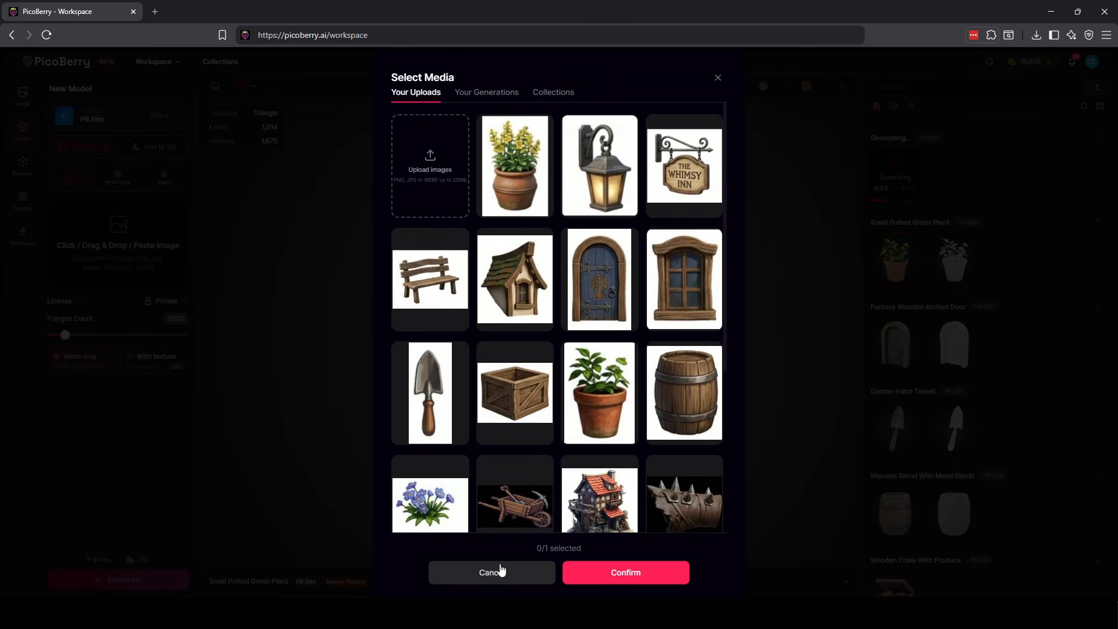
click(524, 577)
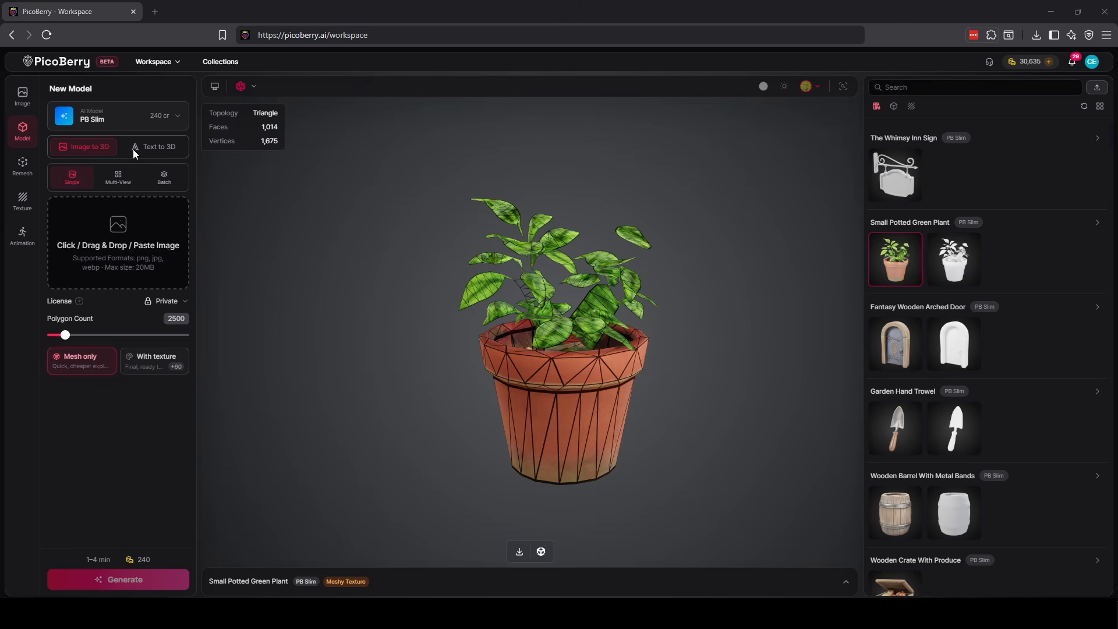
click(127, 236)
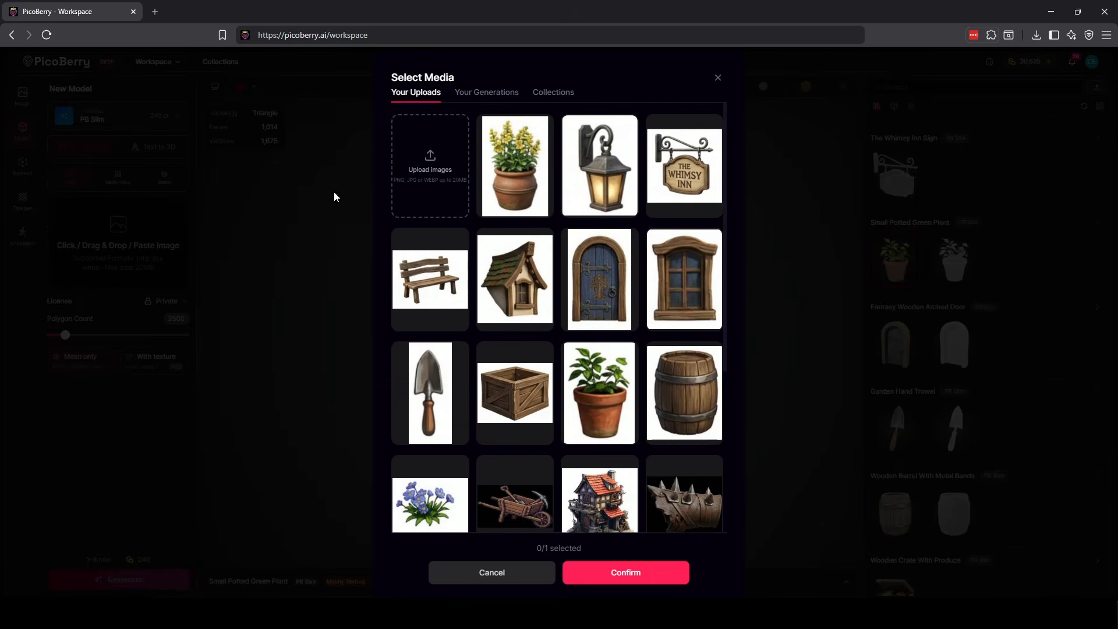
click(428, 162)
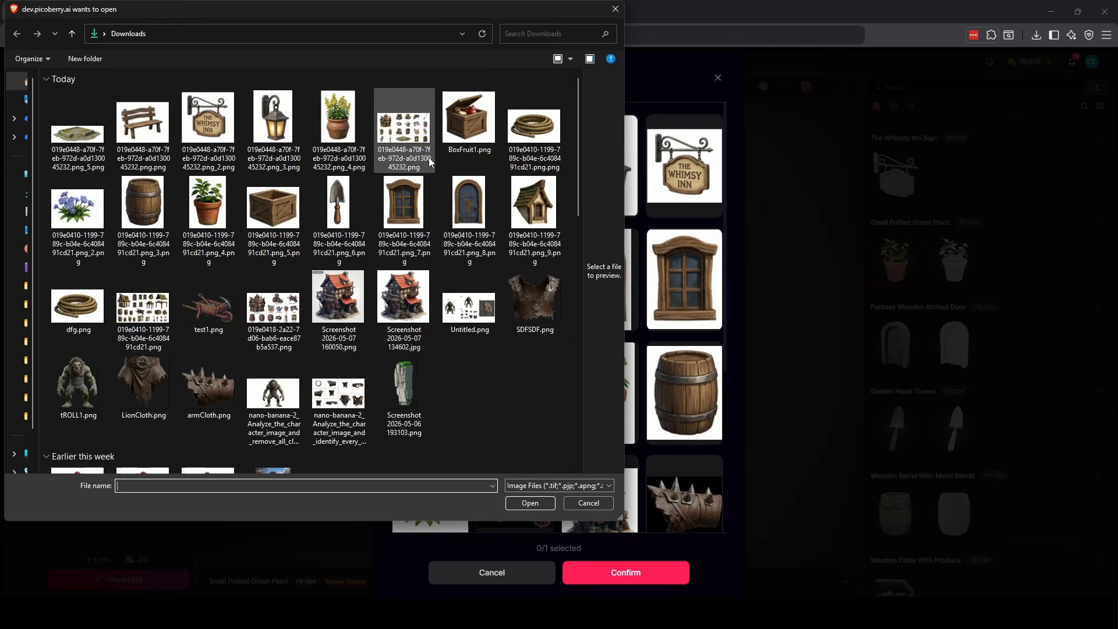
click(89, 146)
click(530, 503)
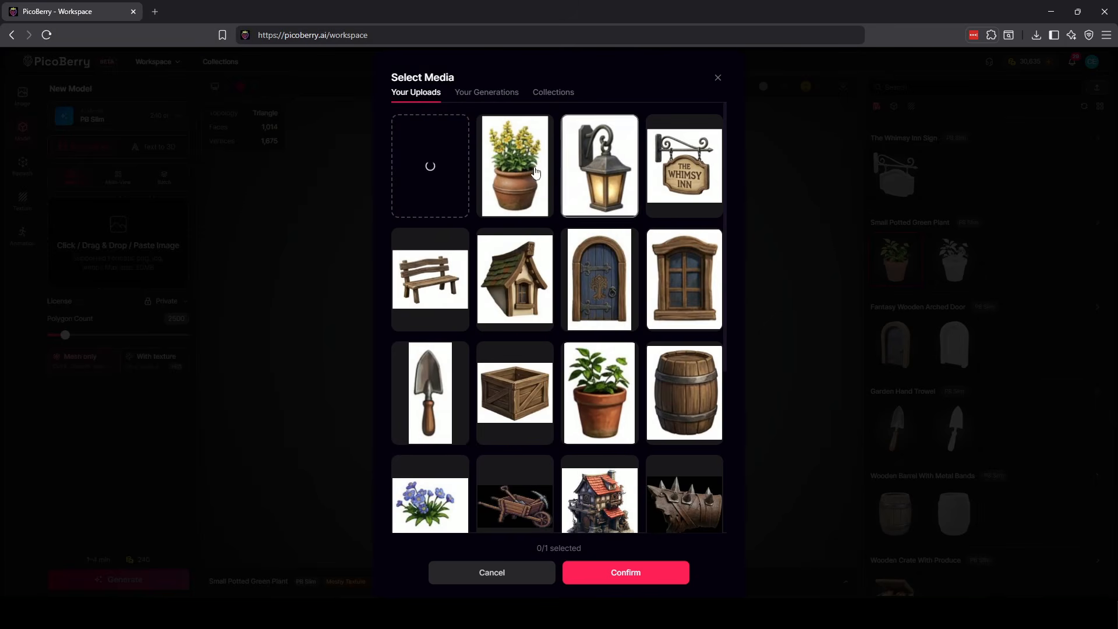
click(639, 574)
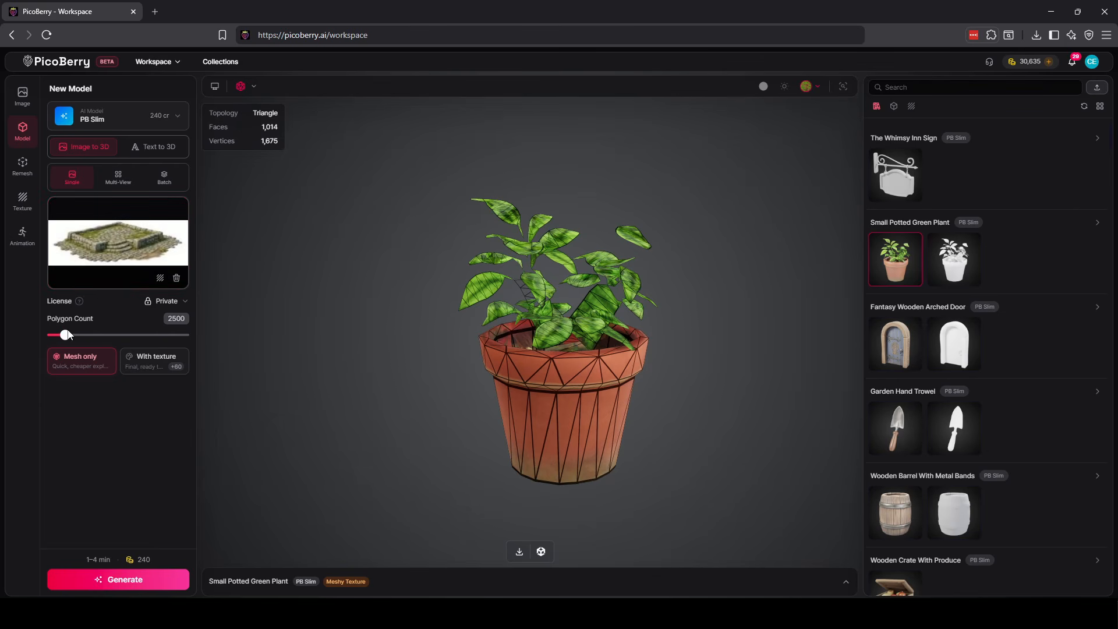
Set the polygon count to 8412 and generate the stone courtyard mesh.
drag(68, 334, 80, 334)
mouse_move(109, 340)
mouse_down()
mouse_move(95, 337)
mouse_move(108, 341)
mouse_up()
click(148, 581)
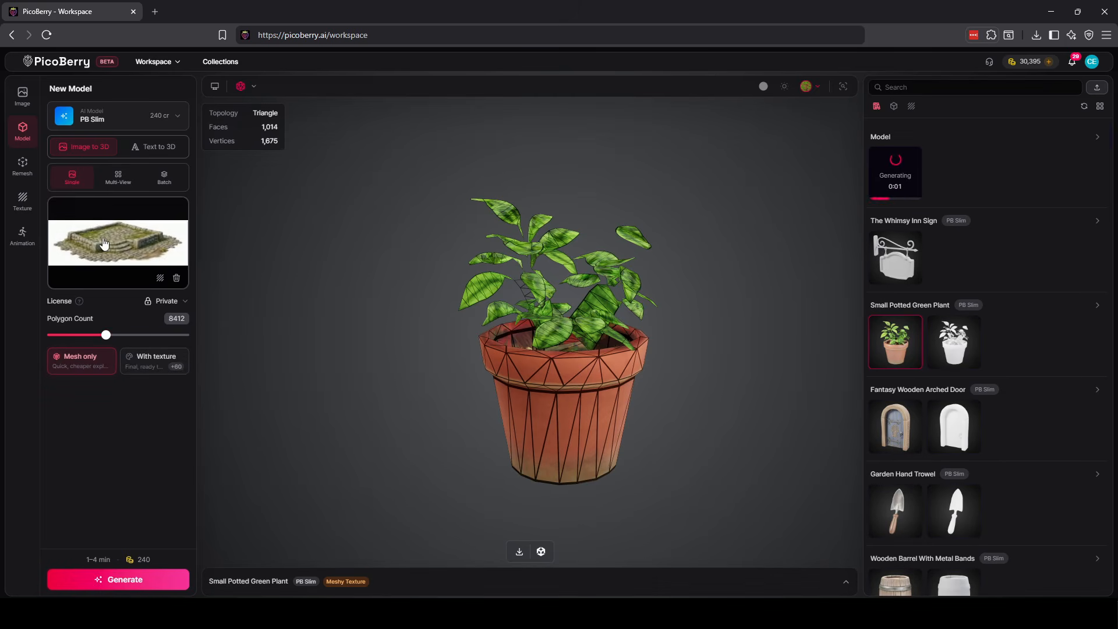
Replace the source image with the potted yellow flowers and generate their mesh with a polygon count of 4016.
click(178, 282)
click(130, 237)
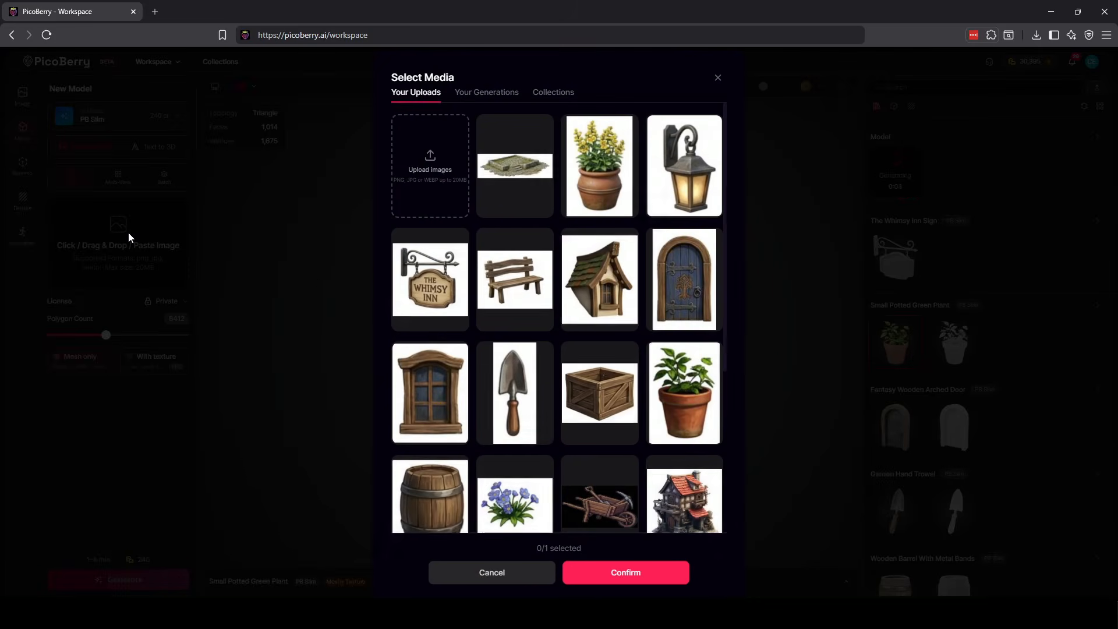
click(604, 185)
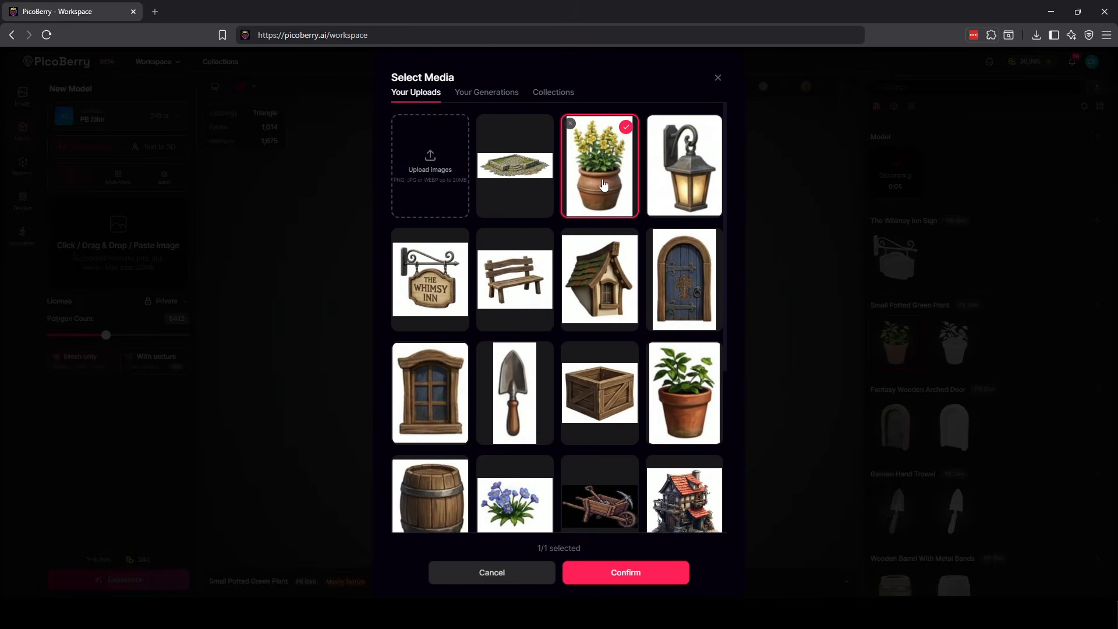
click(659, 573)
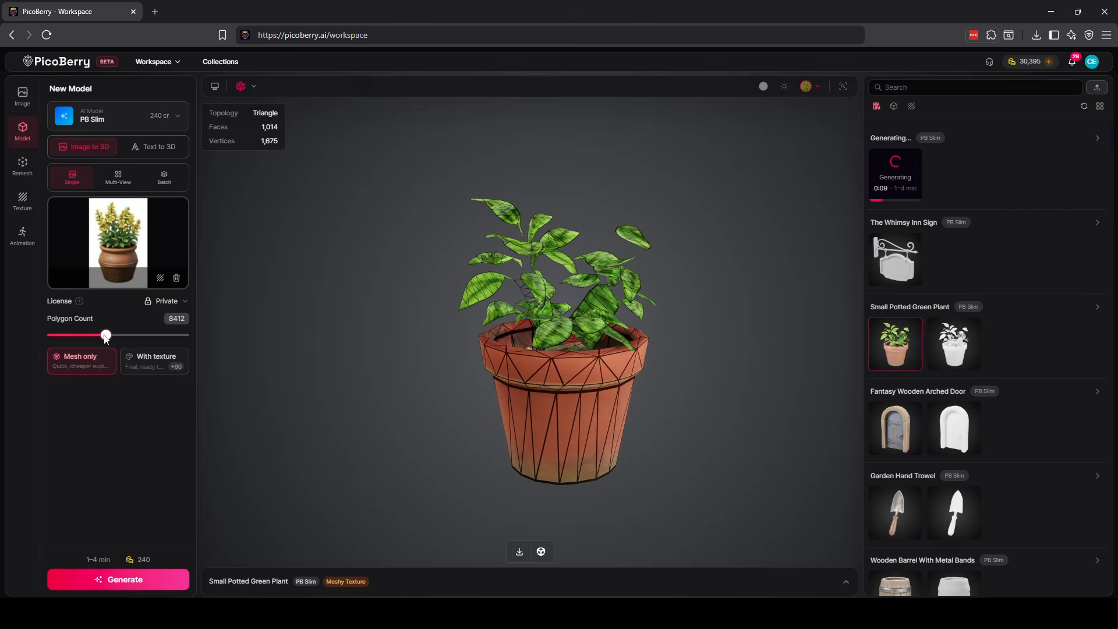
drag(106, 337, 76, 336)
click(147, 582)
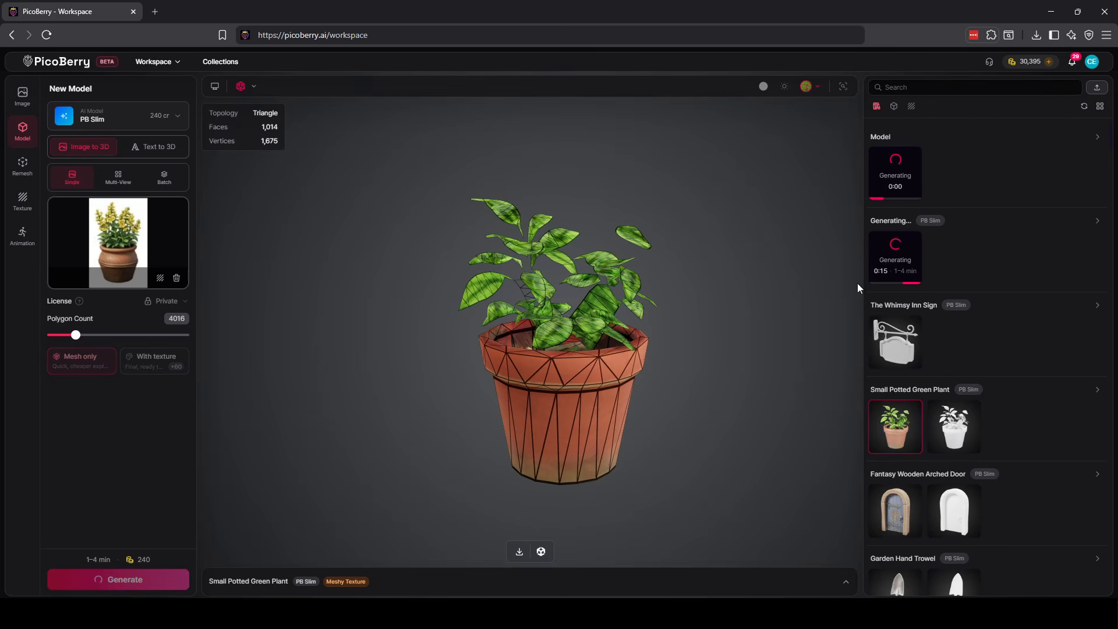
Swap the source image for the wooden bench and generate its mesh with a polygon count of 1139.
click(177, 279)
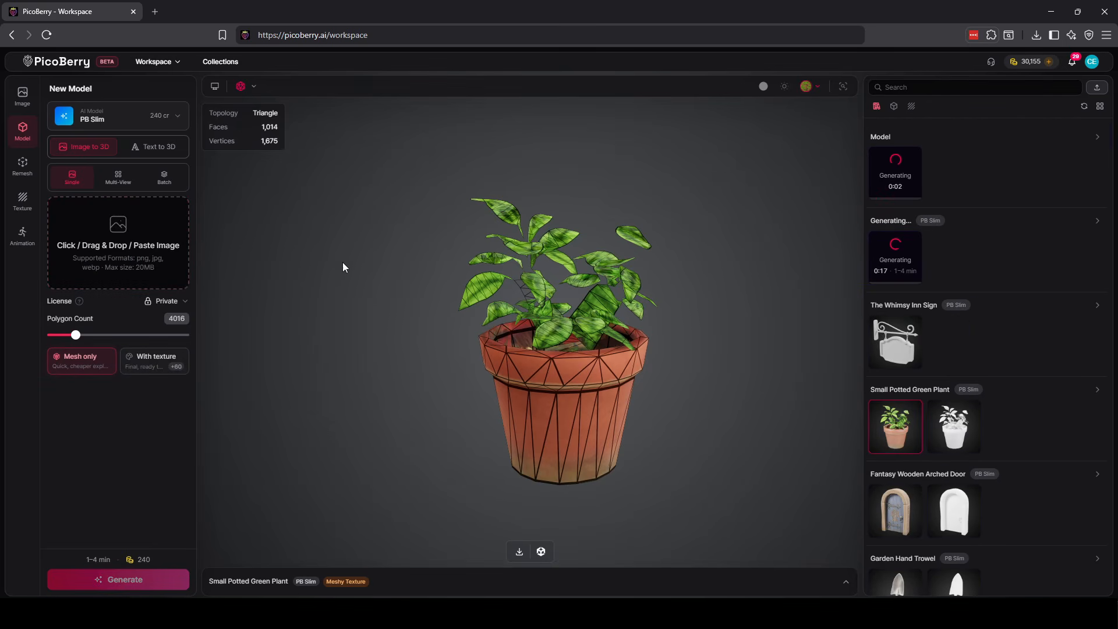
click(123, 240)
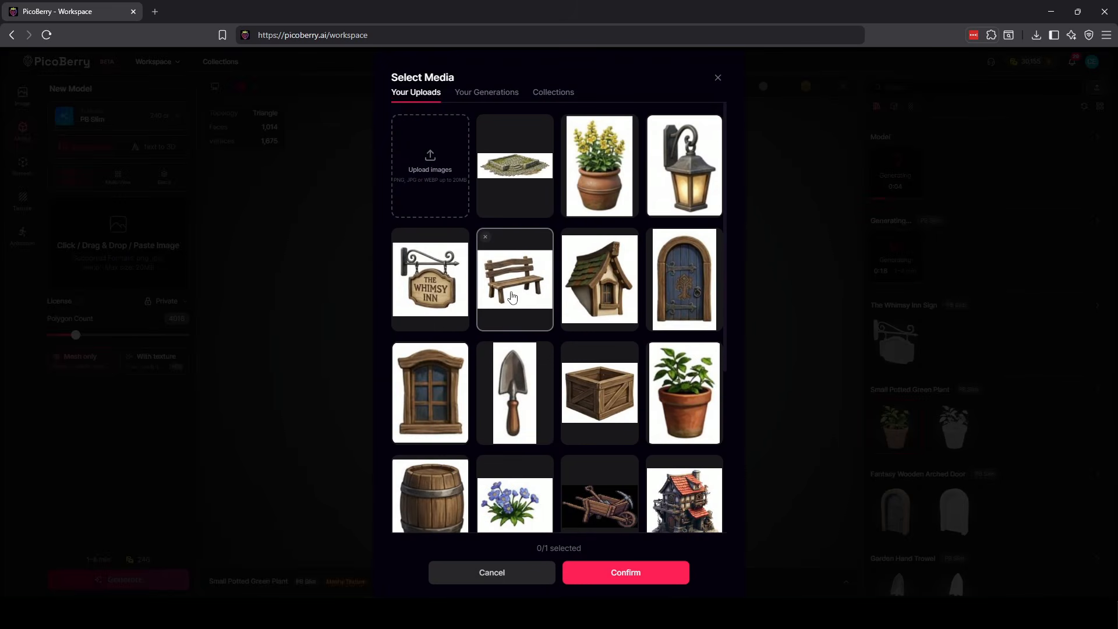
click(611, 573)
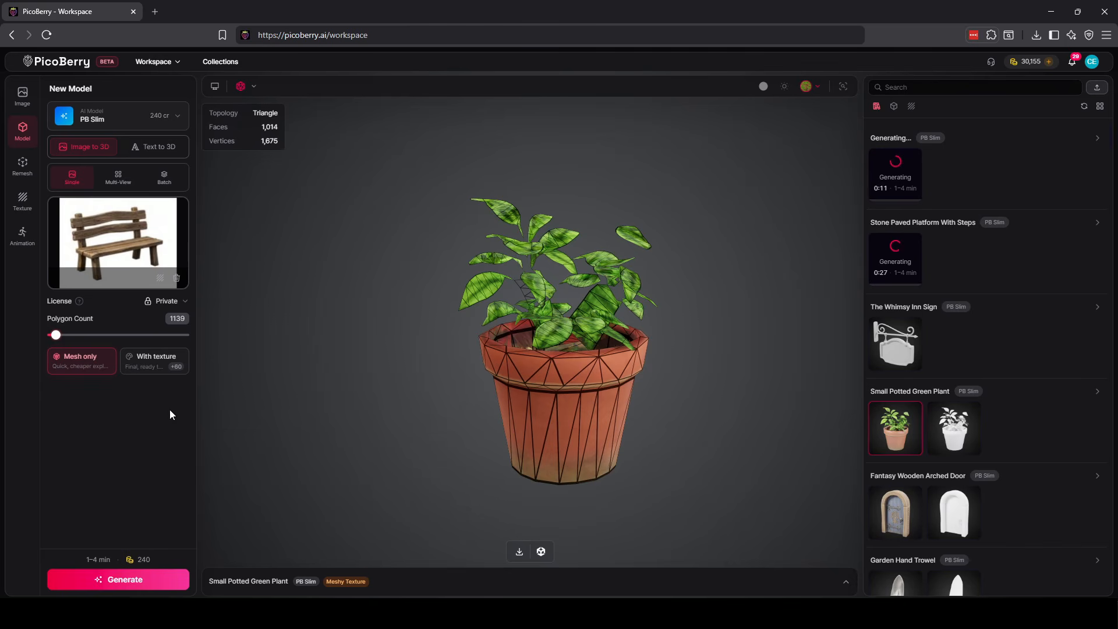
click(168, 579)
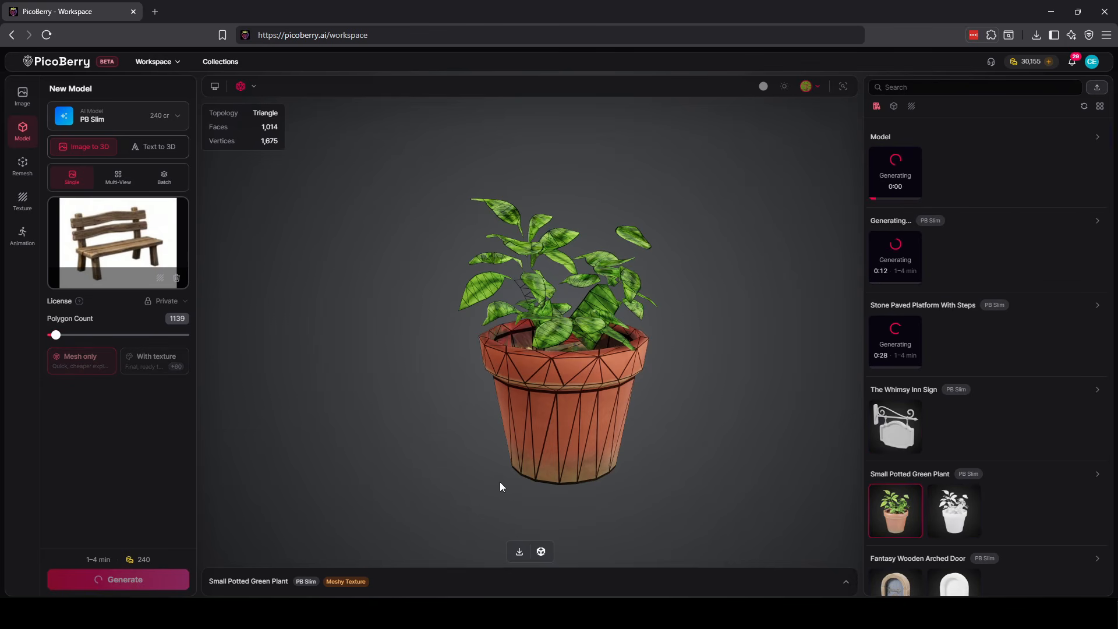
Load the wall lantern as the source image and generate its mesh with a polygon count of 2258.
click(125, 249)
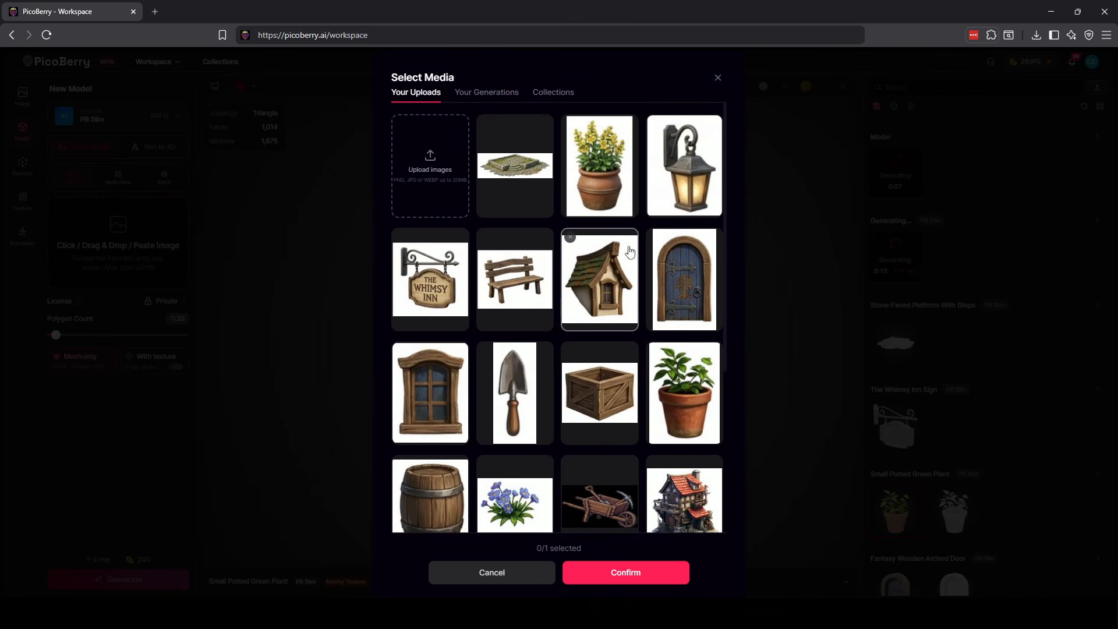
click(634, 565)
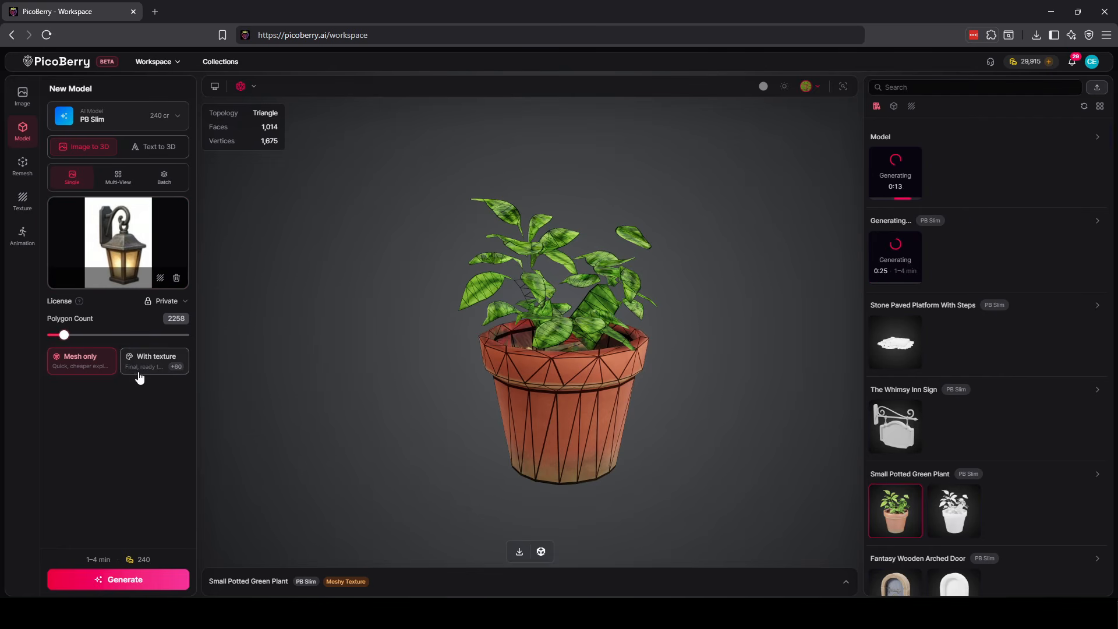
click(142, 578)
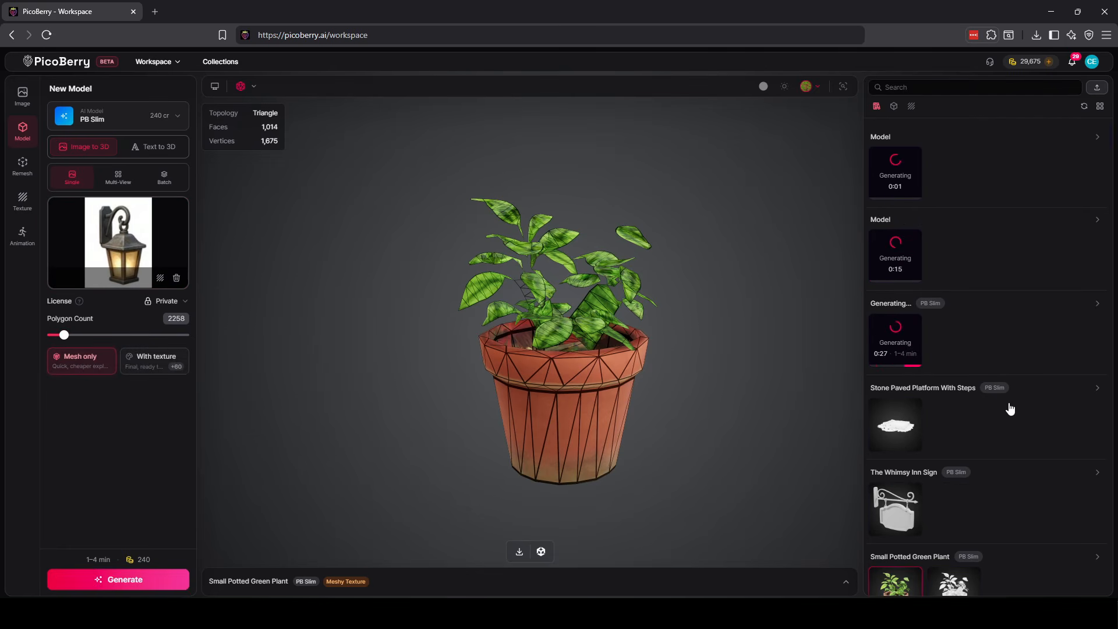
Open the generated Whimsy Inn sign model, turn off its wireframe and inspect the mesh from several angles.
scroll(932, 396, down, 2)
scroll(895, 383, down, 2)
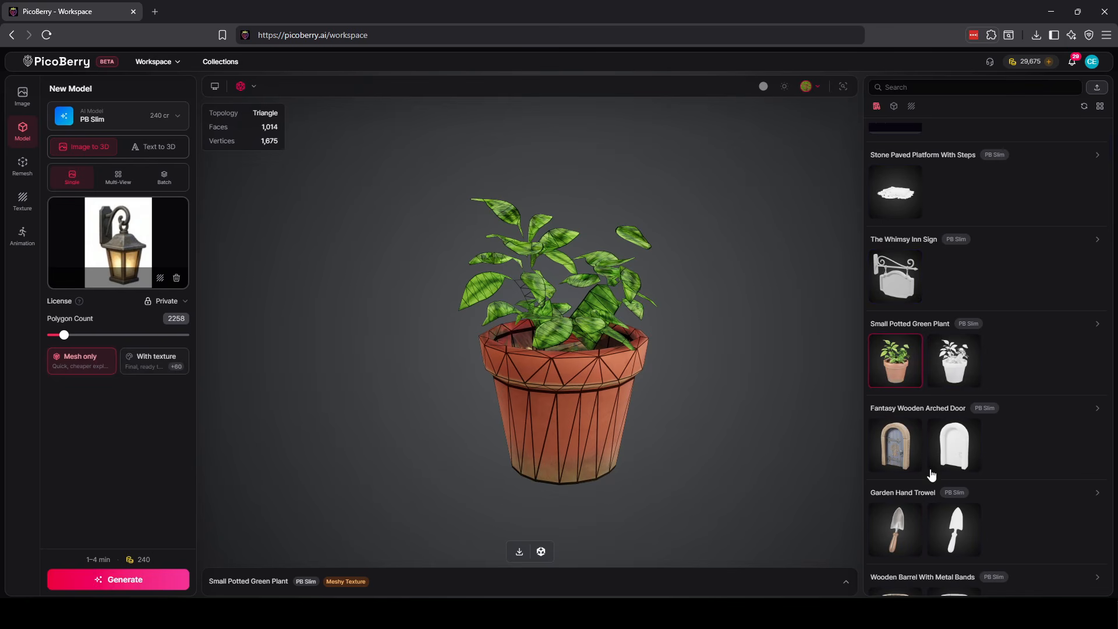
click(897, 277)
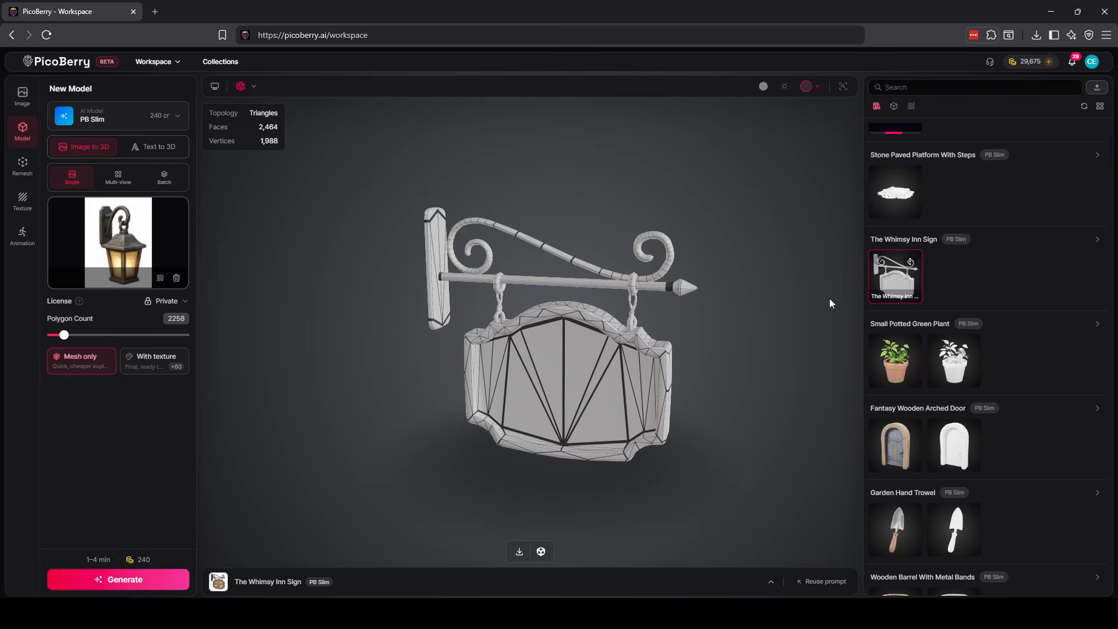
mouse_move(716, 351)
mouse_down()
mouse_move(494, 338)
mouse_move(714, 335)
mouse_up()
click(241, 86)
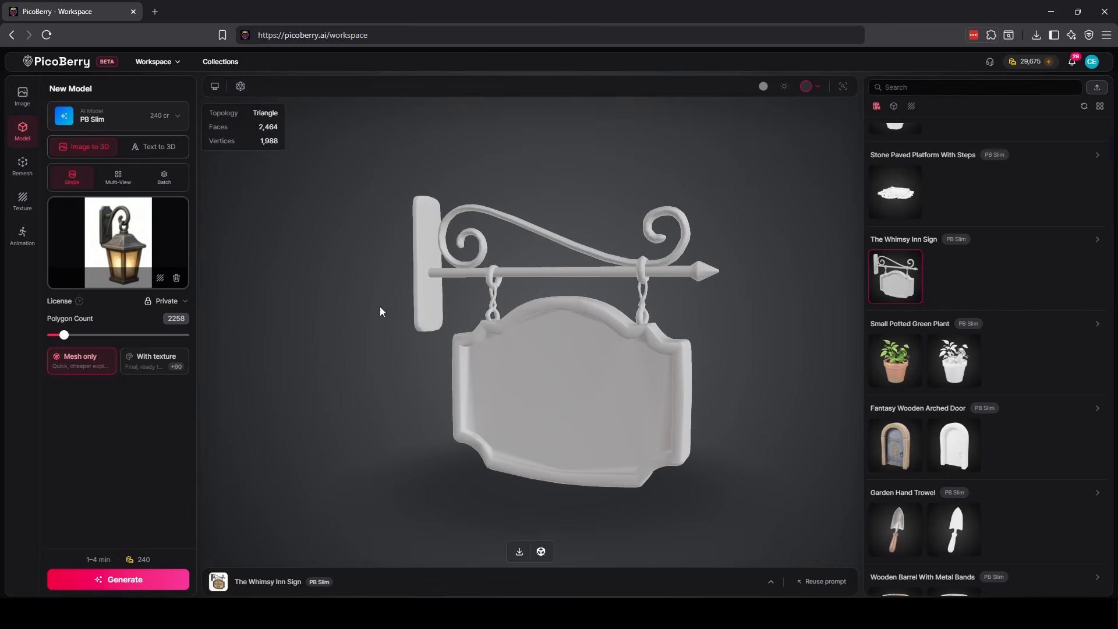
mouse_move(380, 313)
mouse_down()
mouse_move(530, 355)
mouse_move(350, 362)
mouse_move(533, 351)
mouse_move(401, 339)
mouse_move(659, 349)
mouse_move(634, 355)
mouse_move(534, 310)
mouse_move(474, 330)
mouse_move(878, 337)
mouse_move(712, 335)
mouse_up()
Open the generated Stone Paved Platform With Steps model and examine its steps and paving up close.
scroll(540, 309, up, 3)
scroll(912, 344, up, 2)
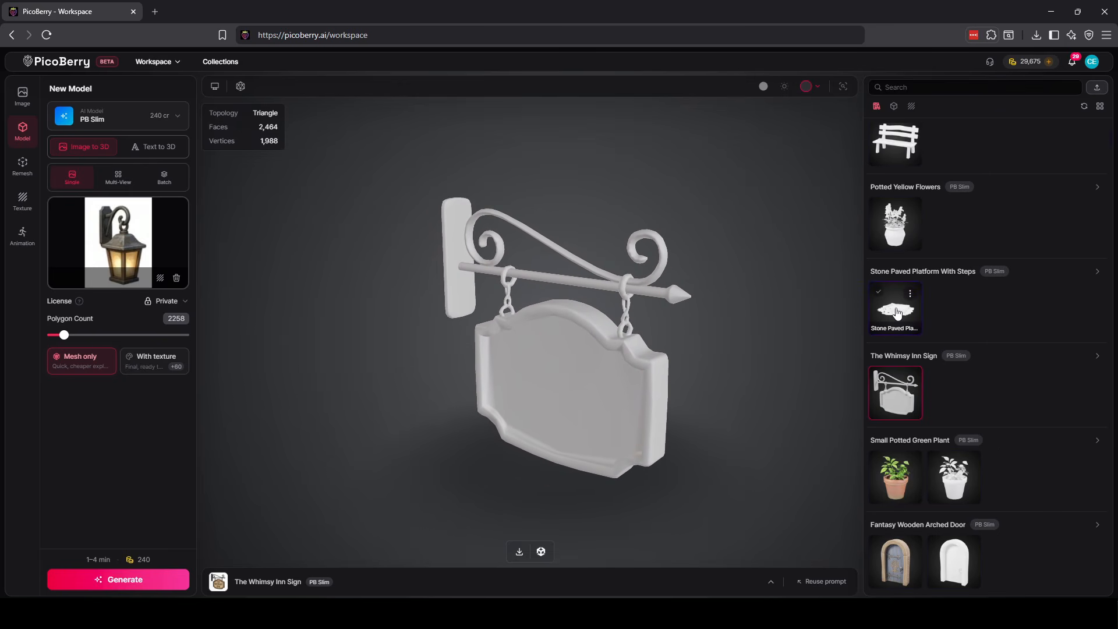
click(898, 313)
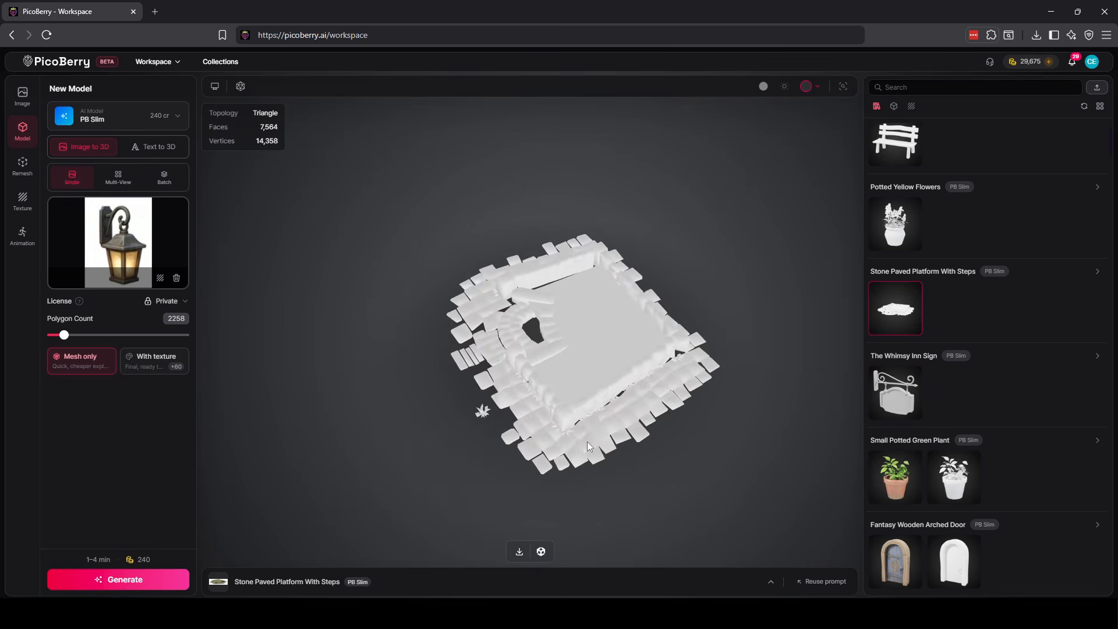
scroll(508, 344, up, 5)
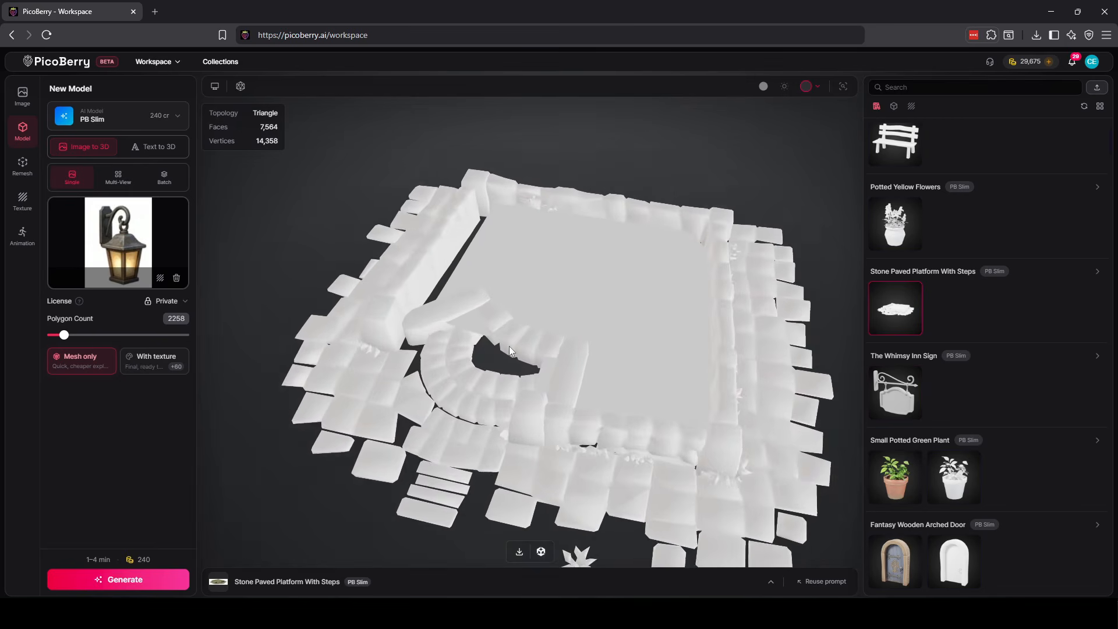
Inspect the stone platform from low and high angles, and open the Potted Yellow Flowers model to check its mesh.
drag(509, 346, 226, 184)
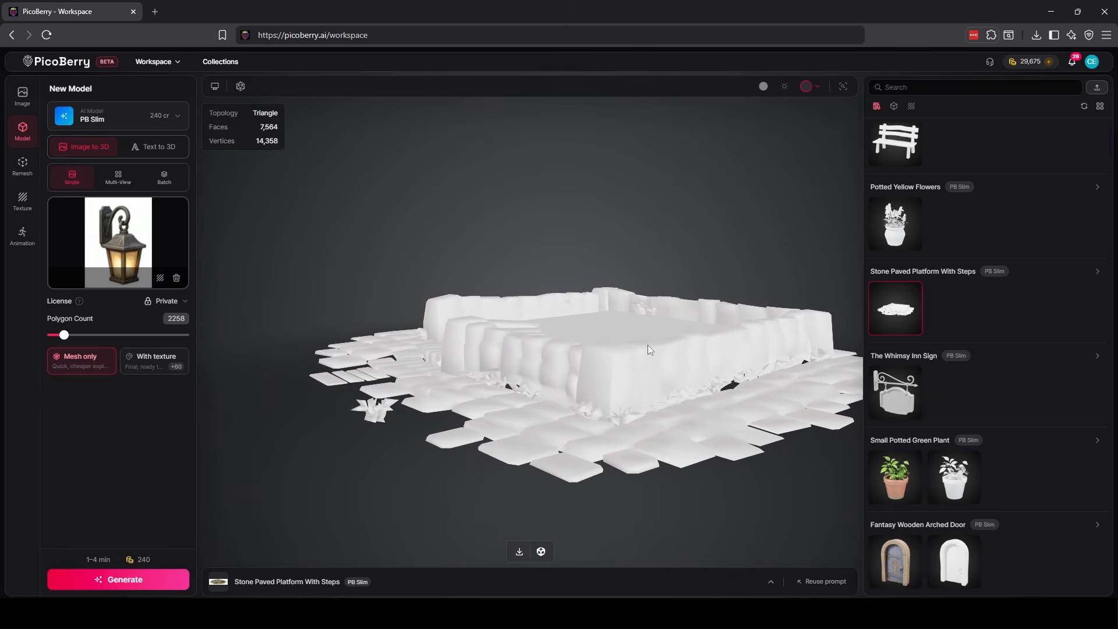
drag(648, 346, 716, 356)
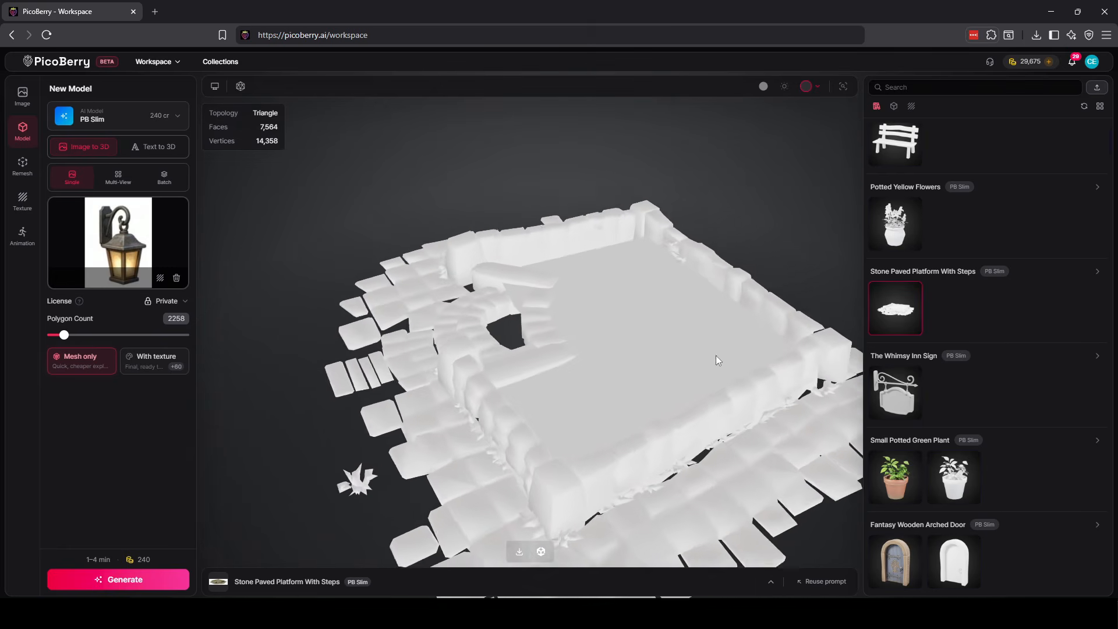
click(895, 224)
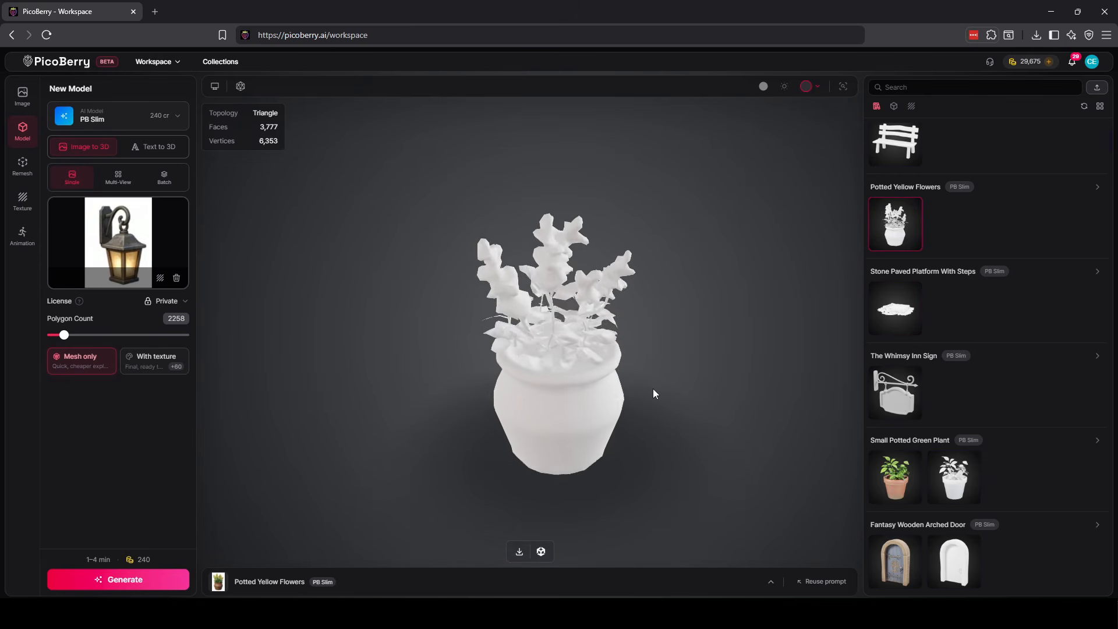
scroll(908, 269, up, 2)
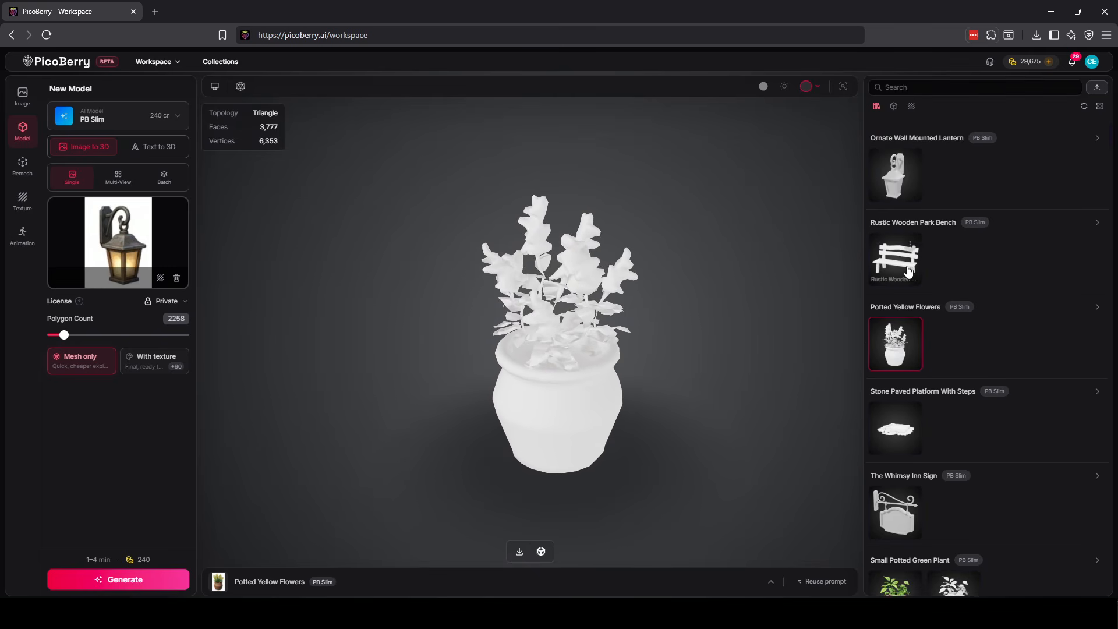
Open the Rustic Wooden Park Bench model, turn on the wireframe, and view the Potted Yellow Flowers model with it.
click(908, 269)
drag(670, 402, 697, 379)
click(240, 86)
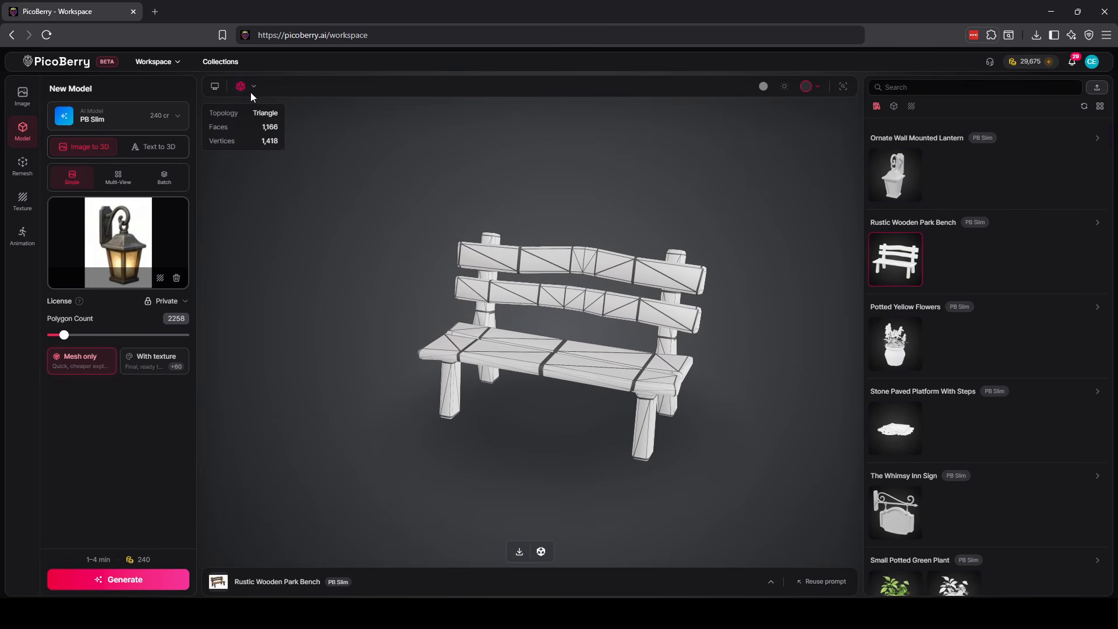
click(897, 364)
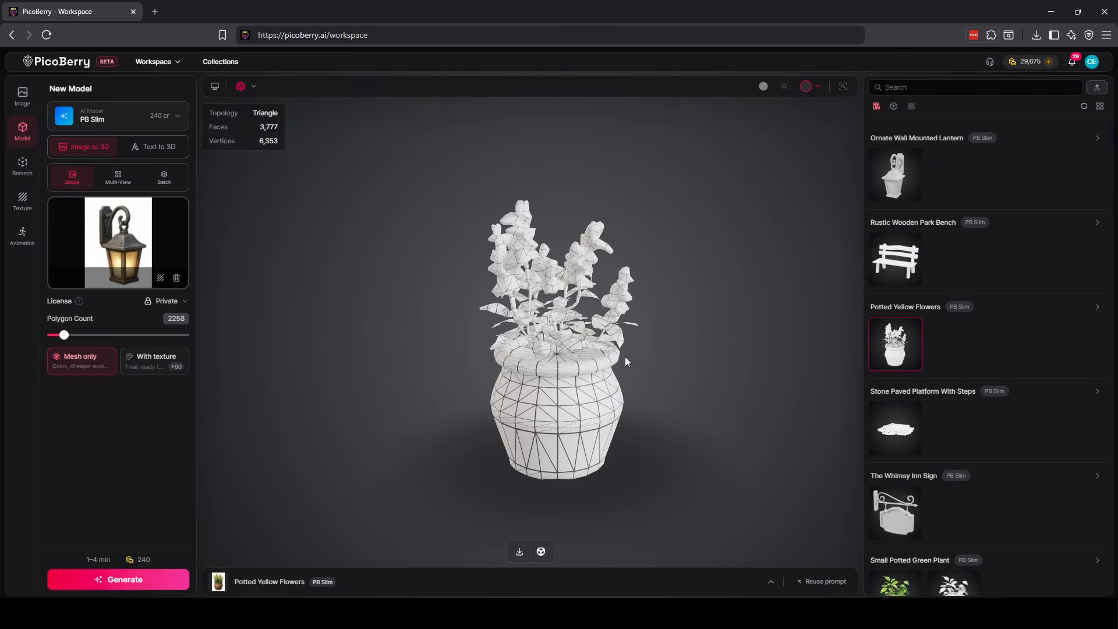
Open the Ornate Wall Mounted Lantern model and examine its wireframe from several sides.
click(890, 185)
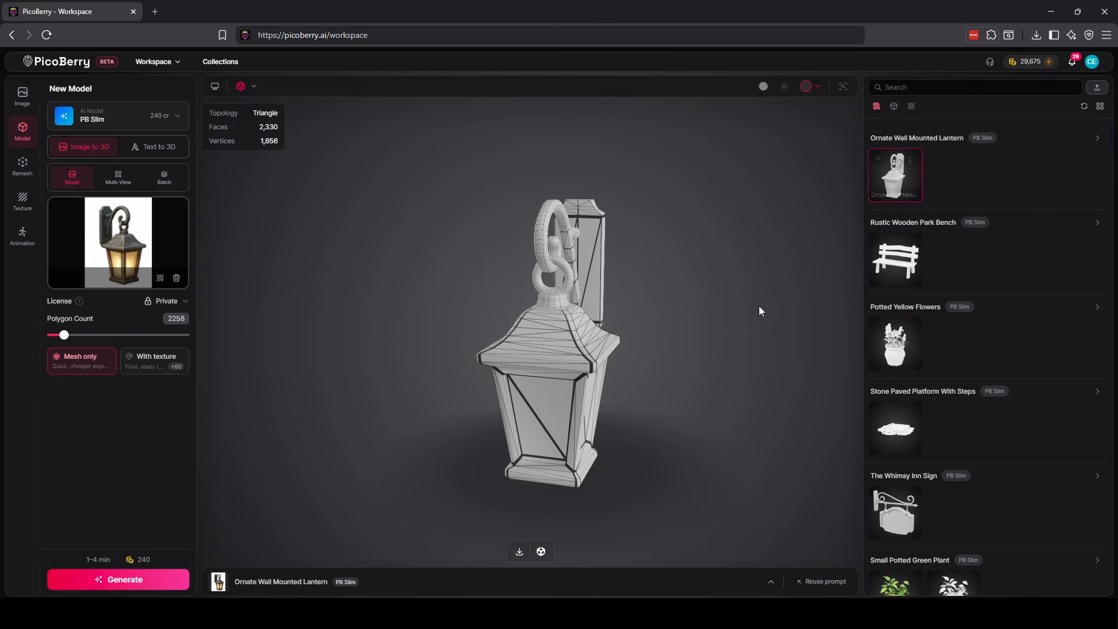
scroll(998, 409, down, 2)
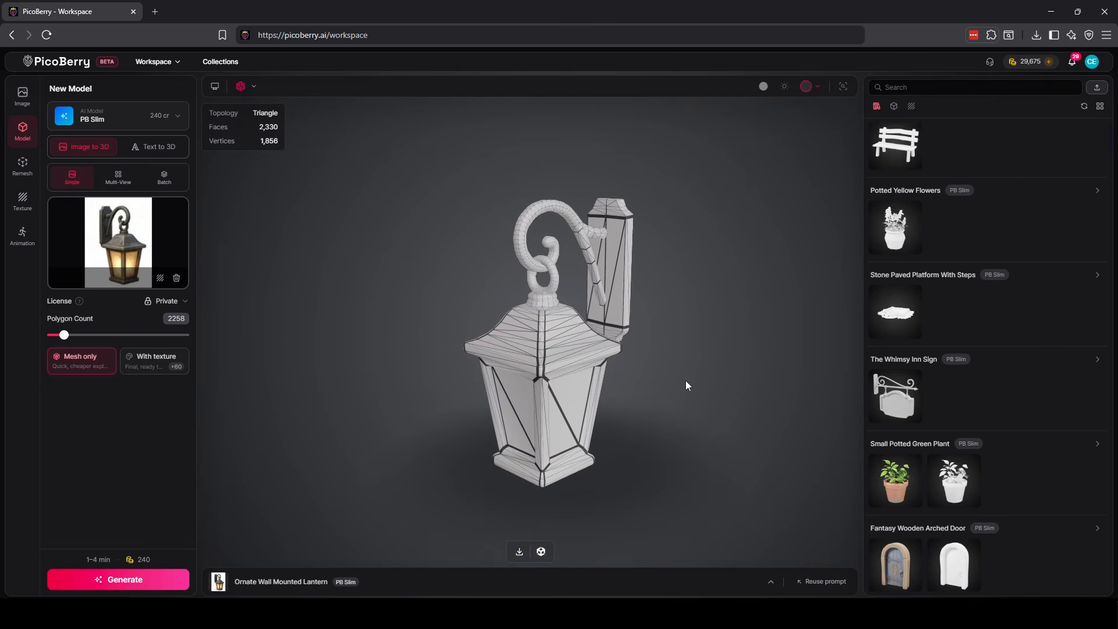
scroll(949, 239, up, 2)
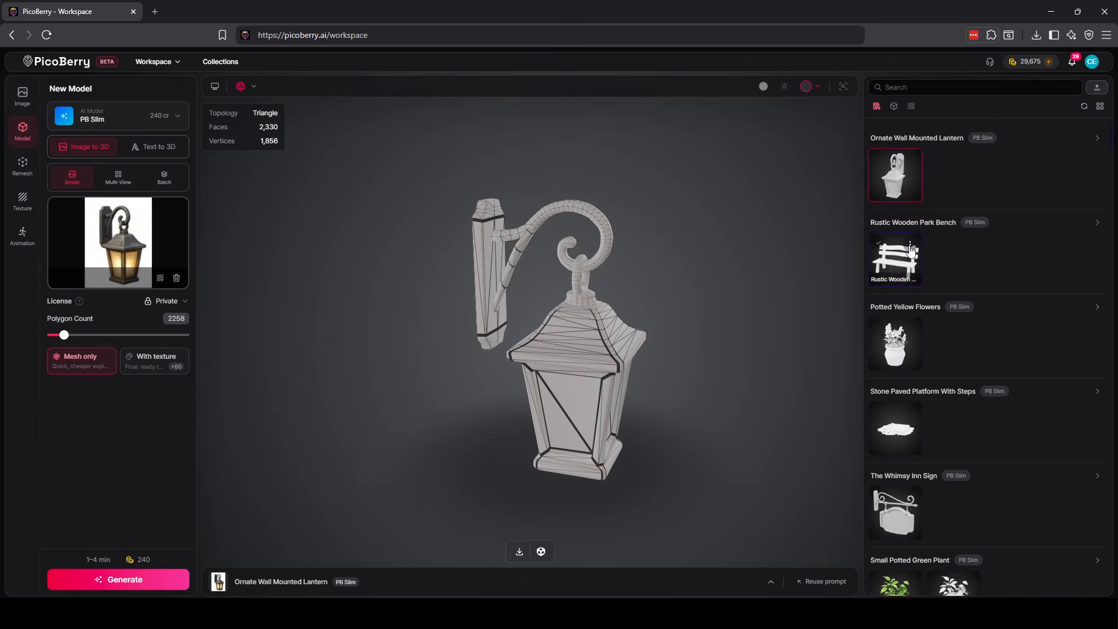
scroll(932, 268, down, 4)
Generate a 4K Meshy Texture for The Whimsy Inn Sign model, using the inn sign picture as the reference image.
click(897, 300)
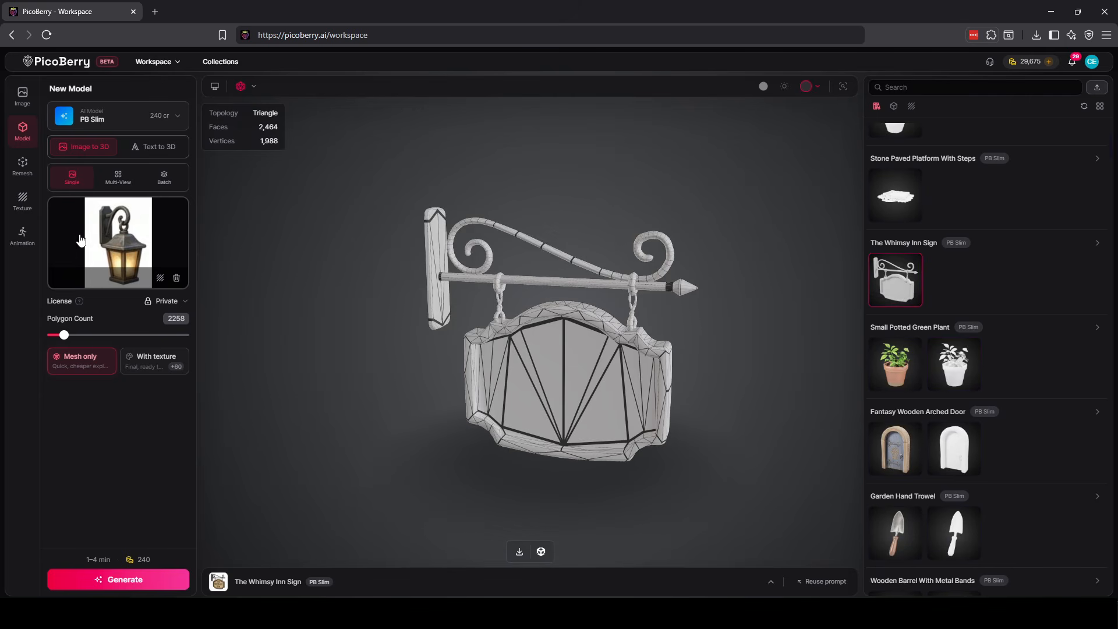
click(23, 201)
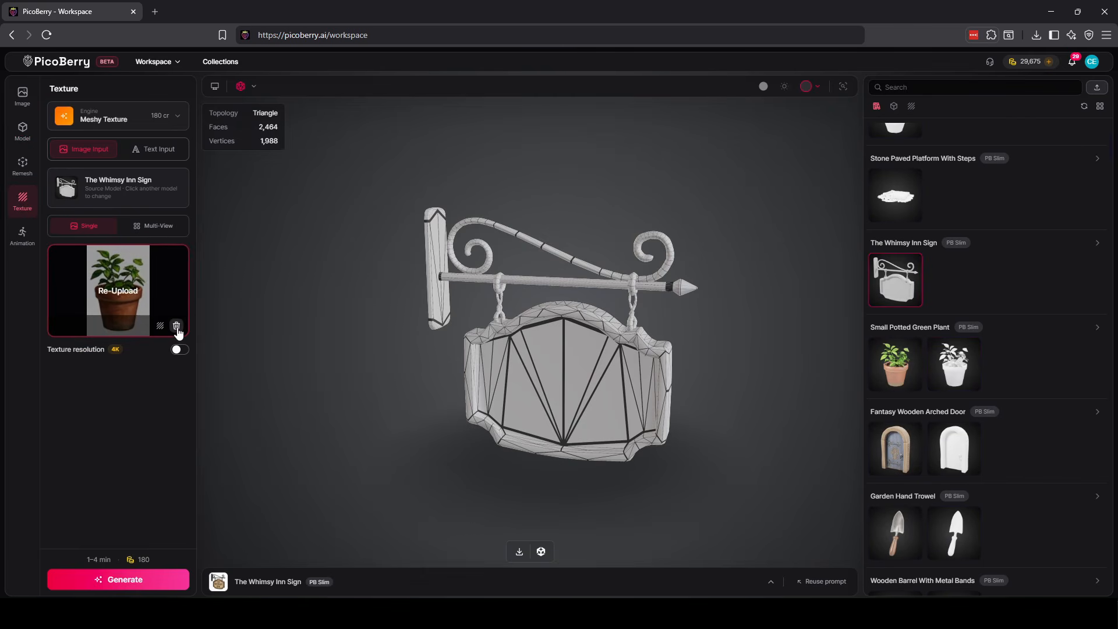
click(176, 325)
click(124, 300)
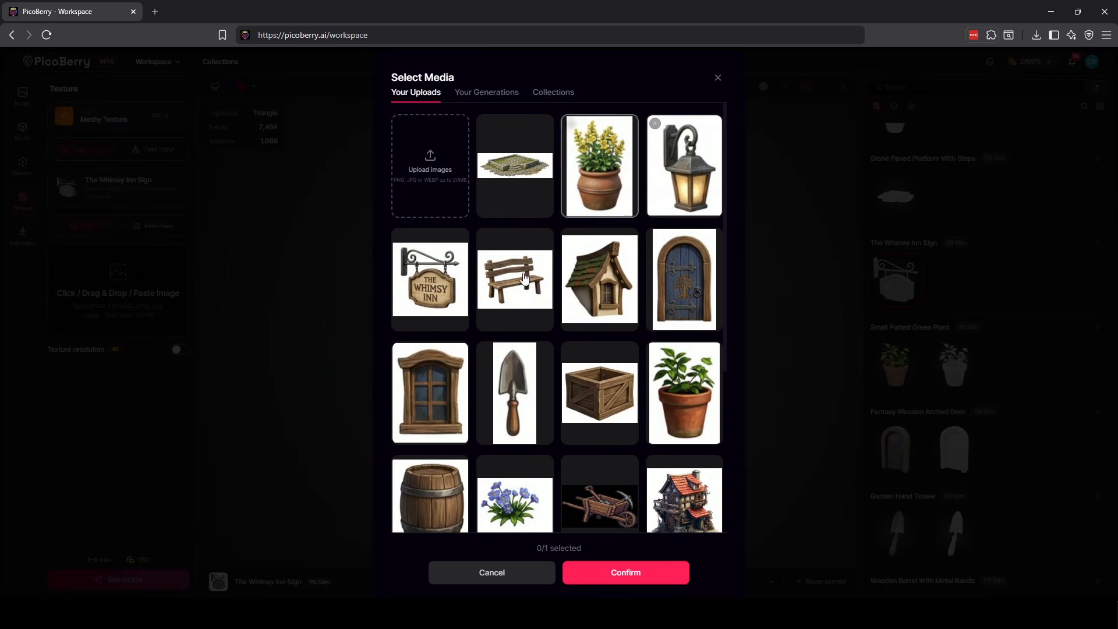
click(645, 579)
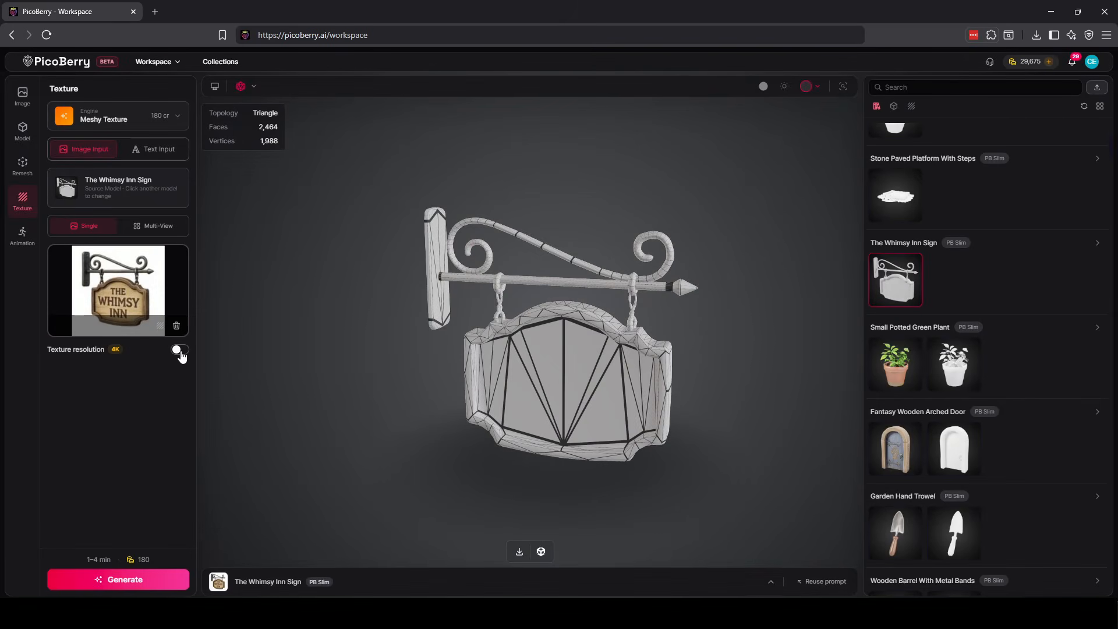
click(149, 579)
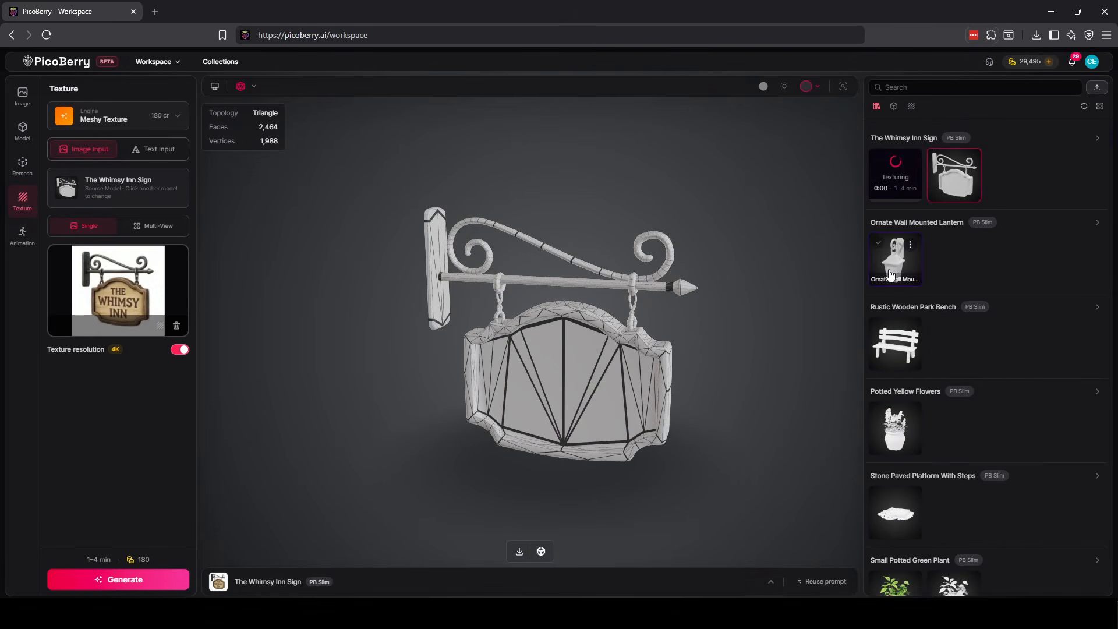
Generate a 4K texture for the Ornate Wall Mounted Lantern model, replacing the reference image with the wall lantern picture.
click(892, 274)
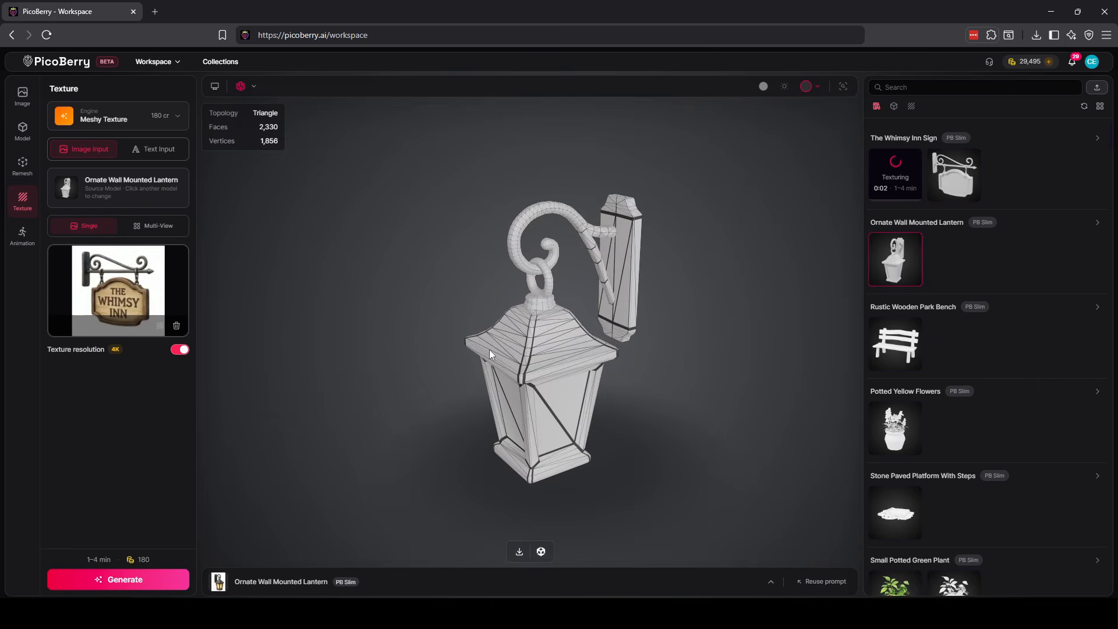
click(176, 326)
click(147, 294)
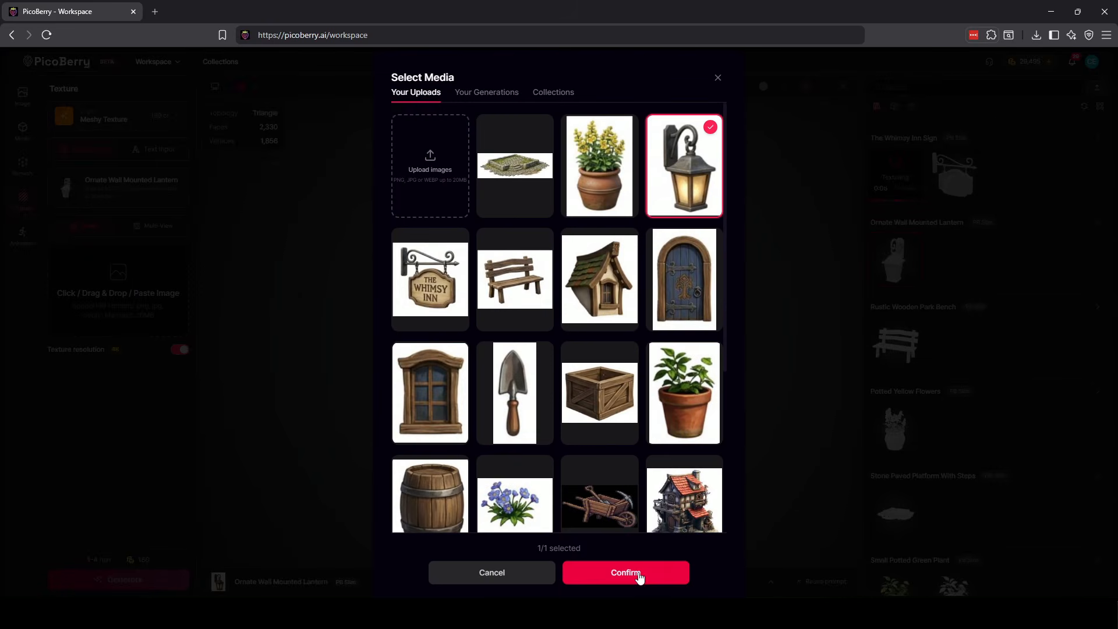
click(617, 569)
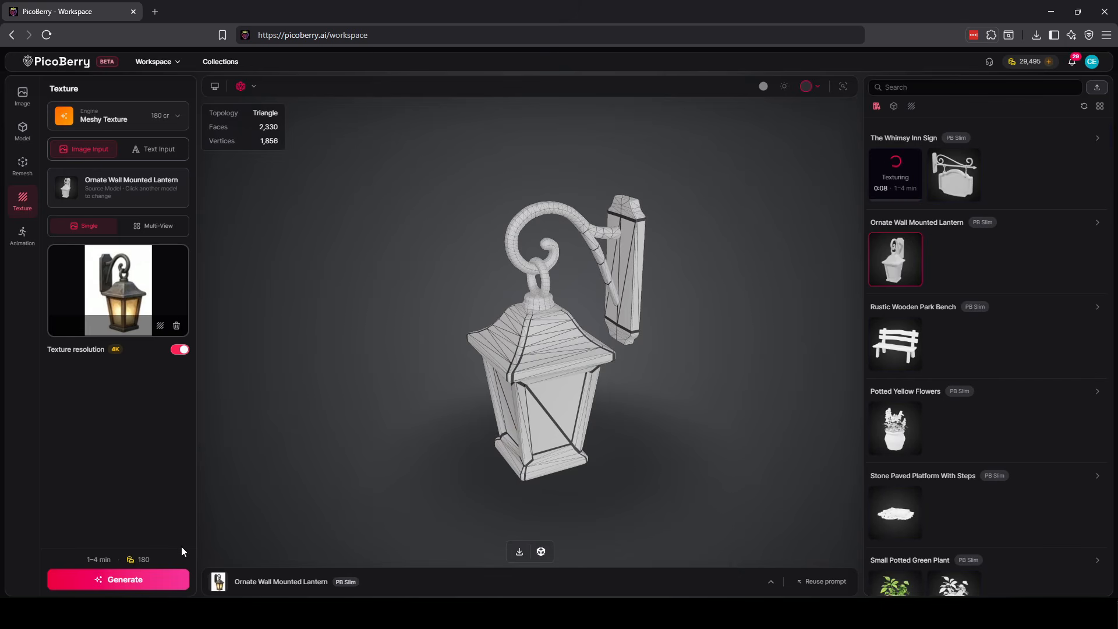
click(156, 578)
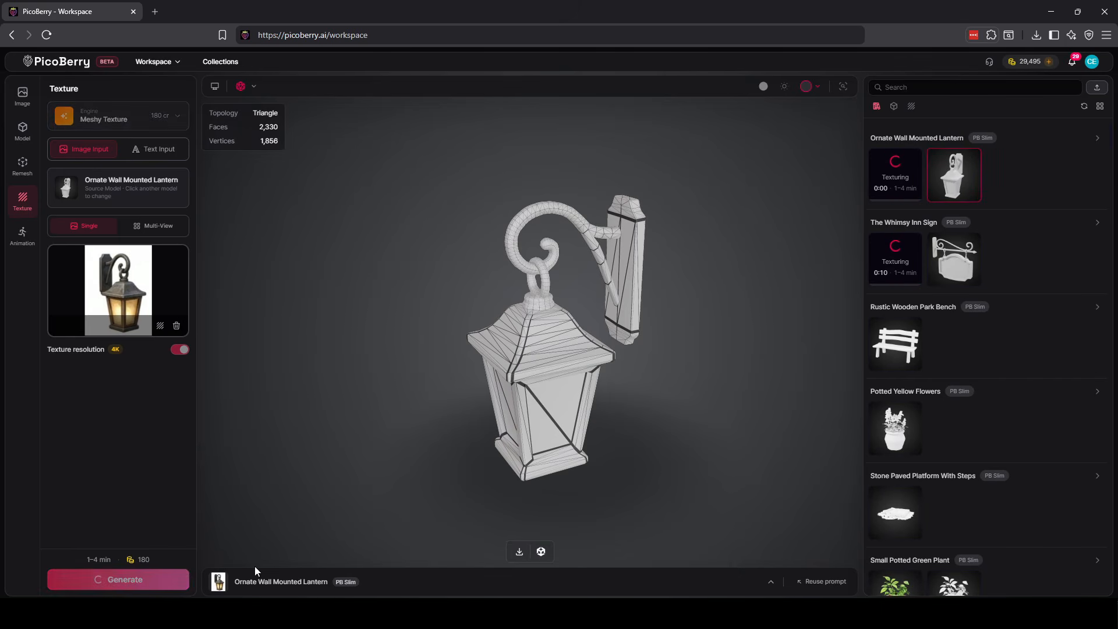
Generate a 4K texture for the Rustic Wooden Park Bench model, replacing the reference image with the wooden bench picture.
click(895, 346)
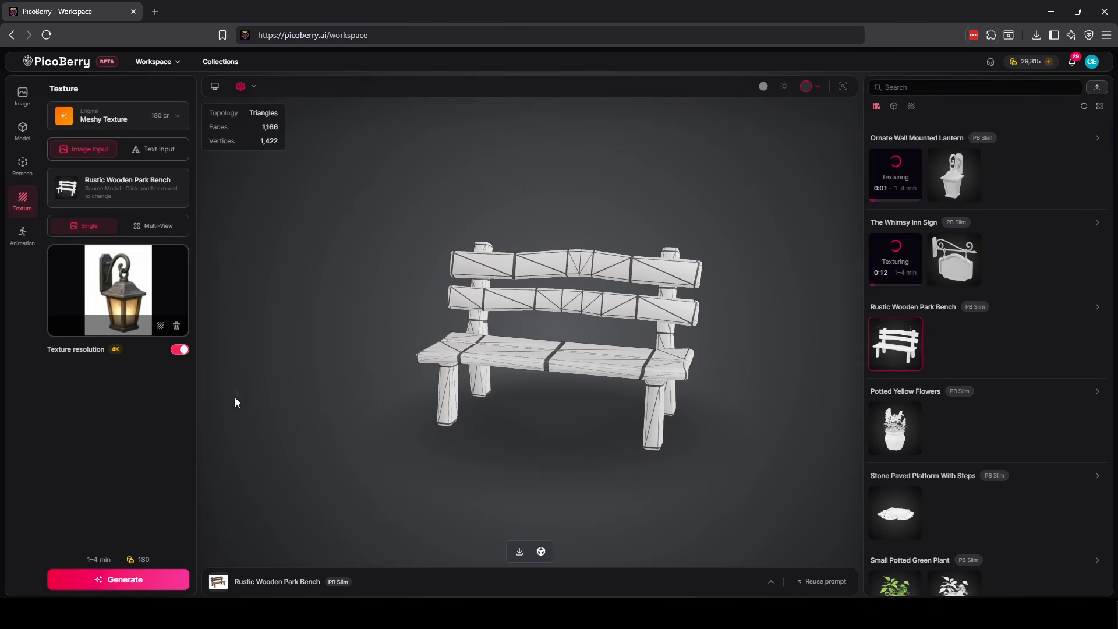
click(176, 326)
click(169, 286)
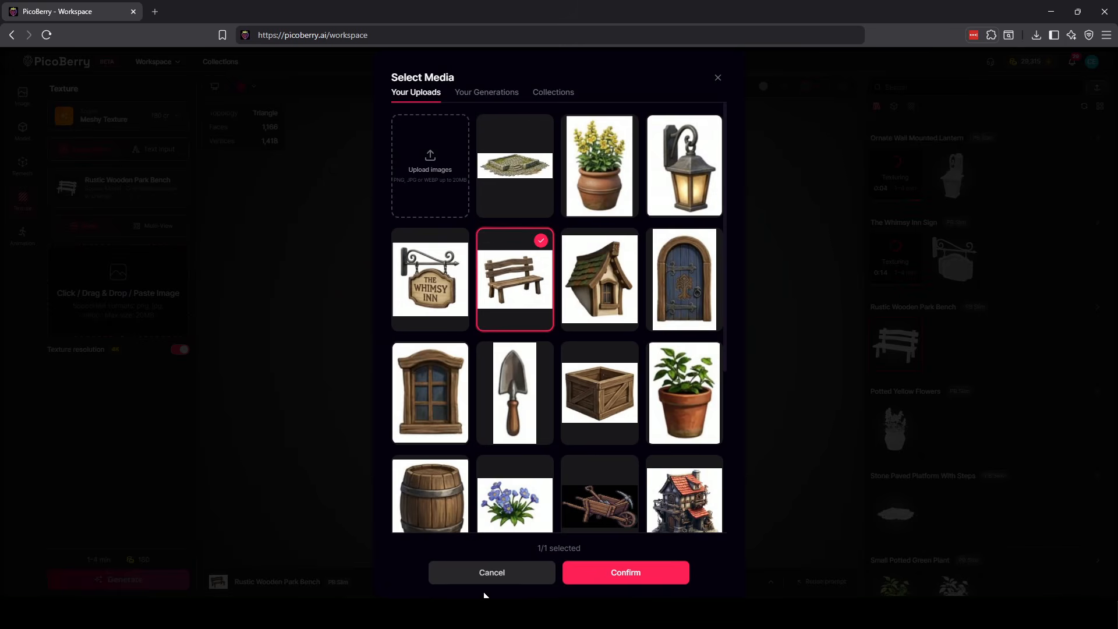
click(655, 578)
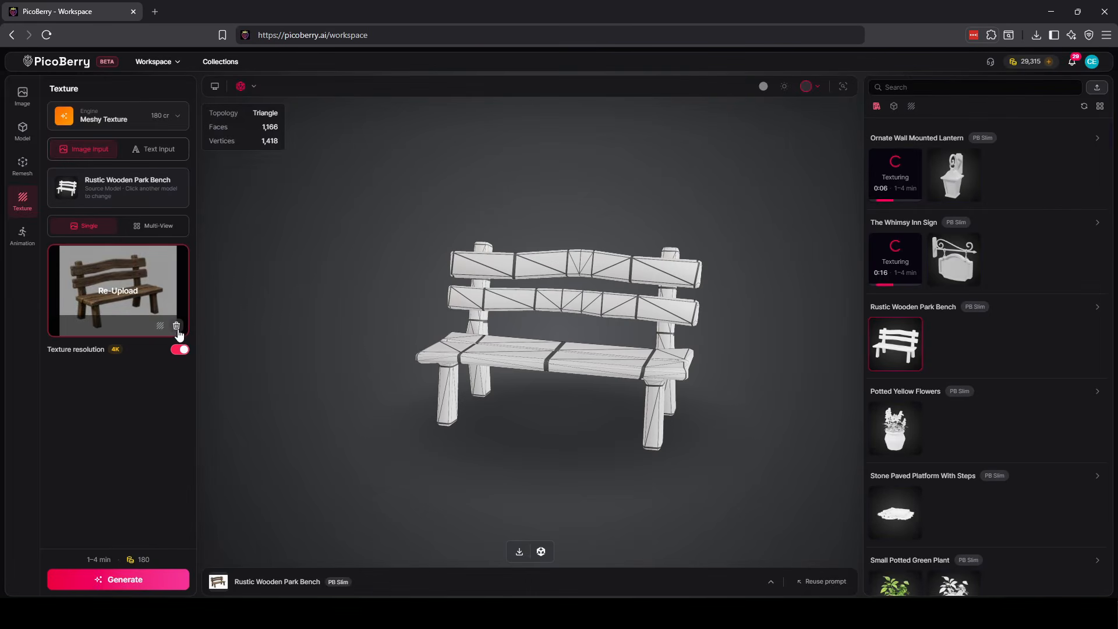
click(159, 580)
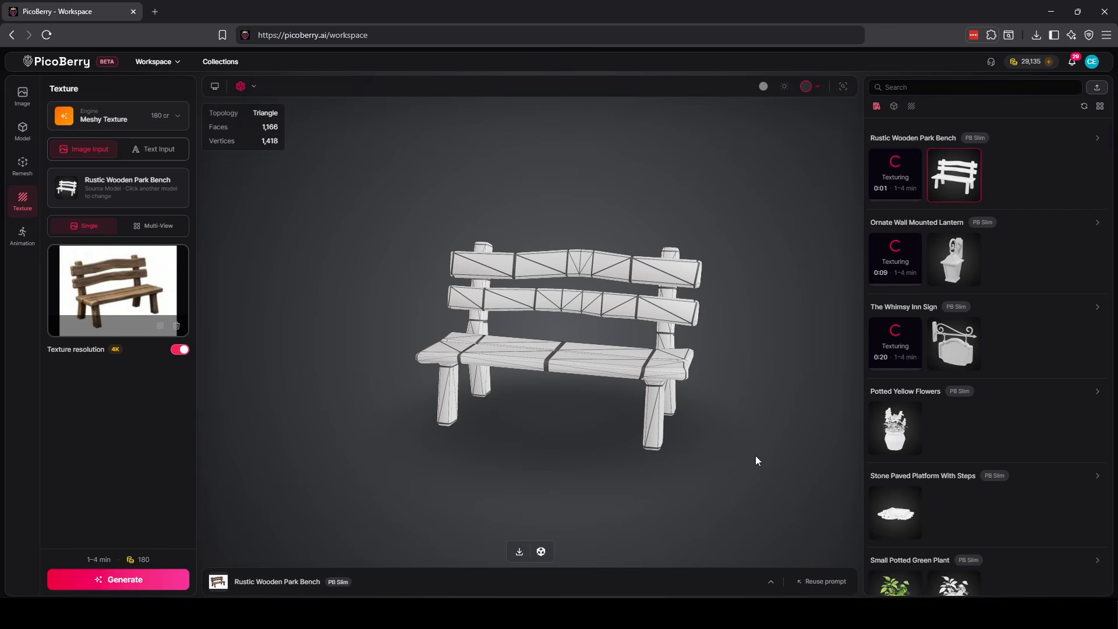
Generate a 4K texture for the Potted Yellow Flowers model, replacing the reference image with the yellow flower pot picture.
click(894, 441)
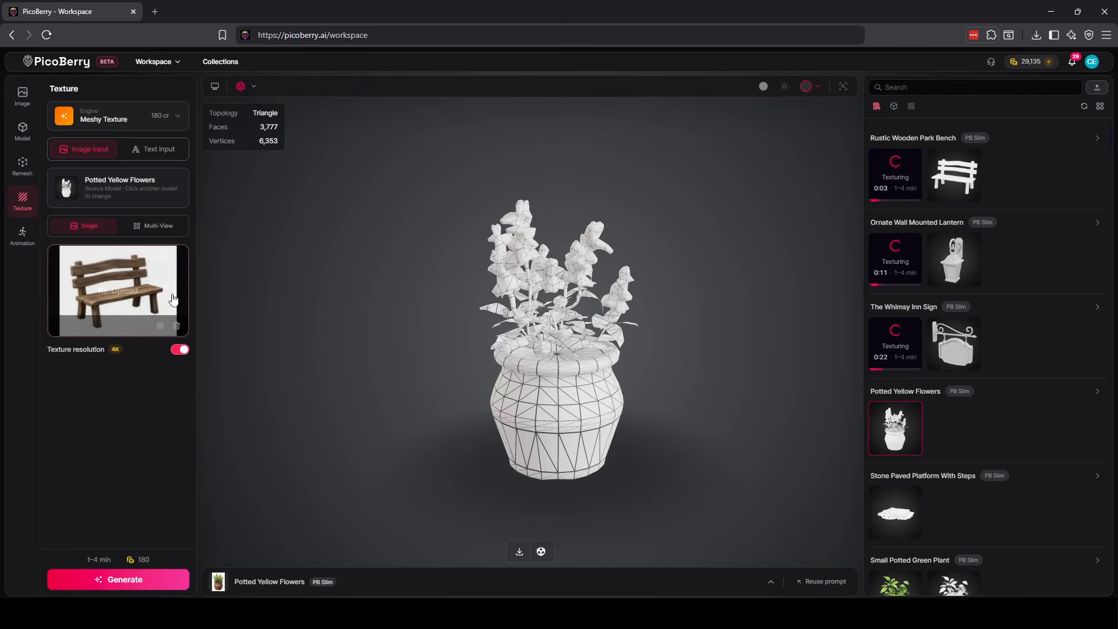
click(176, 327)
click(162, 302)
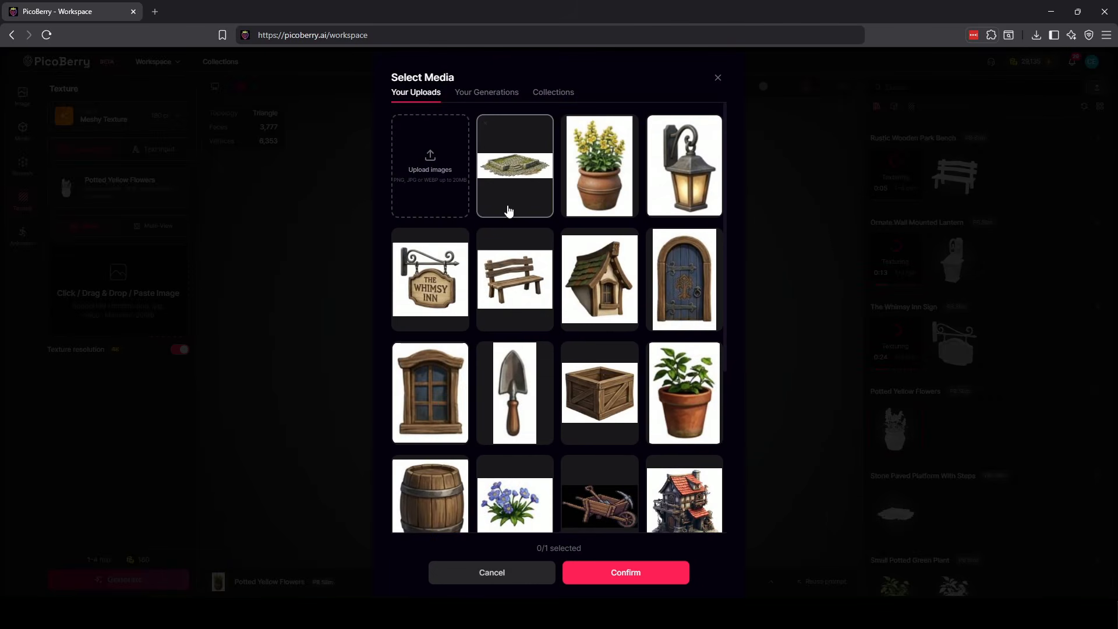
click(645, 572)
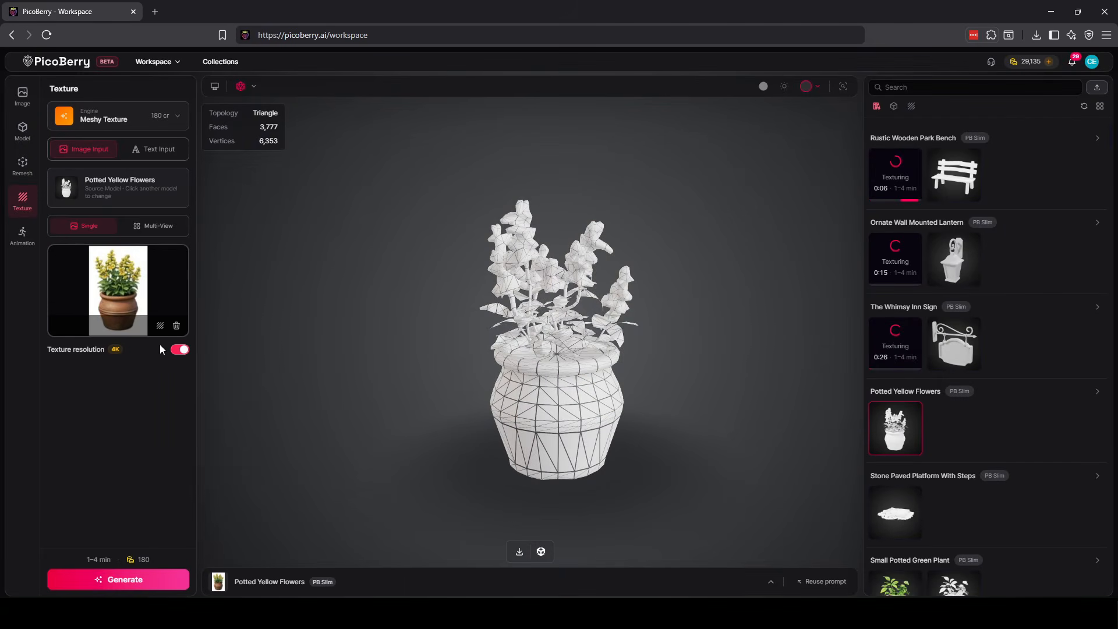
click(172, 579)
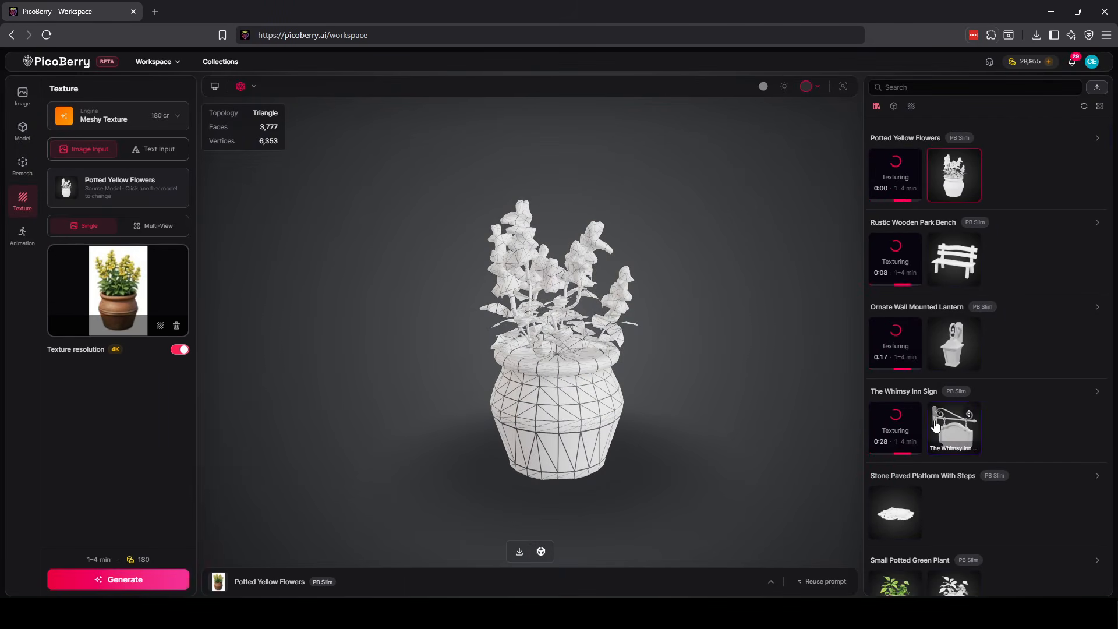
Review the Stone Paved Platform With Steps wireframe and load the stone platform picture as the source image for a new PB Slim model.
click(897, 518)
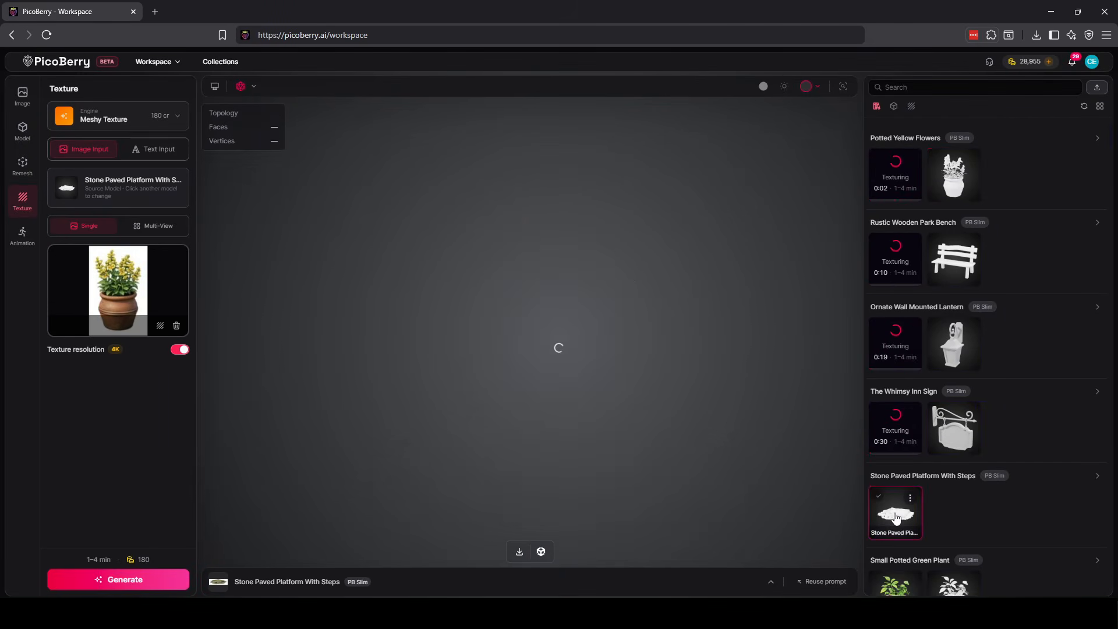
drag(485, 388, 496, 358)
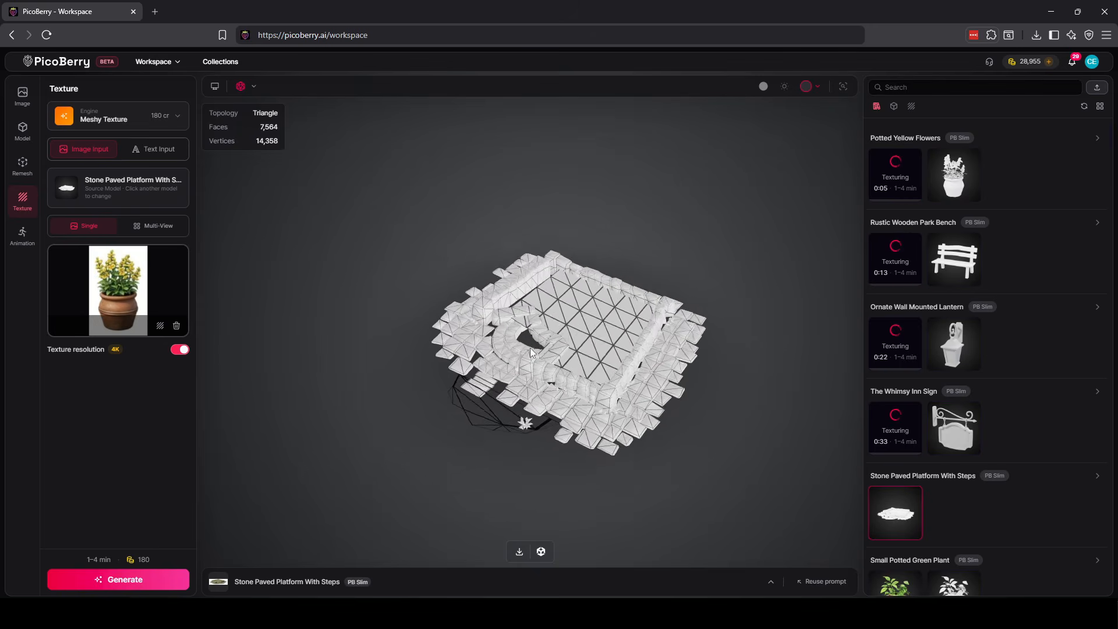
click(22, 132)
click(178, 277)
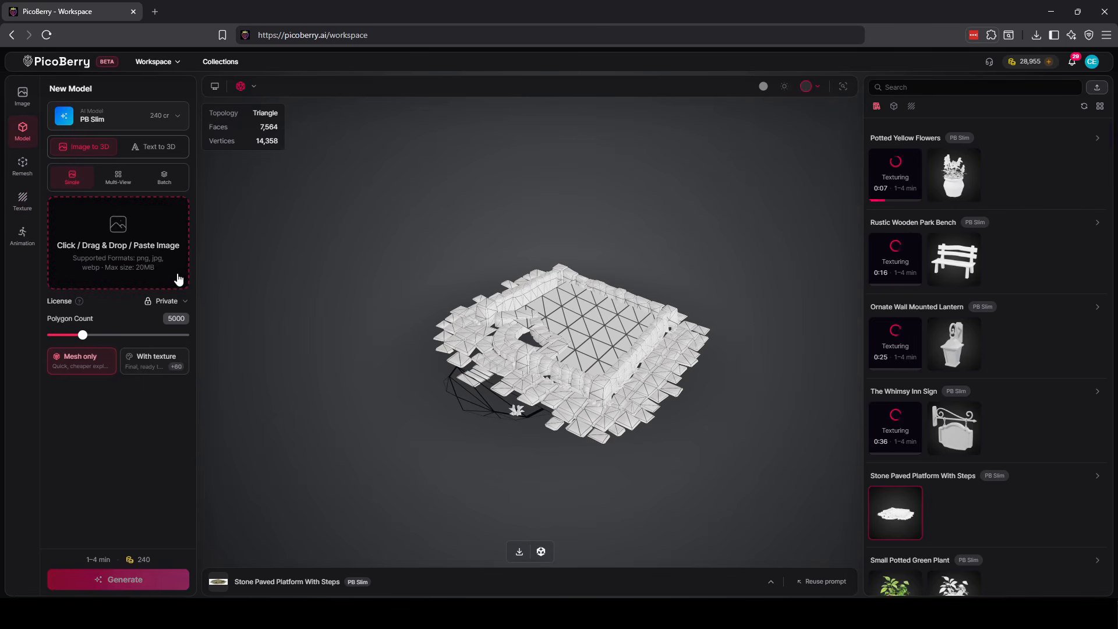
click(137, 244)
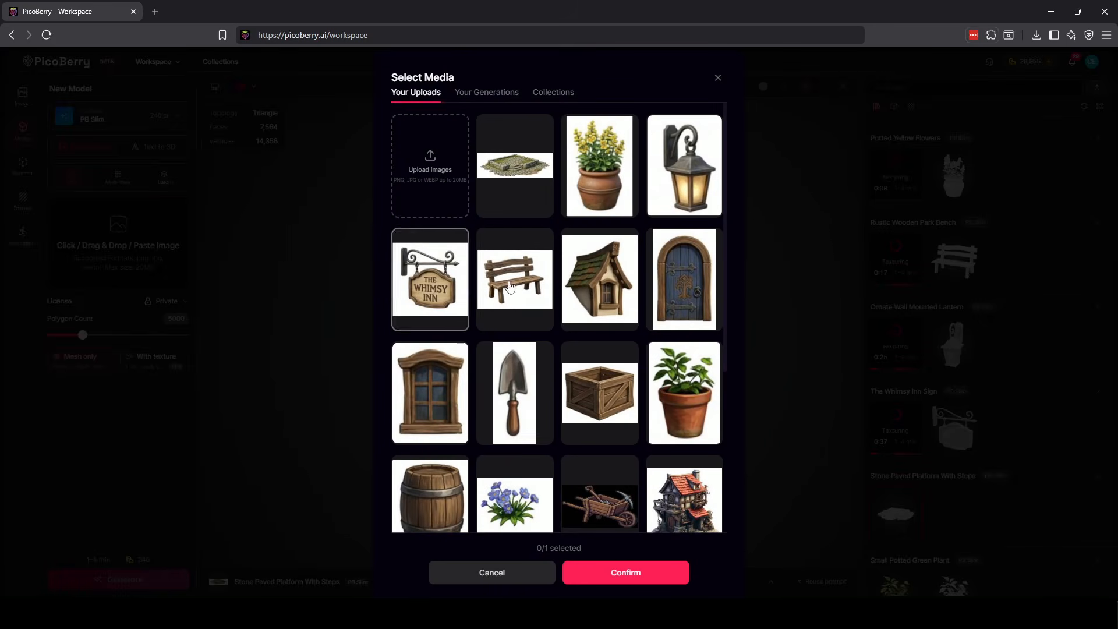
click(624, 572)
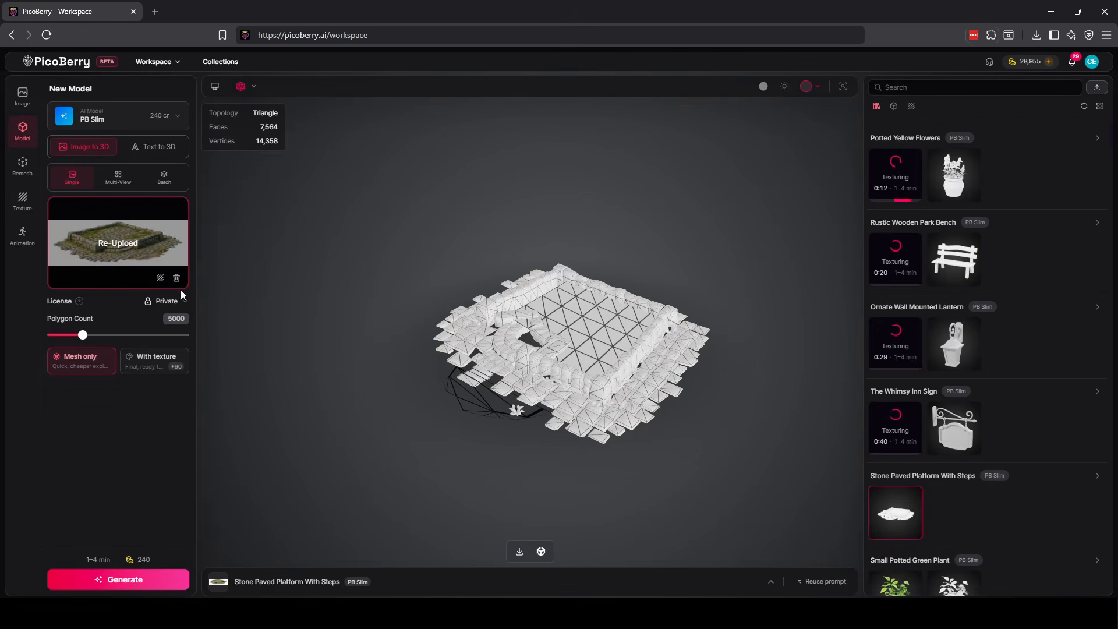
Generate a mesh-only PB Slim model from the stone platform picture with the polygon count set to 20000.
drag(556, 367, 570, 389)
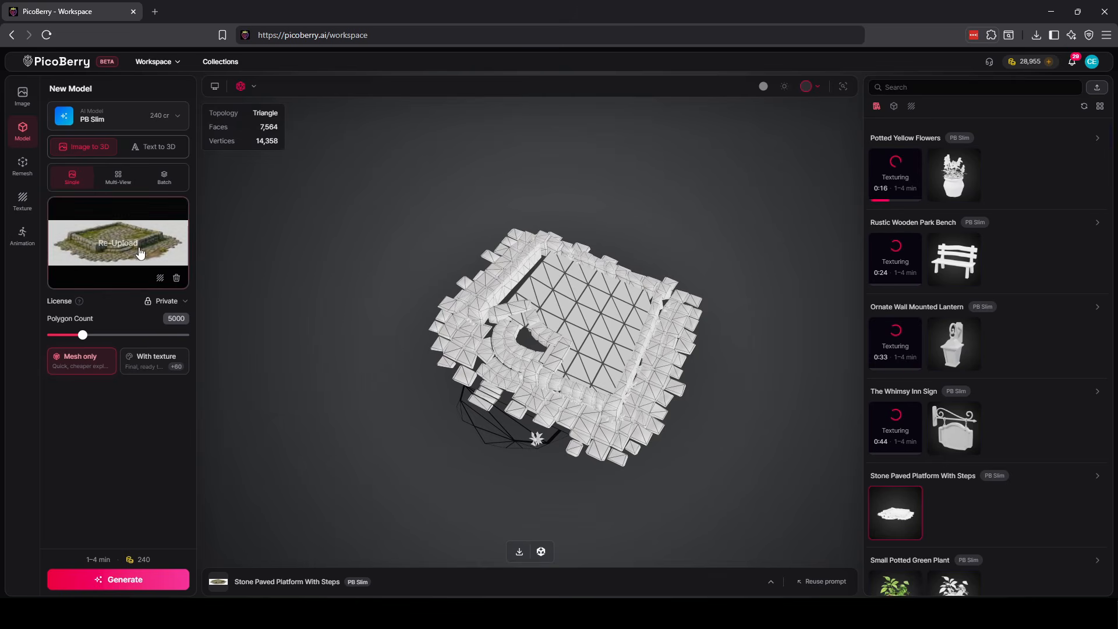
key(ctrl+a)
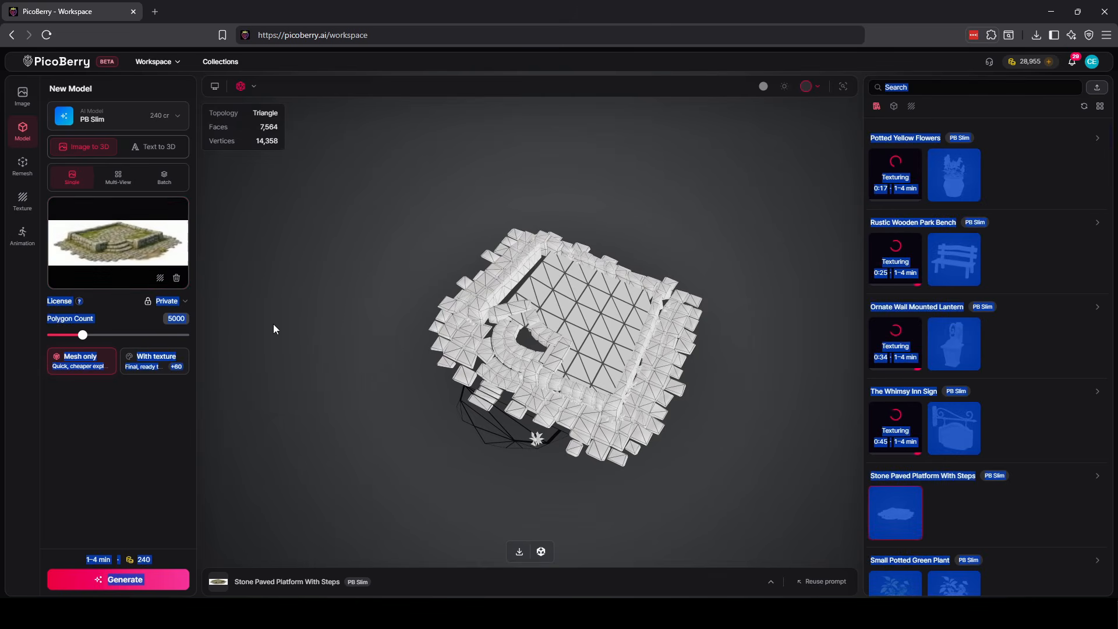
click(124, 338)
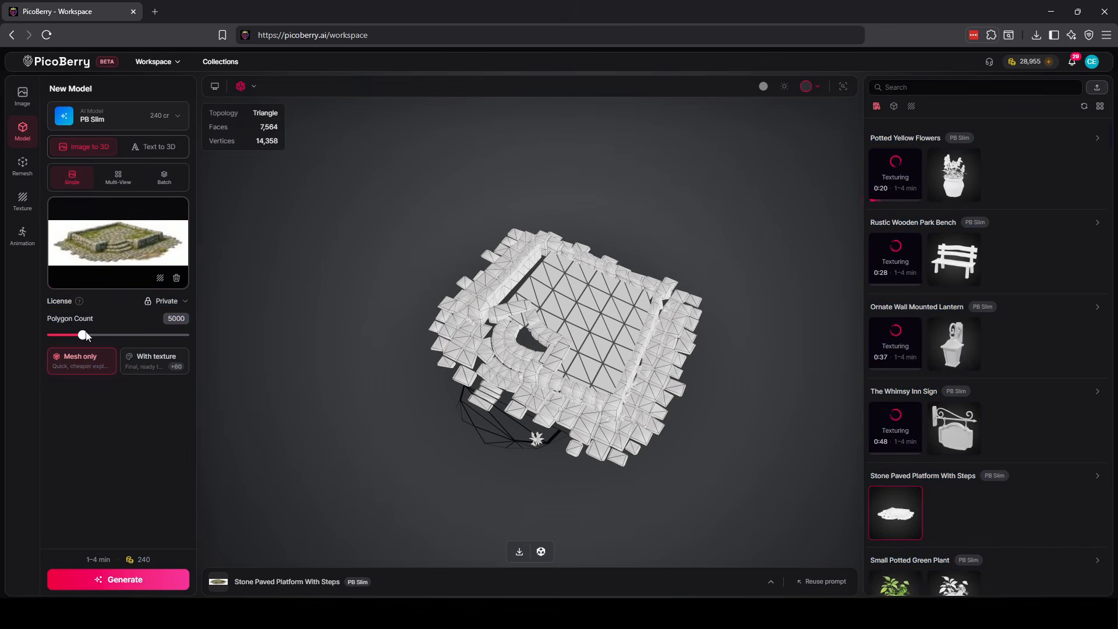
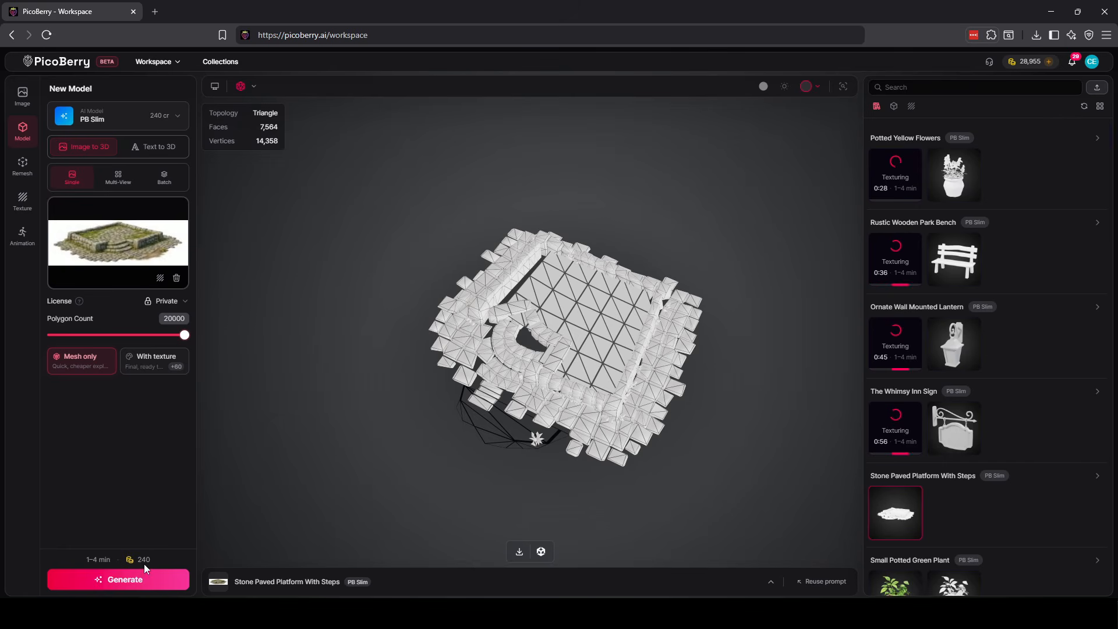
click(150, 581)
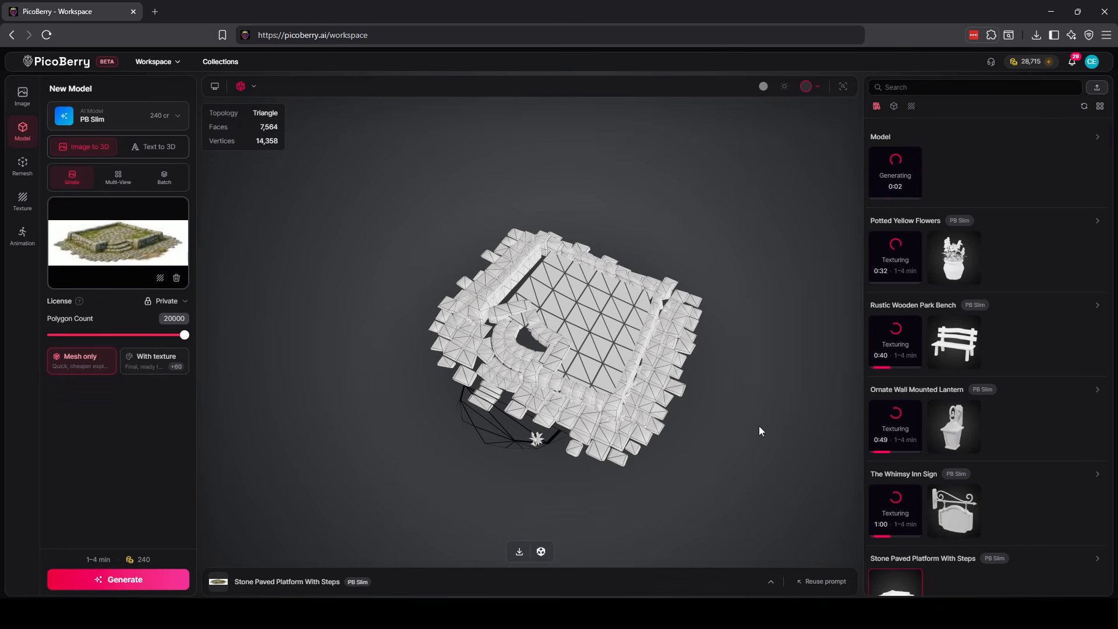
scroll(909, 434, down, 5)
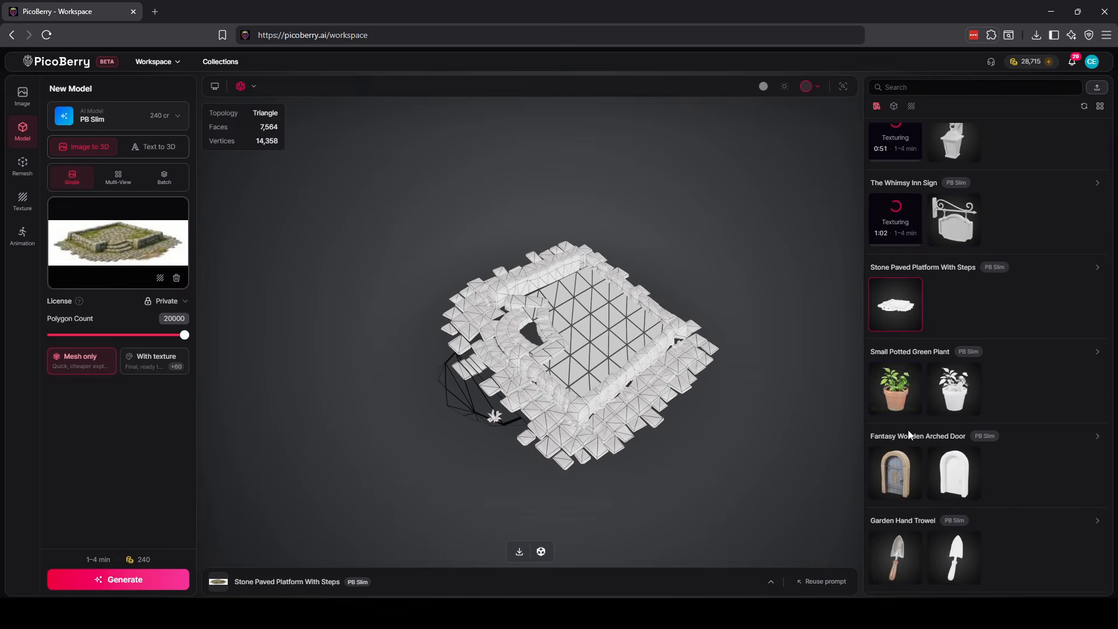
scroll(910, 426, up, 2)
scroll(911, 418, up, 3)
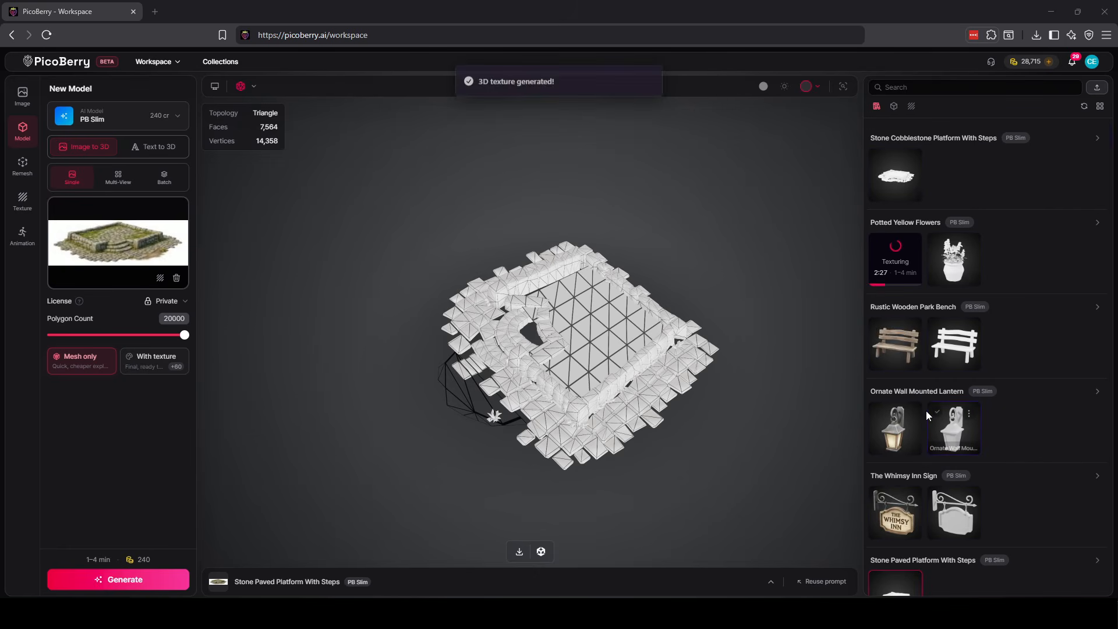
scroll(926, 411, down, 2)
scroll(926, 412, up, 2)
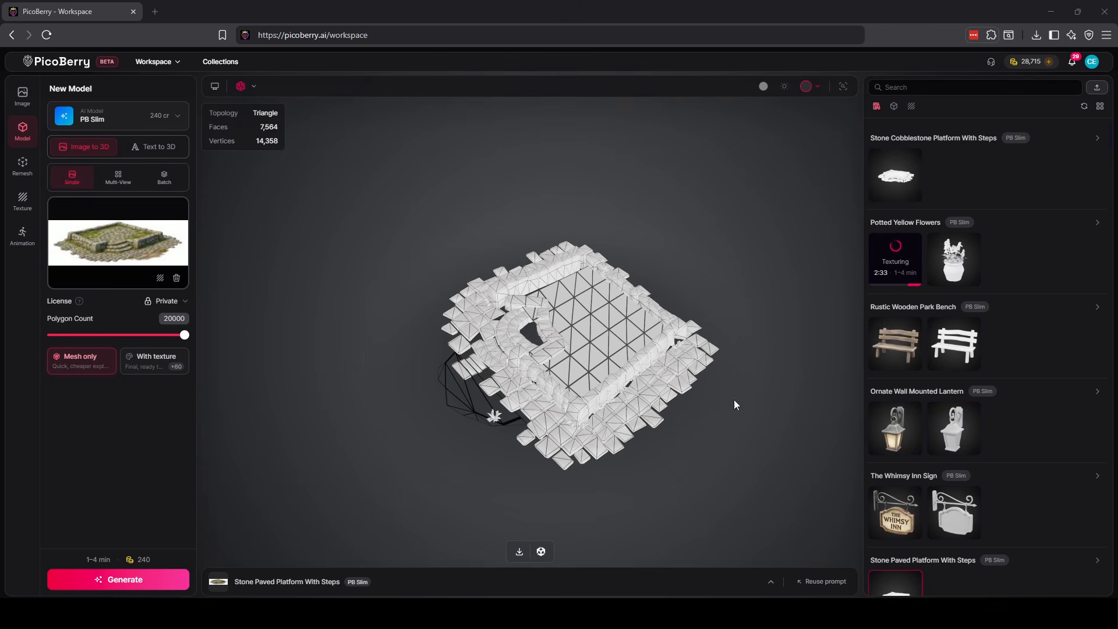
Open the textured version of The Whimsy Inn Sign and inspect its lettering and sides with the wireframe overlay turned off.
scroll(914, 449, down, 1)
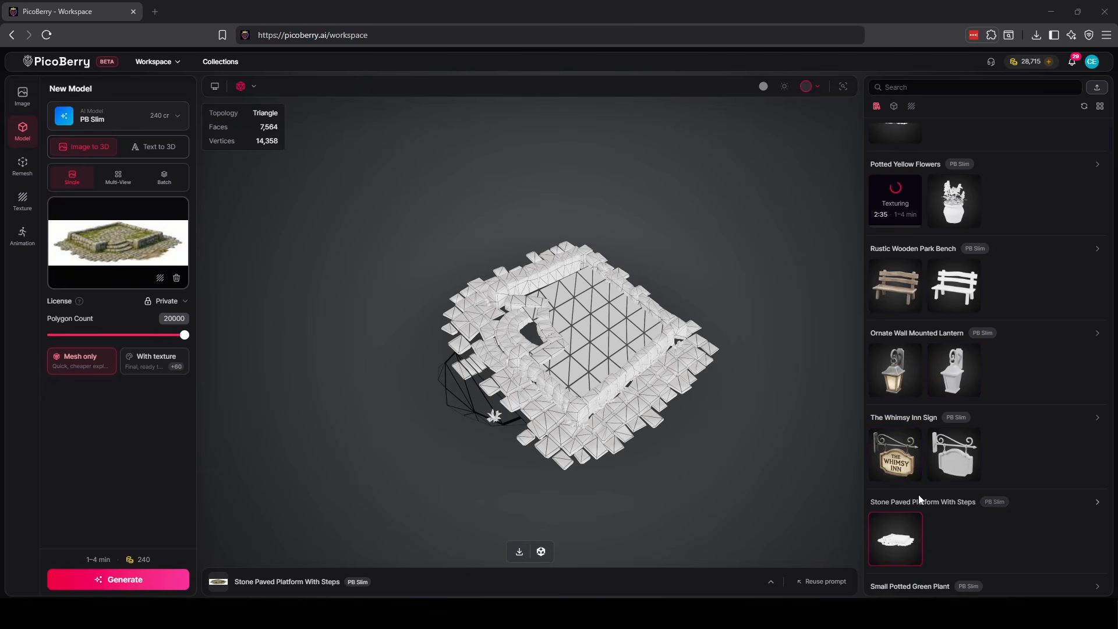
click(901, 466)
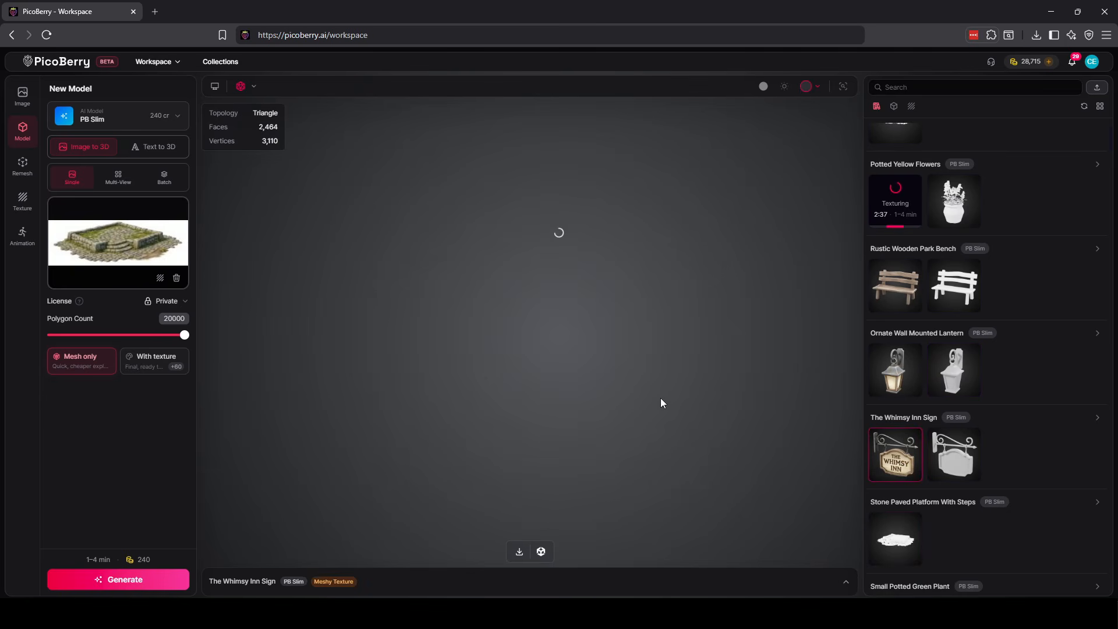
drag(603, 332, 446, 317)
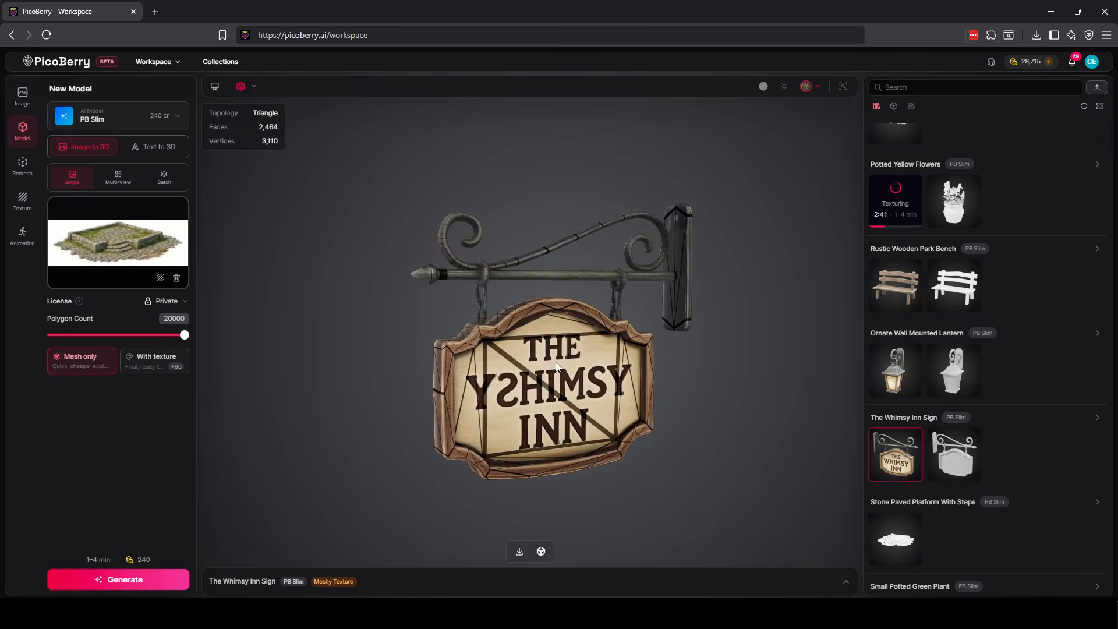
drag(455, 381, 736, 375)
drag(634, 375, 419, 371)
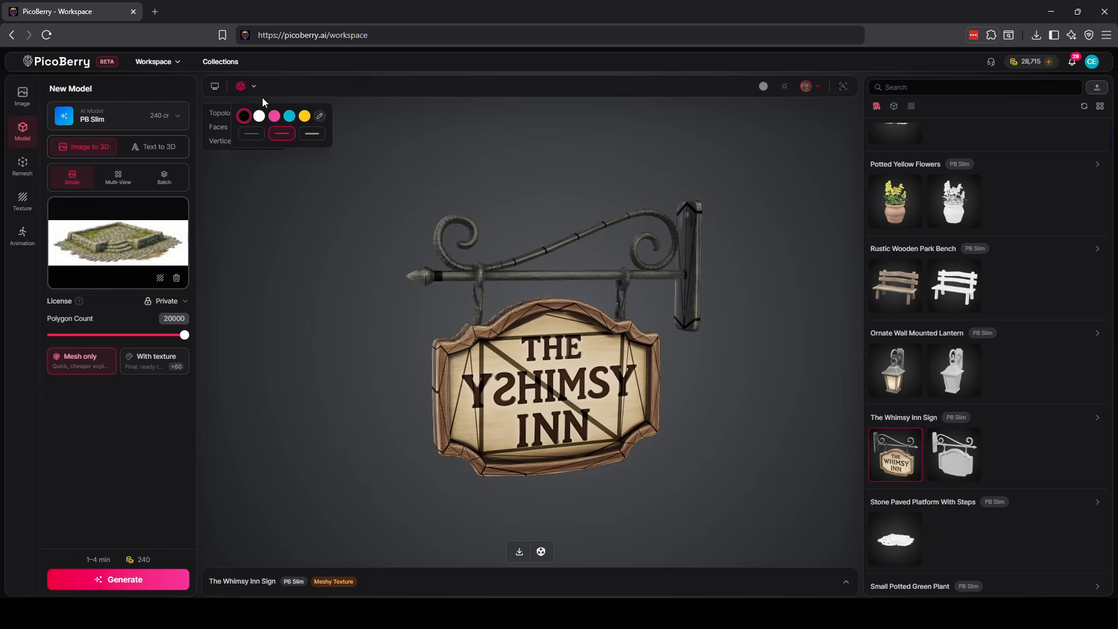
click(242, 89)
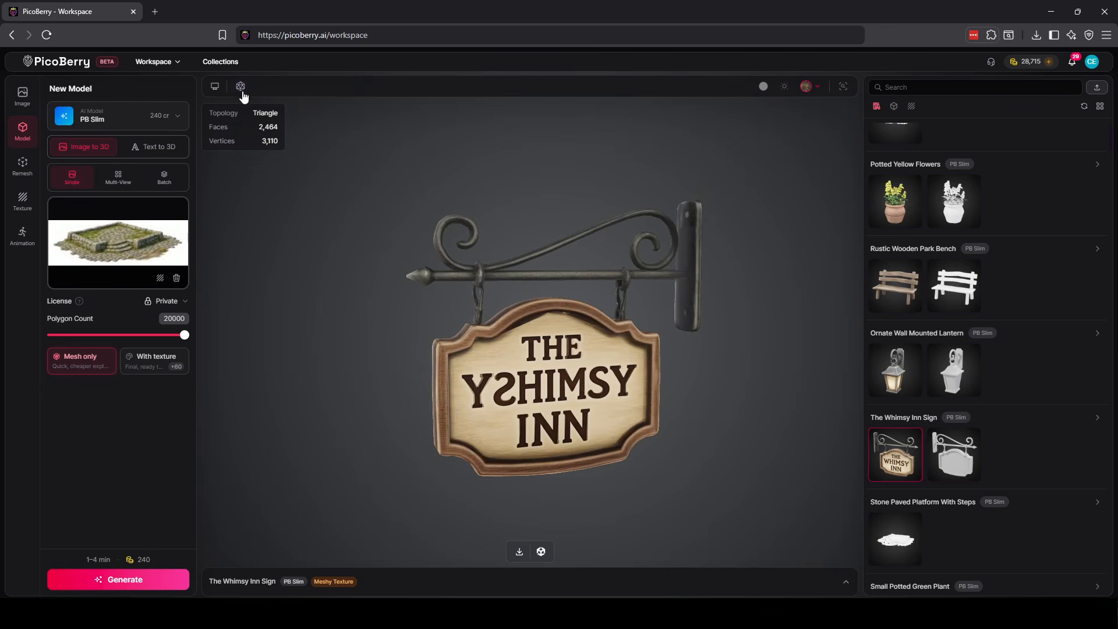
drag(450, 385, 648, 404)
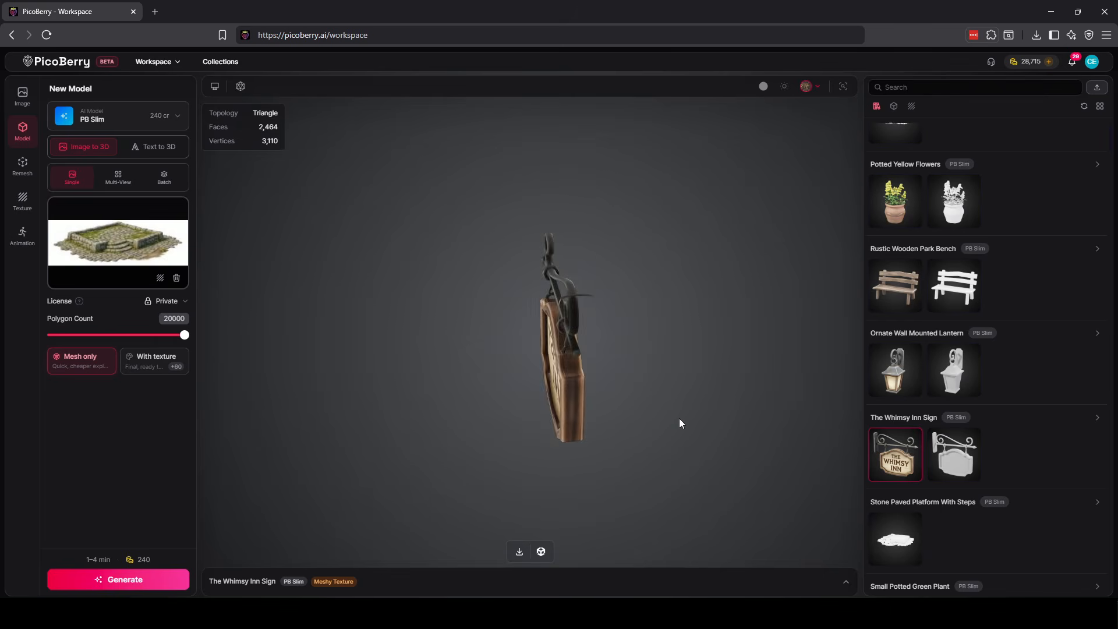
drag(616, 474, 425, 326)
Turn the wireframe overlay back on and examine the topology of the textured sign from both faces.
click(241, 87)
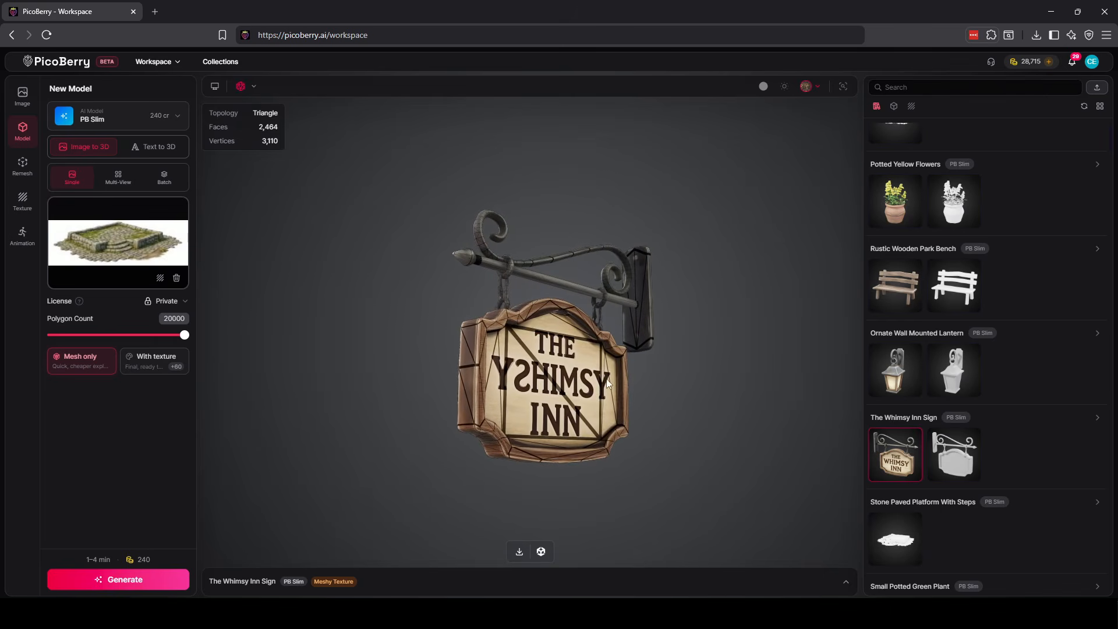
drag(496, 379, 569, 379)
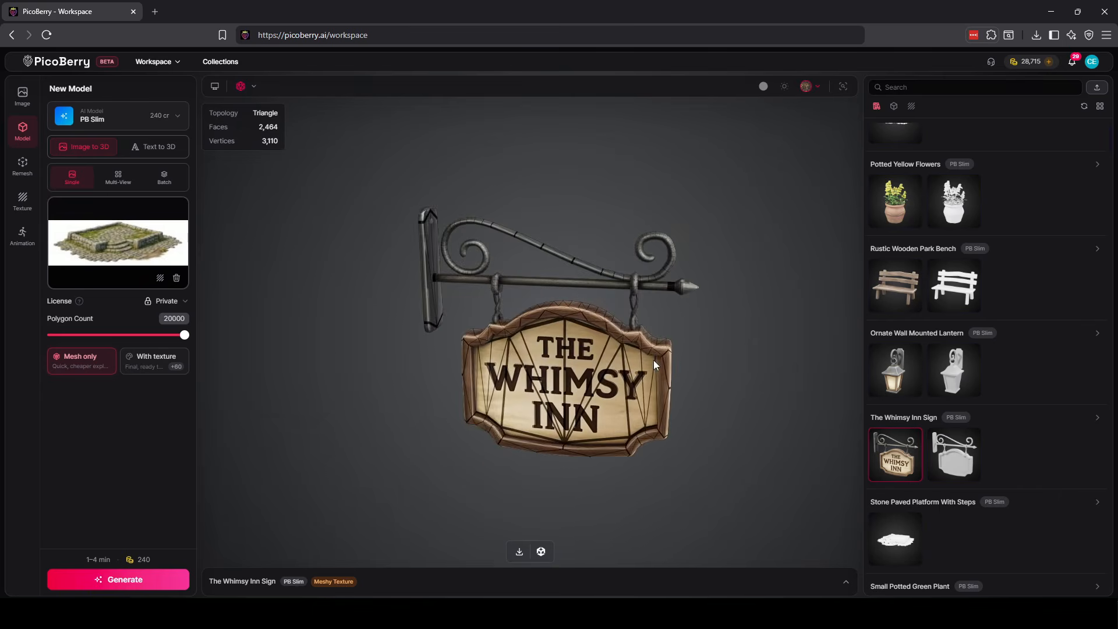
drag(646, 365, 715, 404)
mouse_move(576, 367)
mouse_down()
mouse_move(634, 397)
mouse_move(566, 380)
mouse_up()
mouse_move(641, 386)
mouse_down()
mouse_move(432, 389)
mouse_move(625, 375)
mouse_up()
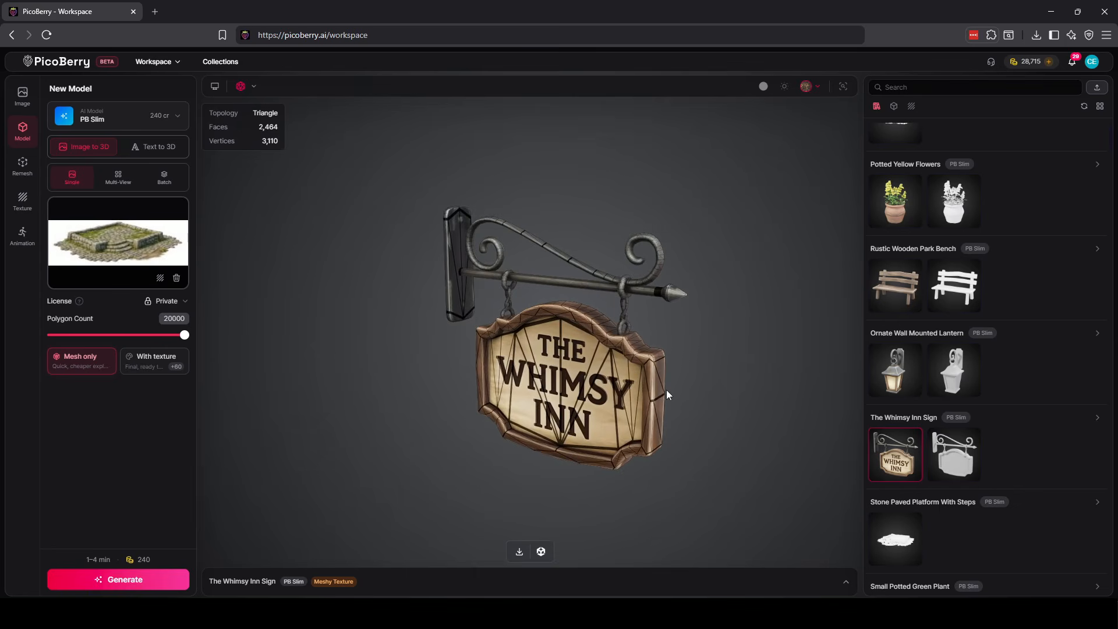
Open the textured Ornate Wall Mounted Lantern, hide its wireframe overlay and inspect the texture from several sides.
click(890, 379)
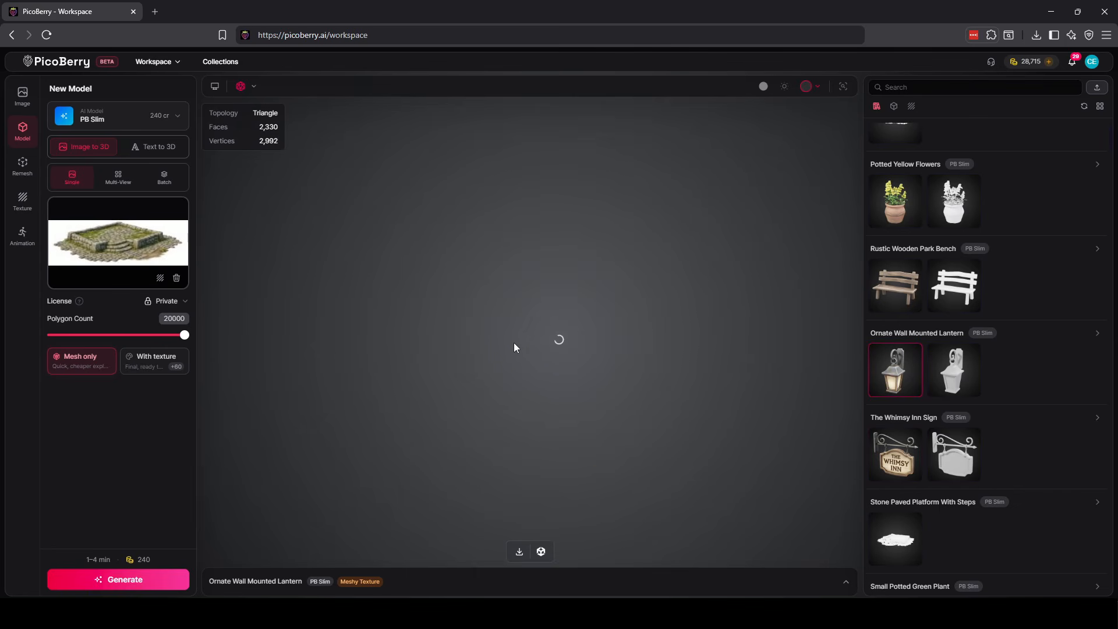
drag(622, 372, 515, 360)
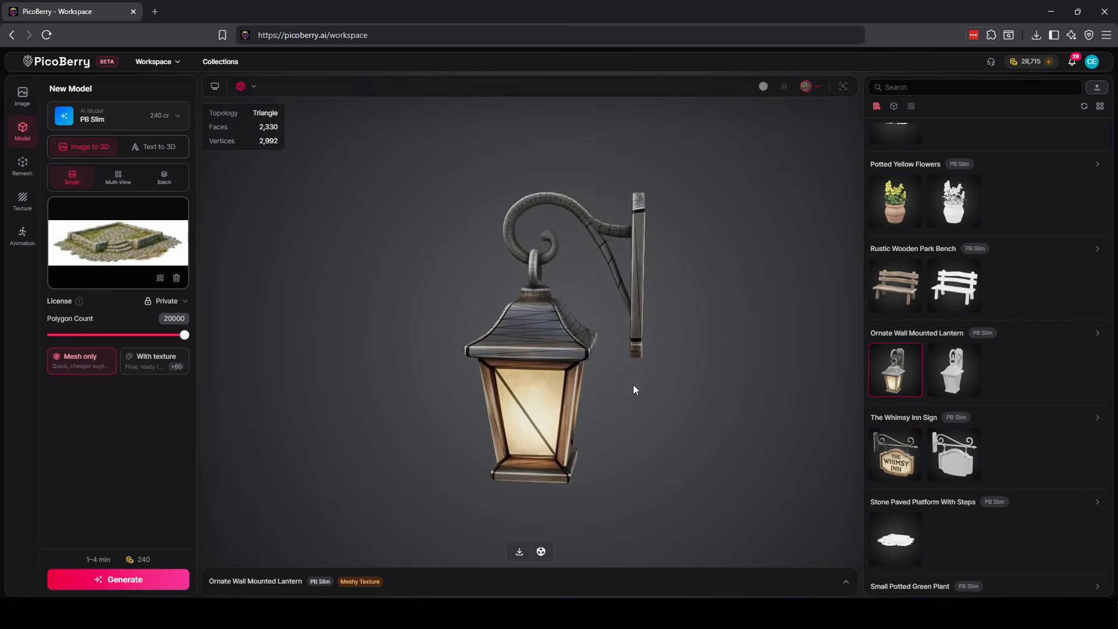
drag(634, 384, 602, 373)
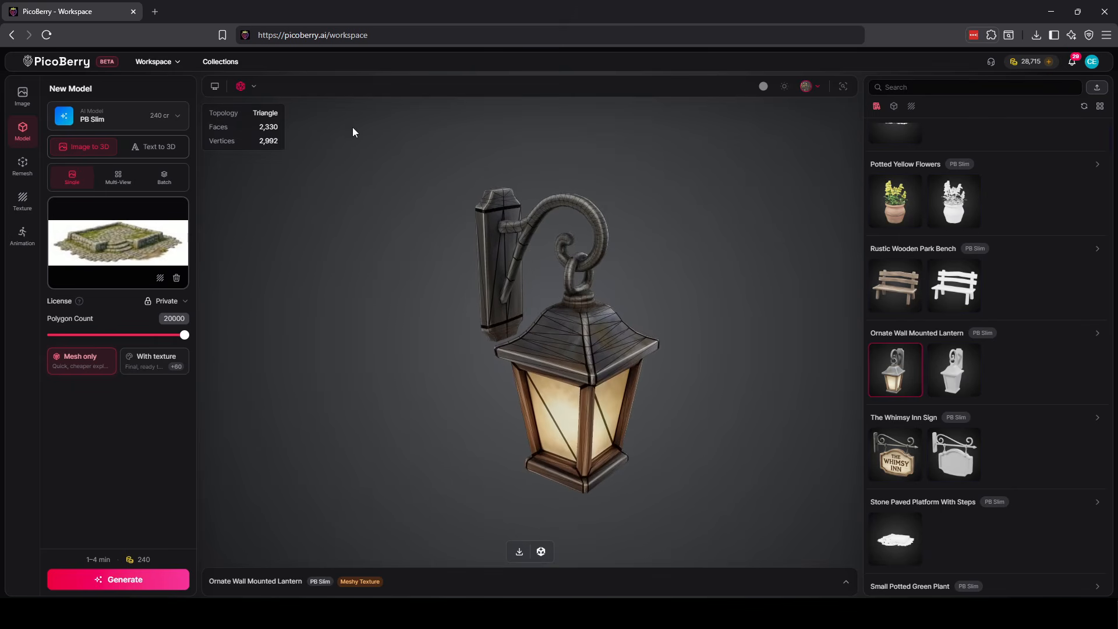
click(253, 89)
click(241, 88)
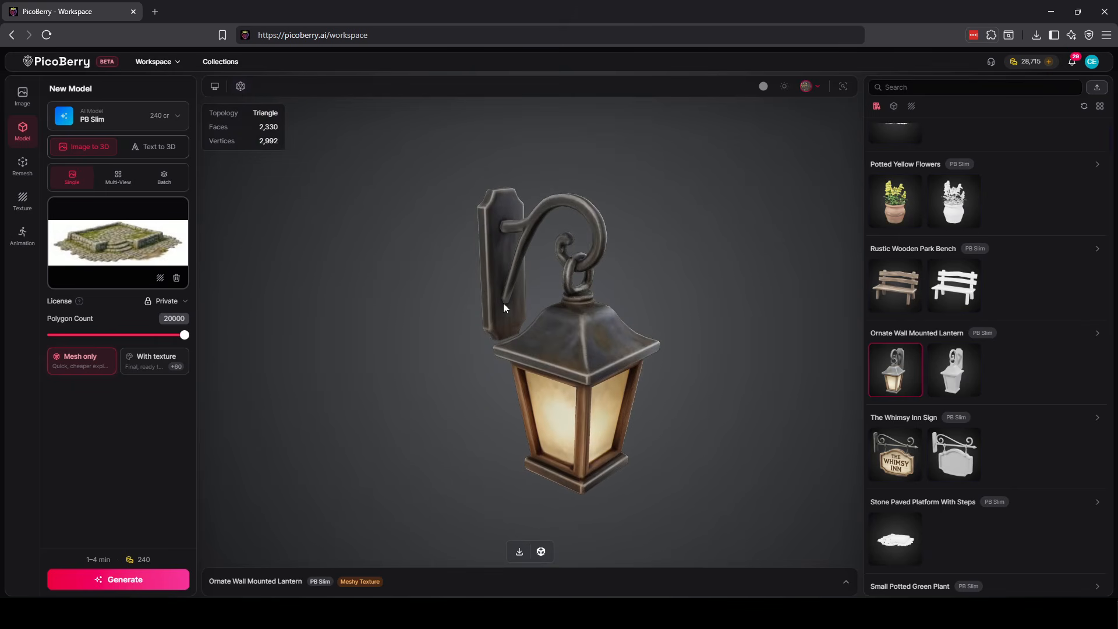
drag(539, 393, 694, 402)
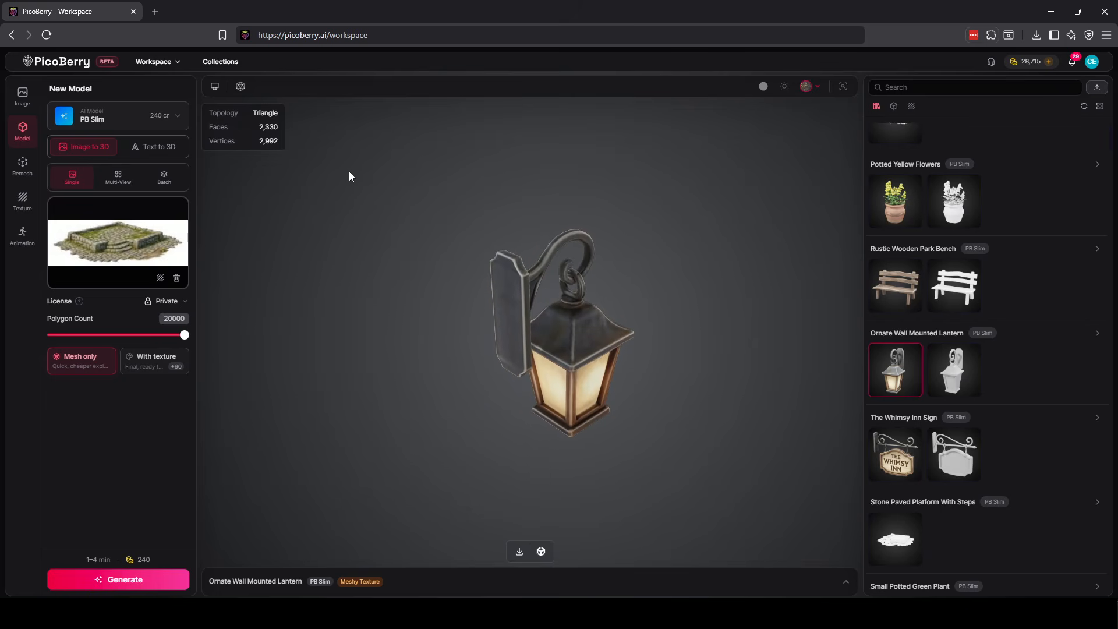
Show the wireframe on the textured lantern and examine the mesh of its wall plate, bracket and lamp body.
click(240, 87)
drag(549, 335, 536, 199)
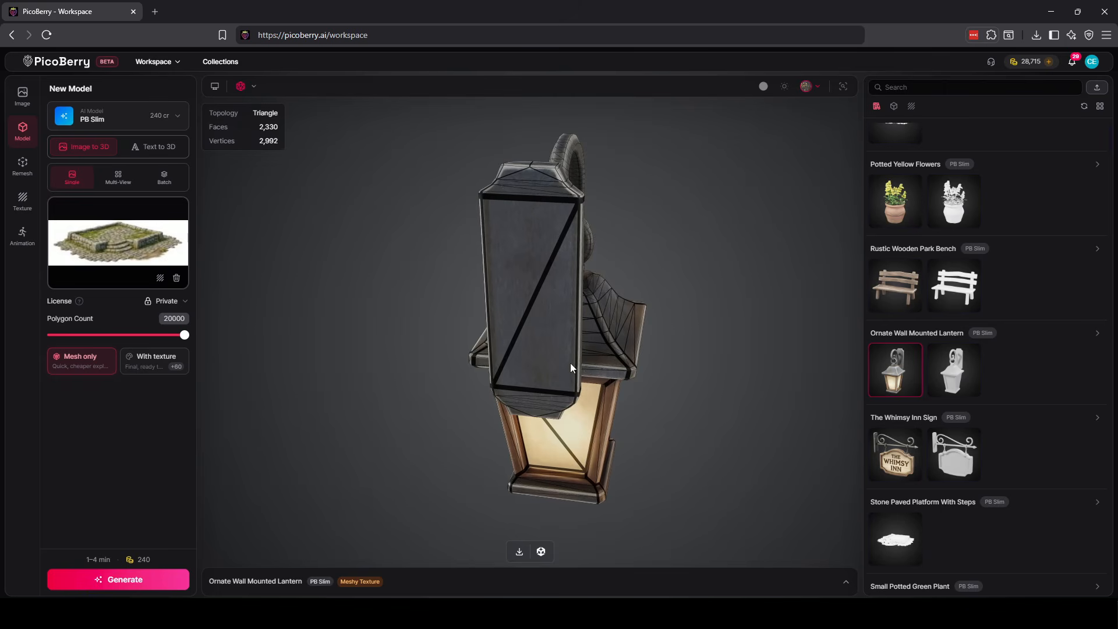
drag(570, 362, 615, 354)
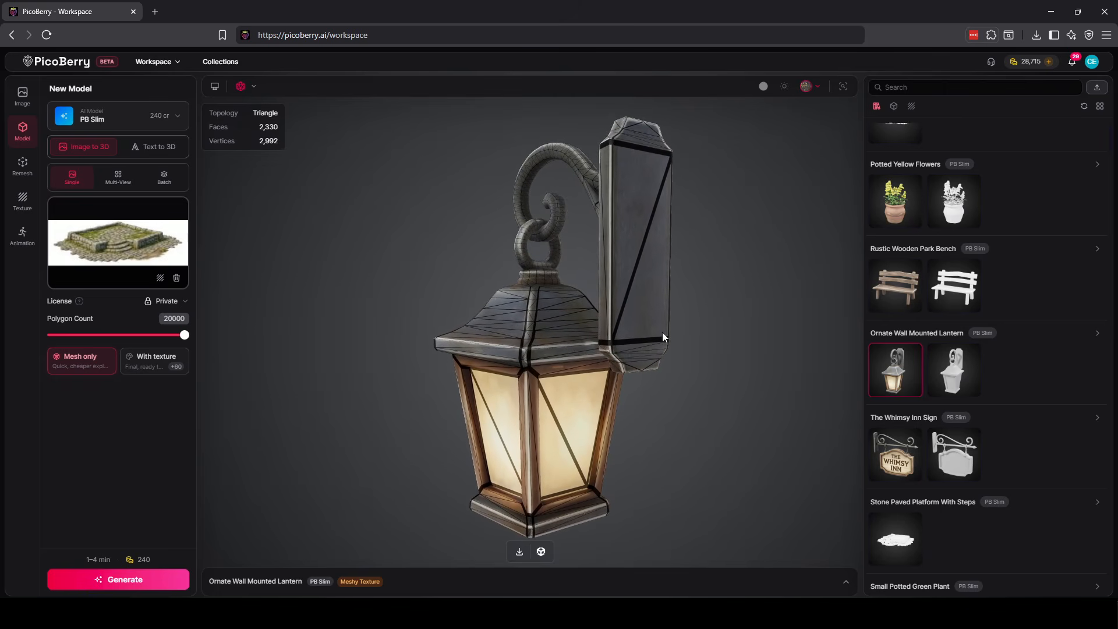
drag(631, 267, 640, 237)
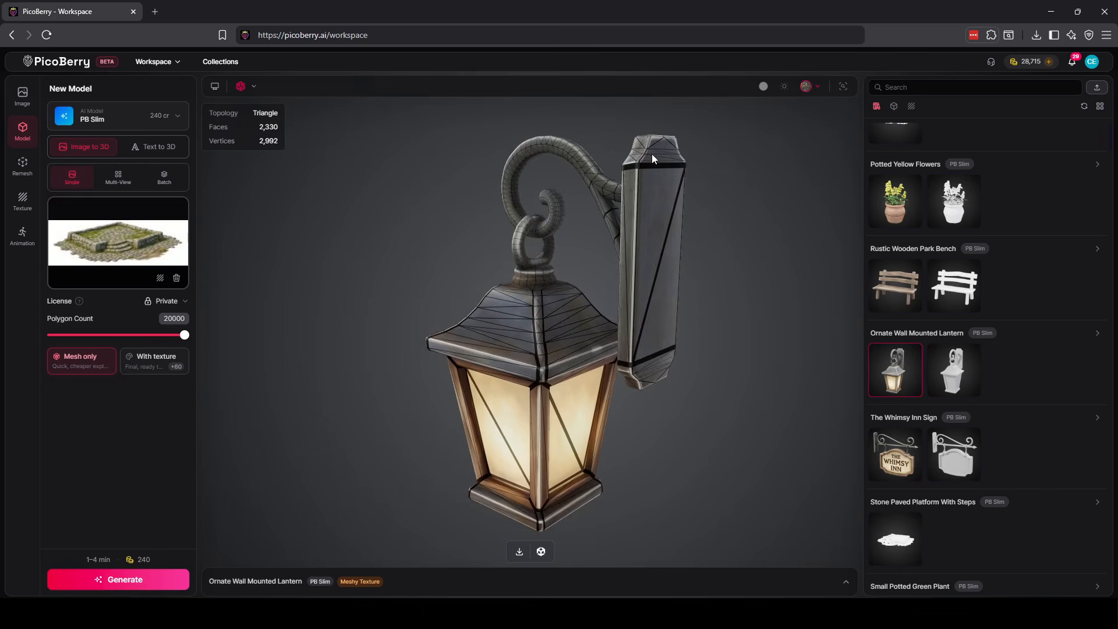
drag(617, 355, 584, 370)
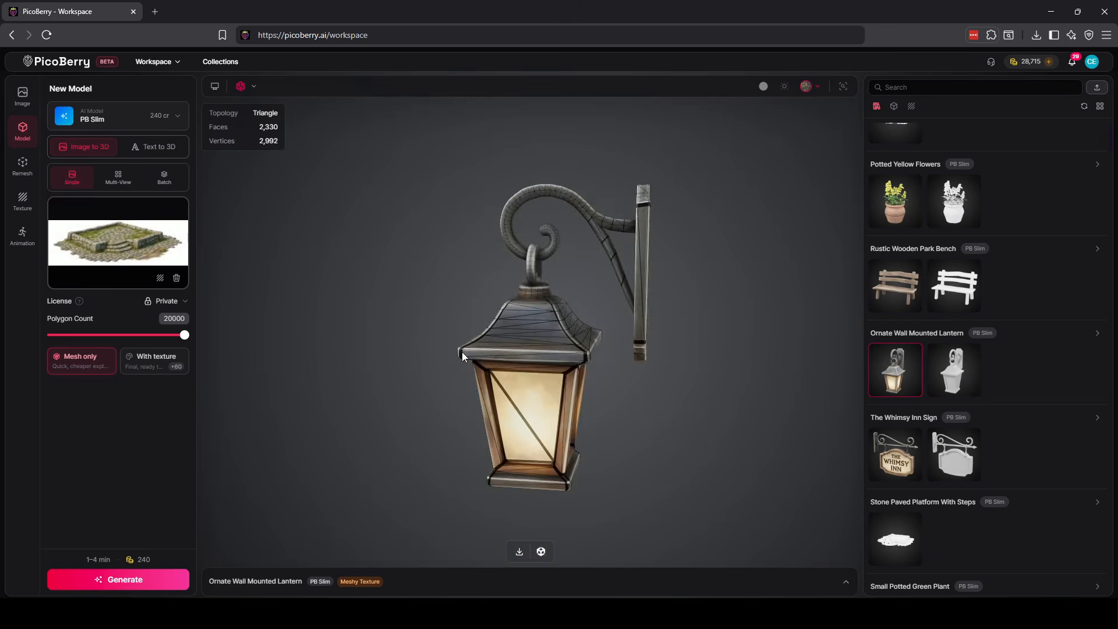
Open the textured Rustic Wooden Park Bench and inspect the wood texture with the wireframe overlay hidden.
click(898, 281)
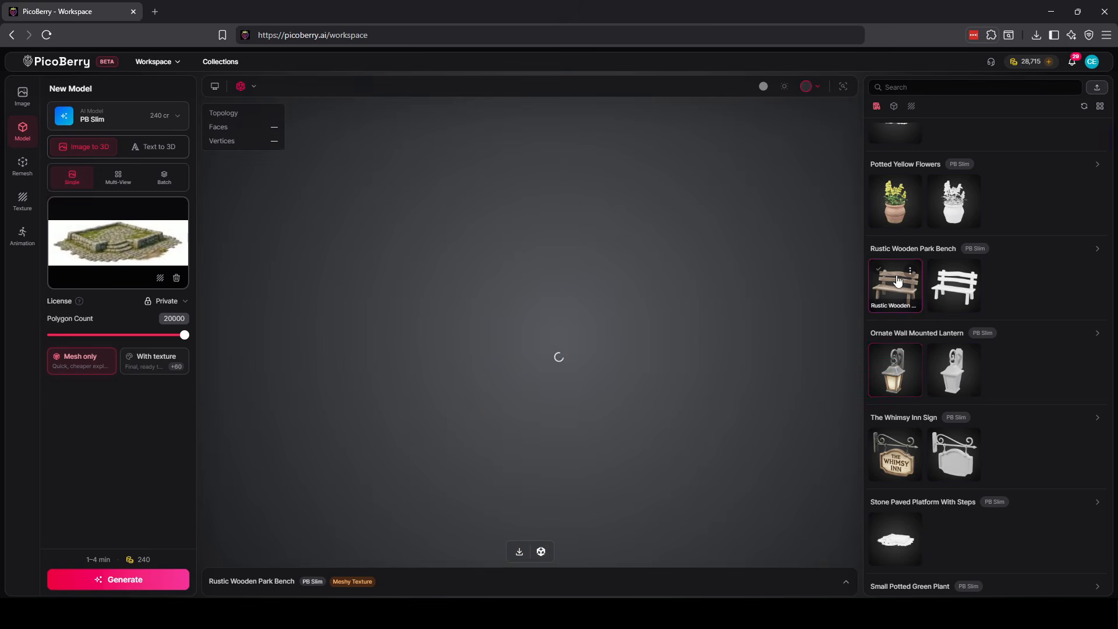
drag(498, 365, 393, 270)
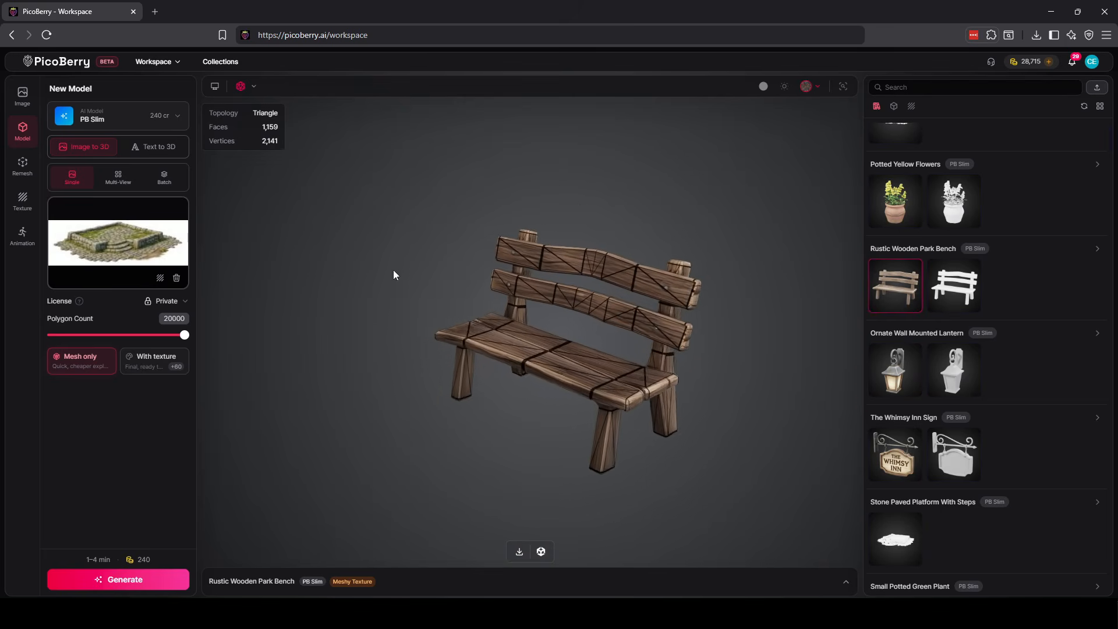
click(241, 88)
drag(411, 256, 603, 373)
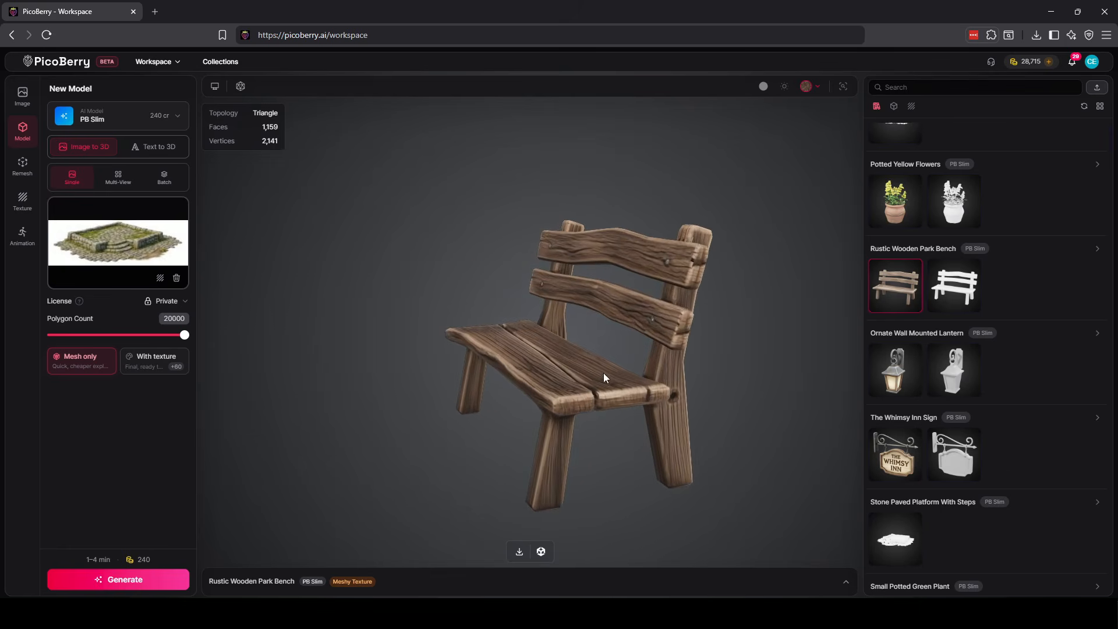
Show the wireframe on the textured bench and examine the topology of its seat, backrest and underside.
click(240, 87)
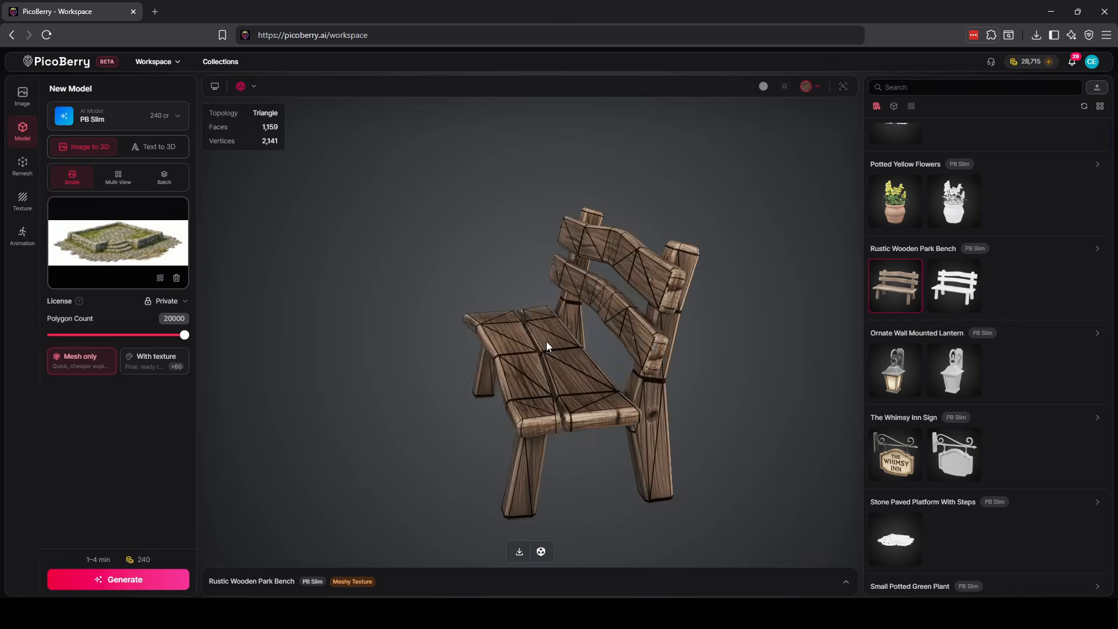
drag(481, 242, 439, 274)
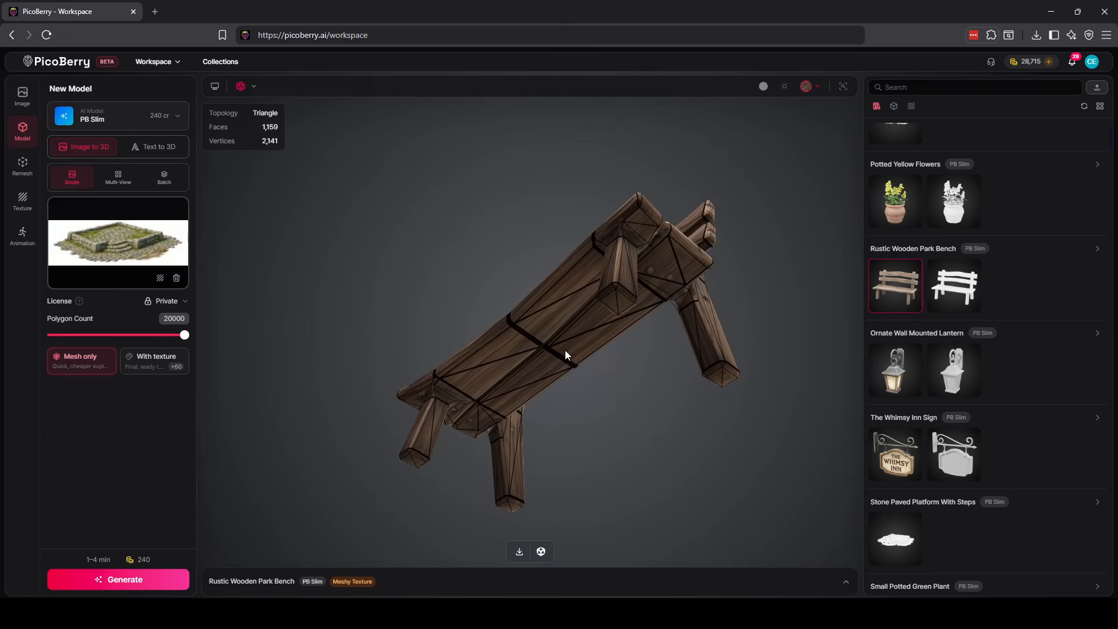
scroll(581, 294, up, 5)
drag(580, 306, 580, 389)
scroll(594, 386, down, 5)
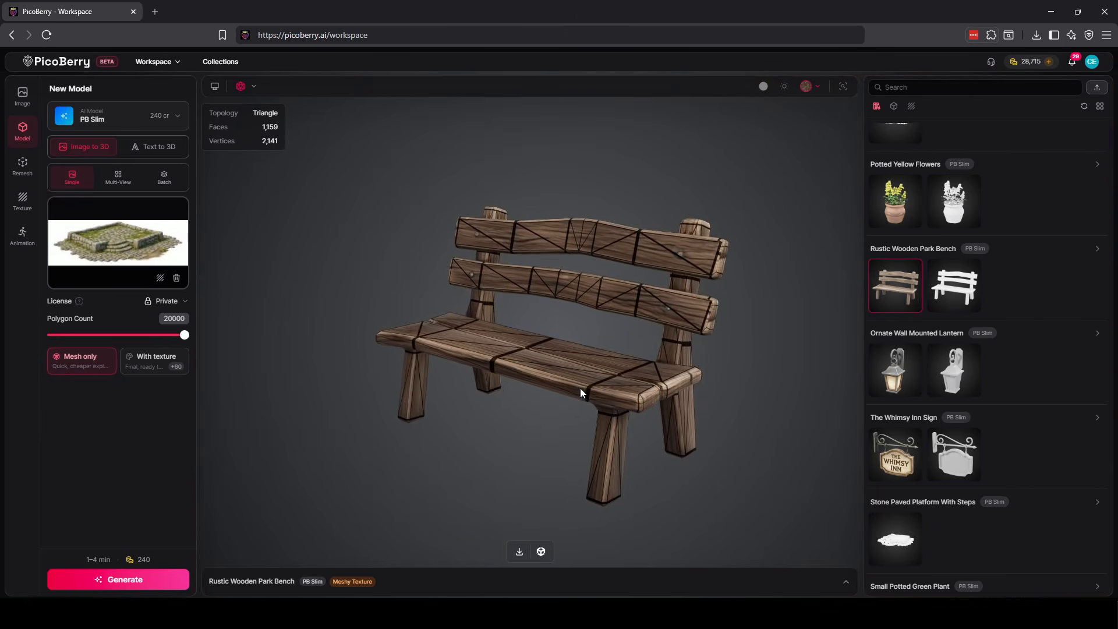
Open the textured Potted Yellow Flowers, hide its wireframe overlay and inspect the texture from several sides.
scroll(907, 376, up, 1)
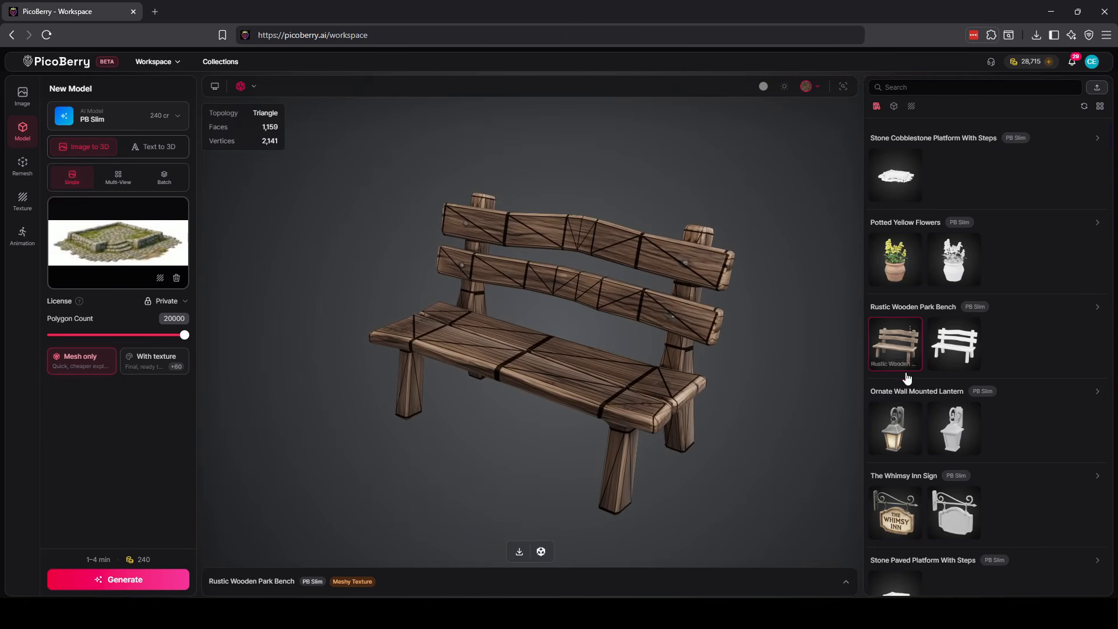
click(894, 265)
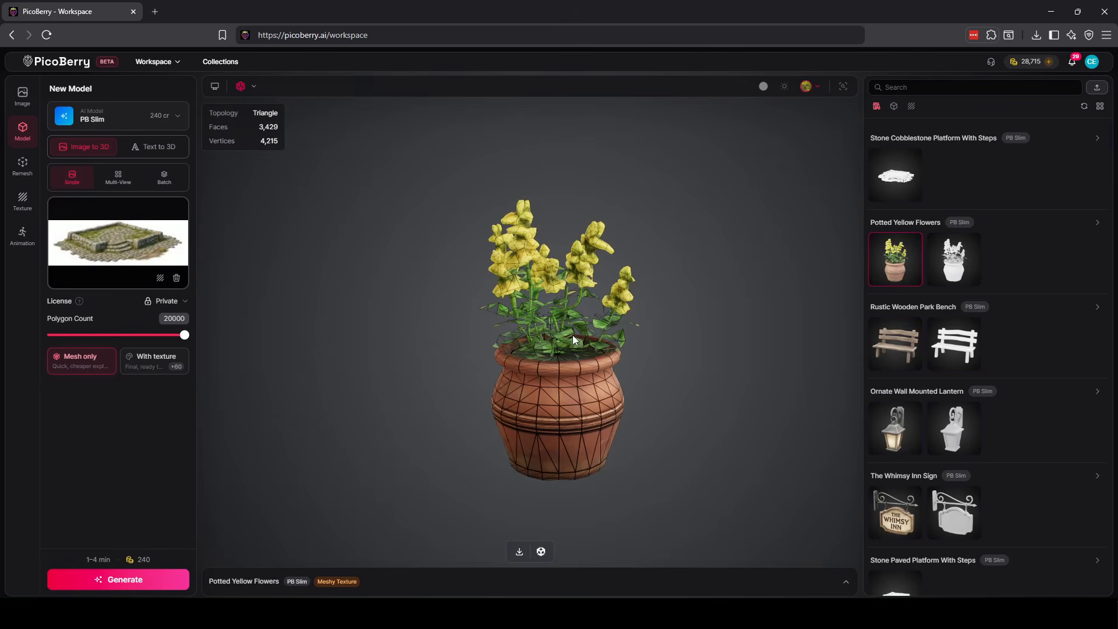
drag(582, 365, 623, 368)
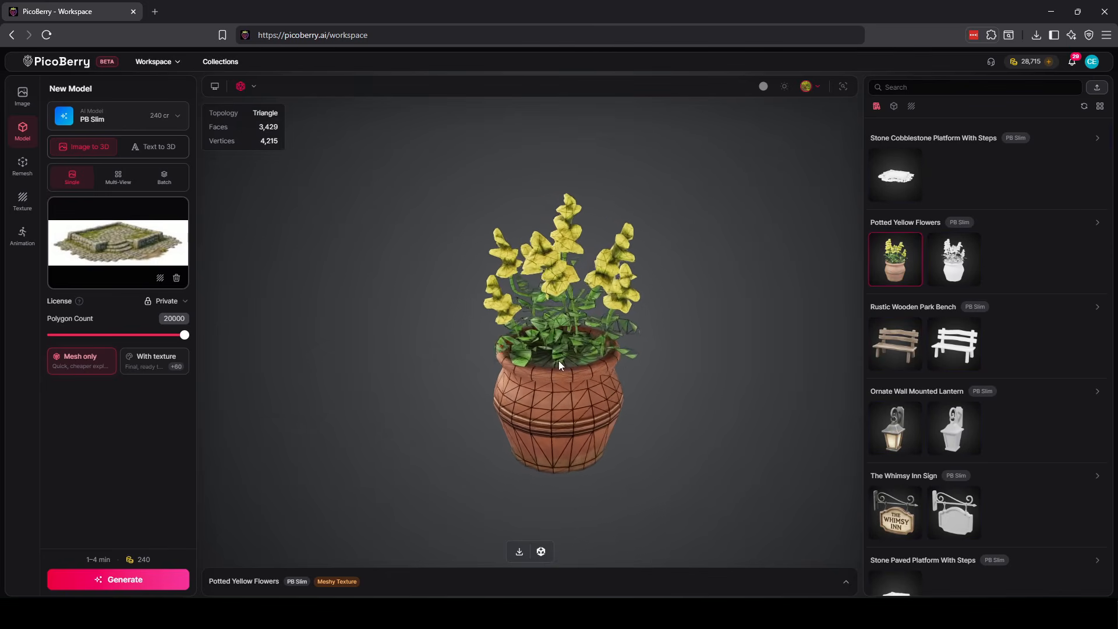
click(240, 86)
scroll(415, 314, down, 5)
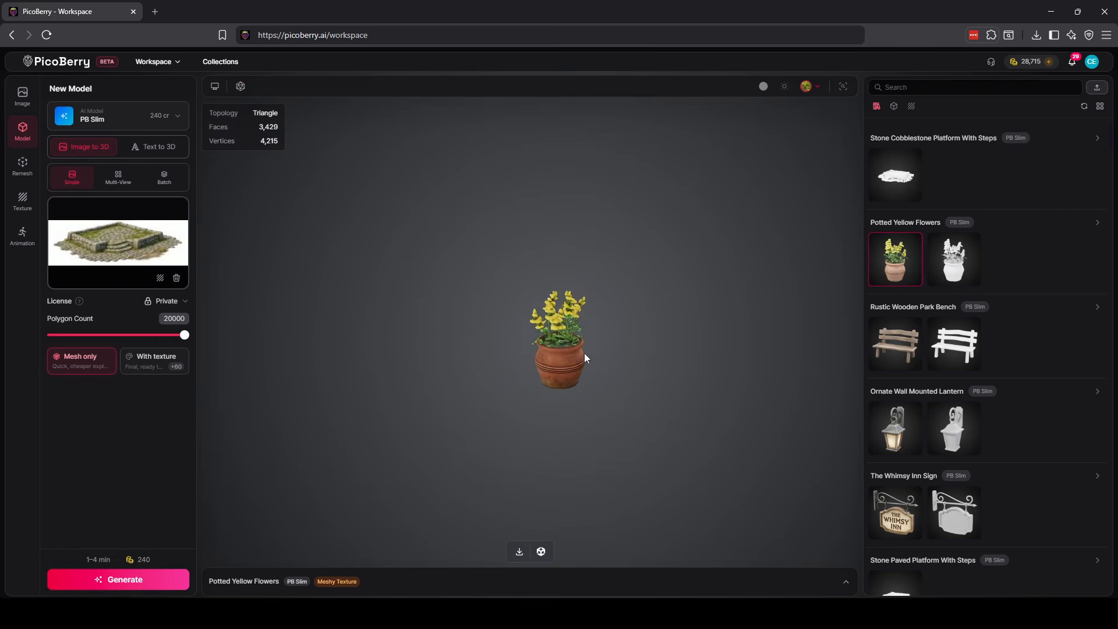
scroll(550, 355, up, 6)
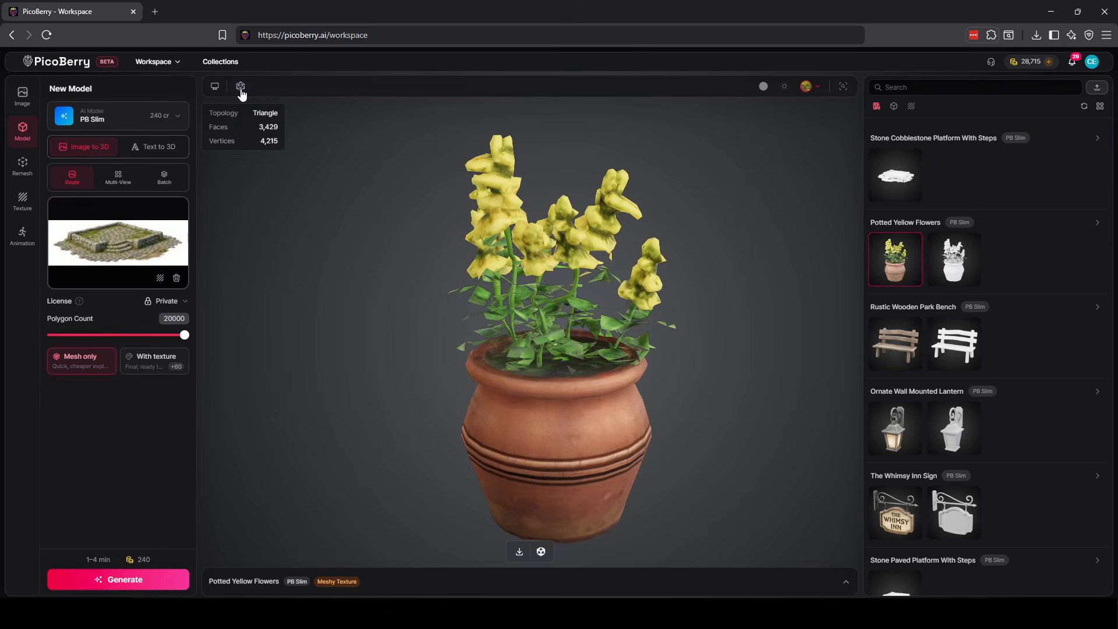
Show the wireframe on the textured potted flowers and examine the topology of the pot, leaves and blossoms.
click(241, 86)
scroll(699, 347, down, 4)
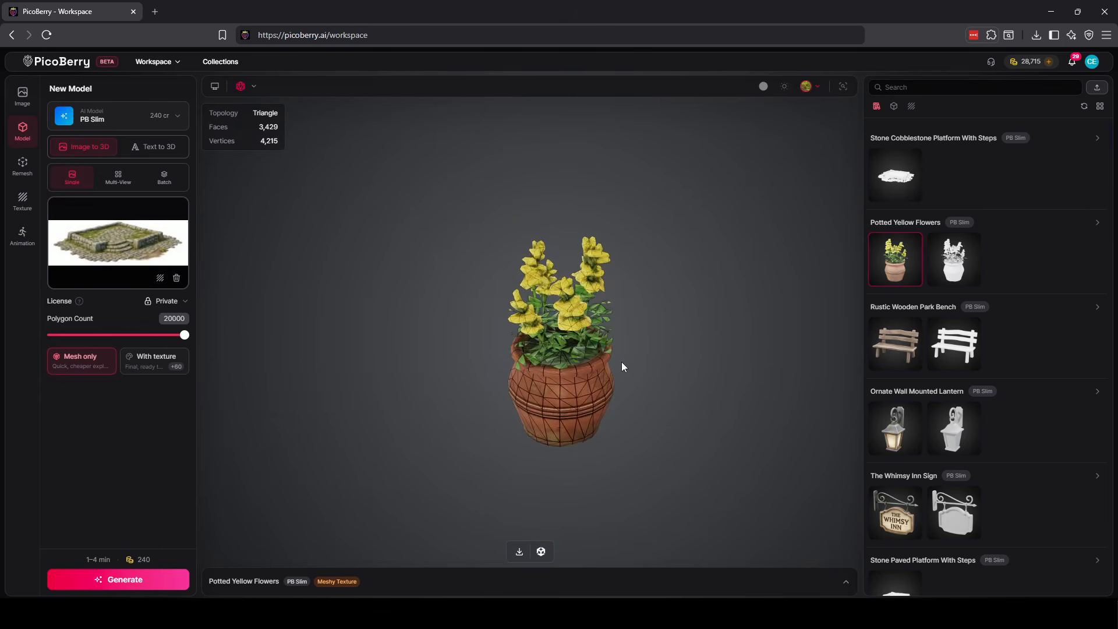
scroll(571, 359, down, 3)
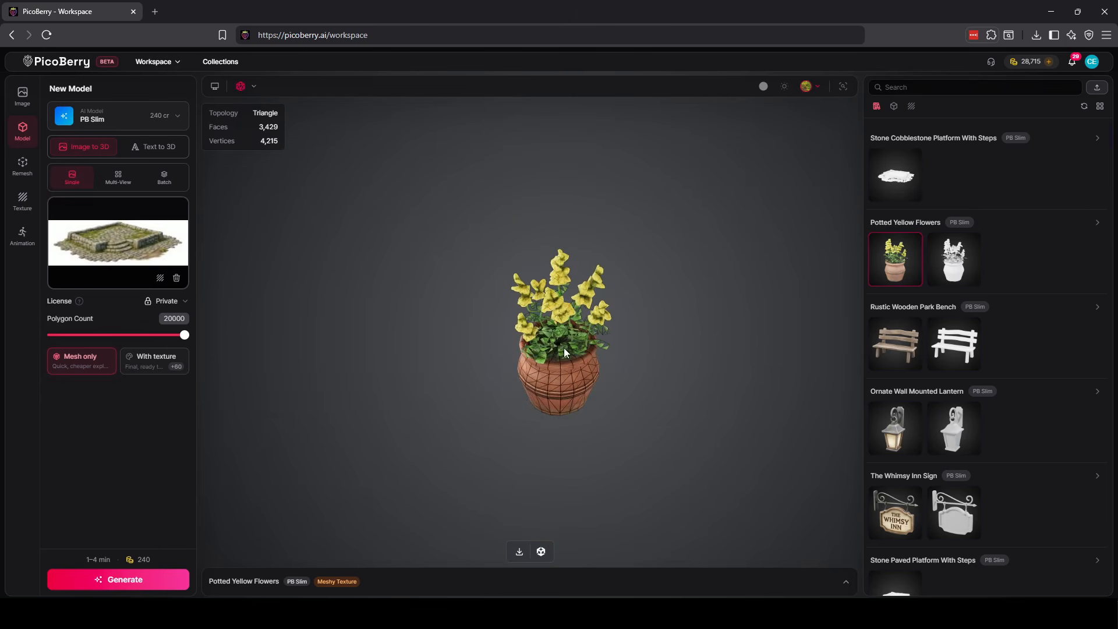
Hide the wireframe on the potted flowers again and judge how the textured model looks from a distance.
click(242, 87)
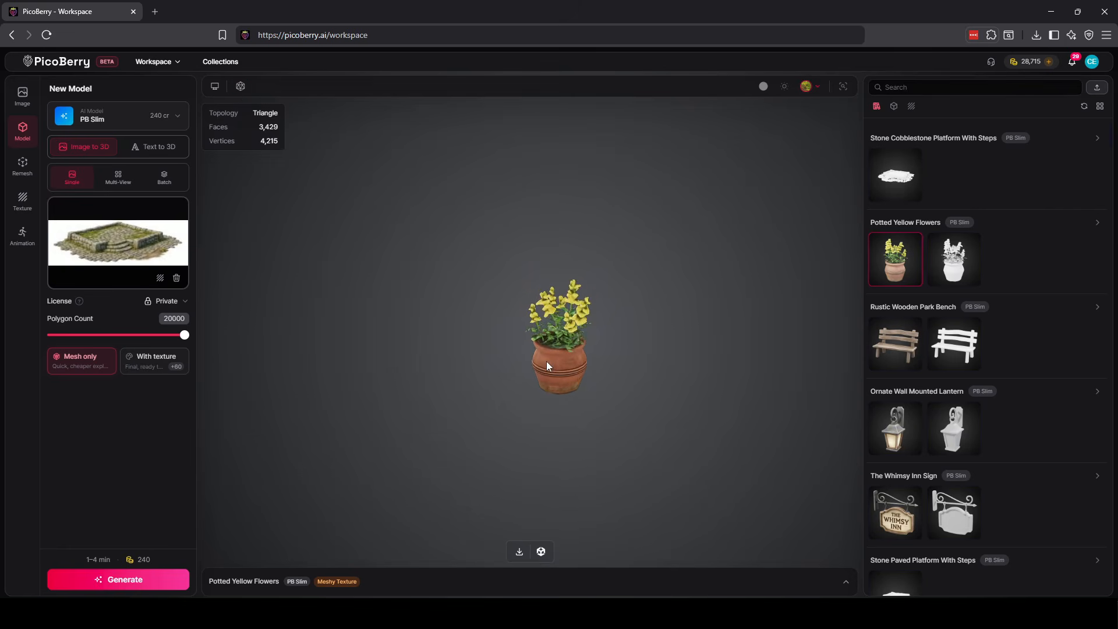
scroll(546, 361, down, 2)
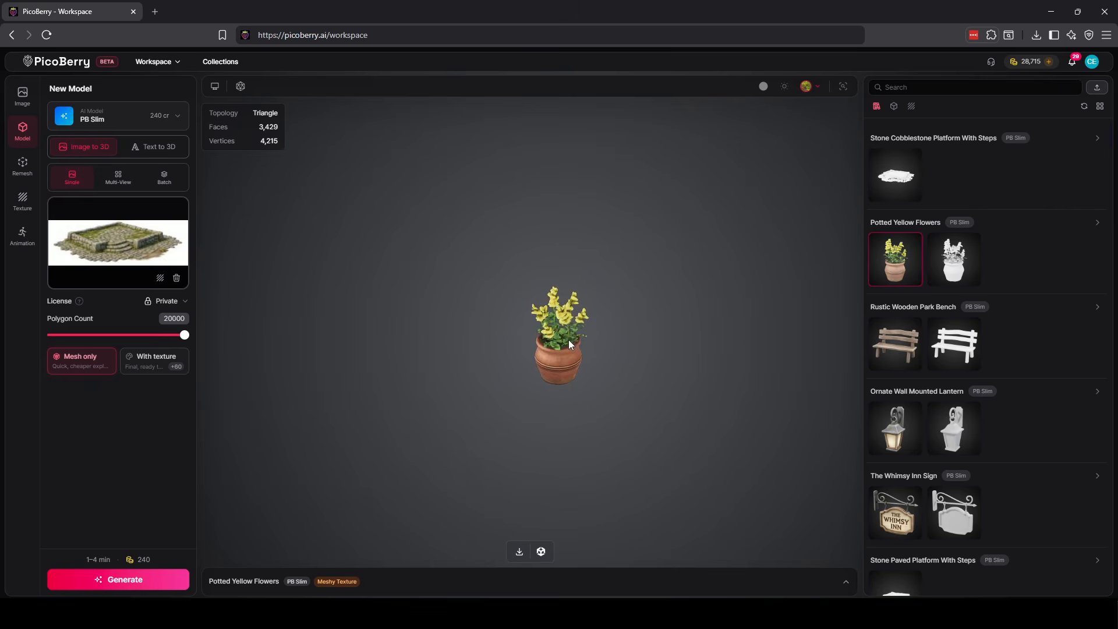
drag(551, 340, 490, 340)
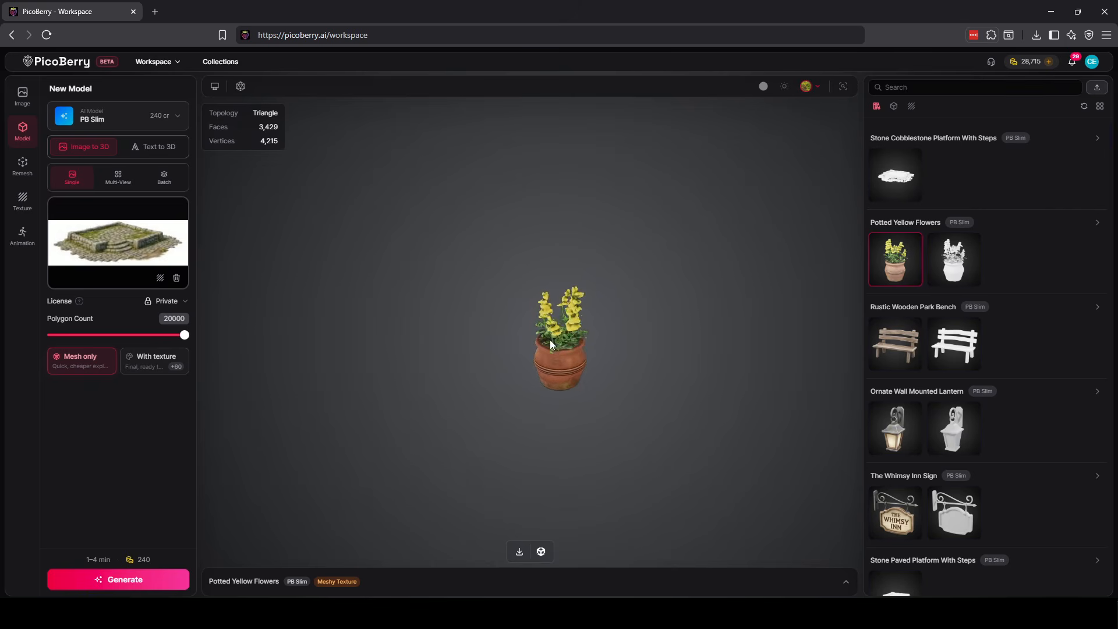
scroll(559, 342, up, 3)
scroll(565, 343, down, 2)
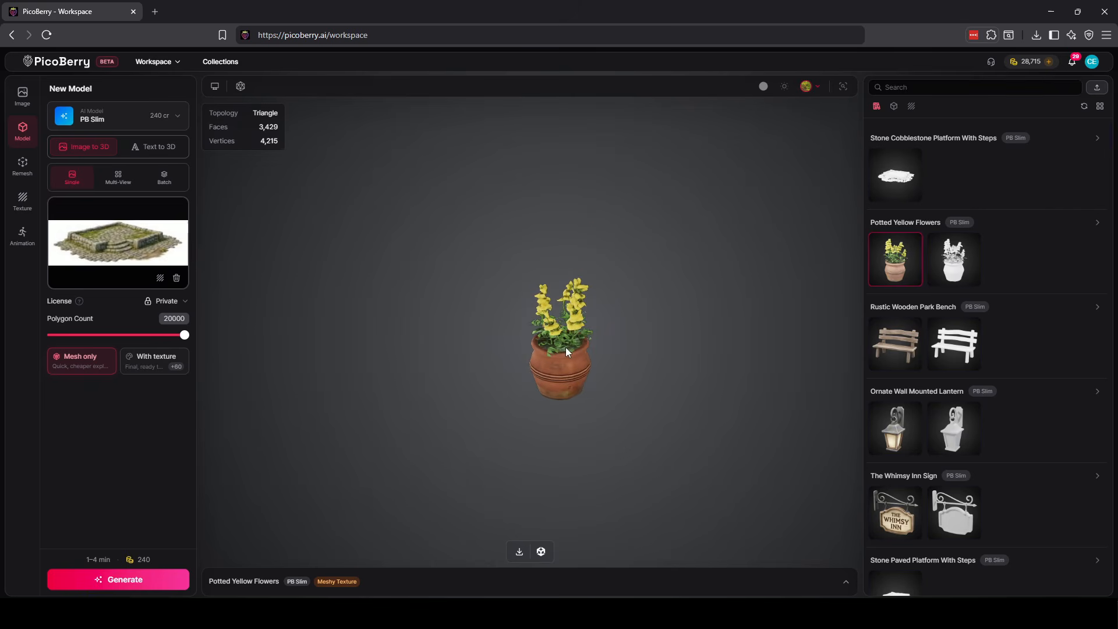
scroll(575, 341, down, 3)
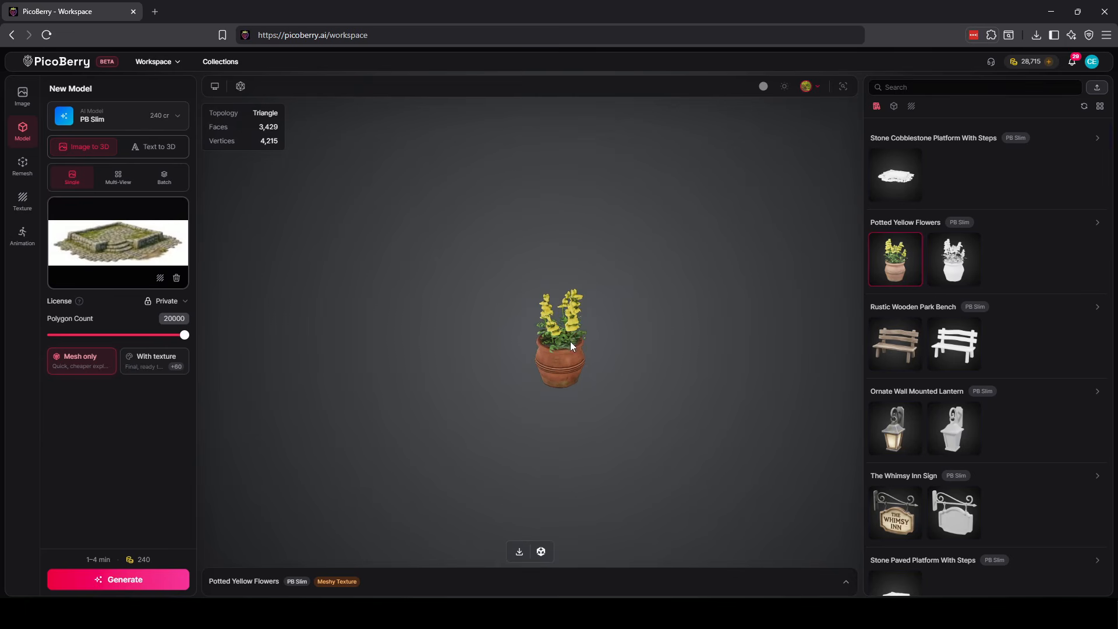
Examine the leaves and blossoms inside the pot up close, comparing them with the view from farther away.
scroll(576, 349, up, 10)
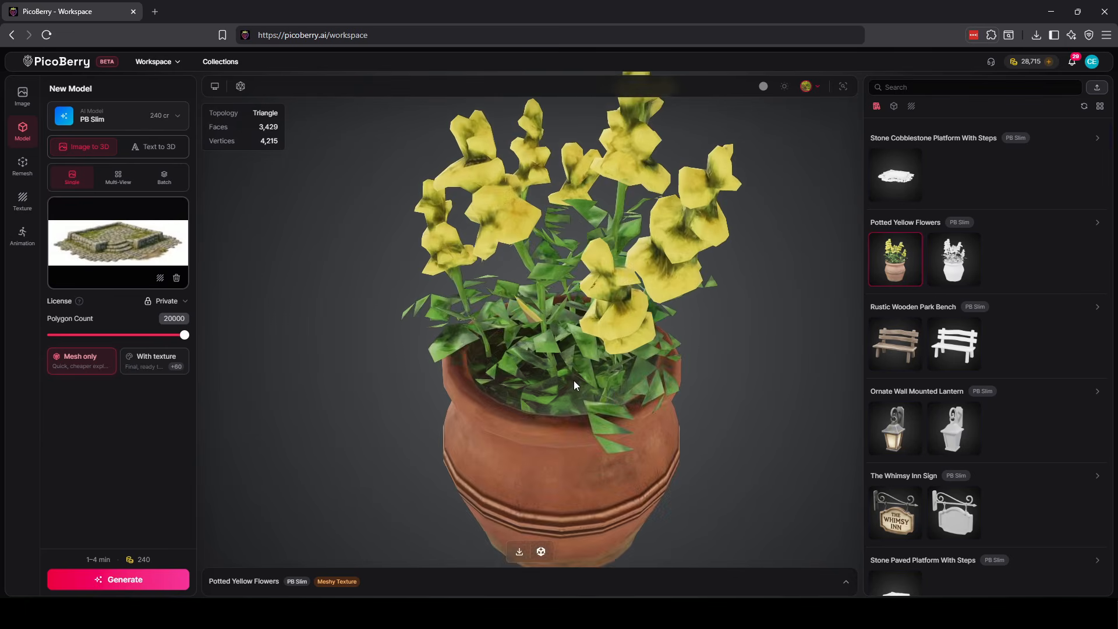
scroll(594, 388, down, 5)
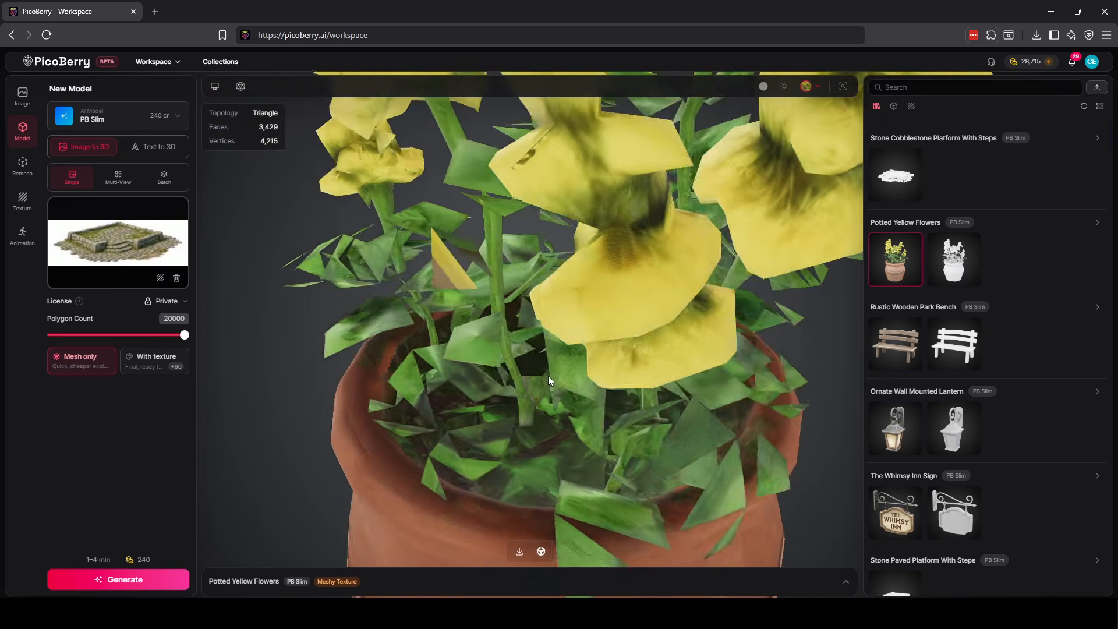
scroll(388, 337, up, 4)
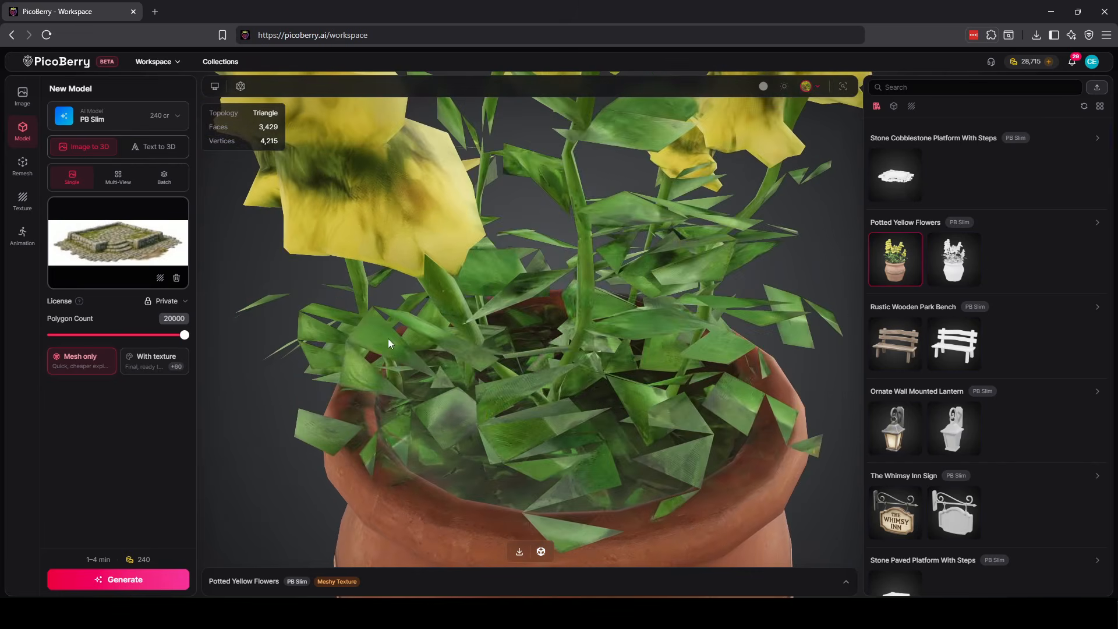
scroll(579, 329, down, 10)
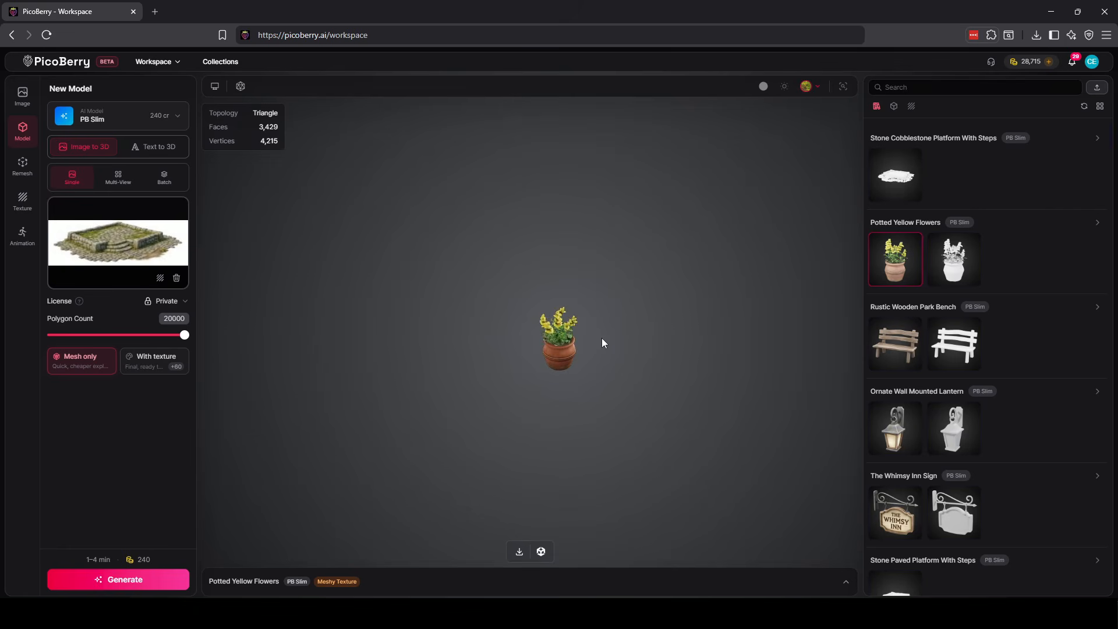
scroll(544, 380, up, 3)
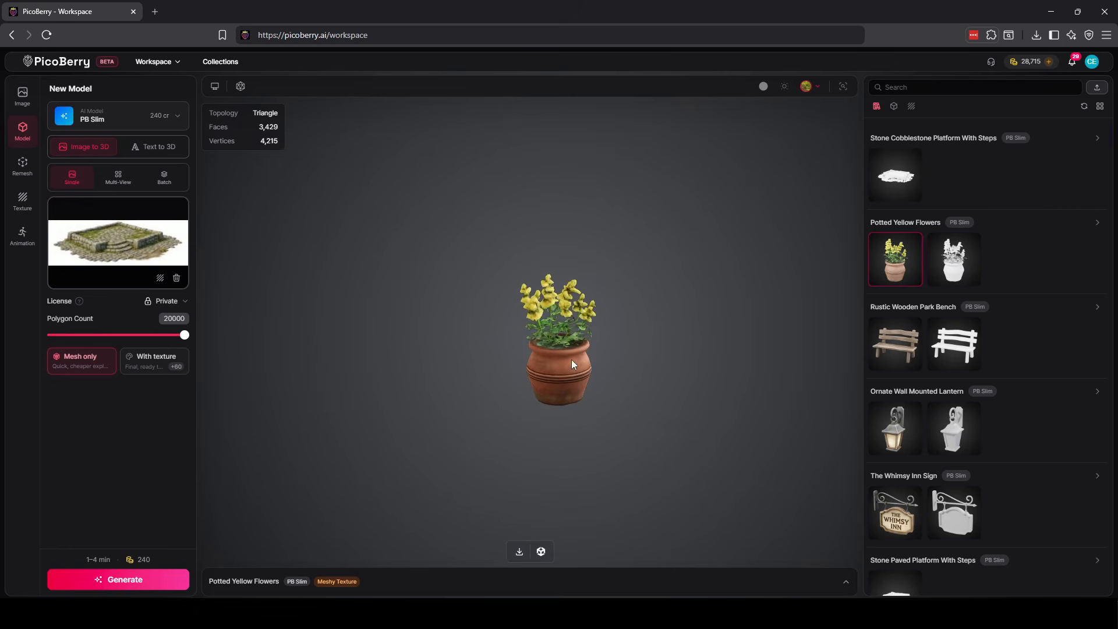
drag(570, 369, 753, 369)
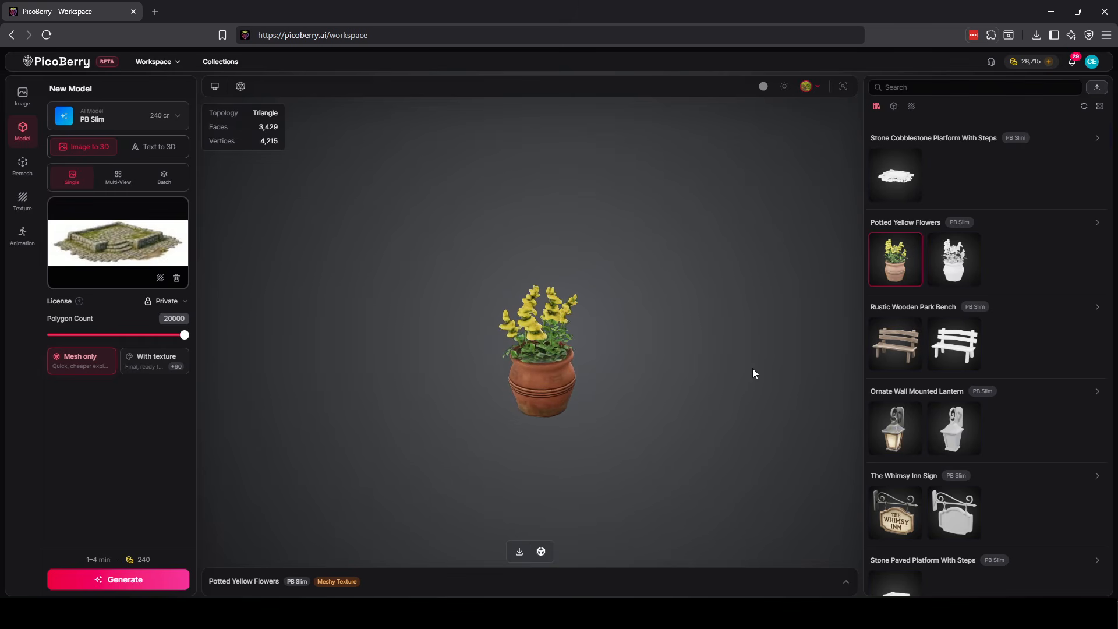
Open the untextured Stone Cobblestone Platform With Steps, inspect its geometry from above and review the other generated models in the library.
click(895, 179)
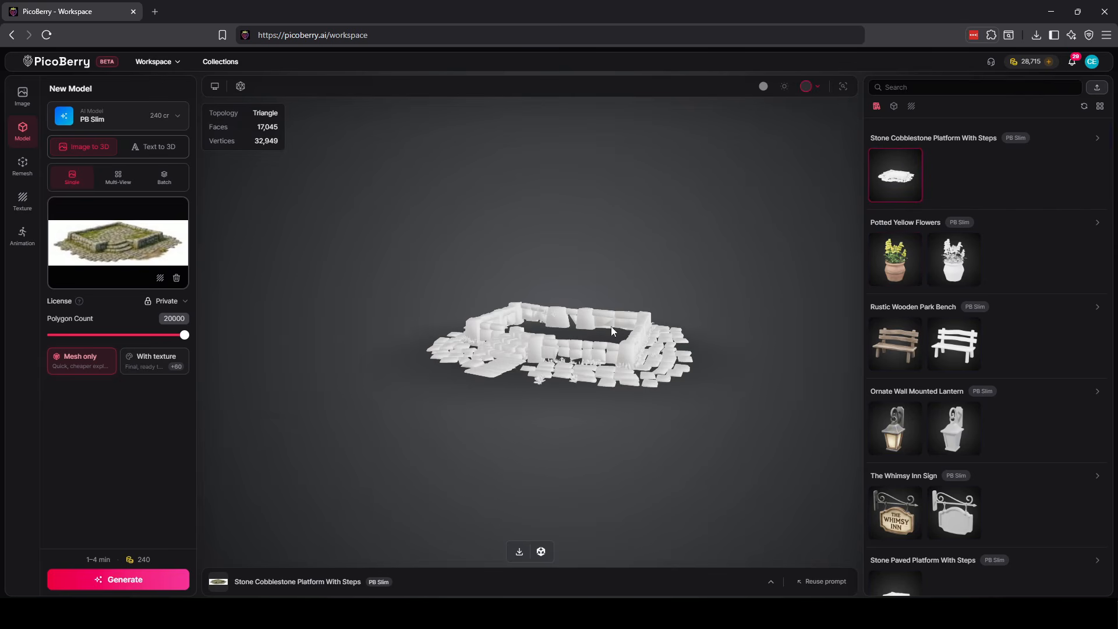
drag(611, 331, 585, 382)
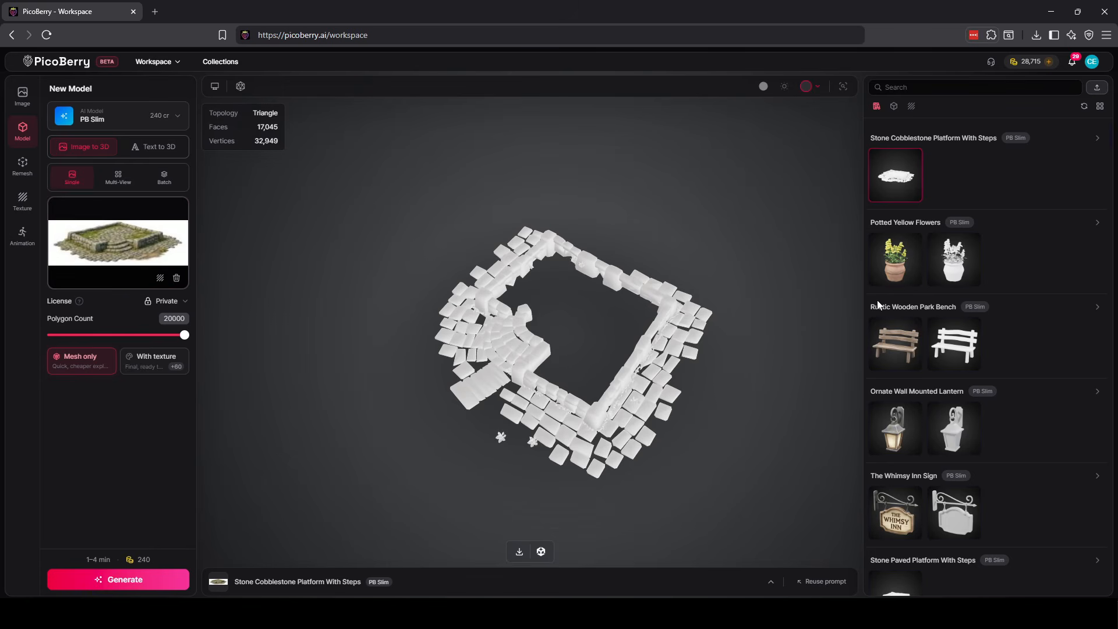
scroll(913, 303, down, 4)
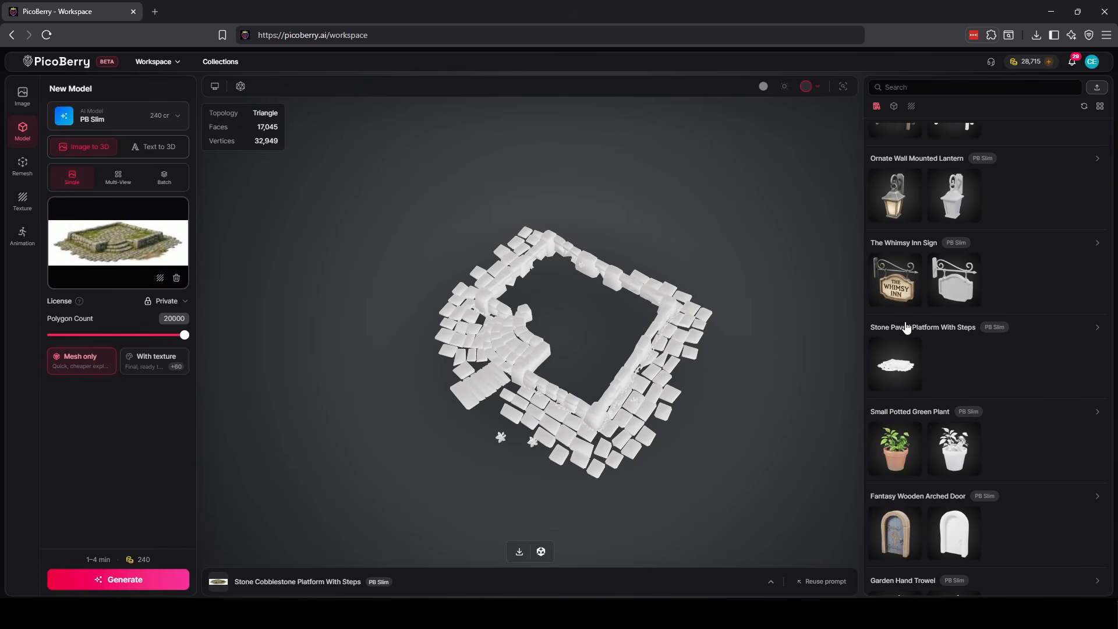
scroll(914, 326, down, 1)
scroll(919, 384, down, 3)
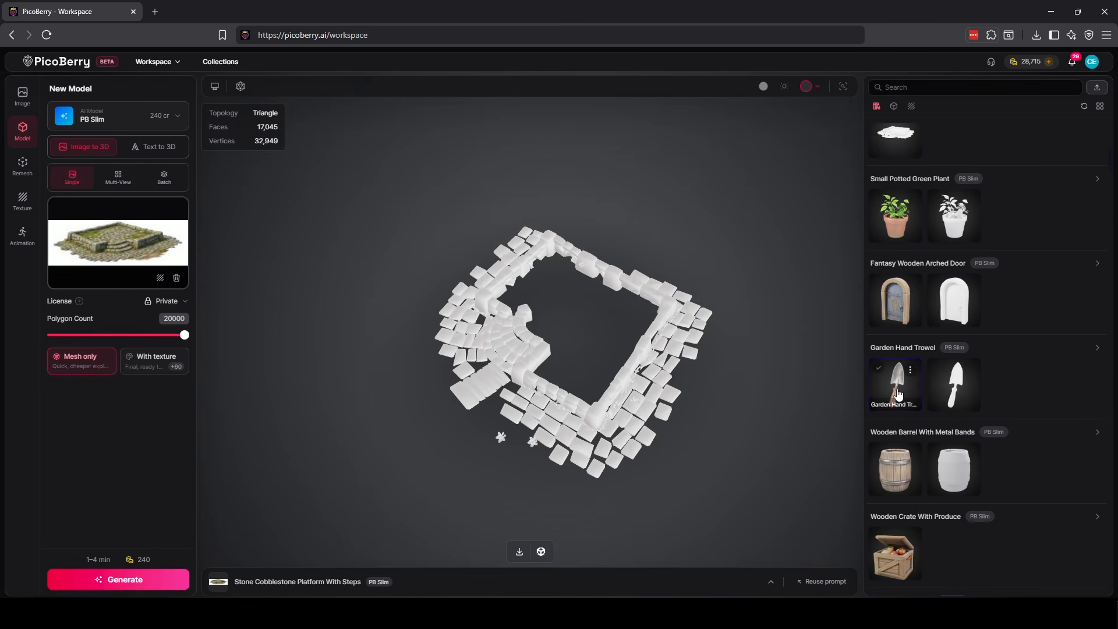
scroll(909, 434, up, 8)
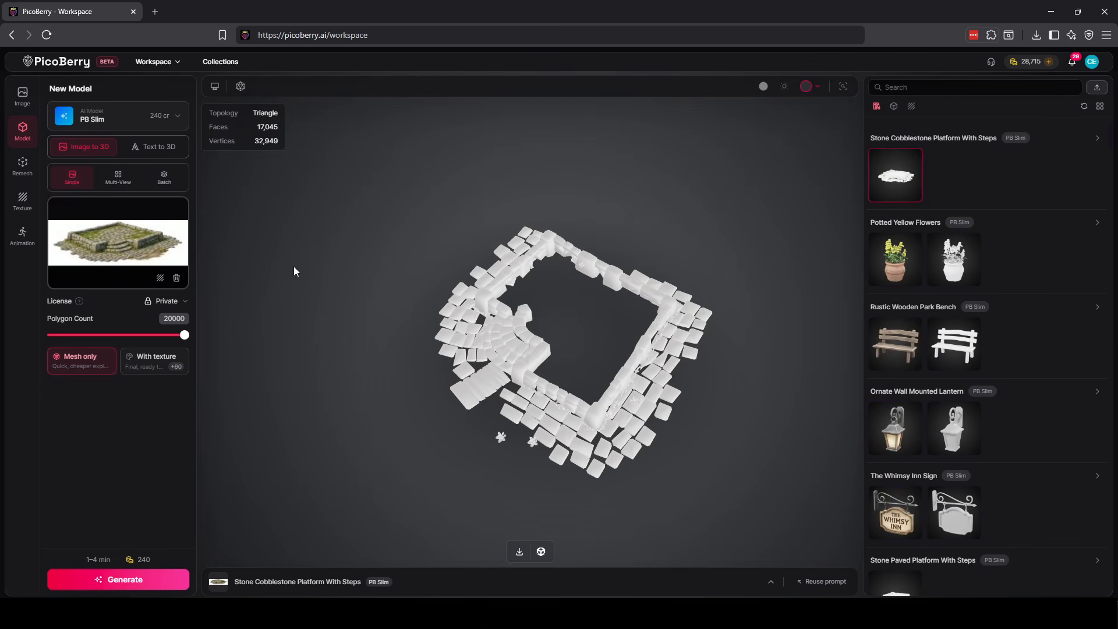
drag(560, 339, 547, 302)
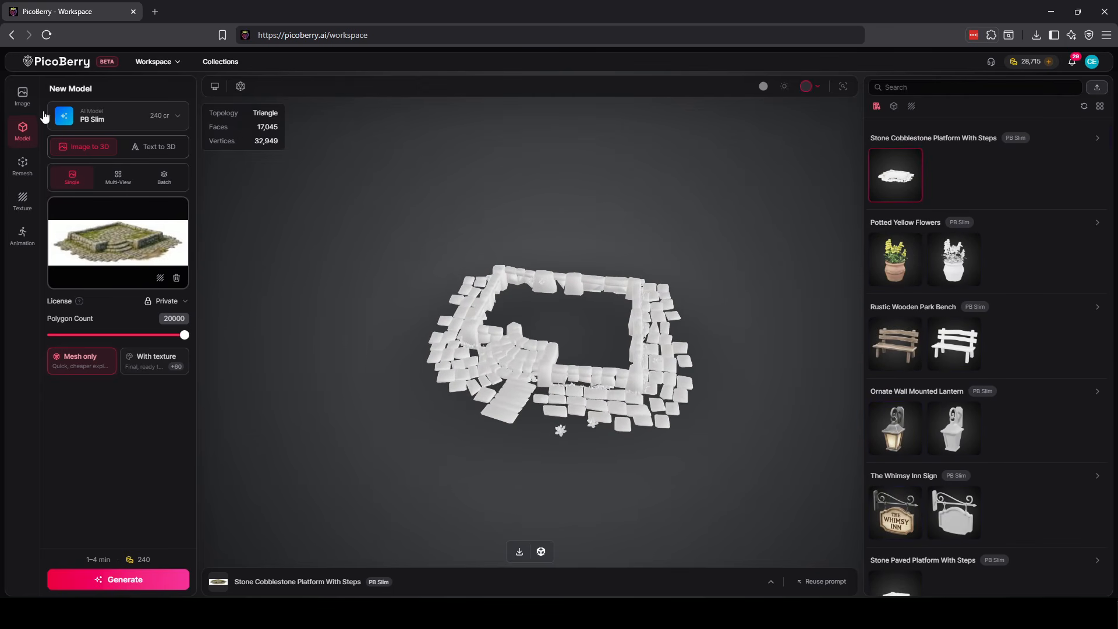
Switch to image generation and compare the generated asset sheets in the concept art, pixel art and isometric low-poly styles.
click(22, 96)
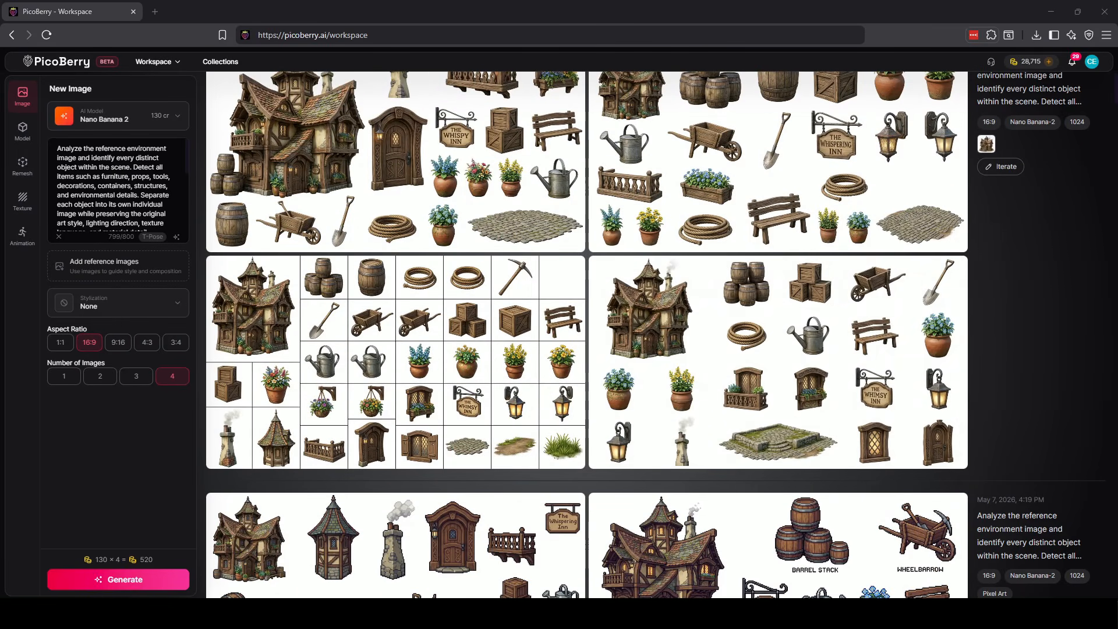
scroll(545, 402, down, 8)
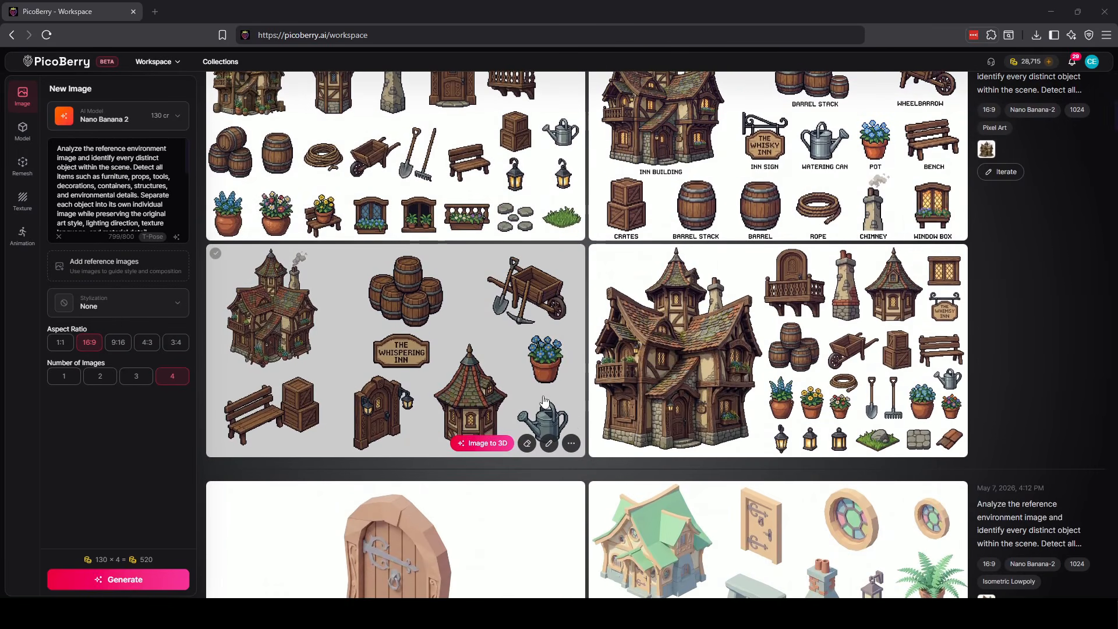
scroll(544, 402, down, 15)
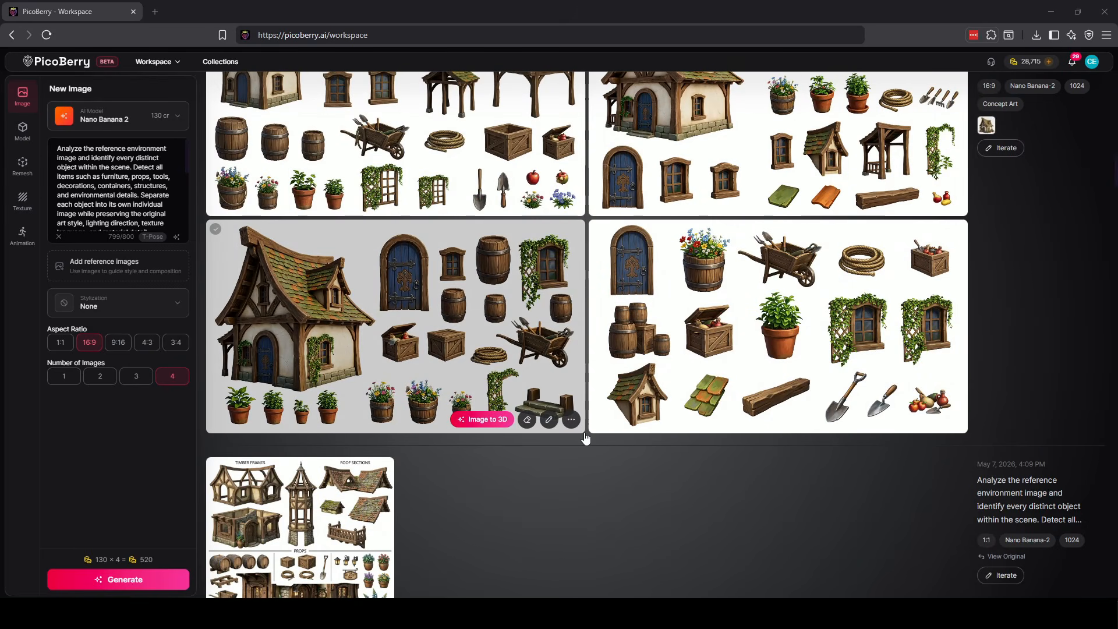
scroll(793, 350, up, 4)
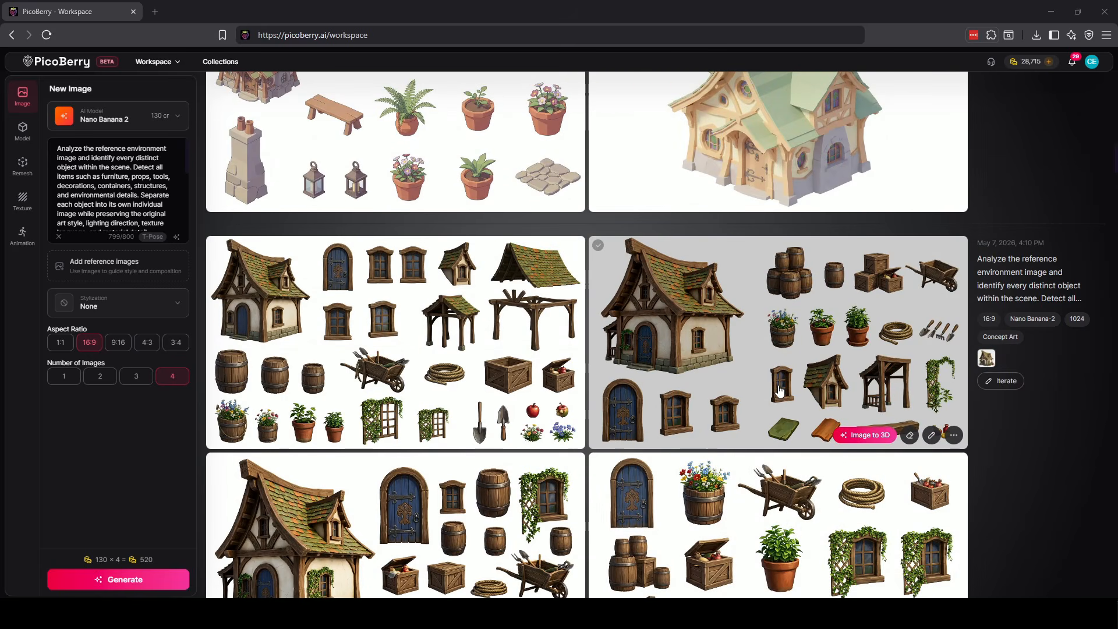
scroll(556, 399, up, 1)
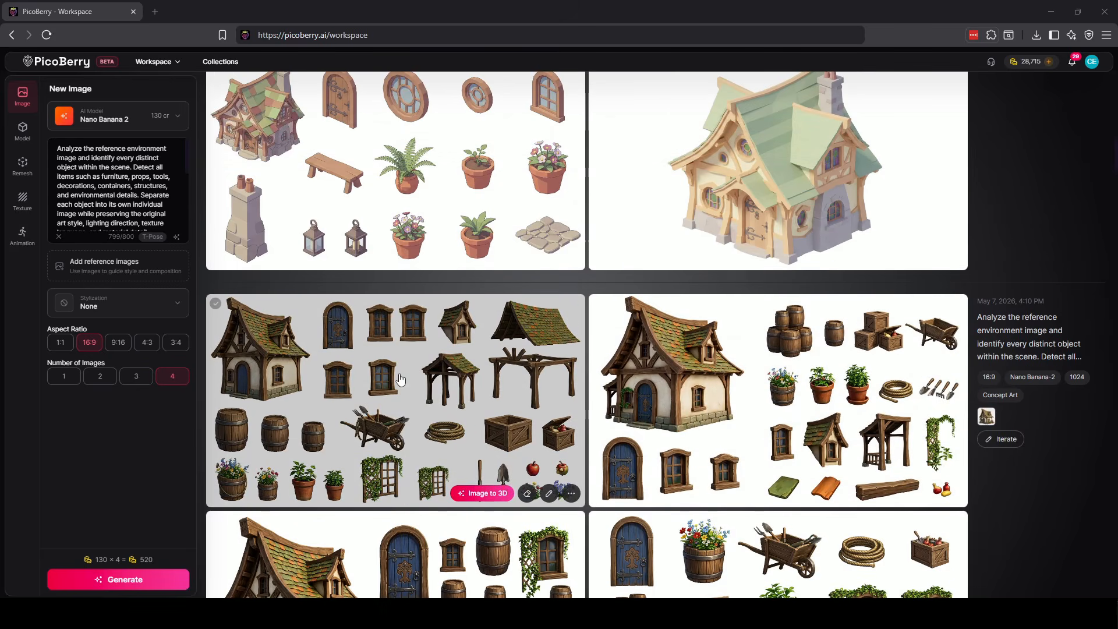
scroll(556, 399, down, 4)
scroll(557, 399, down, 1)
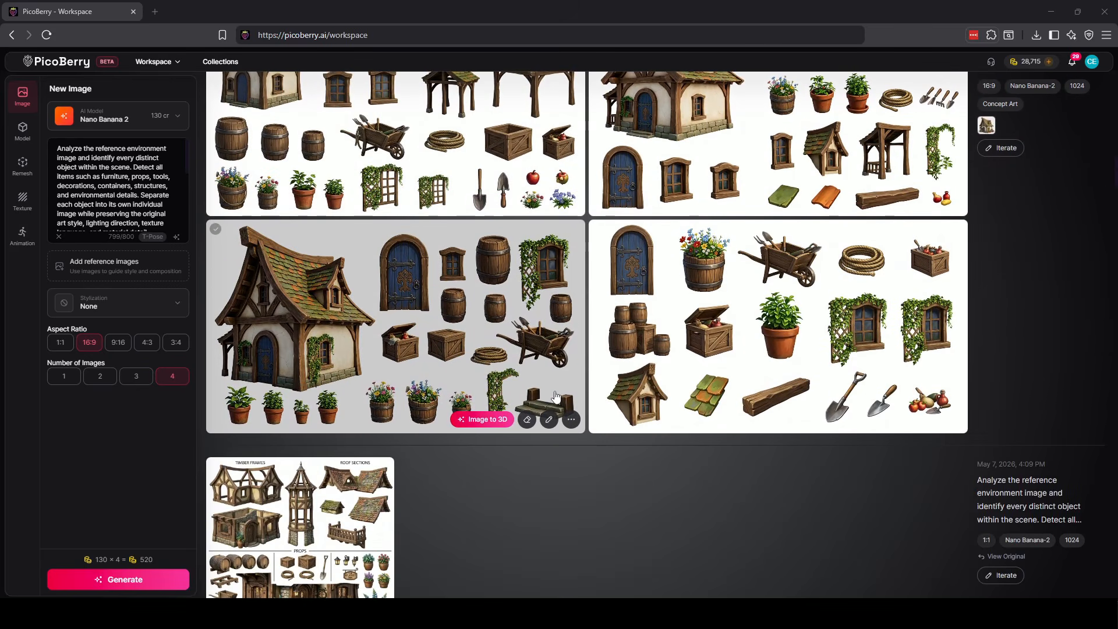
View the square sheet of timber frames, roof sections and props at full size, and return to the image history.
scroll(556, 398, down, 4)
click(307, 319)
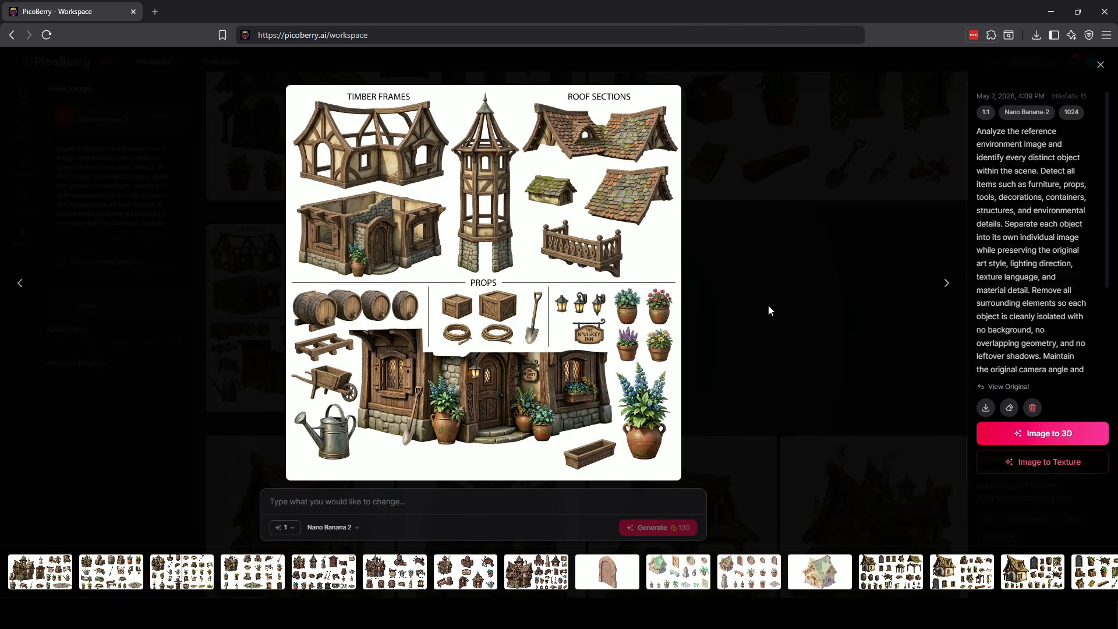
click(1103, 66)
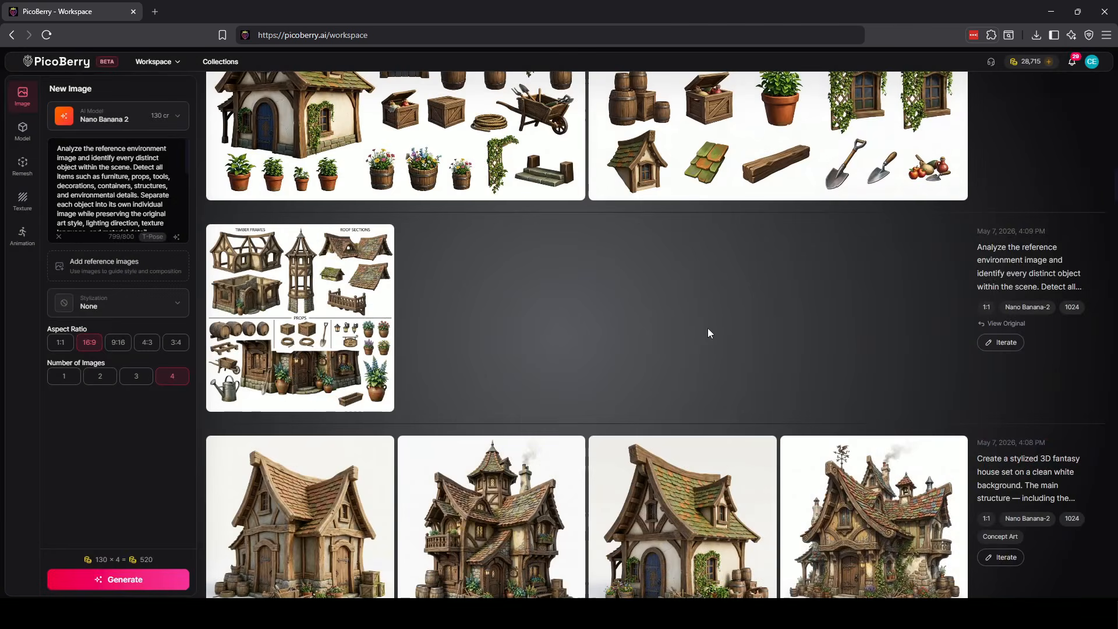
Review the older fantasy house images, medieval prop sheets and rock separation sheets in the image history.
scroll(707, 332, down, 3)
scroll(609, 354, down, 3)
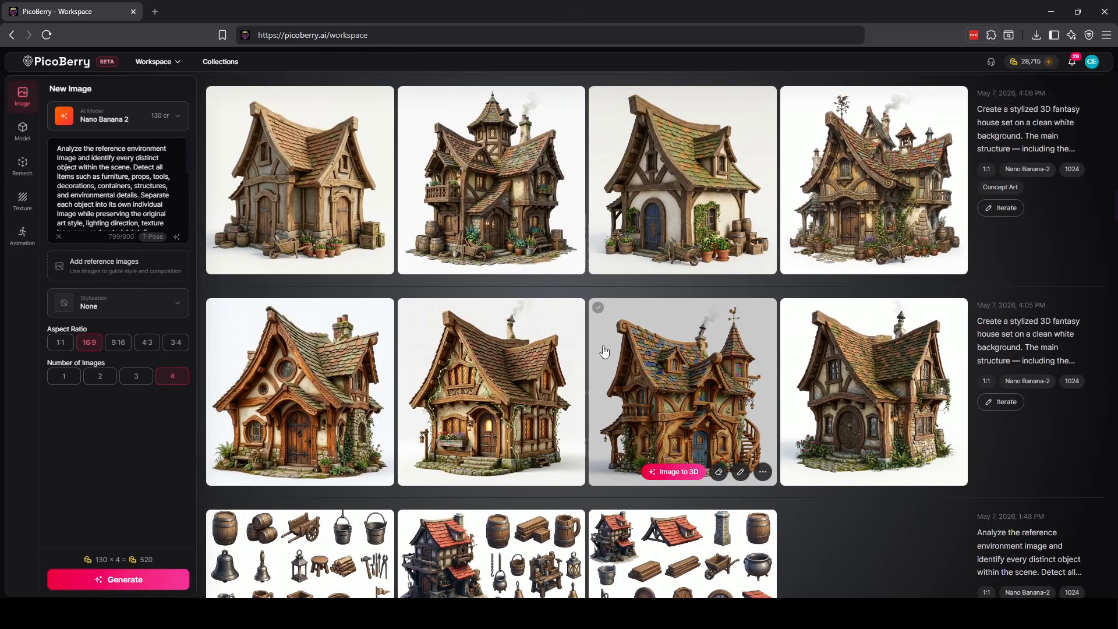
scroll(605, 352, down, 3)
scroll(636, 358, down, 5)
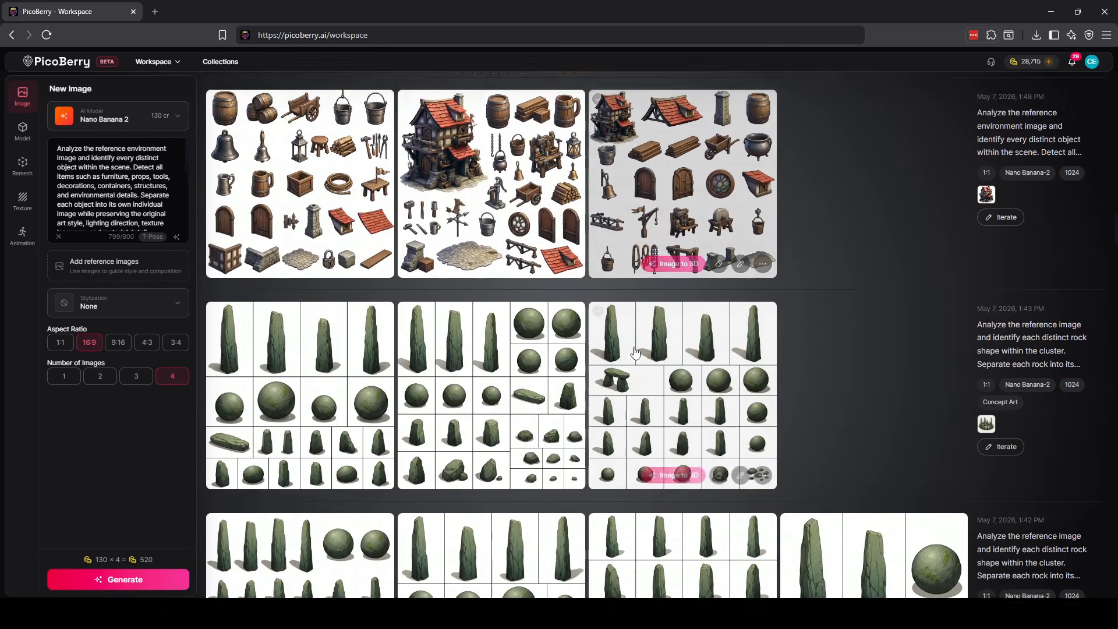
scroll(634, 350, down, 3)
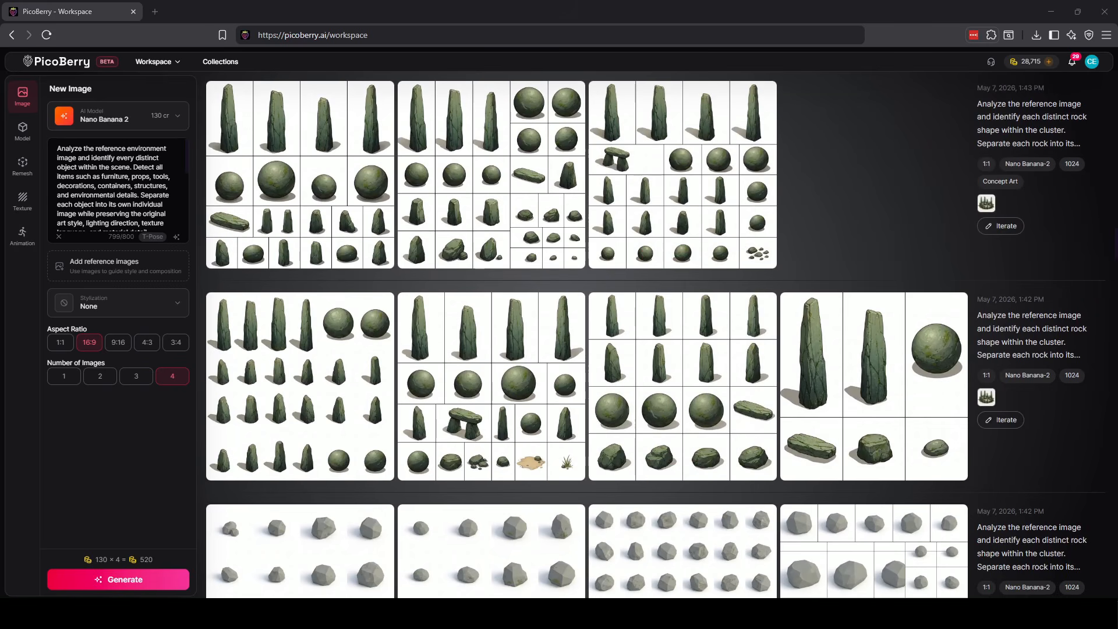
Generate a mesh-only 3D model with a polygon count of 20000 from the concept-art mossy rock sheet topped by standing stones.
scroll(277, 315, down, 8)
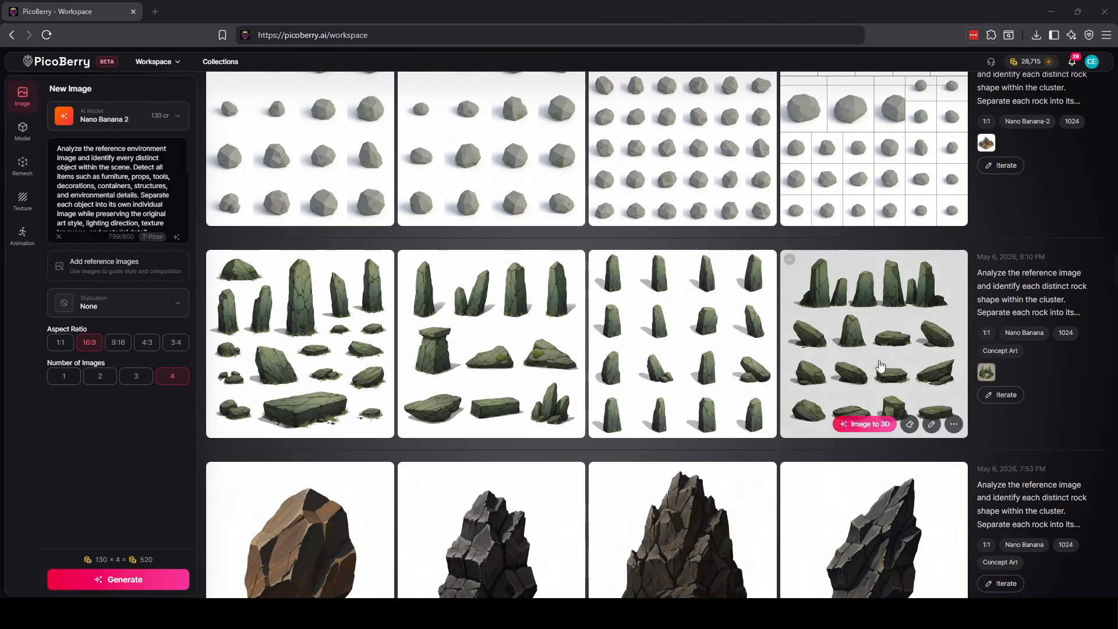
click(865, 424)
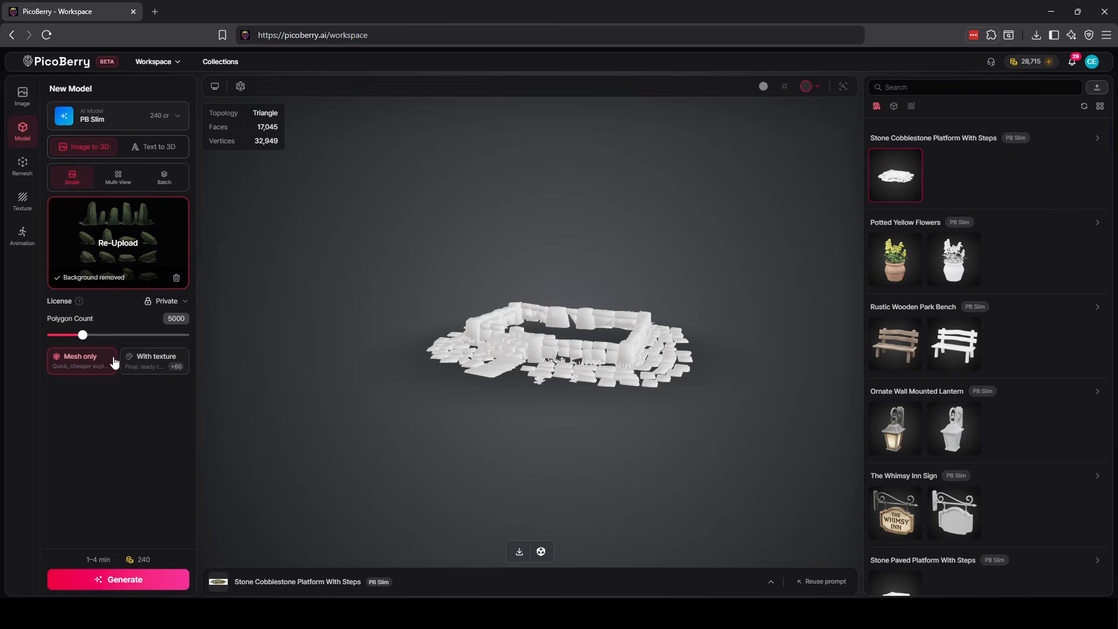
drag(85, 338, 120, 333)
drag(120, 336, 237, 362)
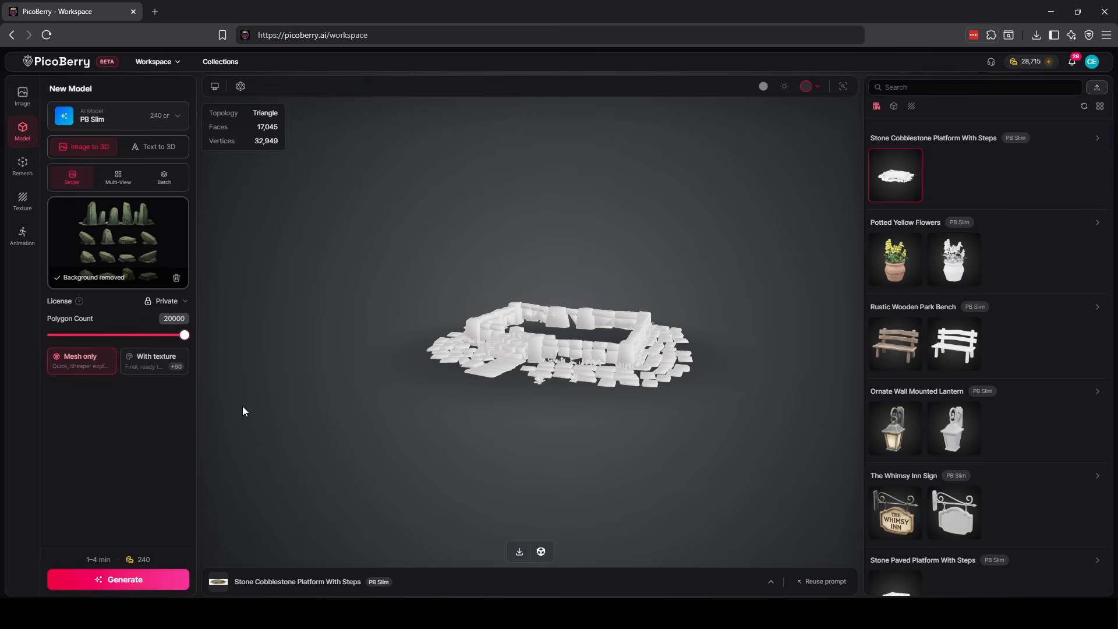
click(157, 585)
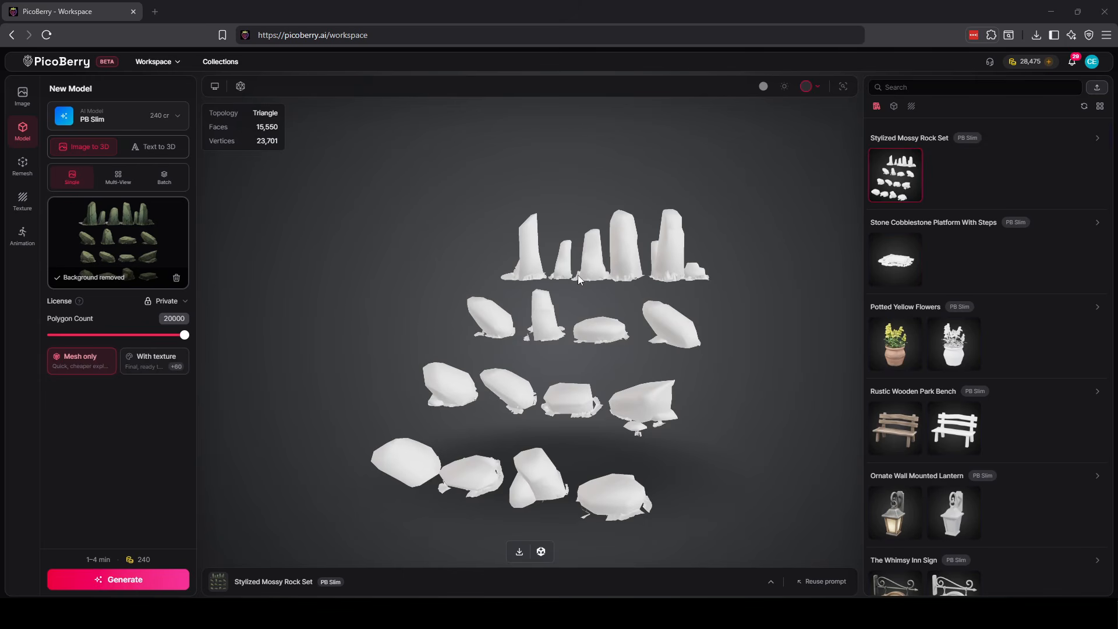
Show the wireframe on the untextured Stylized Mossy Rock Set and inspect its geometry from several angles.
drag(610, 319, 512, 296)
scroll(509, 294, up, 6)
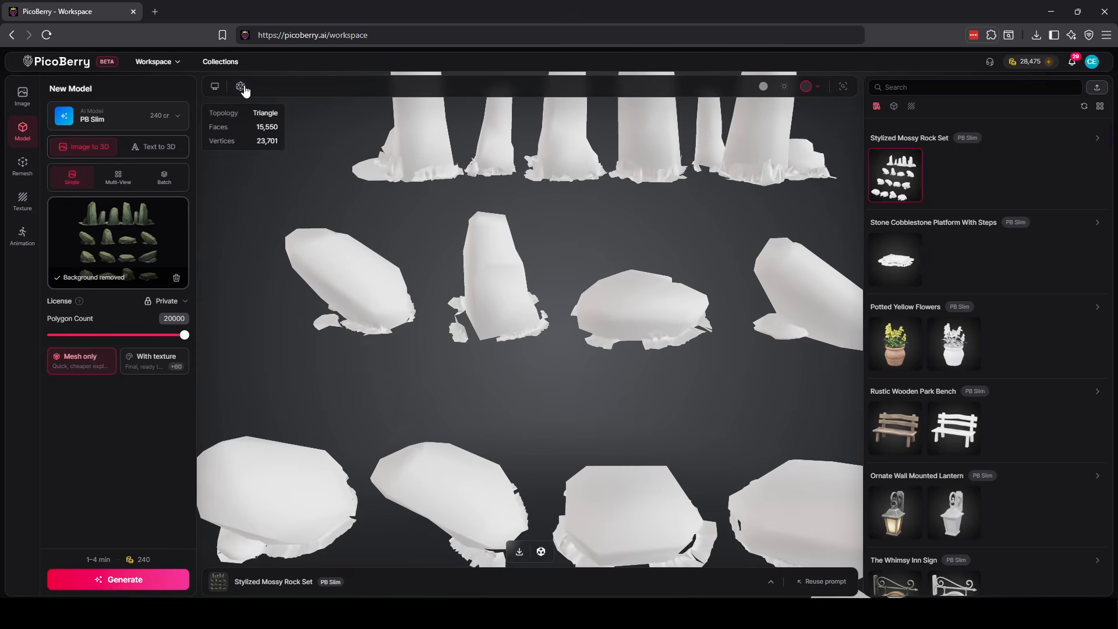
click(241, 87)
drag(454, 326, 581, 365)
scroll(600, 360, down, 4)
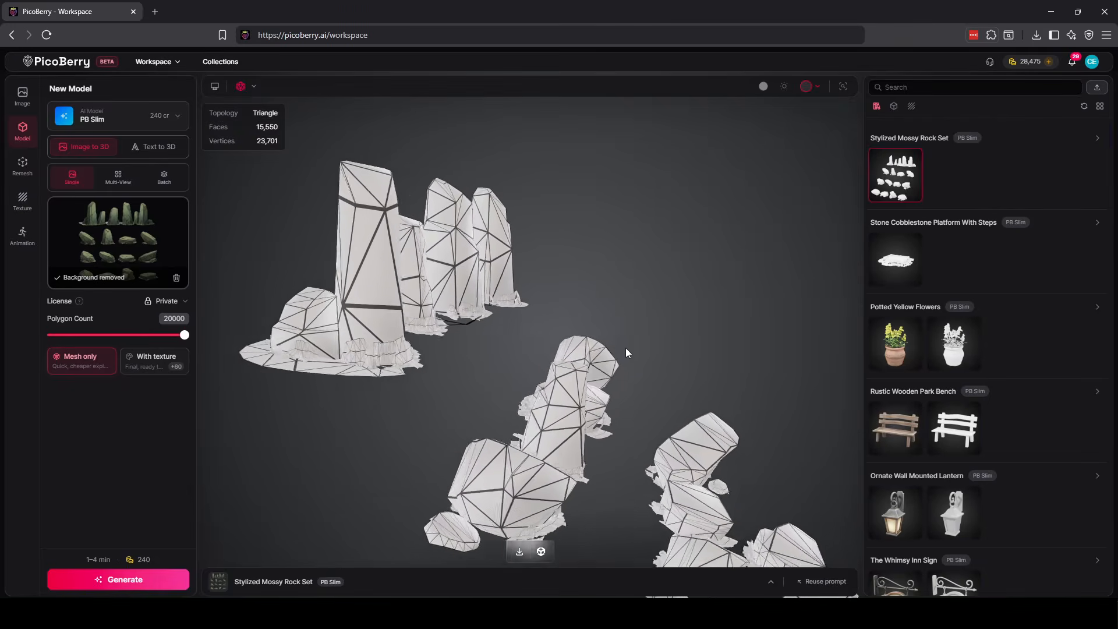
drag(513, 370, 420, 332)
scroll(466, 326, down, 5)
drag(576, 311, 482, 294)
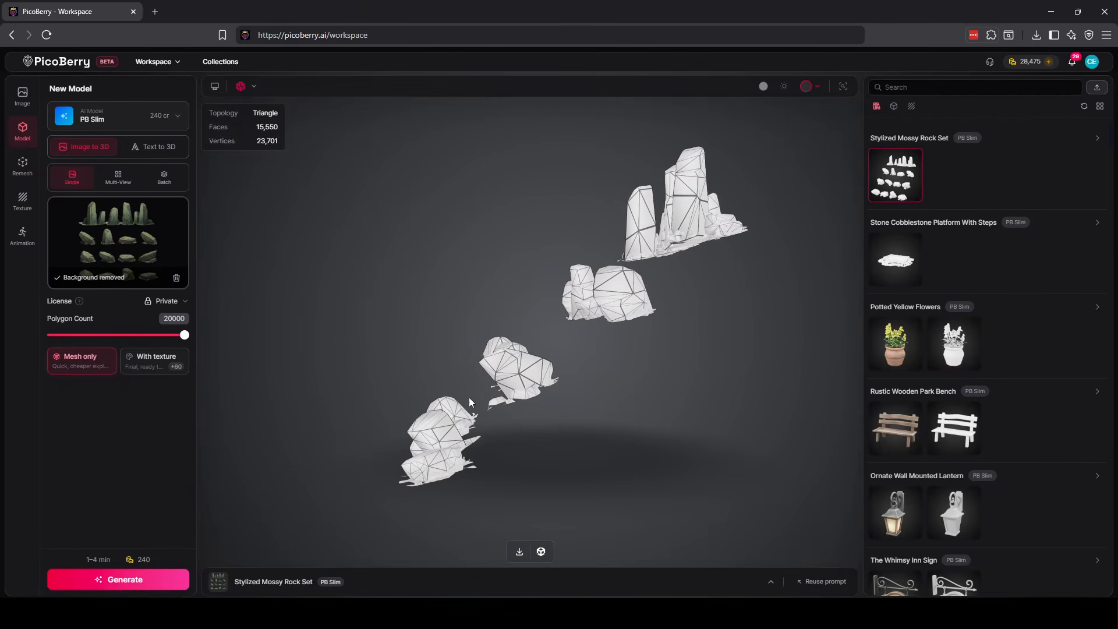
drag(629, 375, 488, 288)
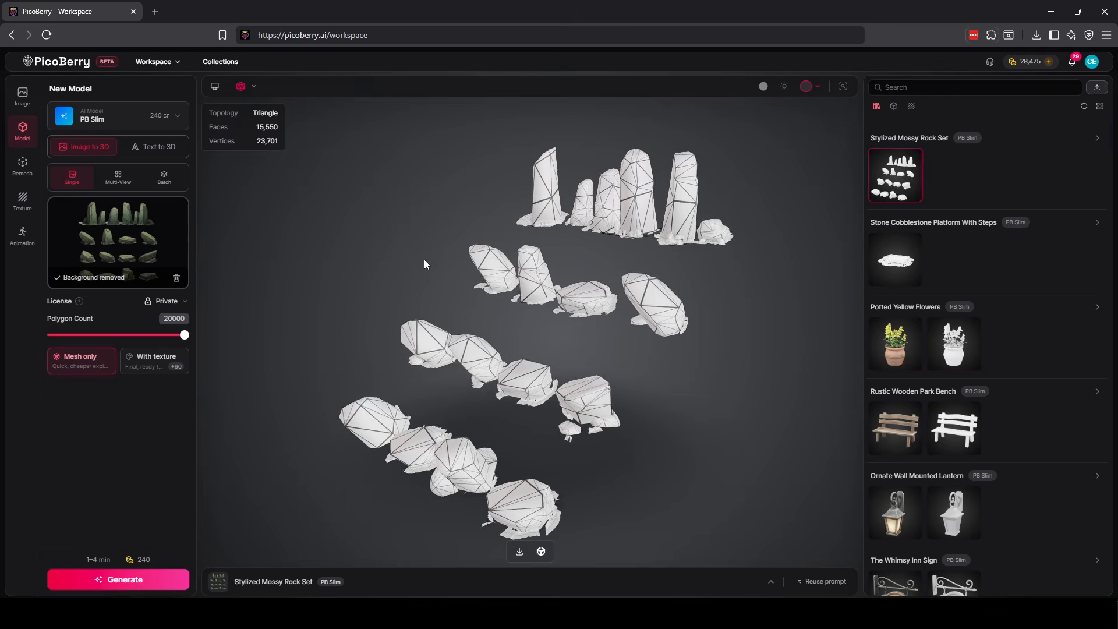
Switch to texturing for the Stylized Mossy Rock Set and remove the potted flowers reference image.
click(23, 201)
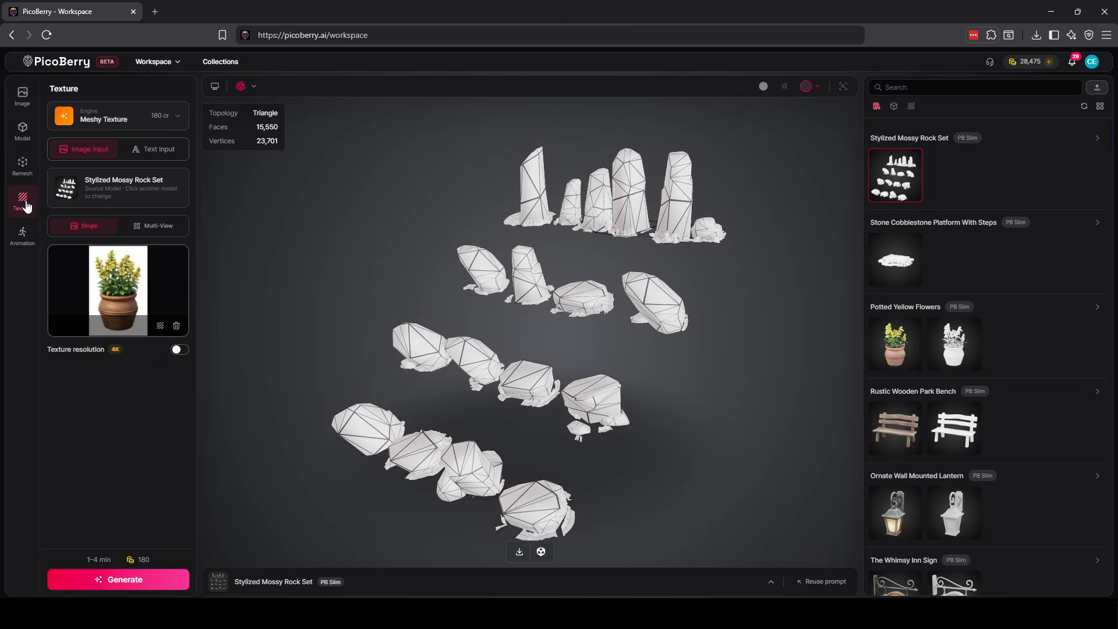
click(176, 325)
click(133, 292)
scroll(549, 369, down, 5)
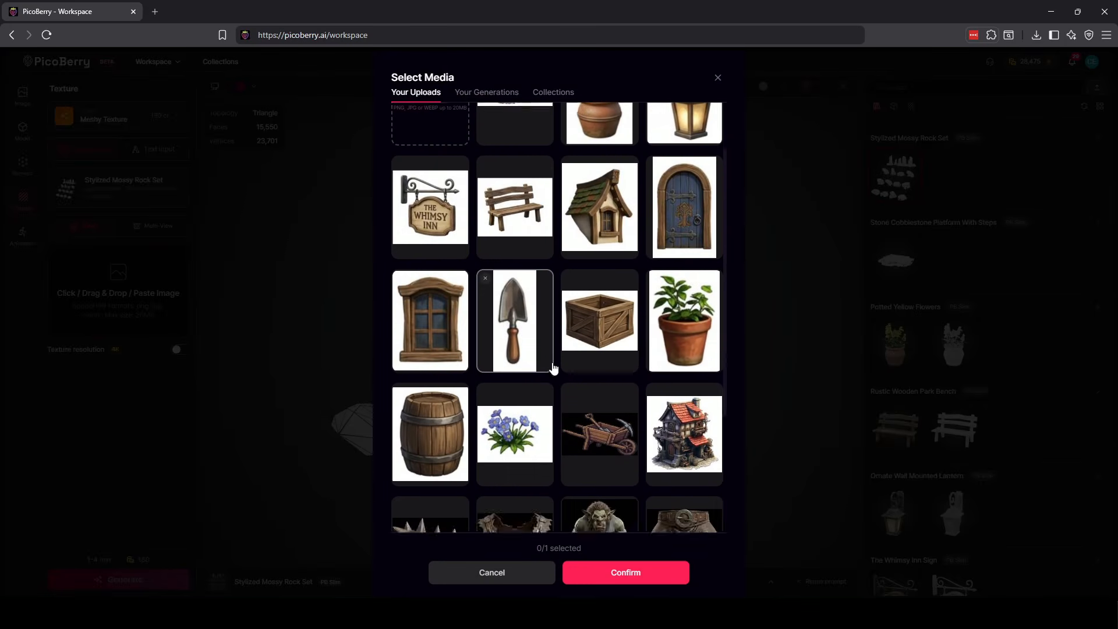
click(487, 92)
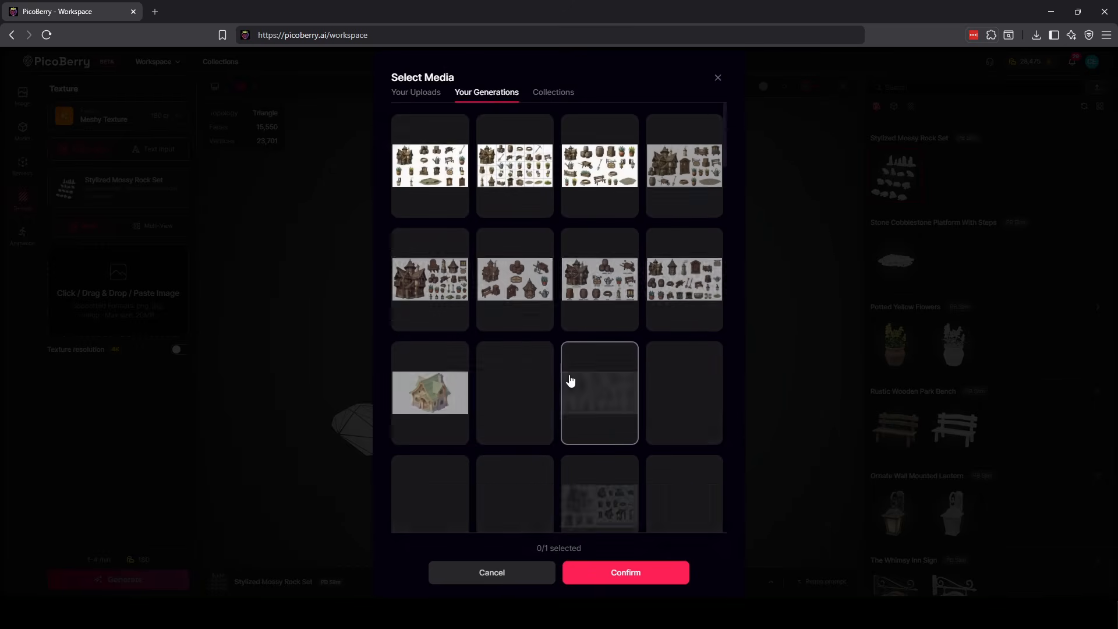
scroll(566, 380, down, 10)
scroll(571, 381, up, 3)
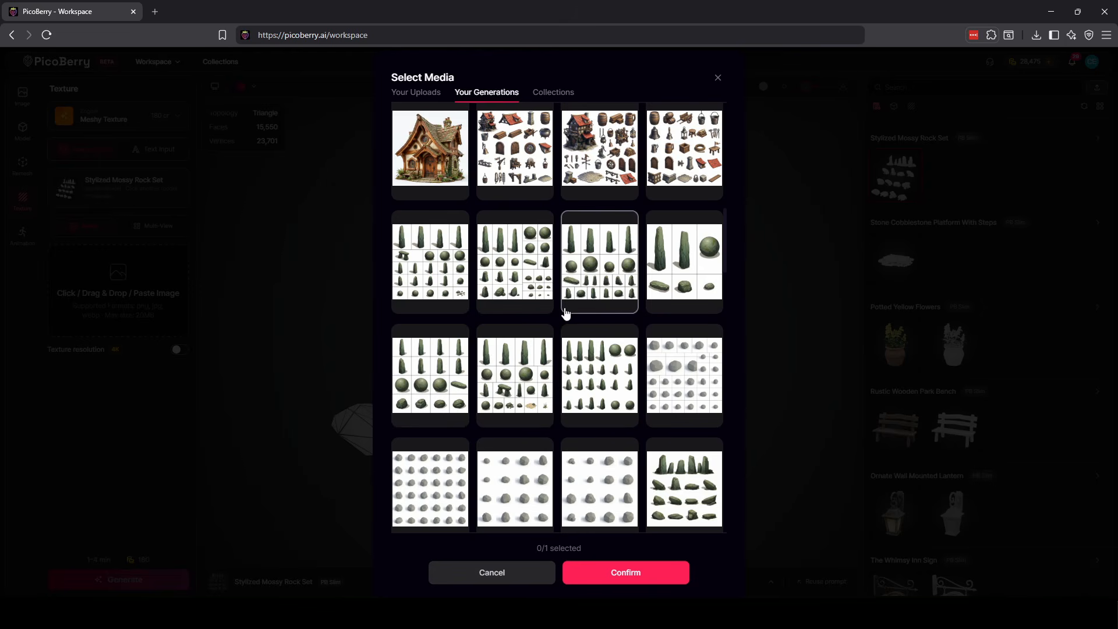
click(519, 575)
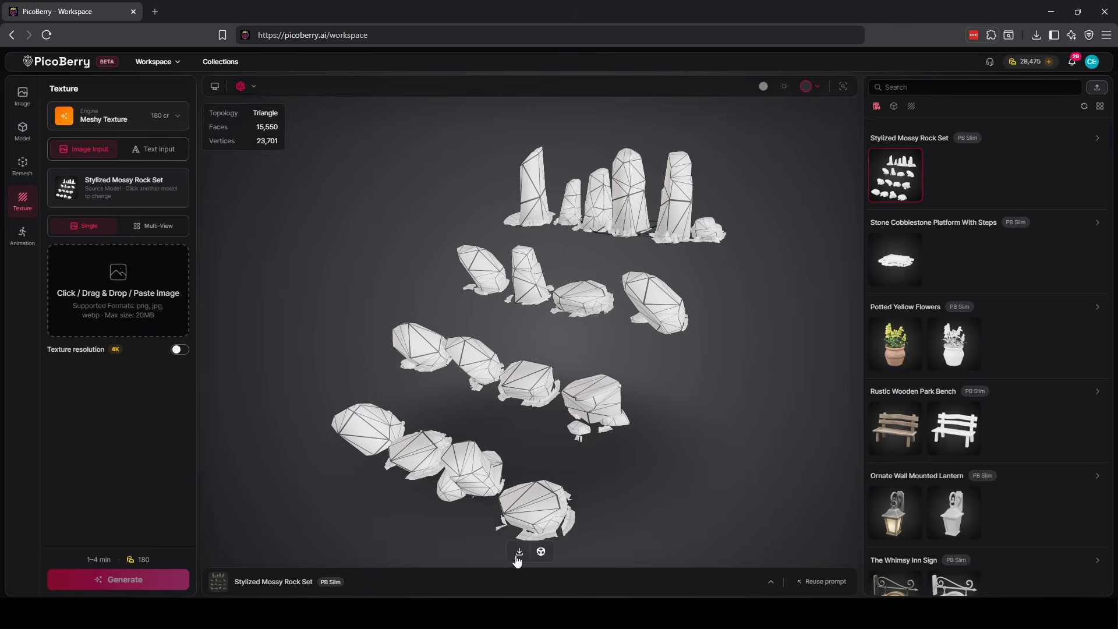
click(20, 135)
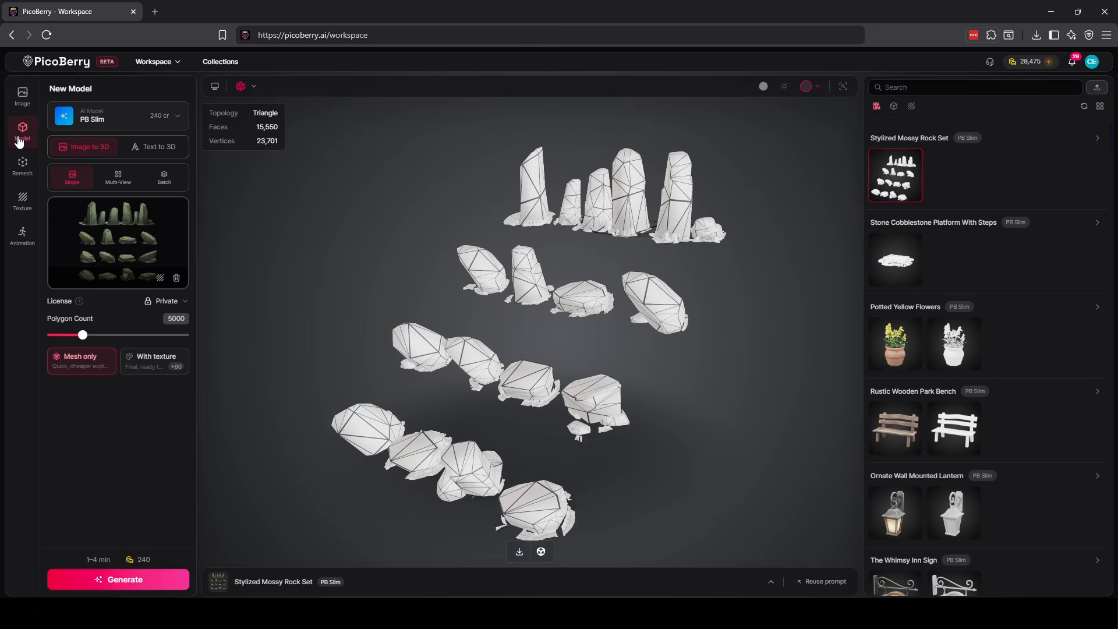
click(25, 209)
Use the generated mossy rock sheet with the row of standing stones as the texture reference image.
click(149, 260)
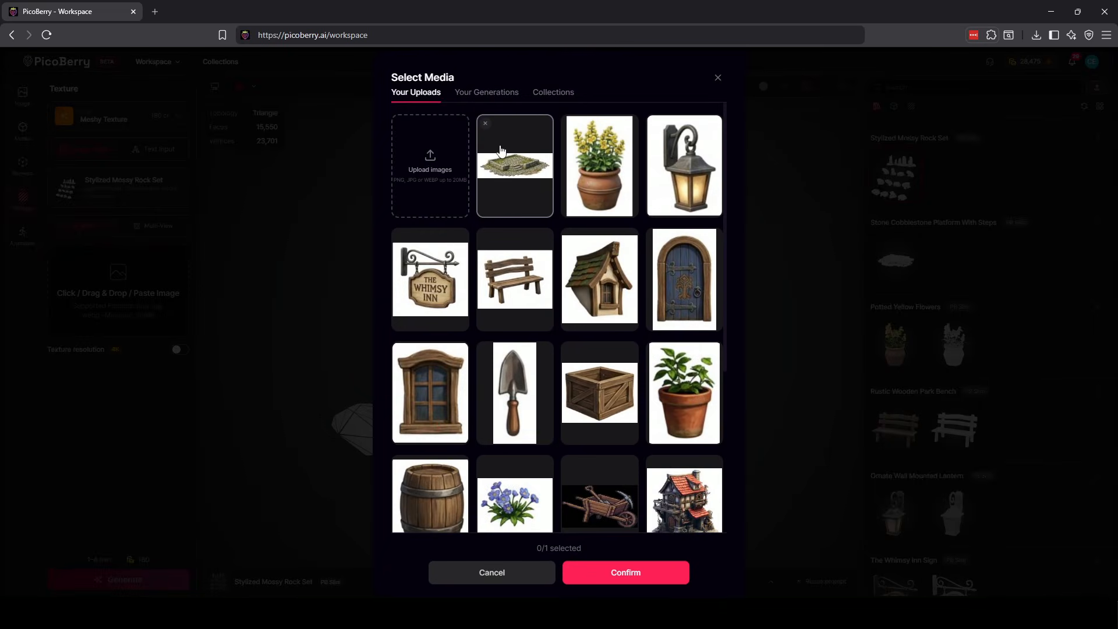
click(483, 94)
scroll(549, 309, down, 2)
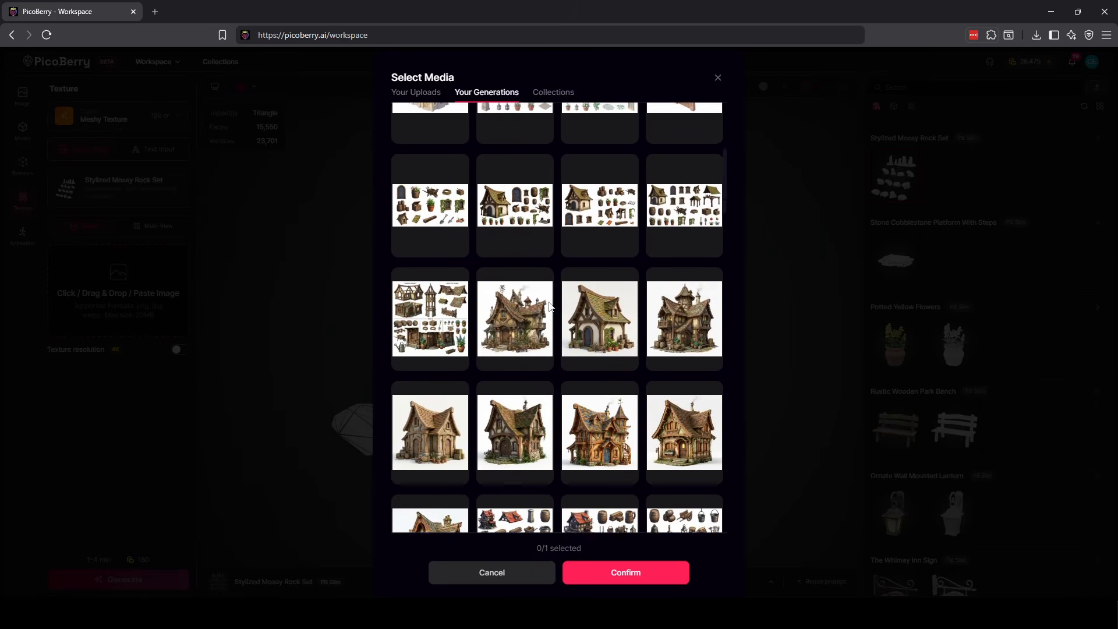
scroll(550, 307, down, 1)
scroll(549, 304, down, 6)
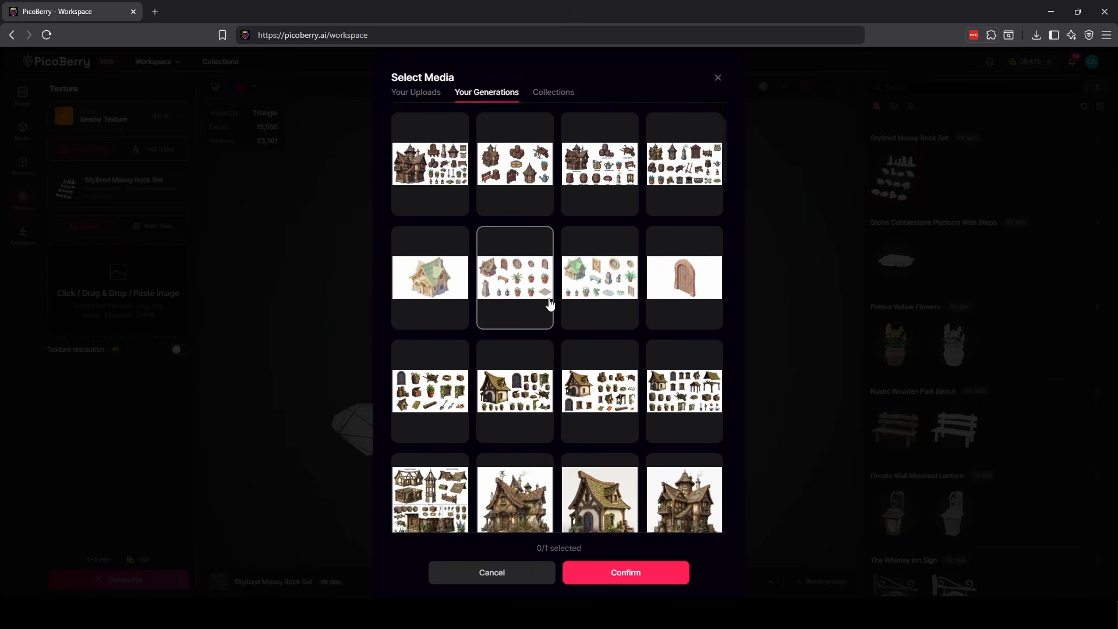
scroll(549, 304, down, 2)
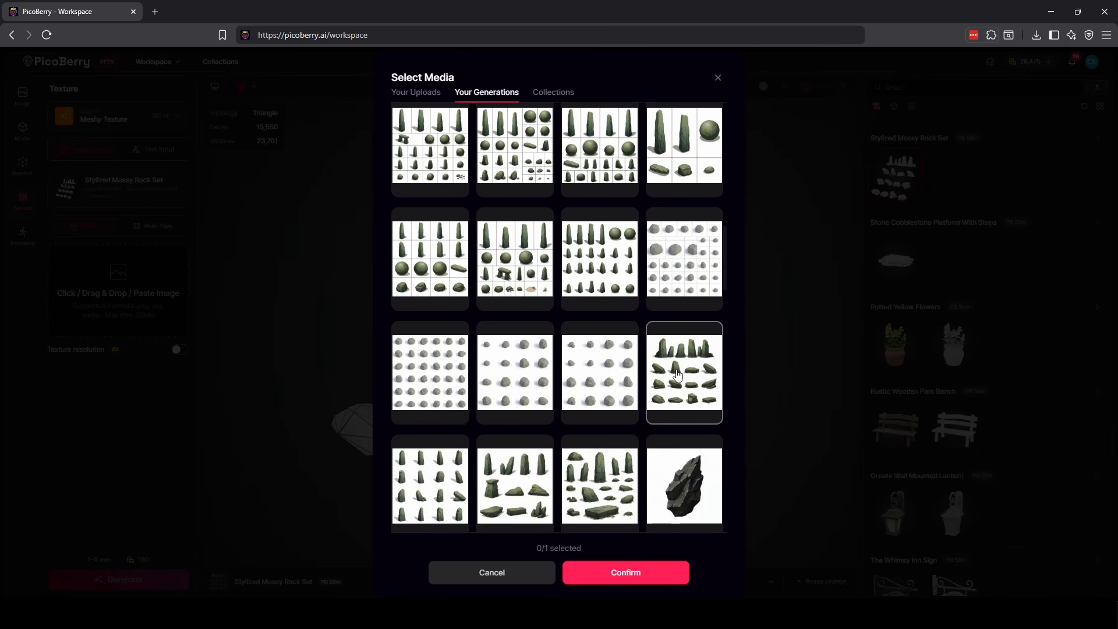
scroll(677, 378, down, 1)
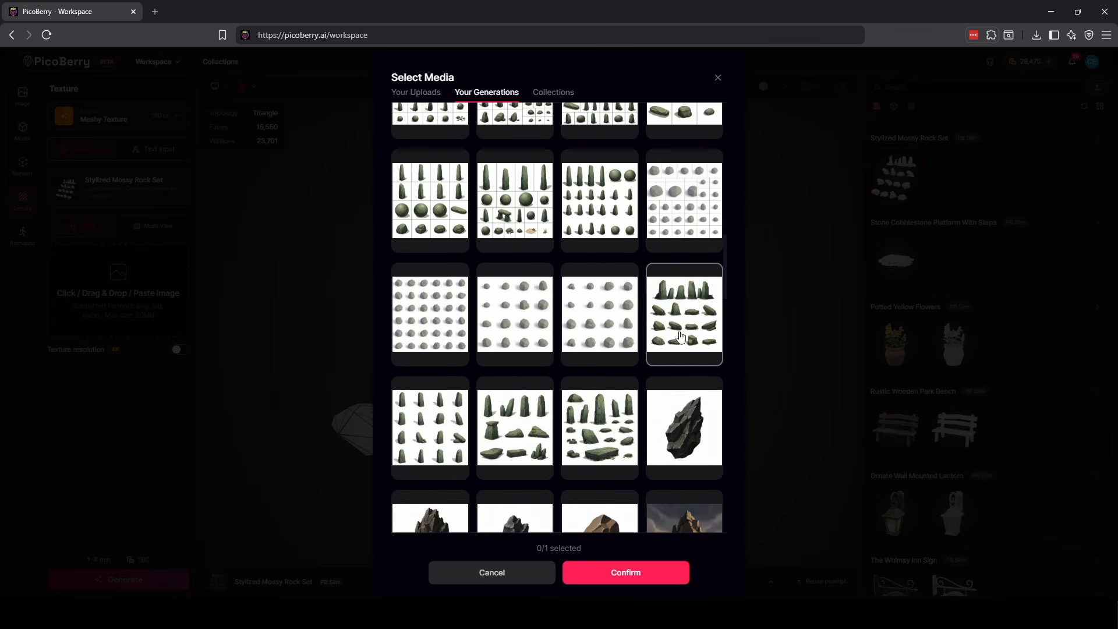
click(684, 313)
click(656, 568)
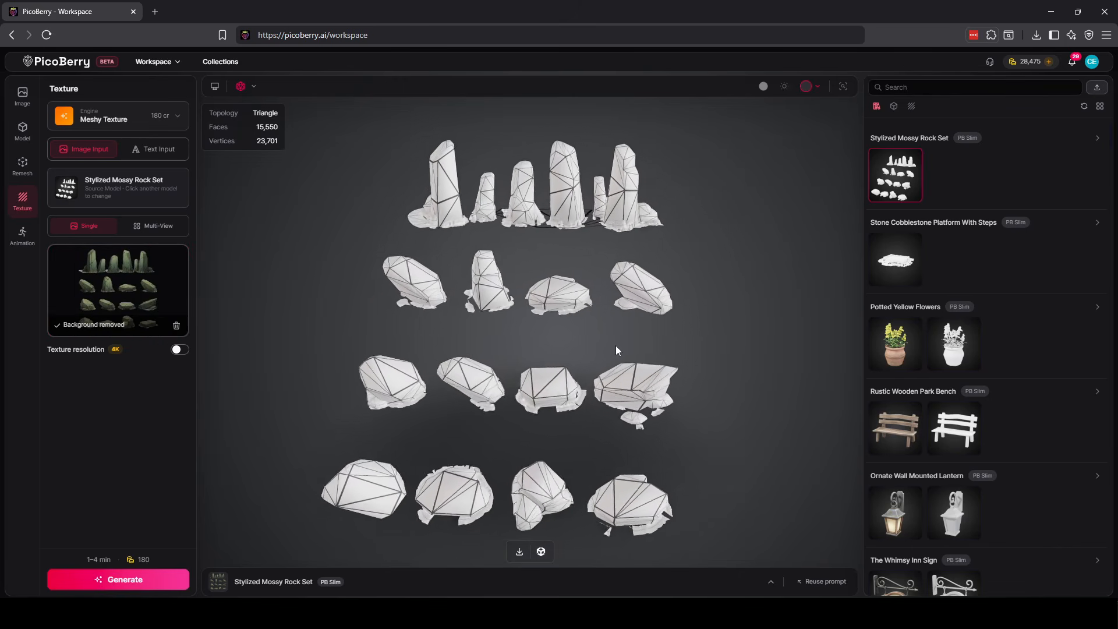
Generate the rock set's texture with 4K resolution enabled and open the textured Stylized Mossy Rock Set.
click(180, 350)
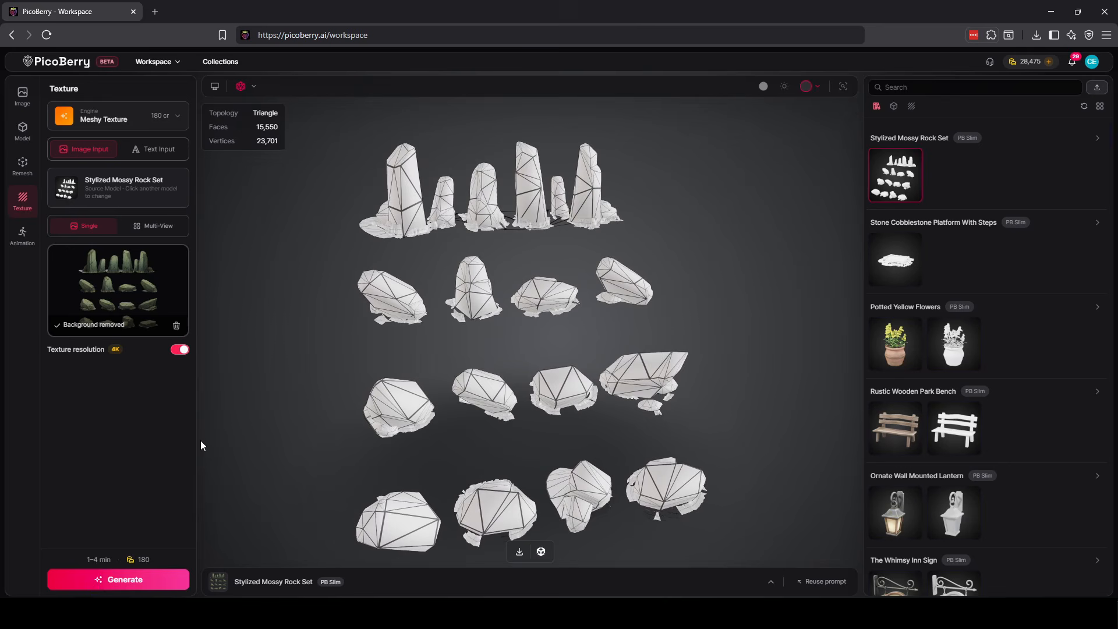
click(150, 580)
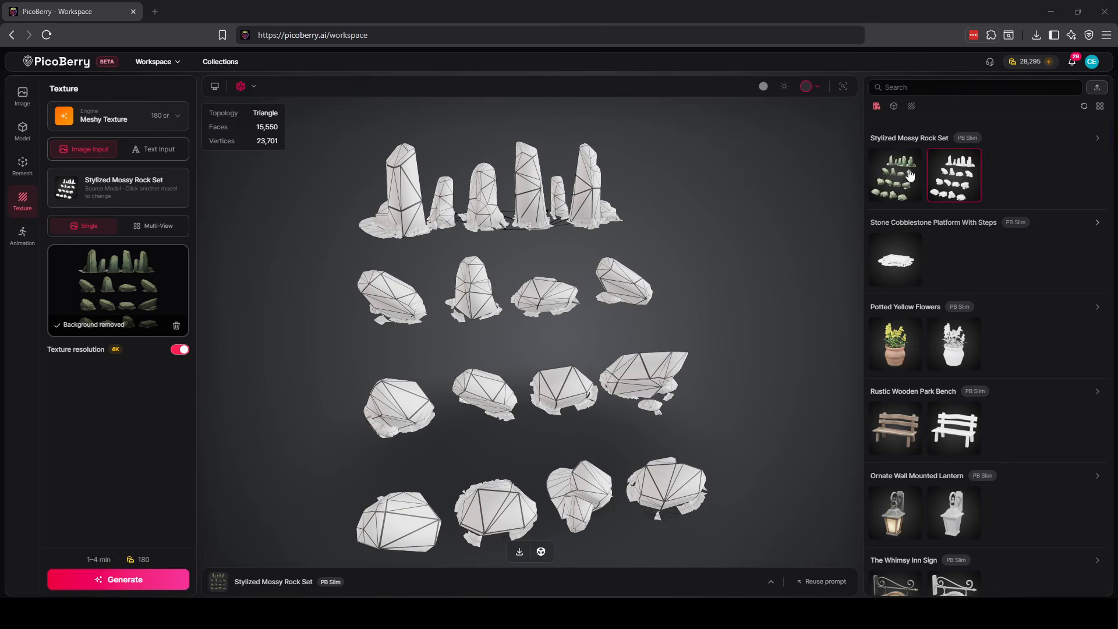
click(897, 182)
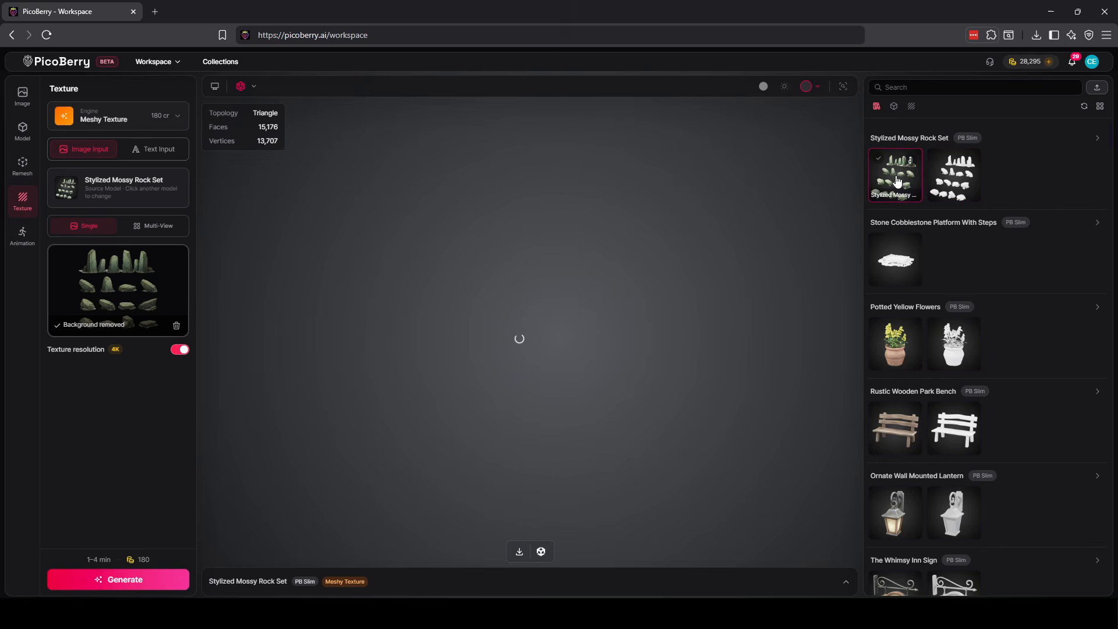
Hide the wireframe and inspect the textured rock set from several angles and distances.
drag(537, 300, 486, 186)
scroll(551, 308, up, 5)
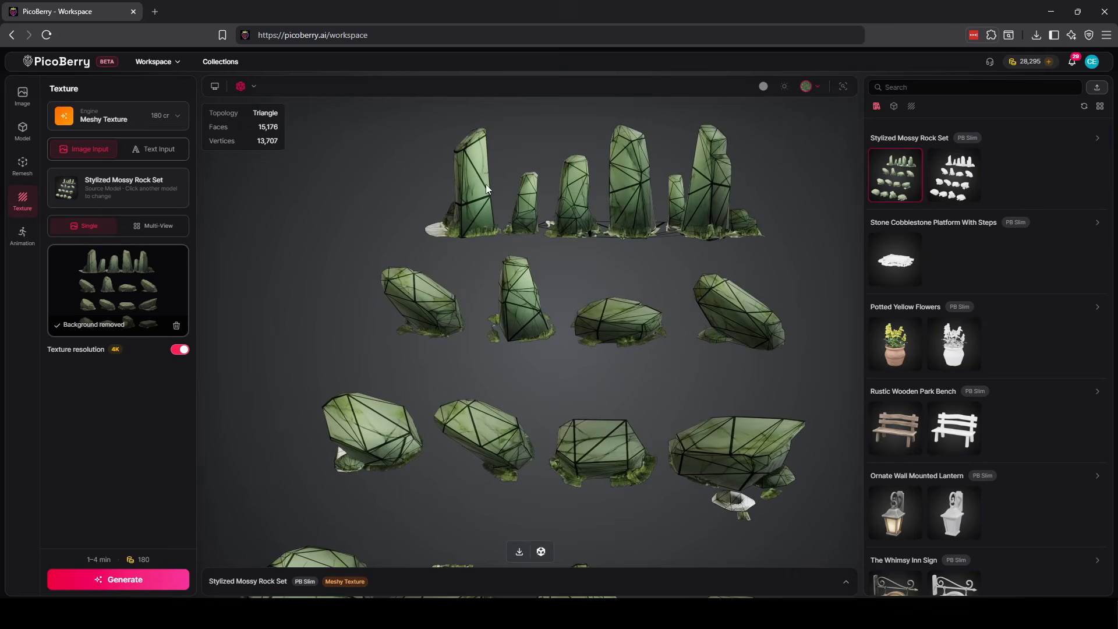
click(241, 86)
scroll(668, 354, down, 2)
drag(668, 354, 564, 337)
scroll(585, 352, up, 4)
drag(716, 352, 594, 411)
scroll(544, 352, up, 6)
scroll(530, 358, down, 6)
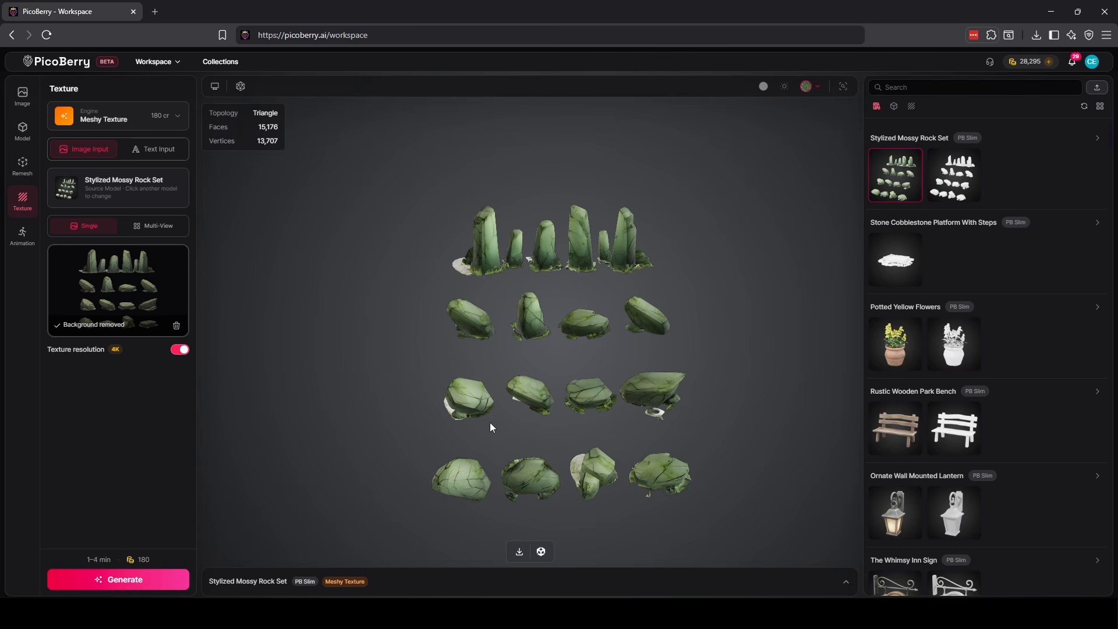
Examine the textured rocks' undersides and the row of standing stones up close.
scroll(573, 375, up, 5)
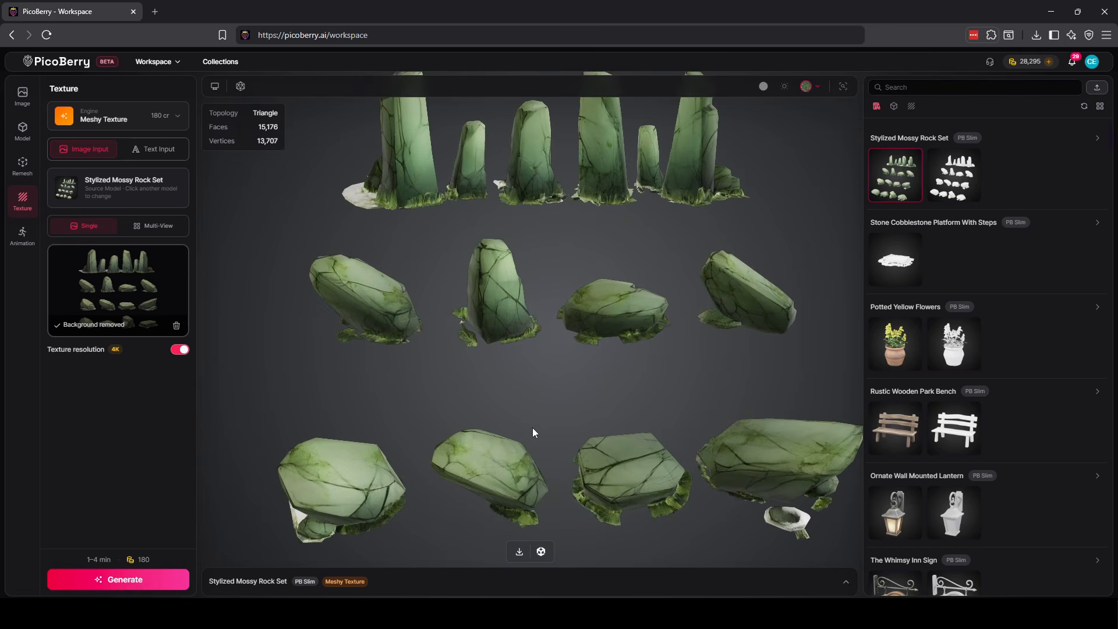
drag(532, 428, 518, 406)
scroll(606, 458, up, 5)
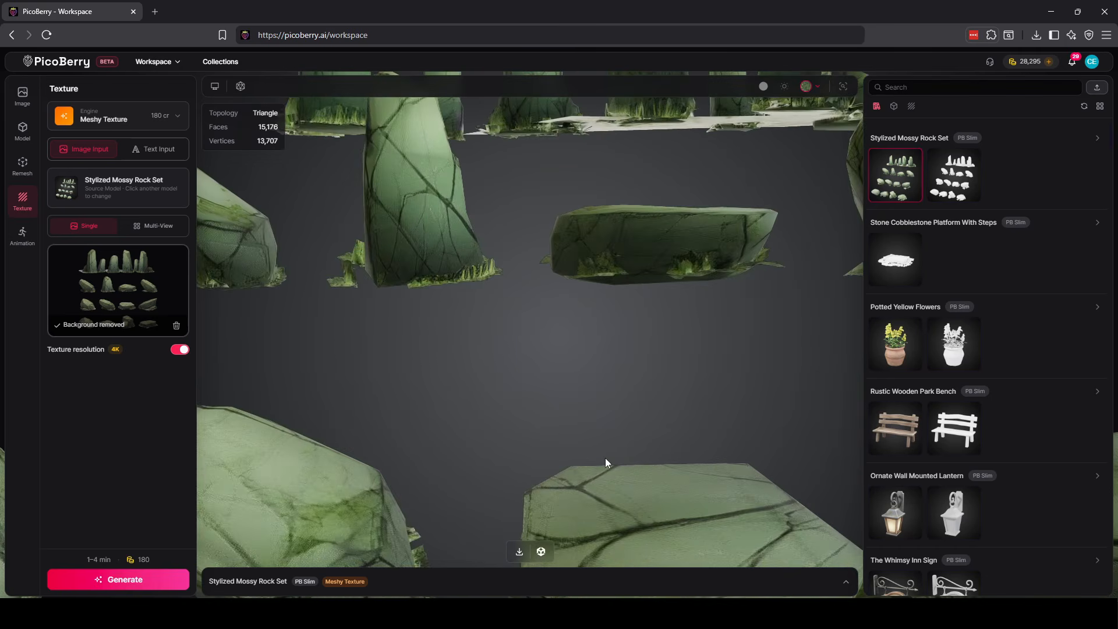
drag(605, 458, 551, 498)
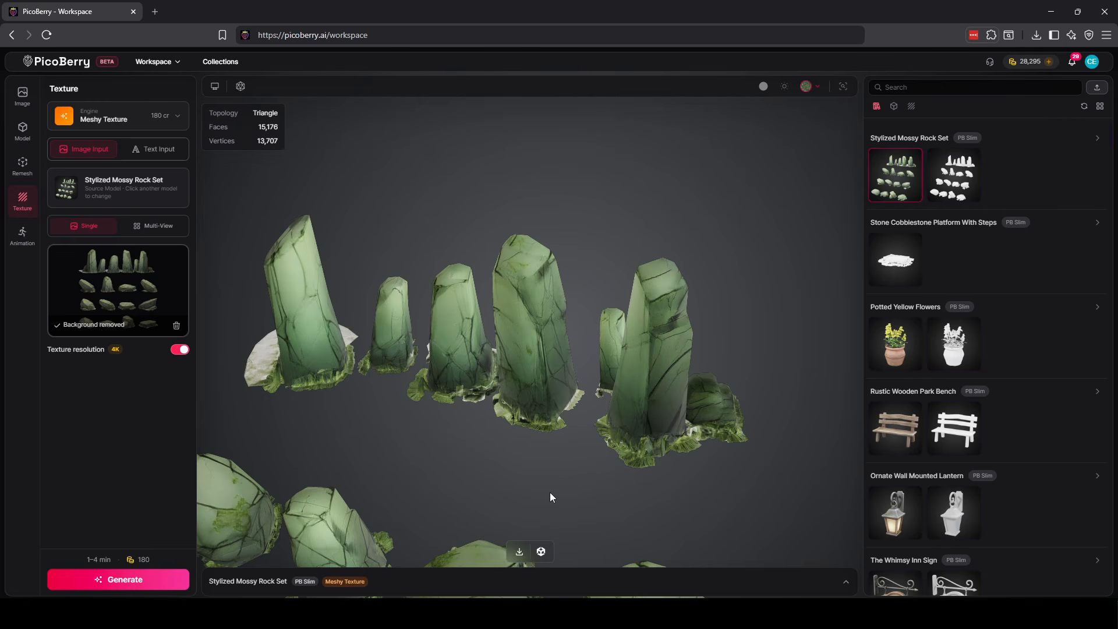
drag(639, 421, 701, 381)
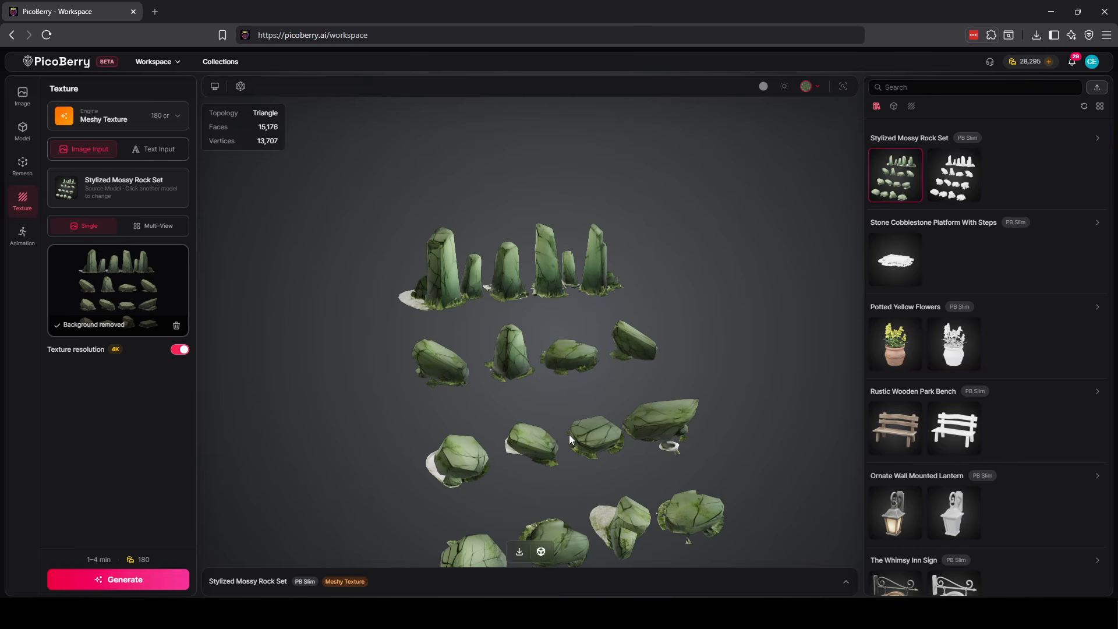
View the textured Potted Yellow Flowers, Rustic Wooden Park Bench and Ornate Wall Mounted Lantern models from the library.
click(880, 331)
click(895, 428)
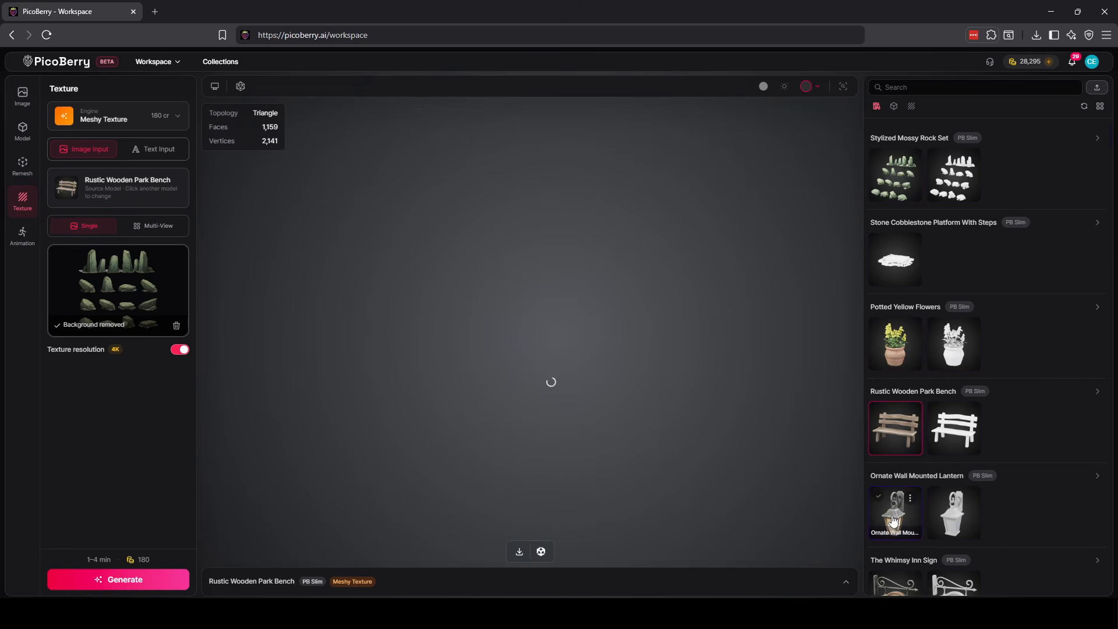
click(896, 520)
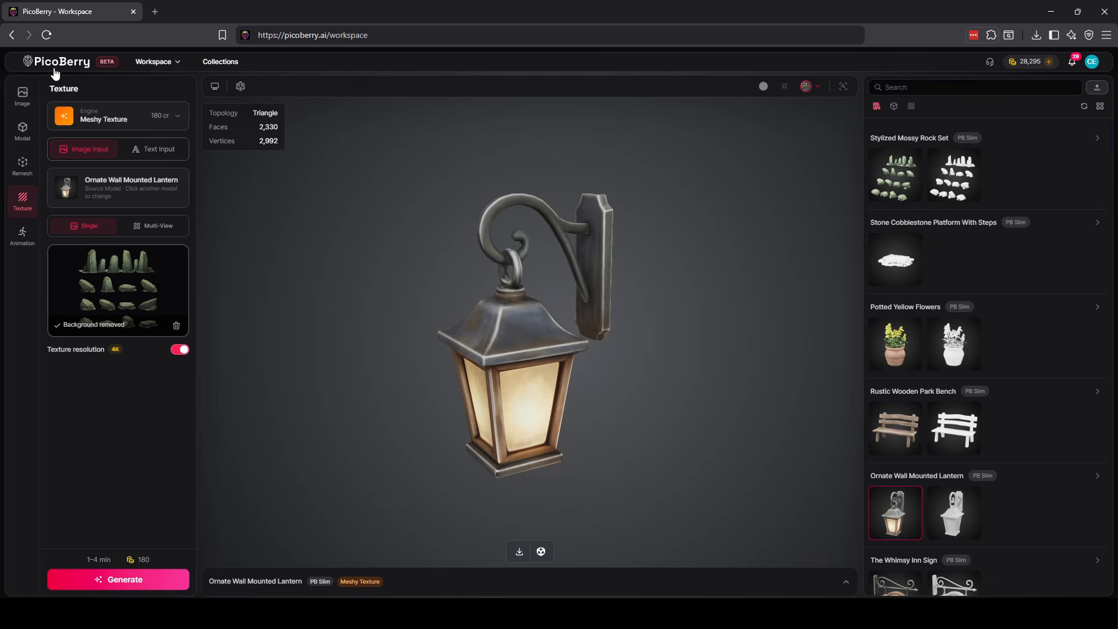
Return to image generation and review the separated inn asset sheets, from the latest set to the isometric low-poly and concept art ones.
click(22, 96)
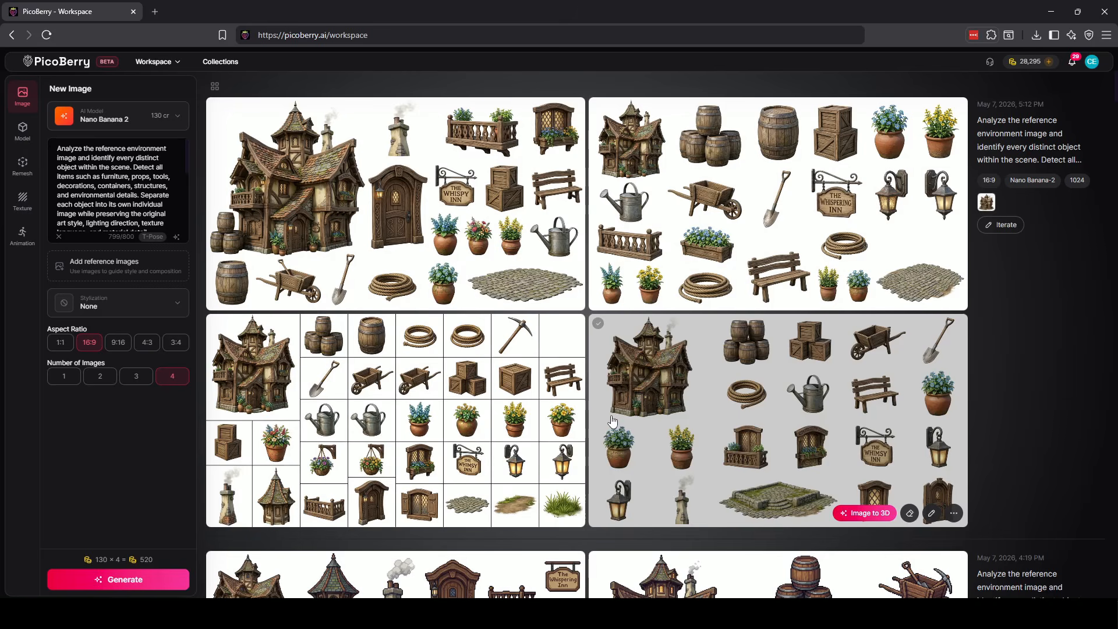
scroll(613, 421, down, 10)
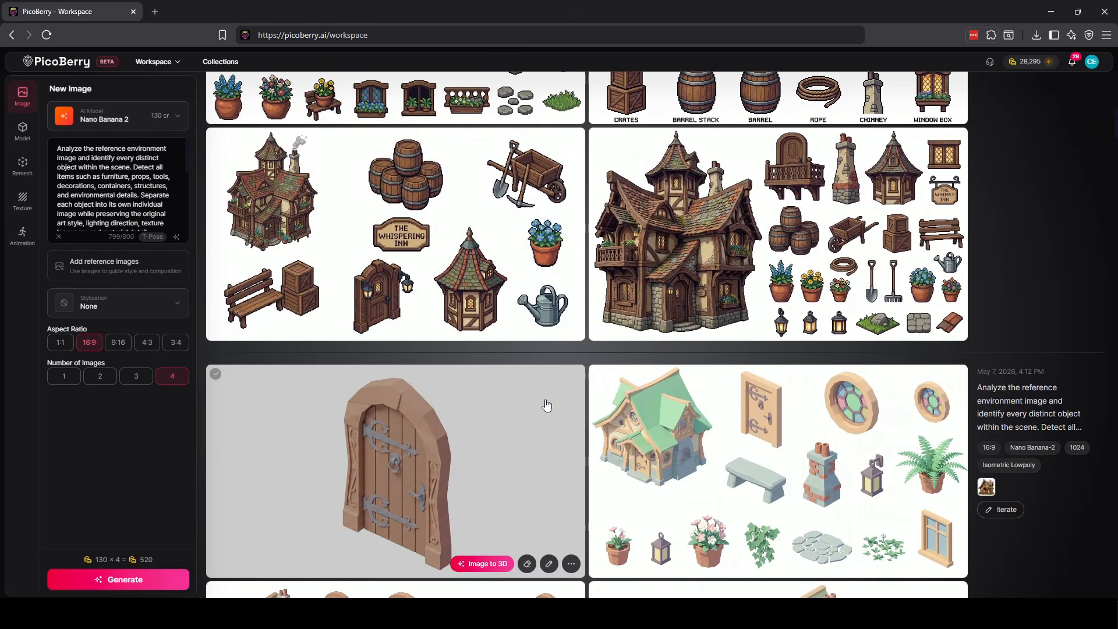
scroll(547, 405, down, 4)
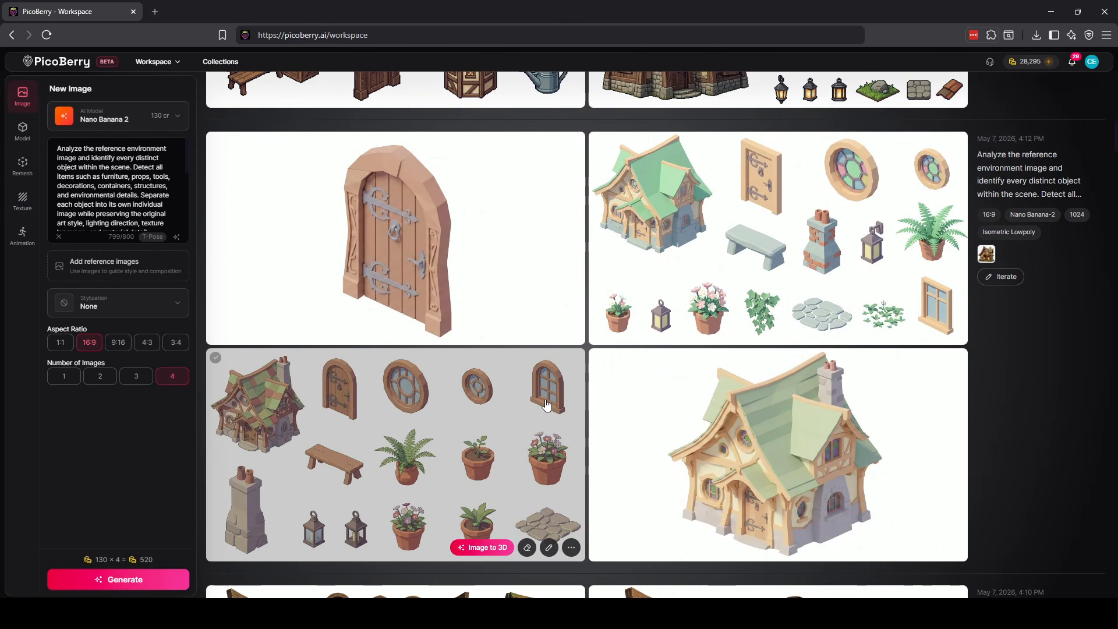
scroll(523, 334, down, 4)
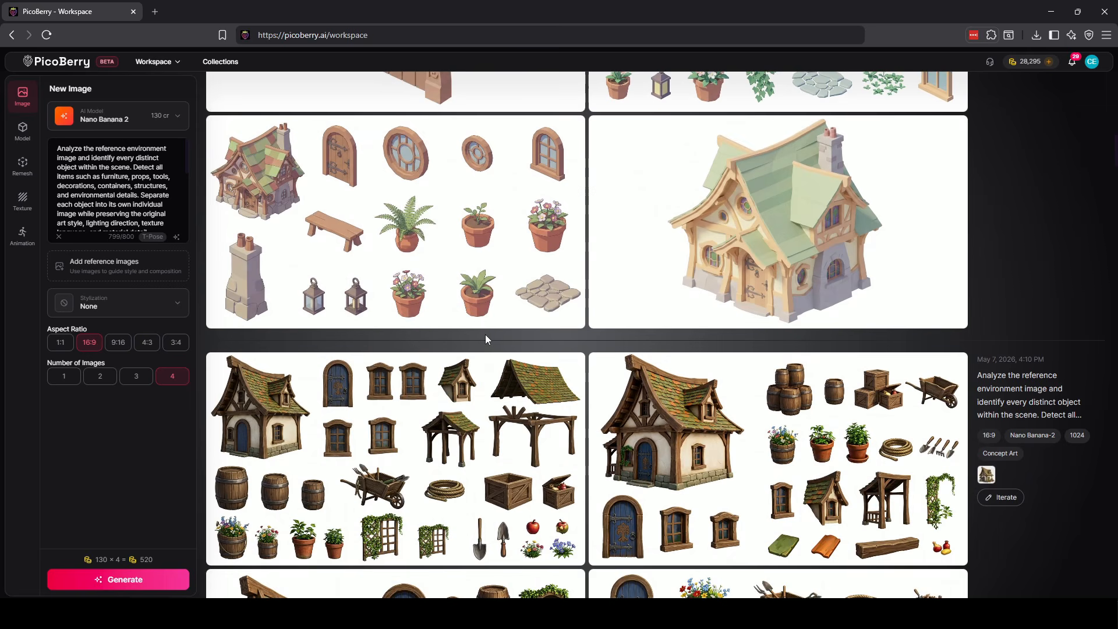